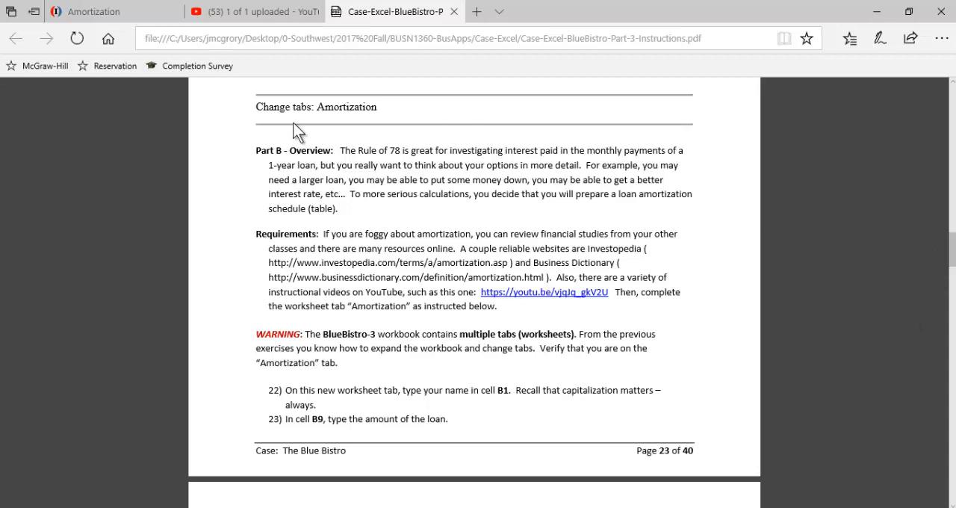
# Step: Skim the Blue Bistro Part 3 instructions from the Part A overview through to the "Change tabs: Amortization" section
pyautogui.moveTo(256, 106); pyautogui.dragTo(401, 149)
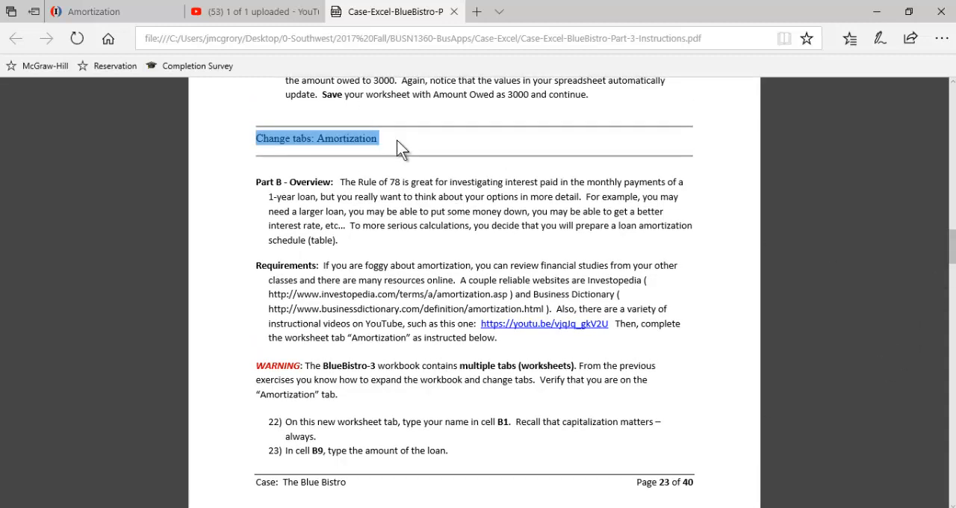
pyautogui.moveTo(952, 252); pyautogui.dragTo(951, 99)
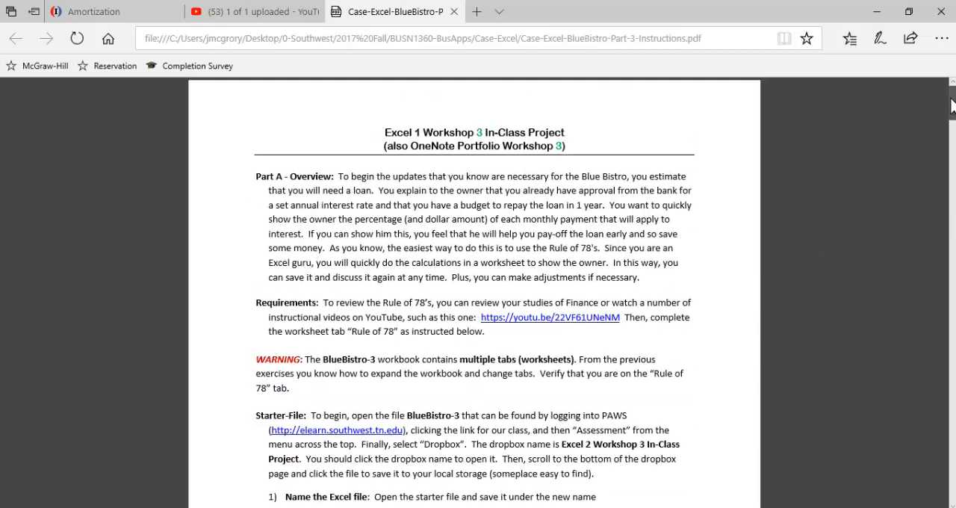
pyautogui.doubleClick(417, 132)
pyautogui.scroll(-1, 492, 240)
pyautogui.scroll(-10, 492, 239)
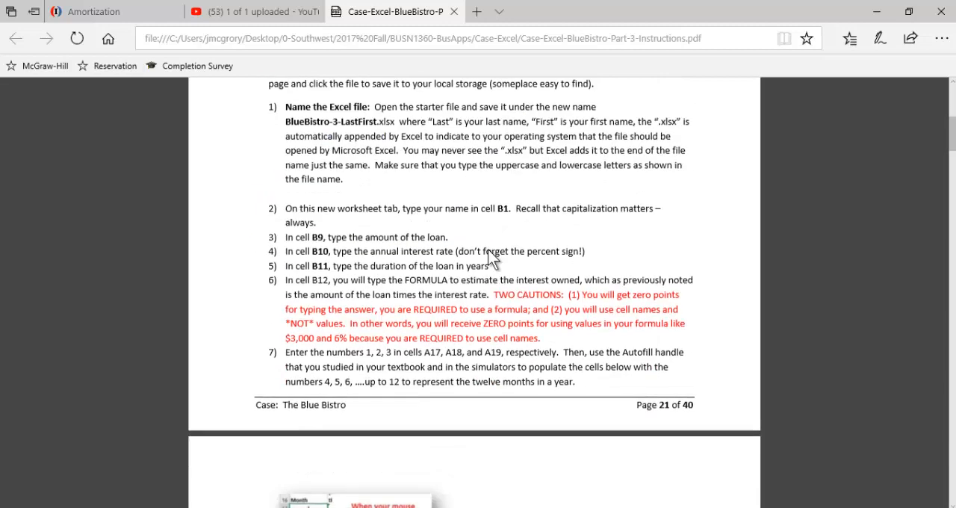
pyautogui.scroll(-15, 489, 260)
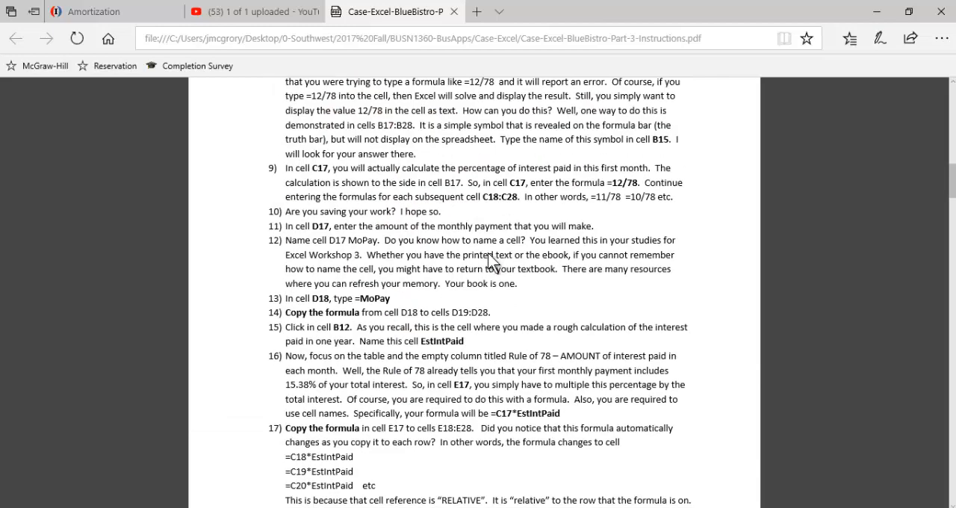
pyautogui.scroll(-1, 483, 282)
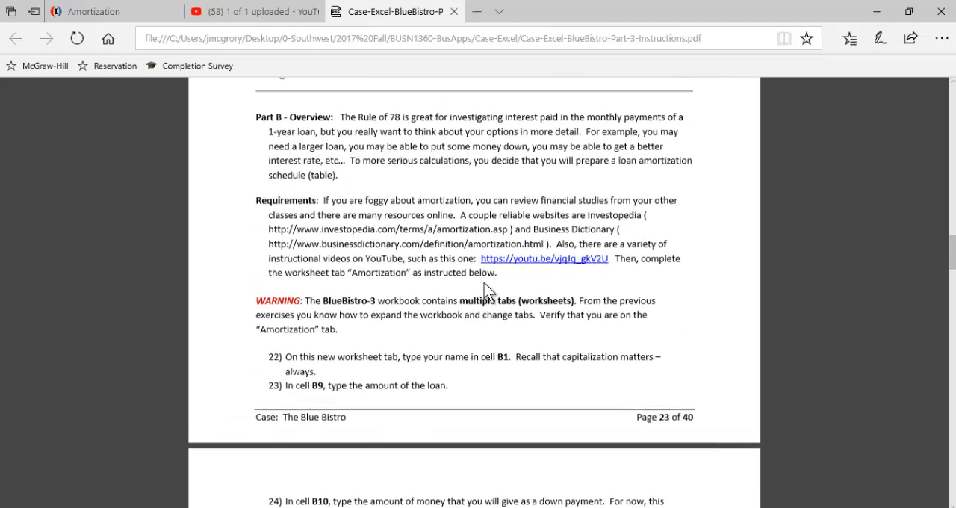
pyautogui.scroll(1, 484, 283)
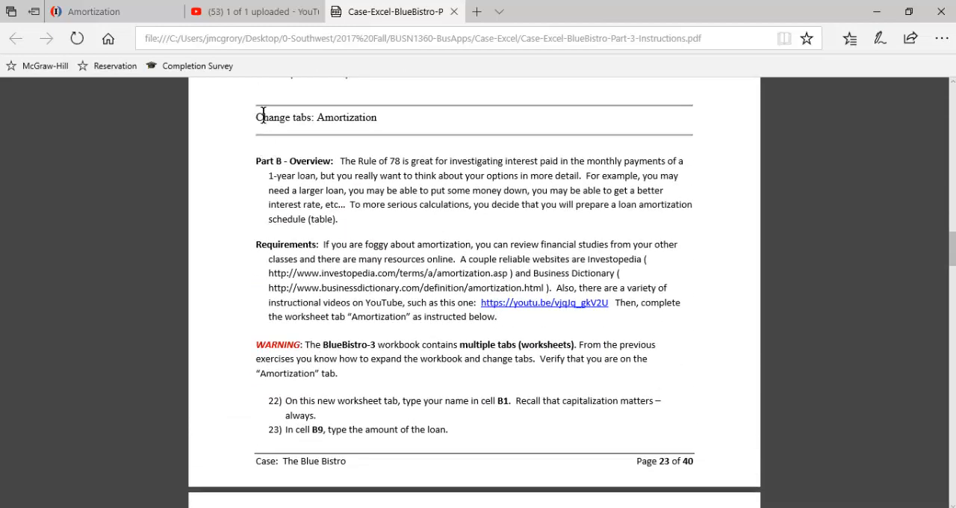
# Step: Read the Part B overview and requirements in the Amortization section, down to the Investopedia reference
pyautogui.moveTo(255, 117); pyautogui.dragTo(345, 130)
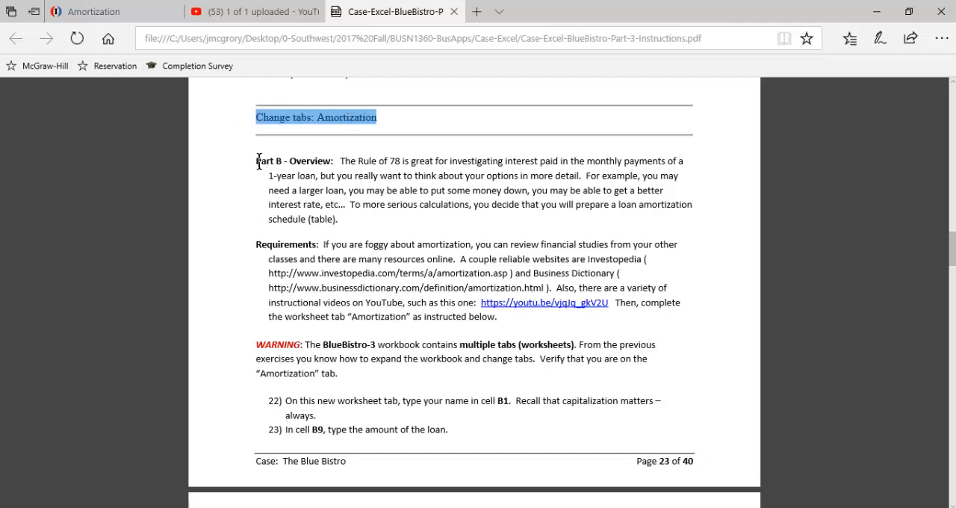
pyautogui.moveTo(257, 162); pyautogui.dragTo(331, 161)
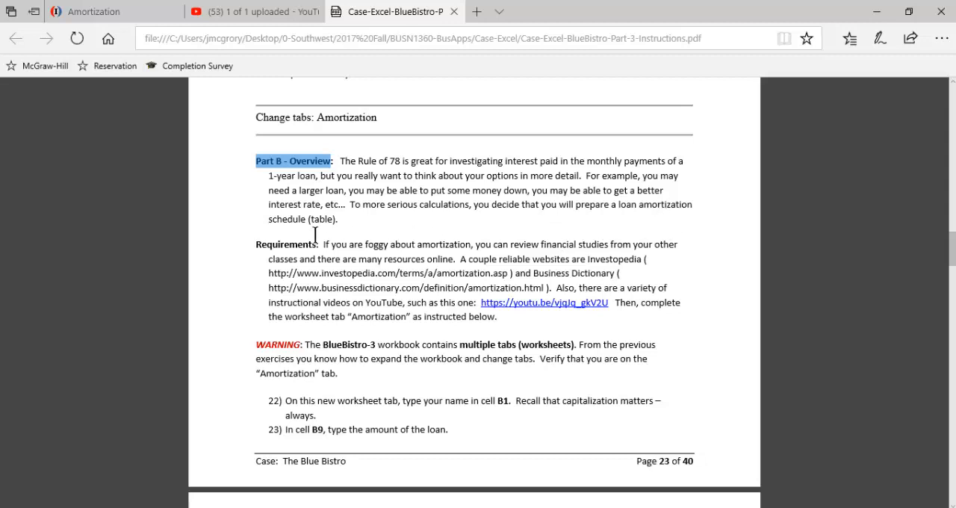
pyautogui.scroll(1, 314, 234)
pyautogui.scroll(-2, 316, 242)
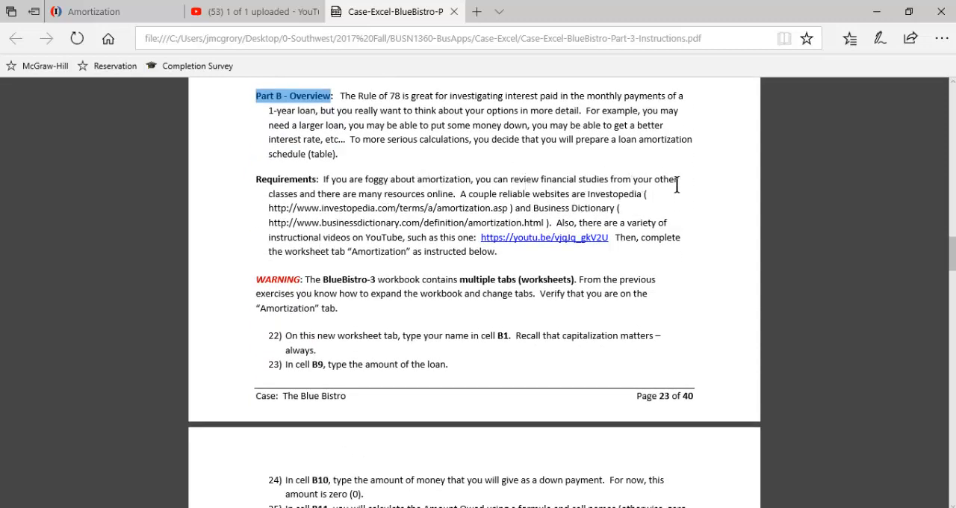
pyautogui.scroll(-1, 395, 243)
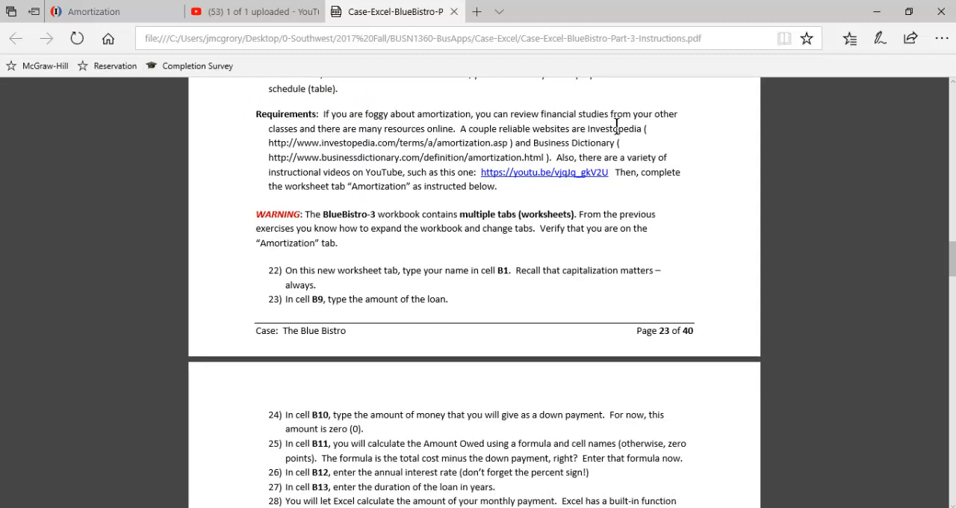
pyautogui.moveTo(588, 128); pyautogui.dragTo(642, 128)
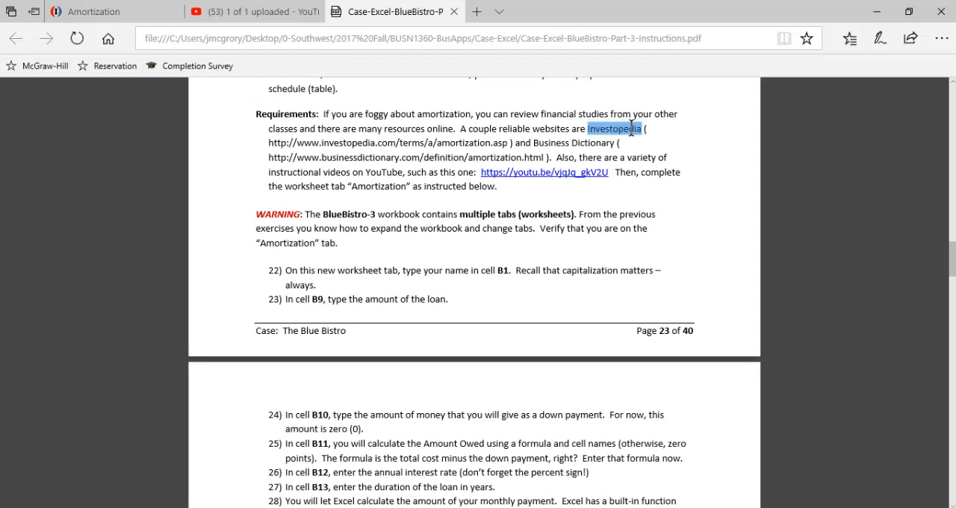
# Step: Examine the Investopedia article on amortization, including its definition and the section on amortization of loans
pyautogui.click(101, 16)
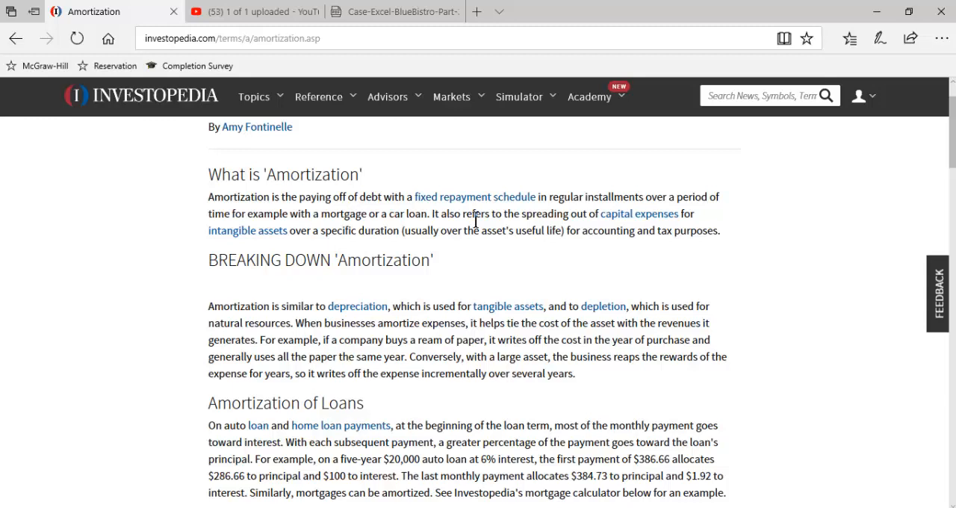
pyautogui.scroll(-4, 357, 269)
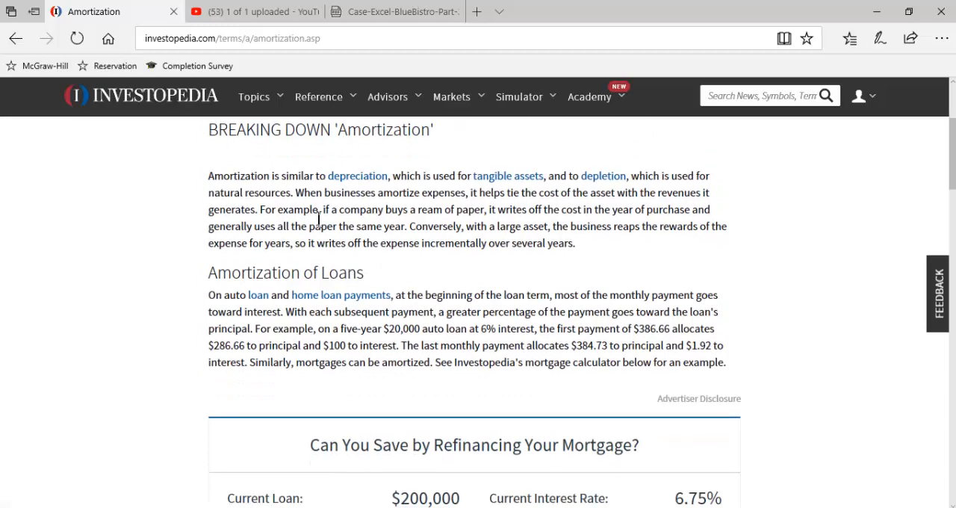
pyautogui.scroll(-2, 271, 282)
pyautogui.scroll(6, 182, 274)
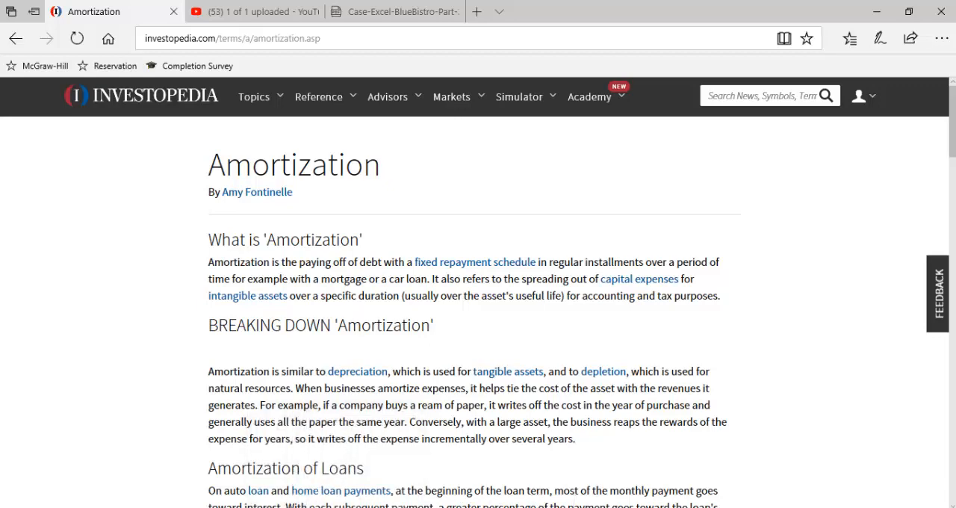
# Step: Return to the PDF instructions and review the Business Dictionary and YouTube references, the worksheet warning and the first Amortization tasks
pyautogui.click(397, 10)
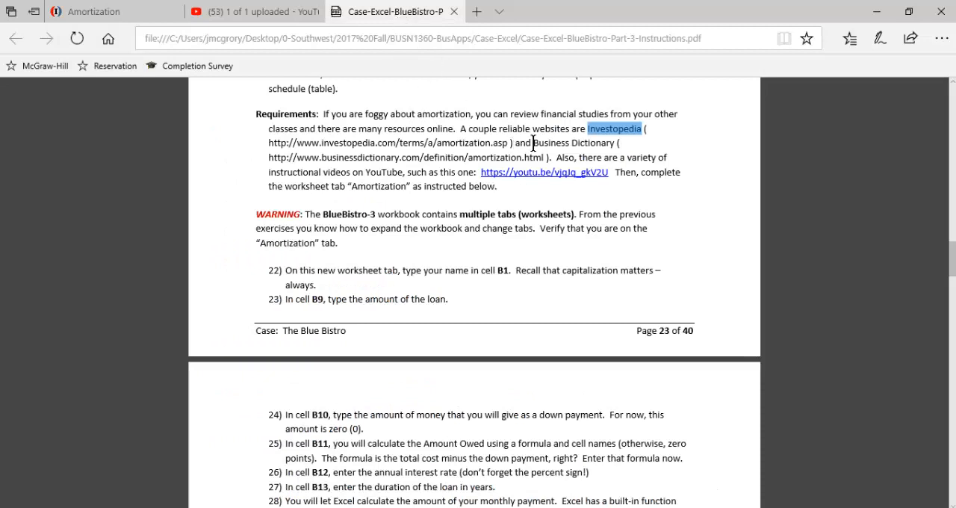
pyautogui.moveTo(532, 143); pyautogui.dragTo(584, 145)
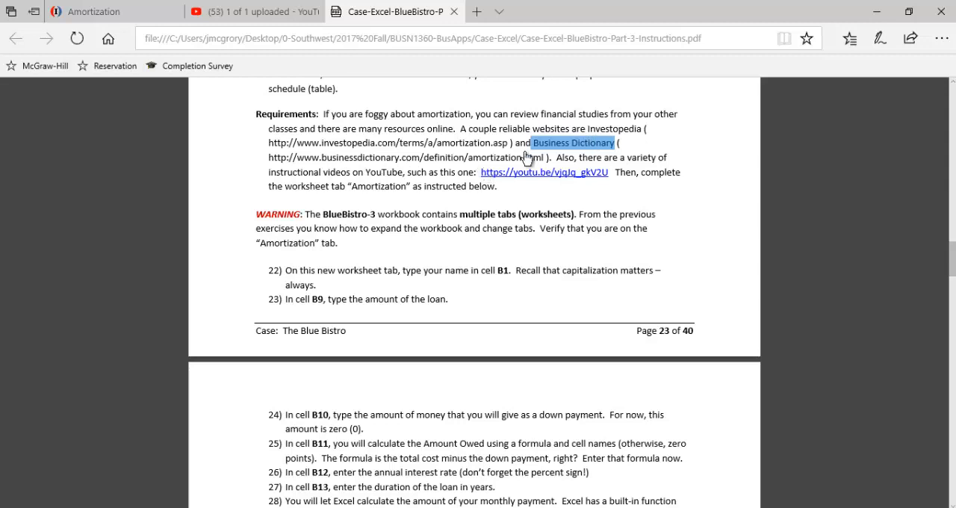
pyautogui.click(562, 156)
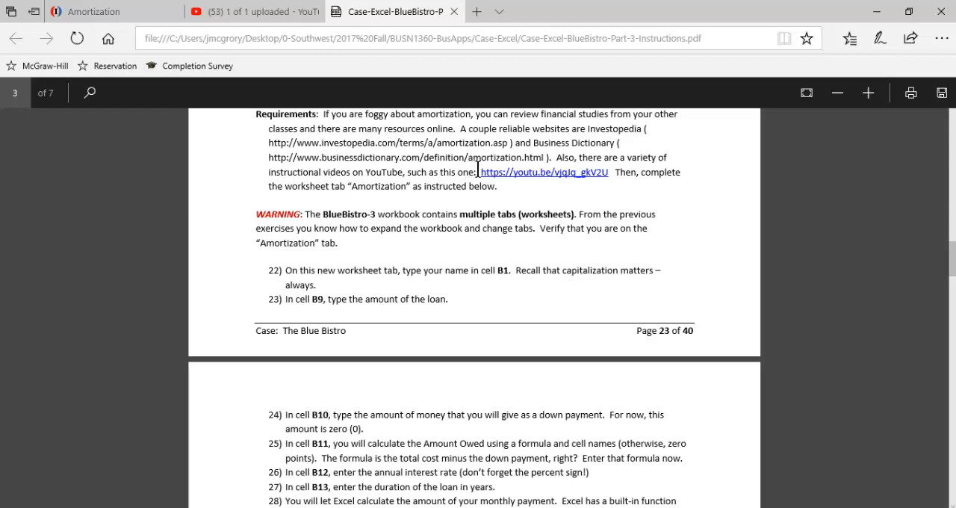
pyautogui.moveTo(480, 171); pyautogui.dragTo(611, 175)
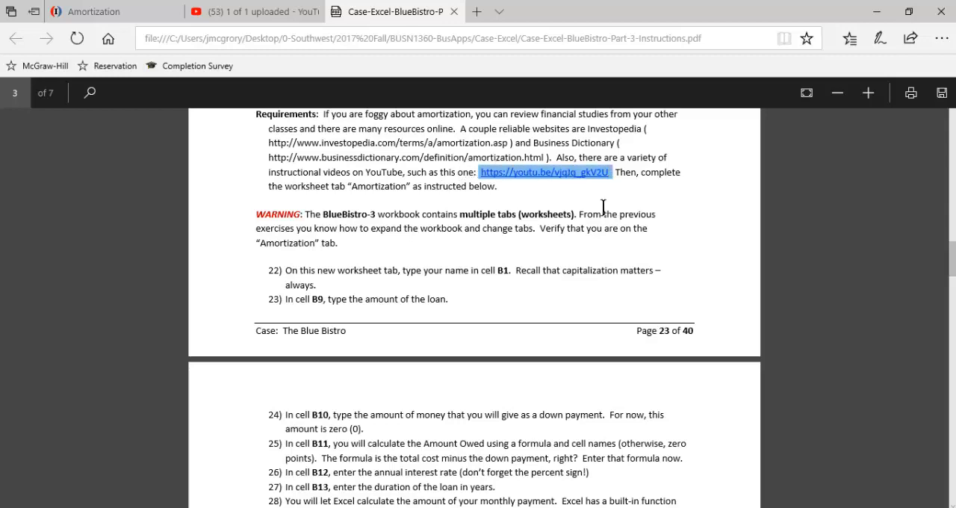
pyautogui.click(598, 203)
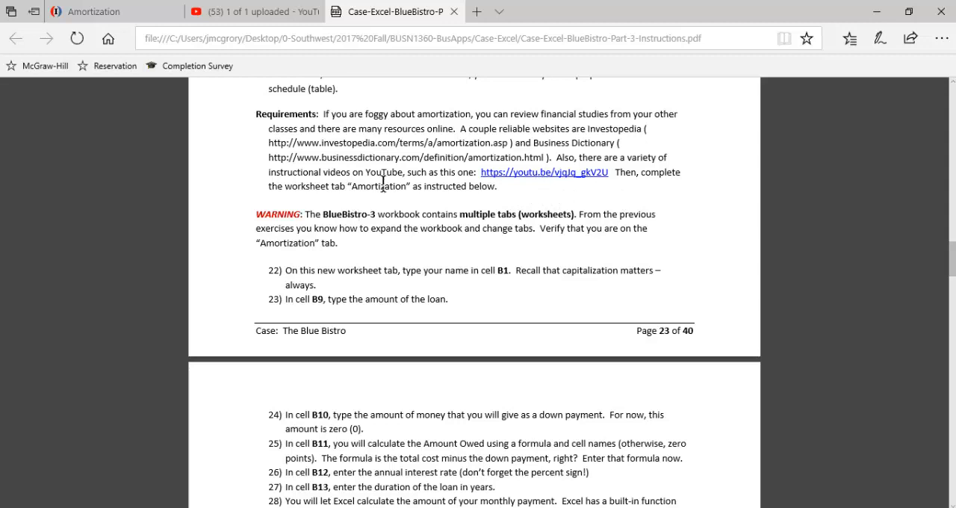
pyautogui.scroll(-2, 398, 209)
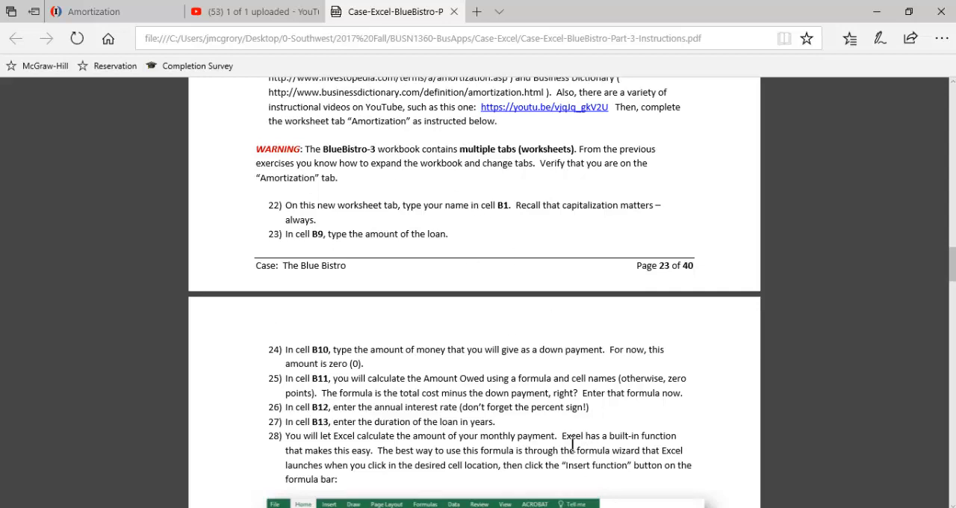
# Step: Switch to the BlueBistro-3 workbook in Excel and look at the Rule of 78 worksheet, ending on the Amortization worksheet
pyautogui.hotkey('alt', 'Tab')
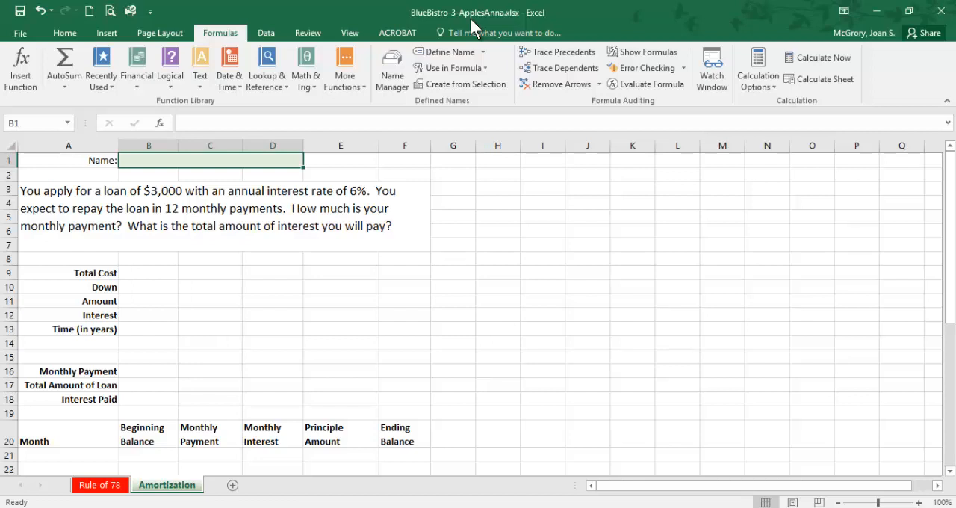
pyautogui.click(101, 485)
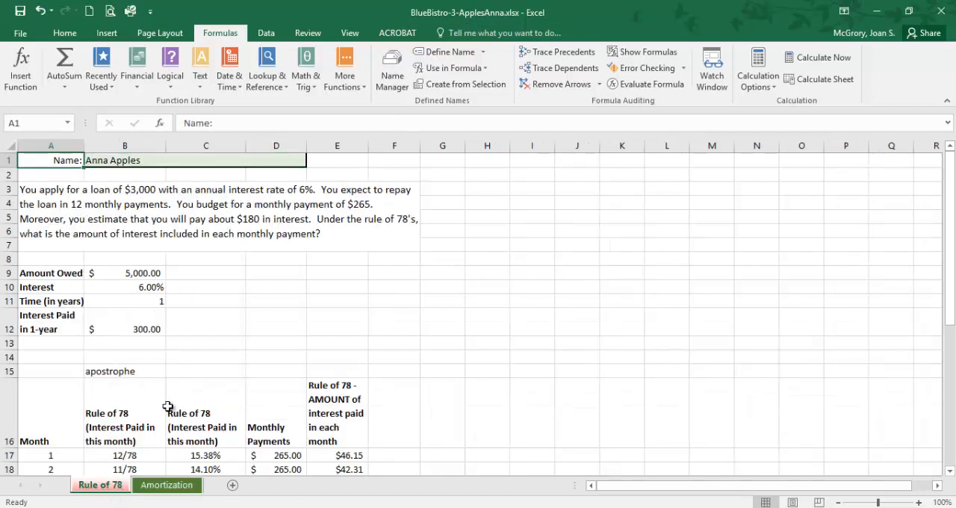
pyautogui.click(167, 486)
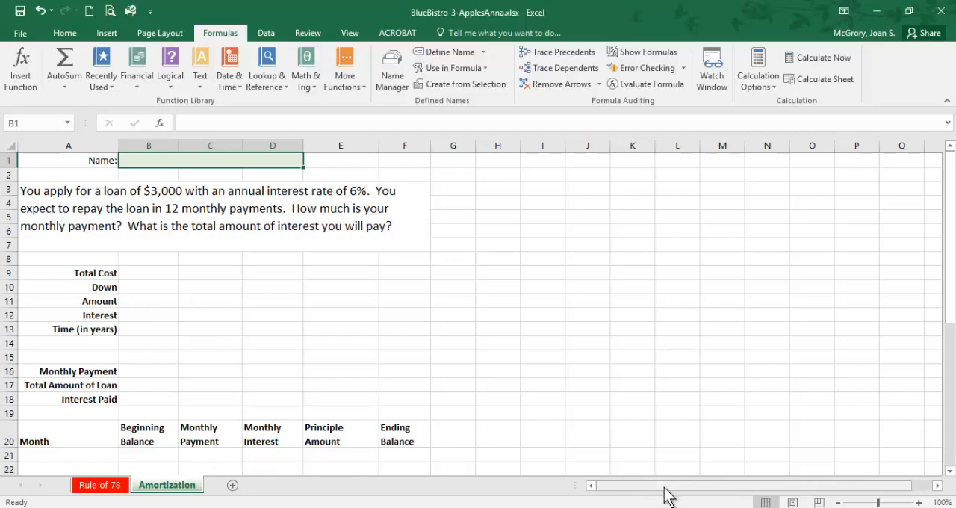
# Step: Check instruction 22 in the PDF and enter the student's full name in cell B1 of the Amortization worksheet in Excel
pyautogui.click(370, 507)
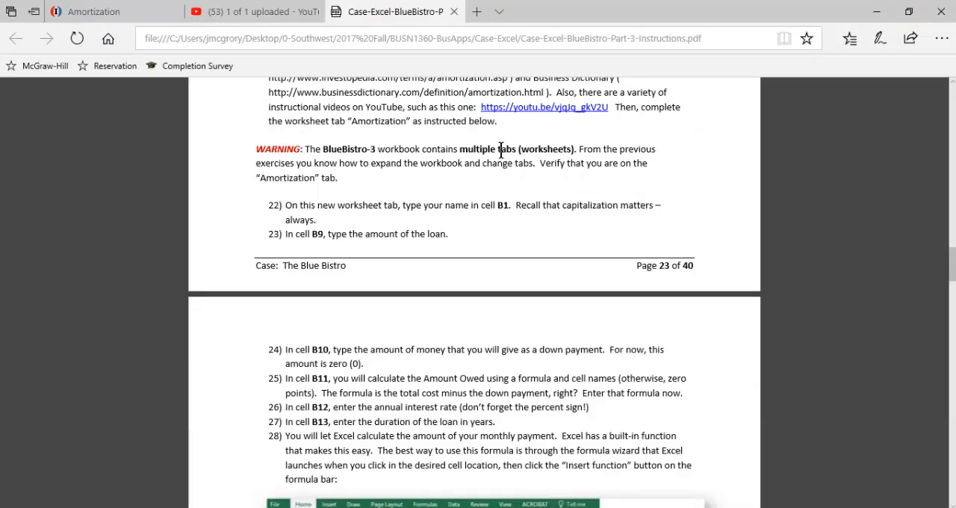
pyautogui.scroll(-1, 299, 205)
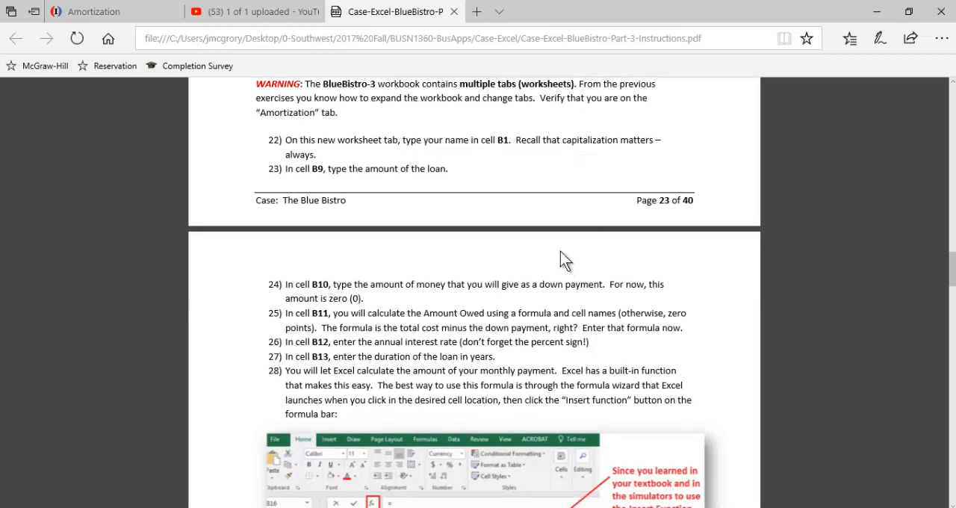
pyautogui.hotkey('alt', 'Tab')
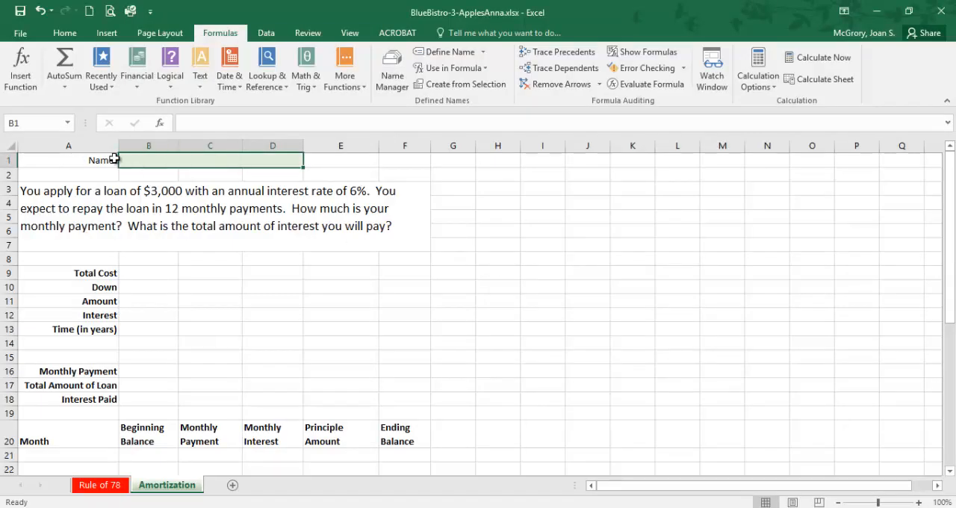
pyautogui.write('A')
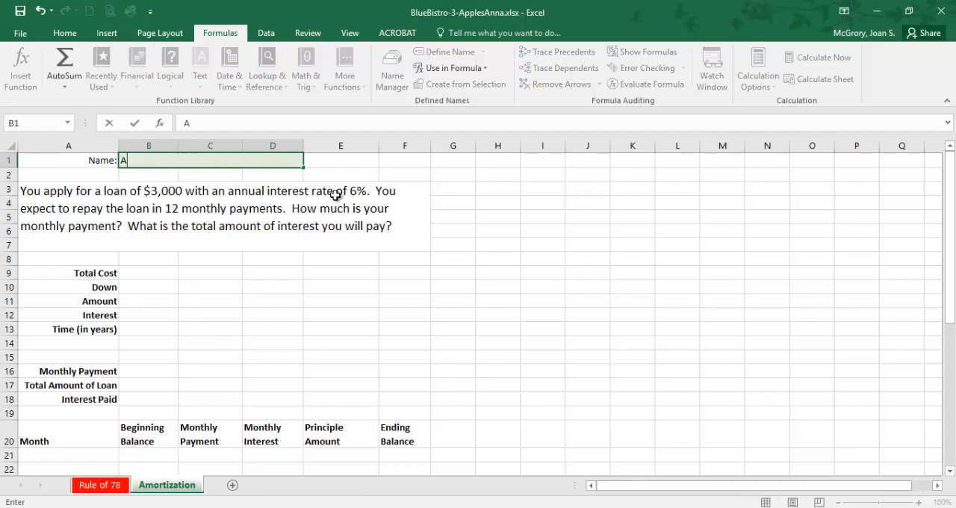
pyautogui.write('nna Apples')
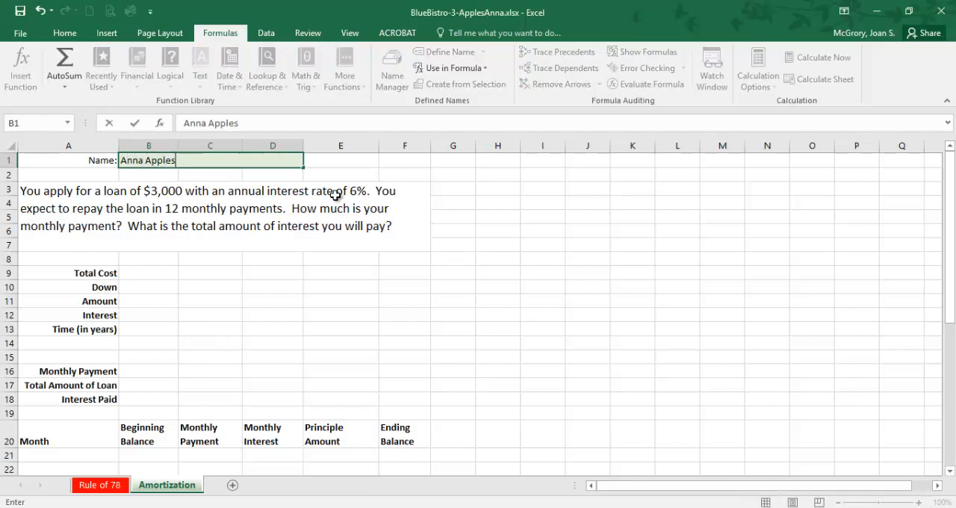
pyautogui.press('Return')
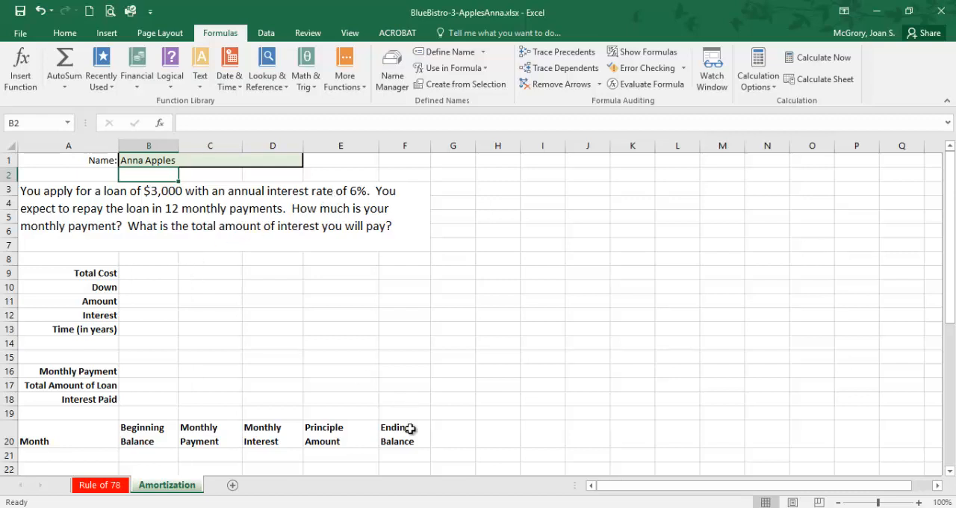
# Step: Check the PDF instructions for the loan amount, down payment and amount owed cells, and return to the Excel workbook
pyautogui.click(333, 507)
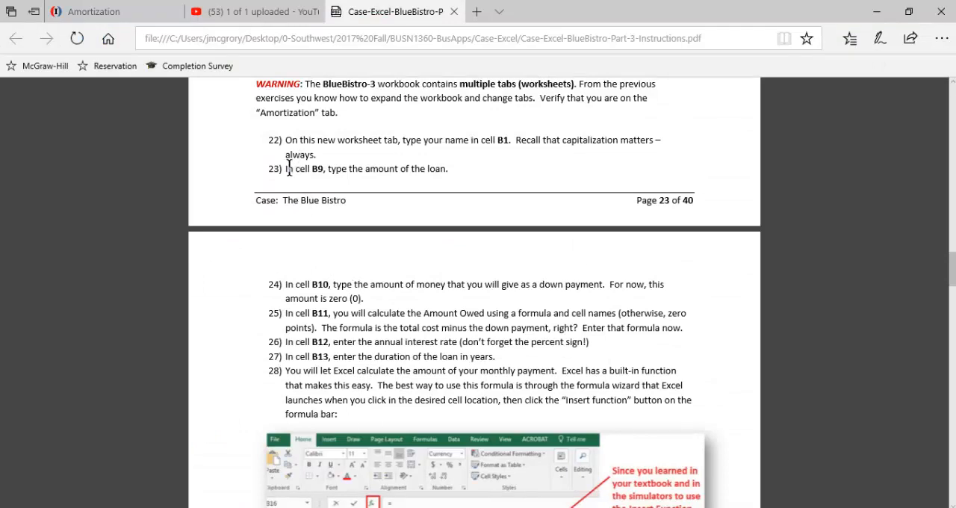
pyautogui.moveTo(312, 169); pyautogui.dragTo(434, 171)
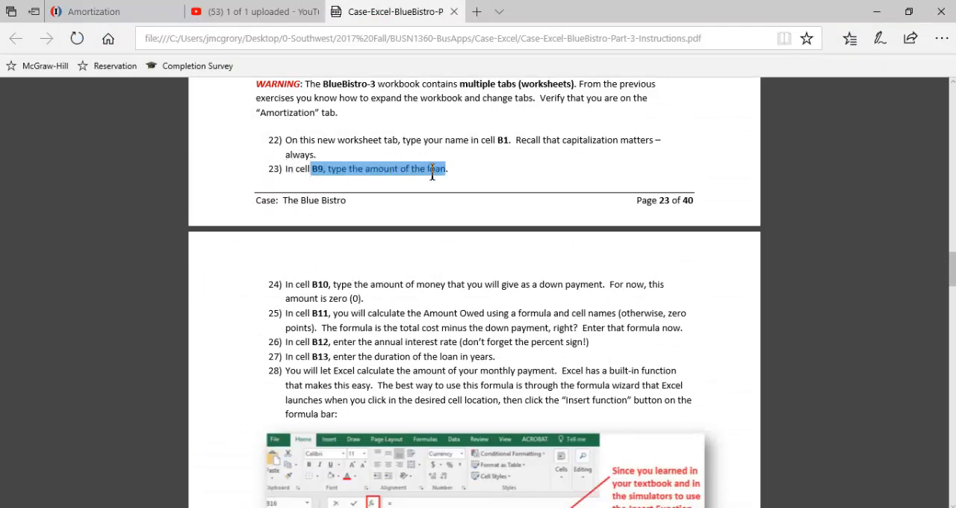
pyautogui.scroll(-1, 431, 180)
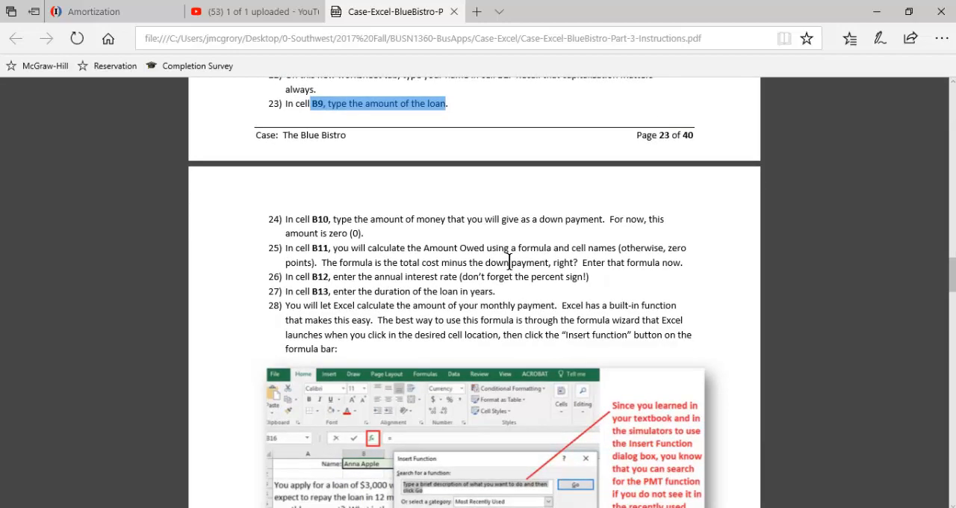
pyautogui.click(612, 507)
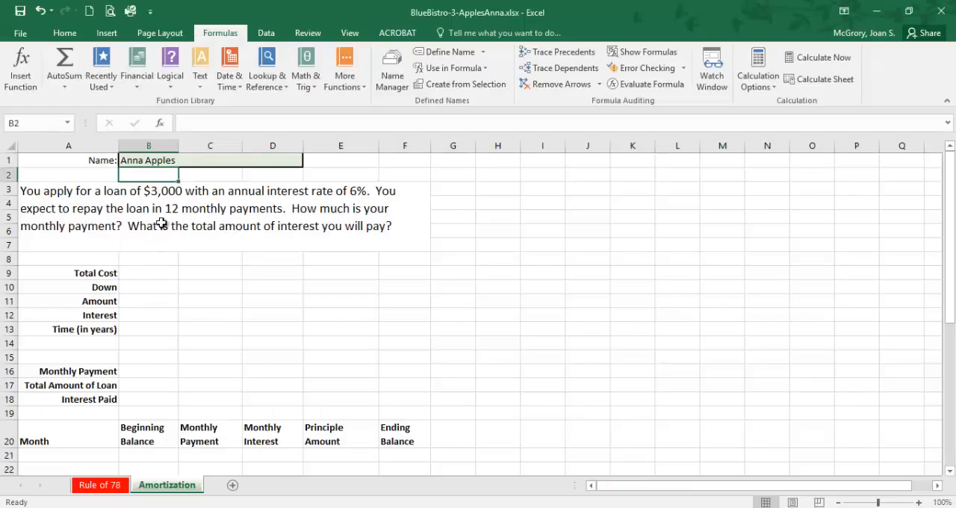
# Step: Enter 3000 as the total cost in cell B9 and 0 as the down payment in cell B10
pyautogui.click(157, 272)
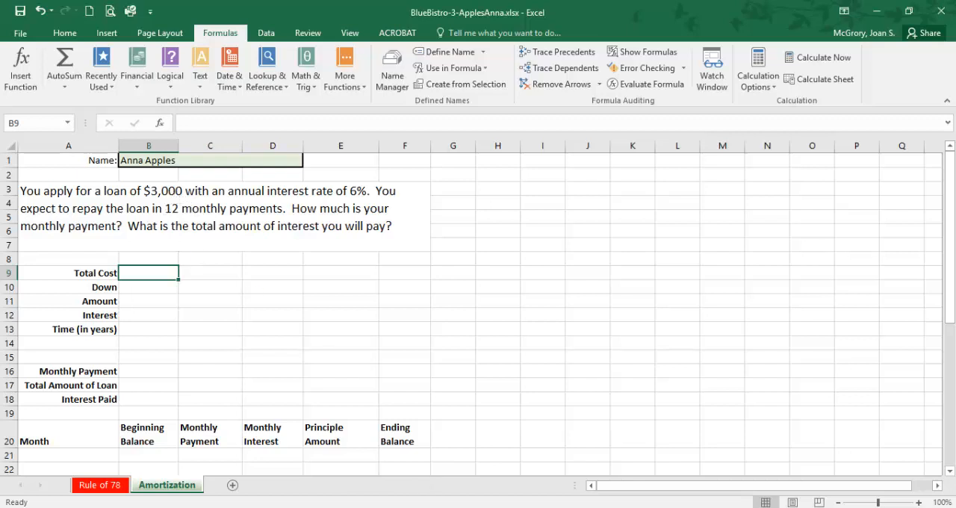
pyautogui.write('3')
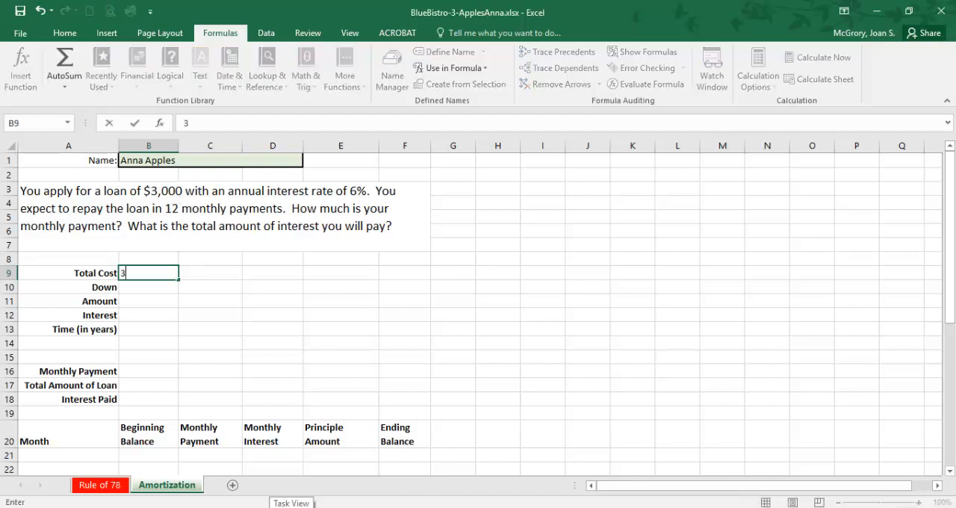
pyautogui.write('000')
pyautogui.press('Return')
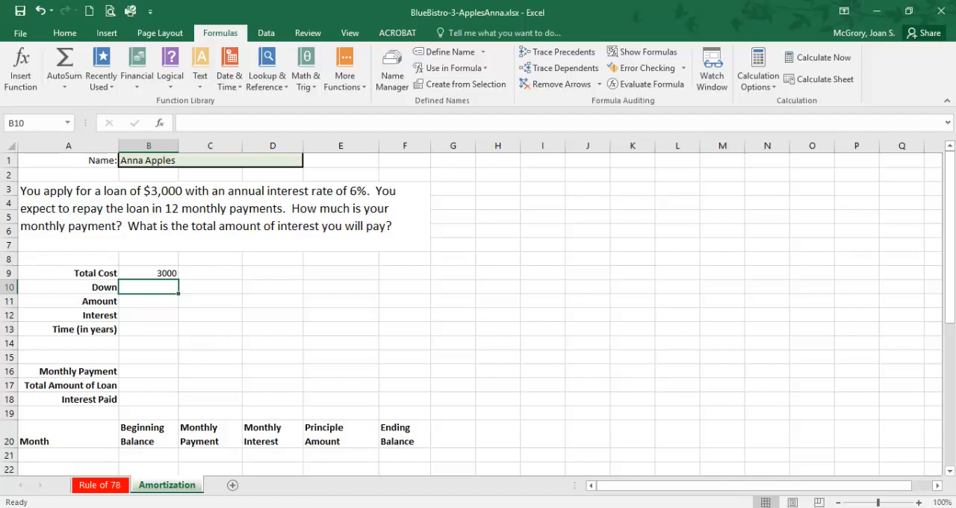
pyautogui.write('0')
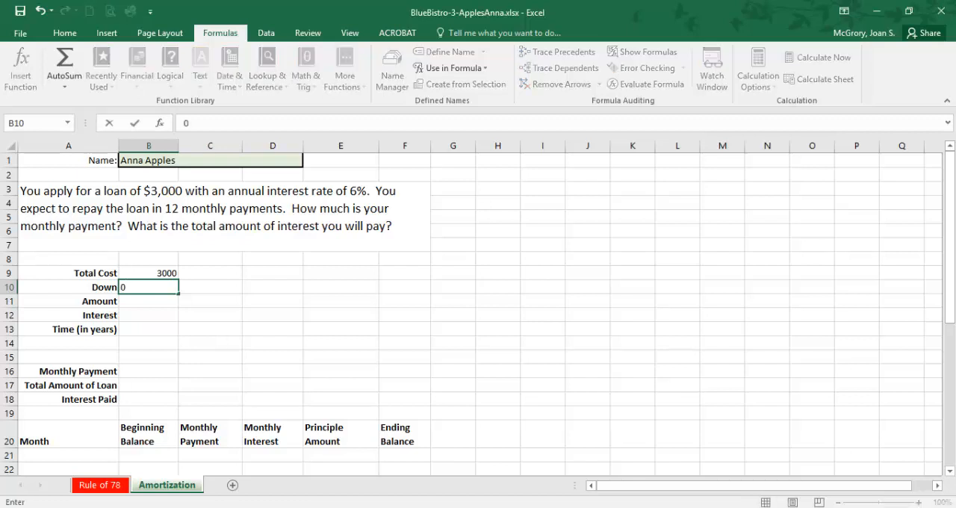
pyautogui.press('Return')
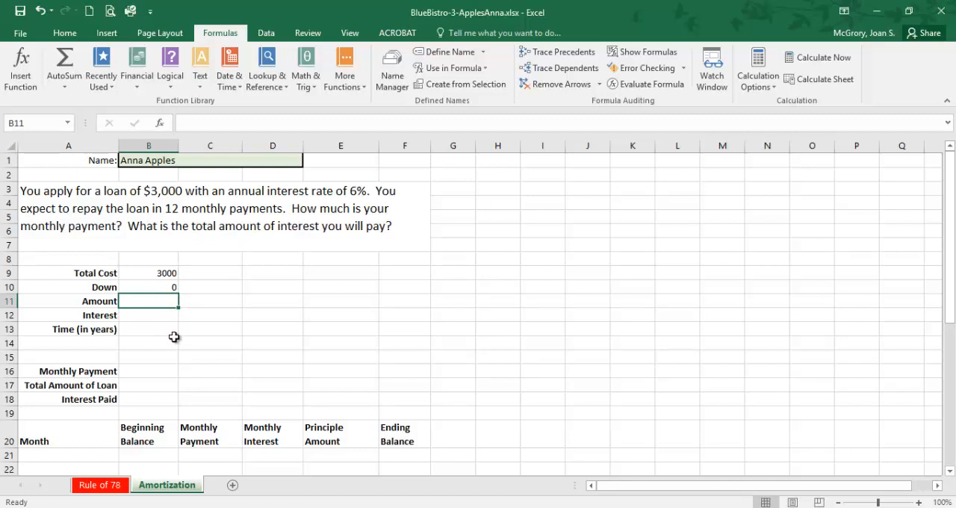
# Step: Calculate the loan amount in cell B11 with the formula =B9-B10
pyautogui.write('=')
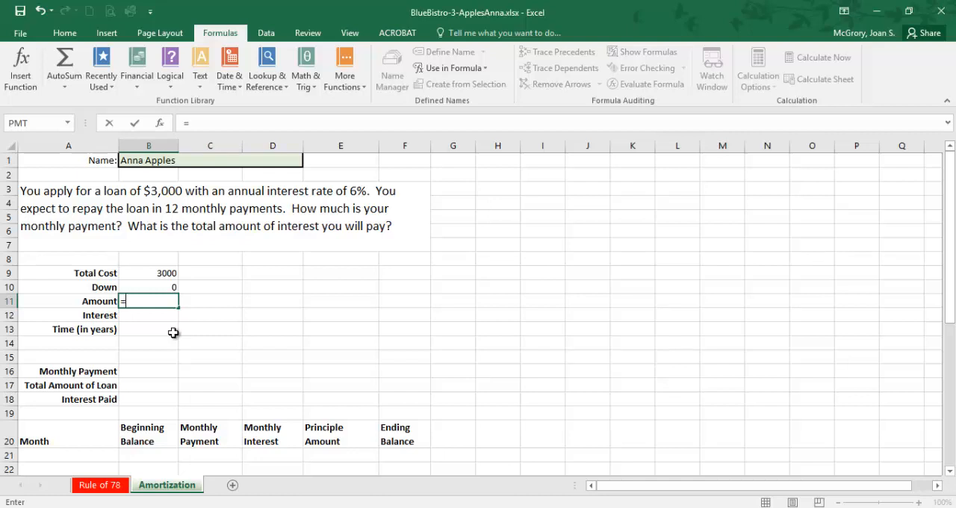
pyautogui.click(170, 272)
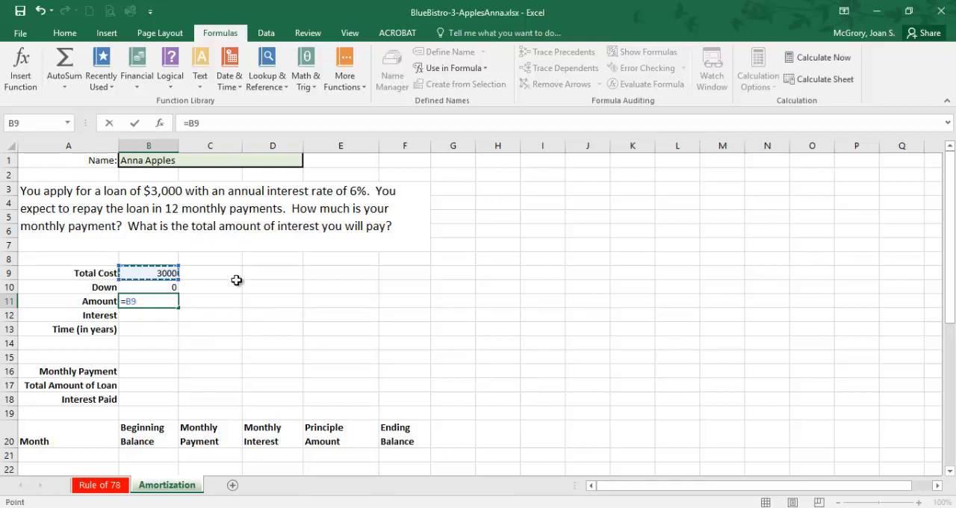
pyautogui.write('-')
pyautogui.click(171, 289)
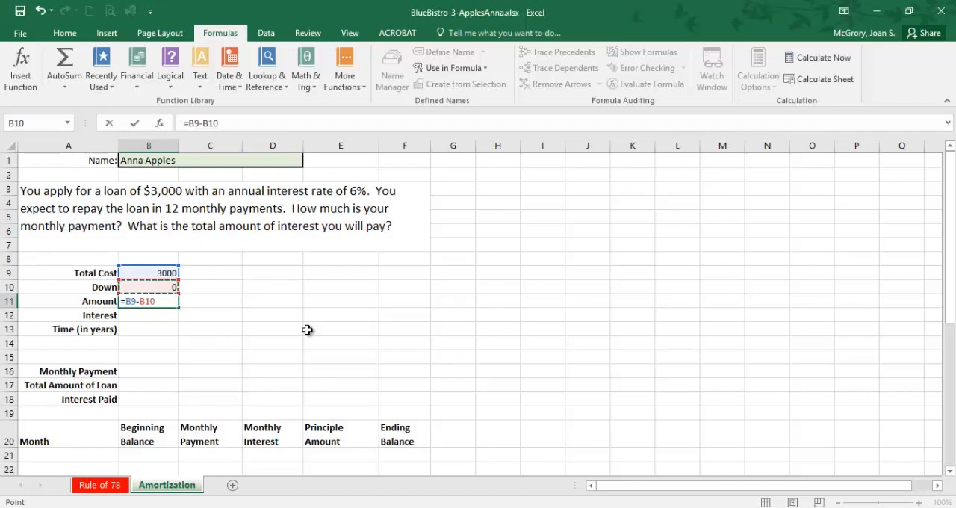
pyautogui.press('Return')
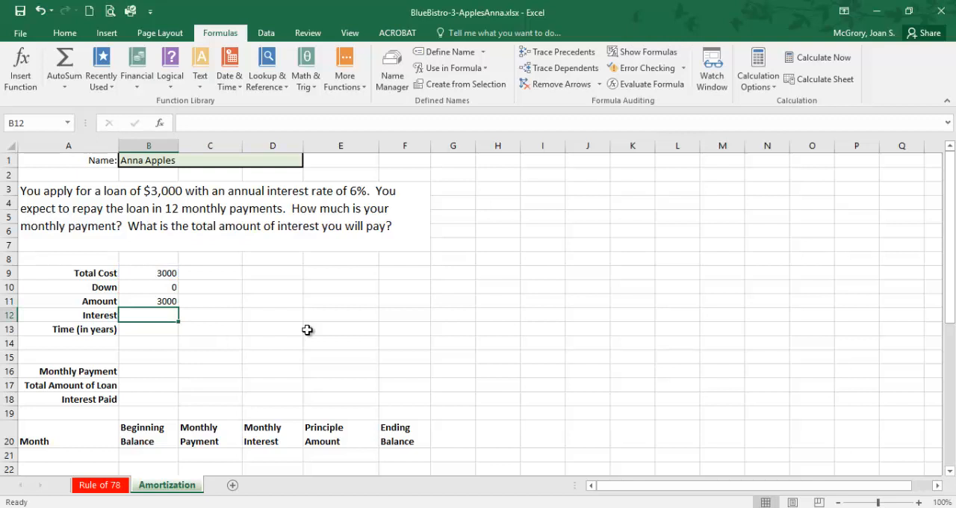
# Step: Test the amount formula by setting the total cost to 150000 and the down payment to 25000
pyautogui.click(171, 274)
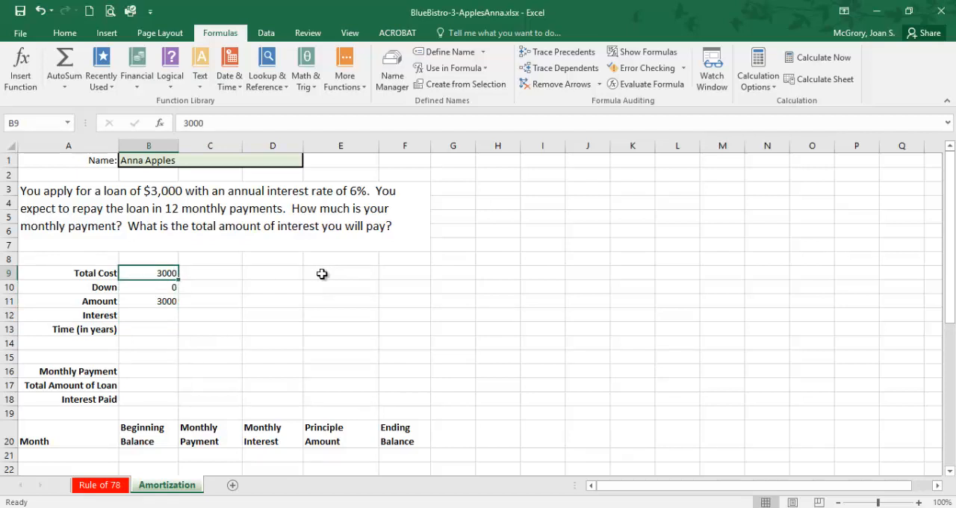
pyautogui.write('150000')
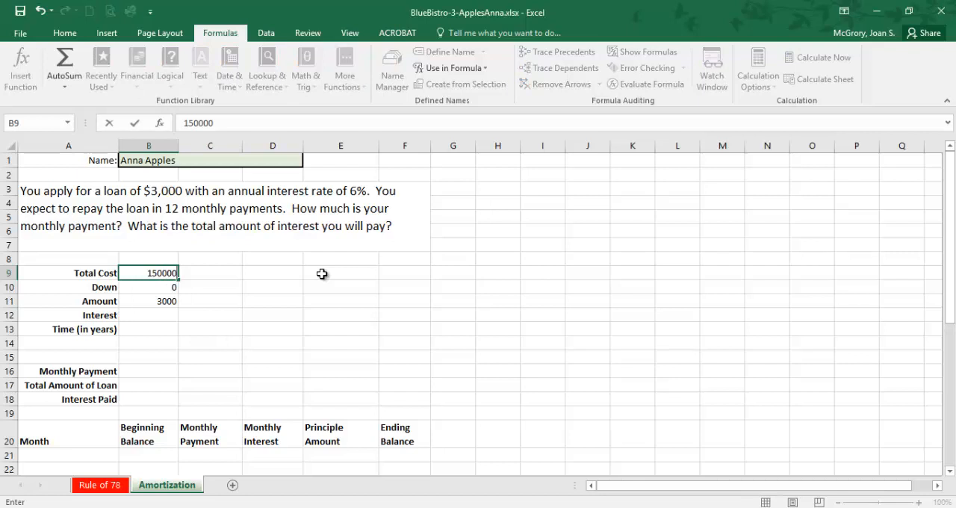
pyautogui.press('Return')
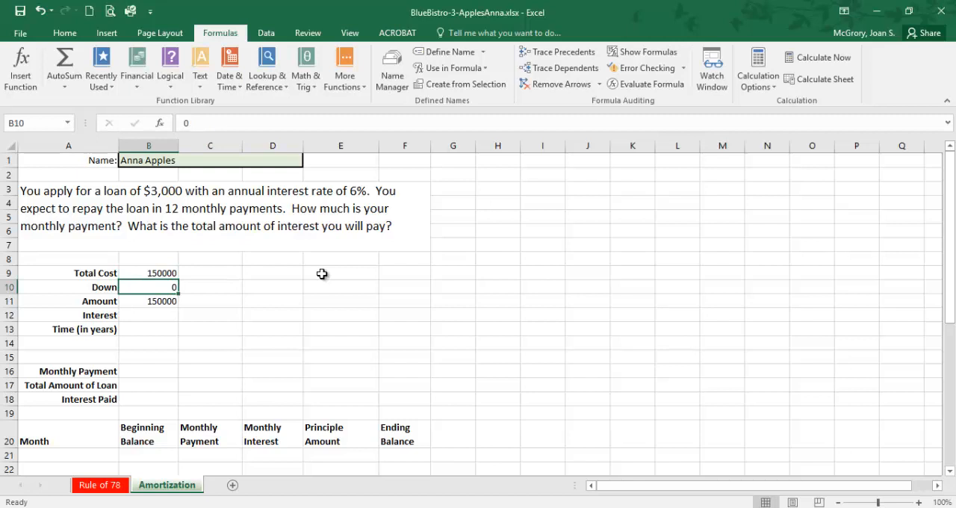
pyautogui.write('25')
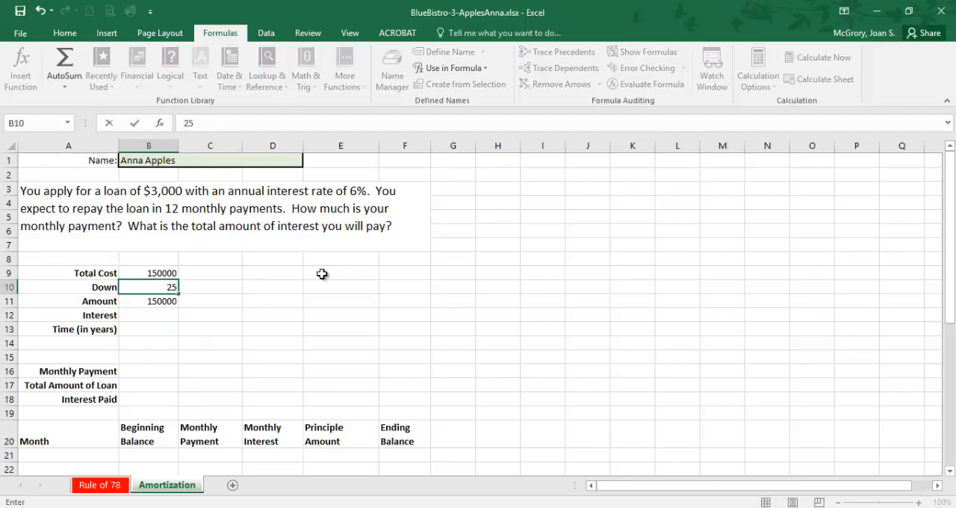
pyautogui.write('000')
pyautogui.press('Return')
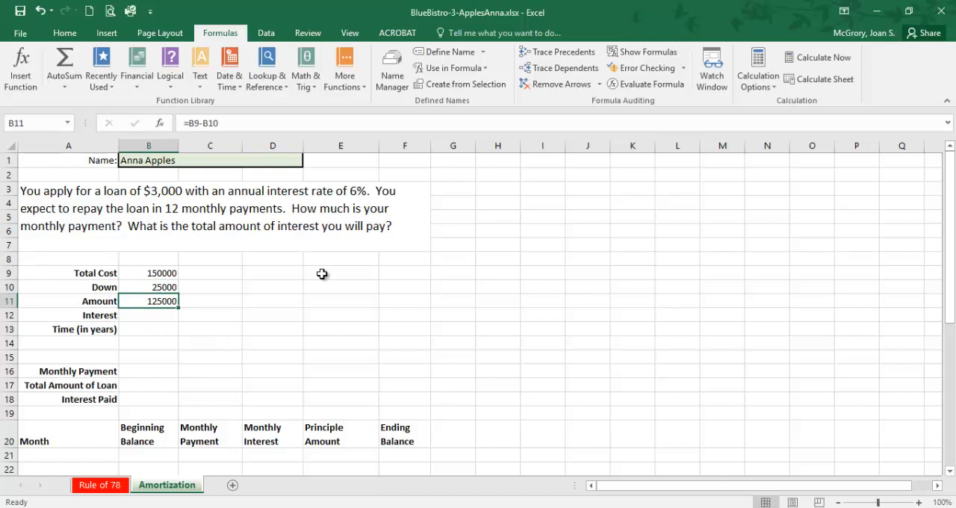
# Step: Undo the test entries for the total cost and the down payment
pyautogui.click(181, 284)
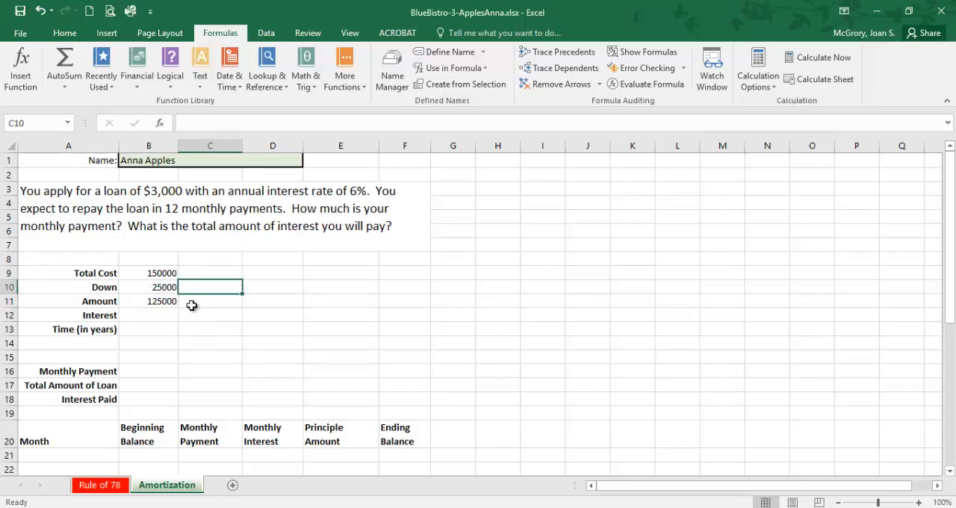
pyautogui.hotkey('ctrl', 'z')
pyautogui.hotkey('ctrl', 'z')
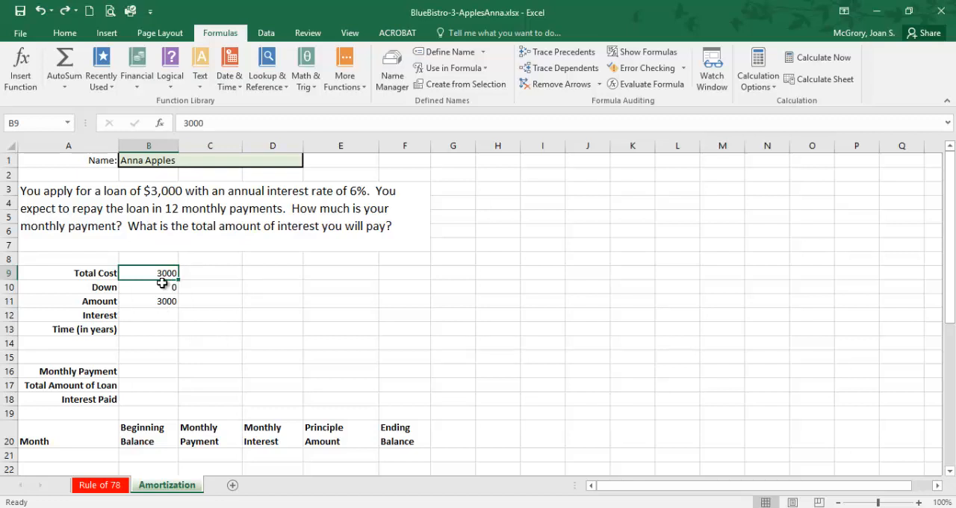
# Step: Enter 6% as the interest rate in cell B12 and 1 as the time in years in cell B13
pyautogui.click(146, 303)
pyautogui.click(144, 314)
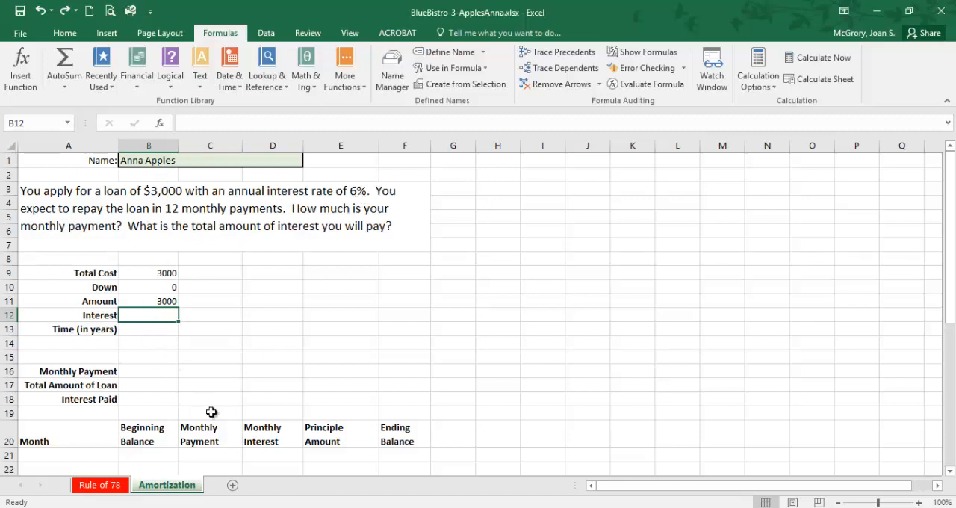
pyautogui.write('6%')
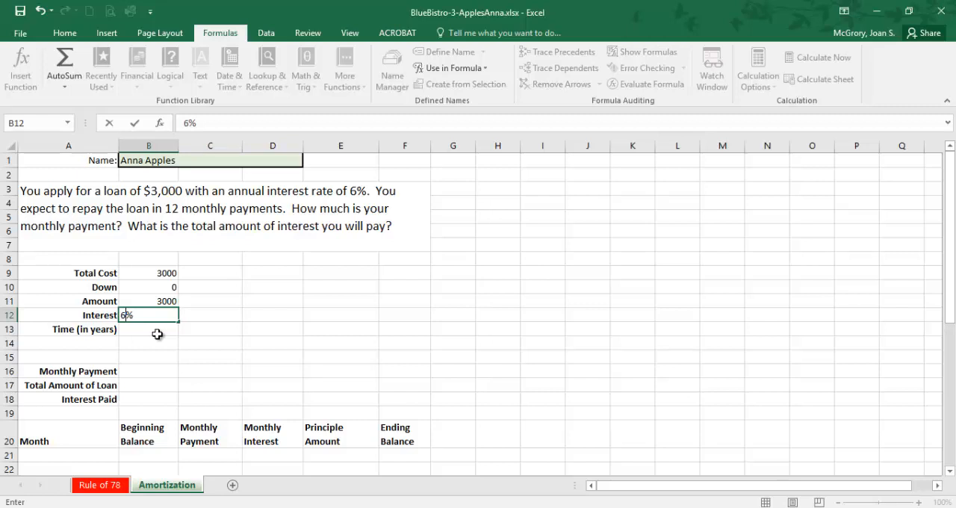
pyautogui.click(158, 336)
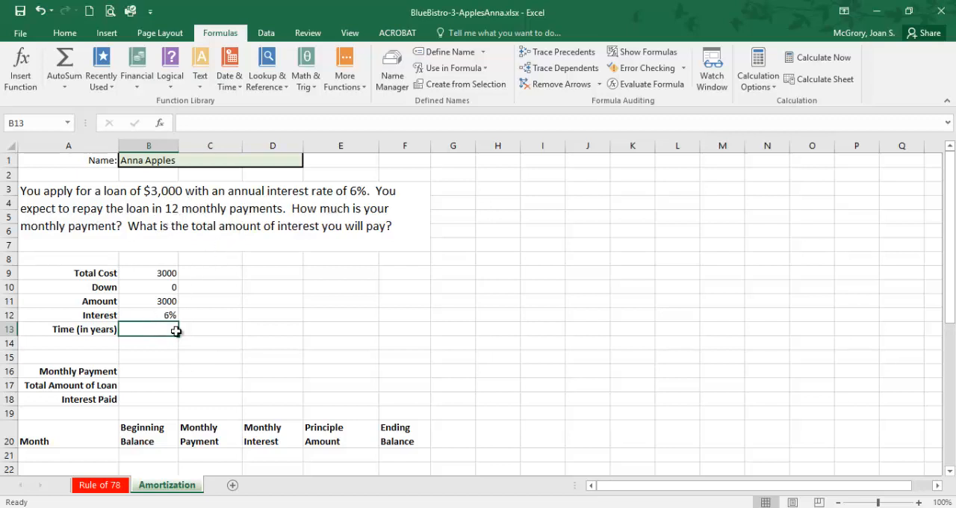
pyautogui.write('1')
pyautogui.press('Return')
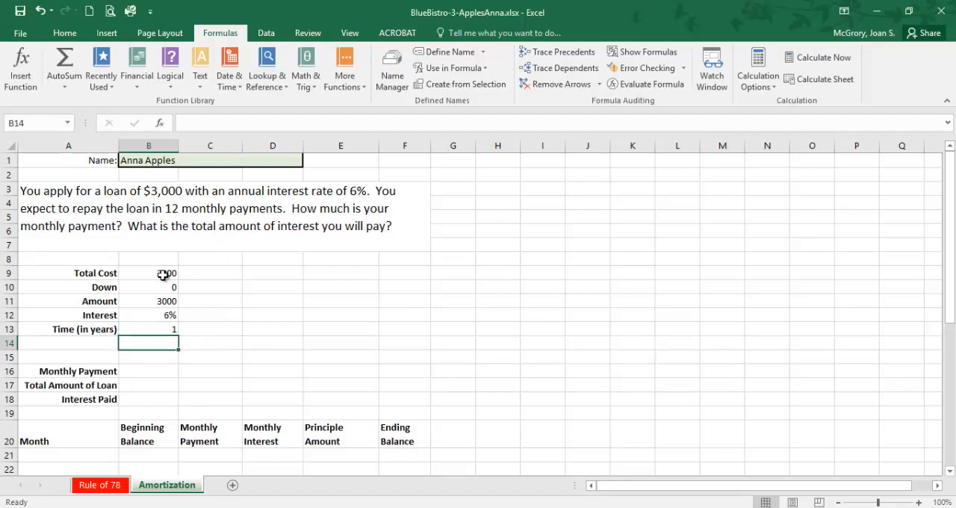
# Step: Look at the Rule of 78 worksheet, return to the Amortization worksheet and select the Monthly Payment cell B16
pyautogui.click(100, 487)
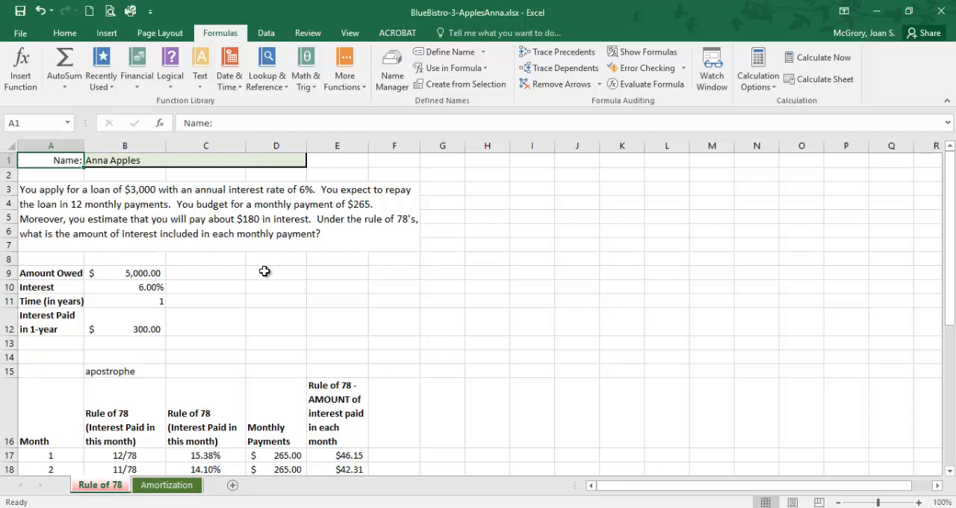
pyautogui.click(167, 490)
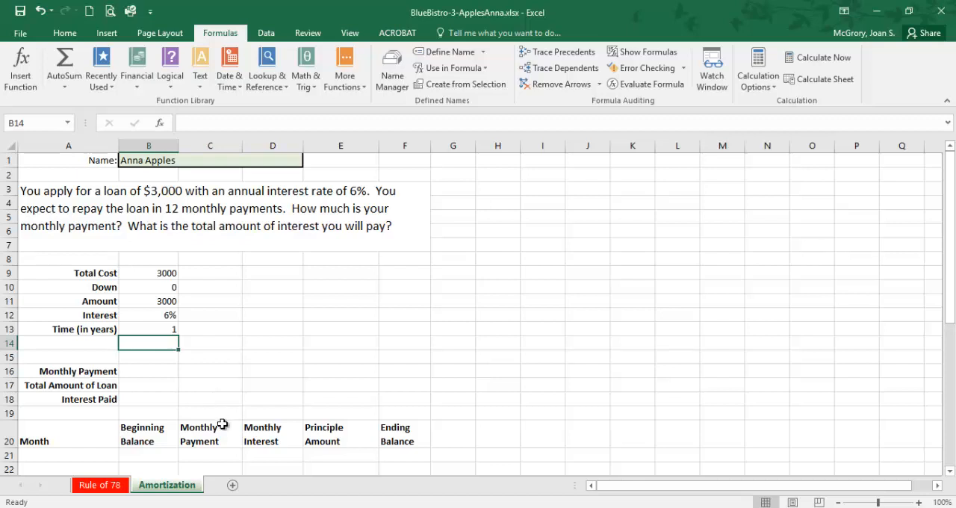
pyautogui.click(160, 371)
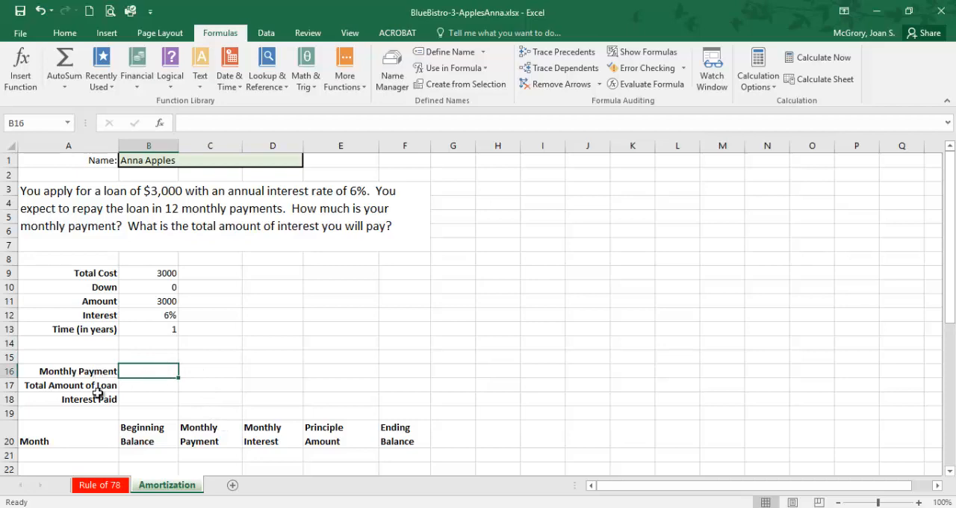
# Step: Switch to the PDF and examine instructions 24 to 30, covering the amount owed formula and the PMT function wizard
pyautogui.hotkey('alt', 'Tab')
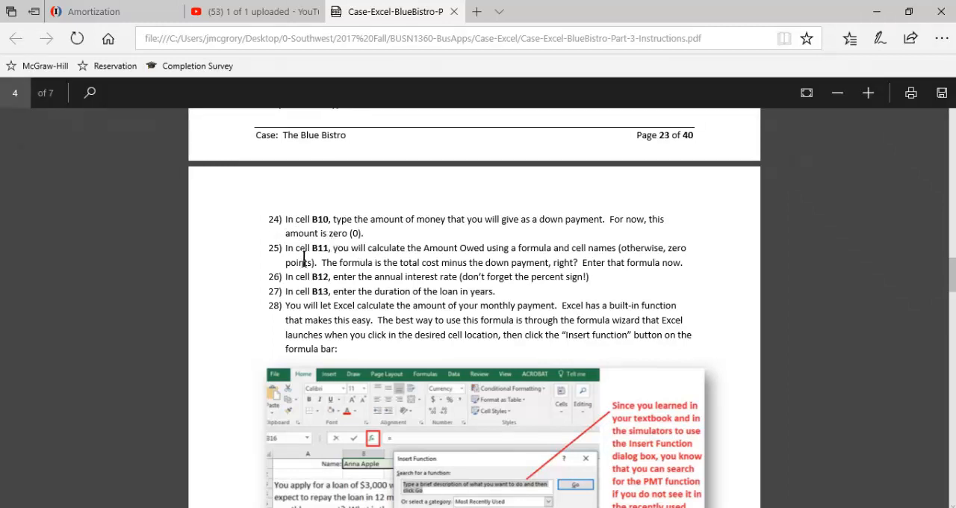
pyautogui.scroll(-1, 303, 254)
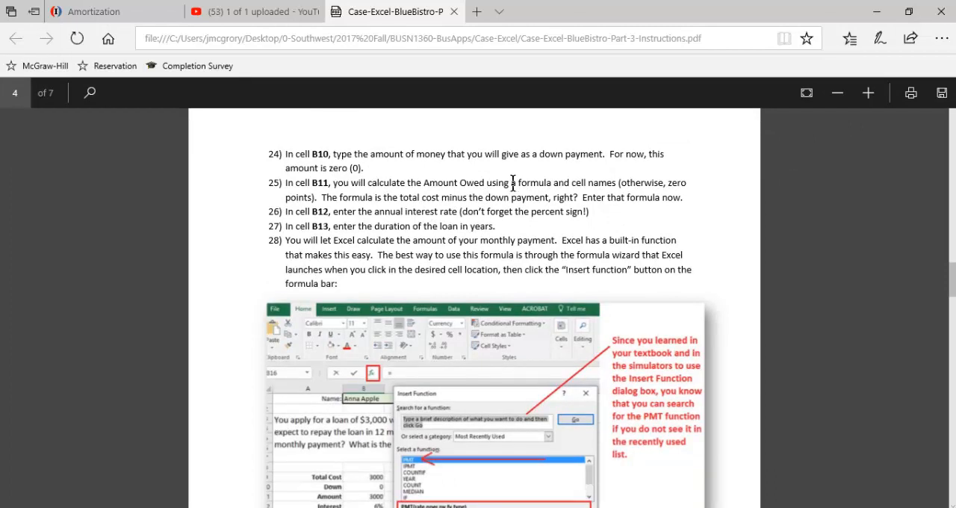
pyautogui.moveTo(511, 182); pyautogui.dragTo(621, 193)
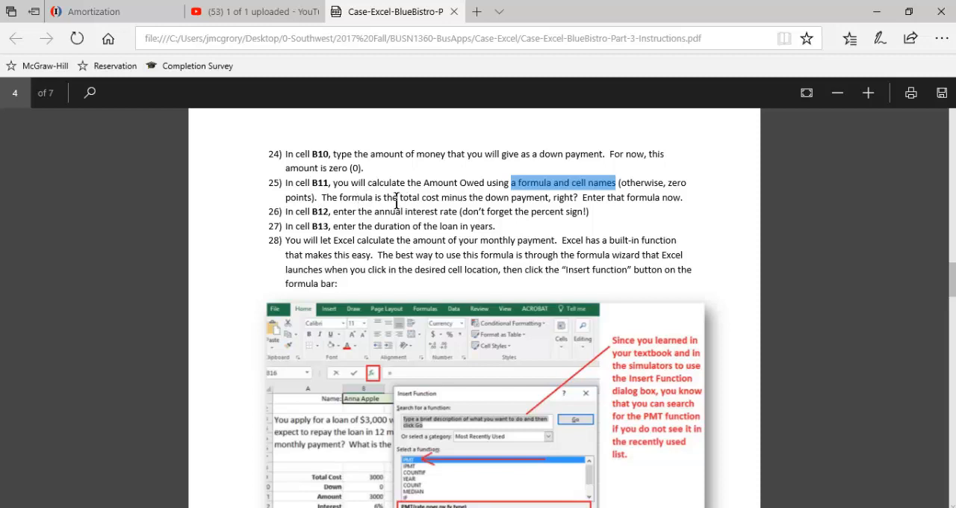
pyautogui.moveTo(400, 199); pyautogui.dragTo(543, 202)
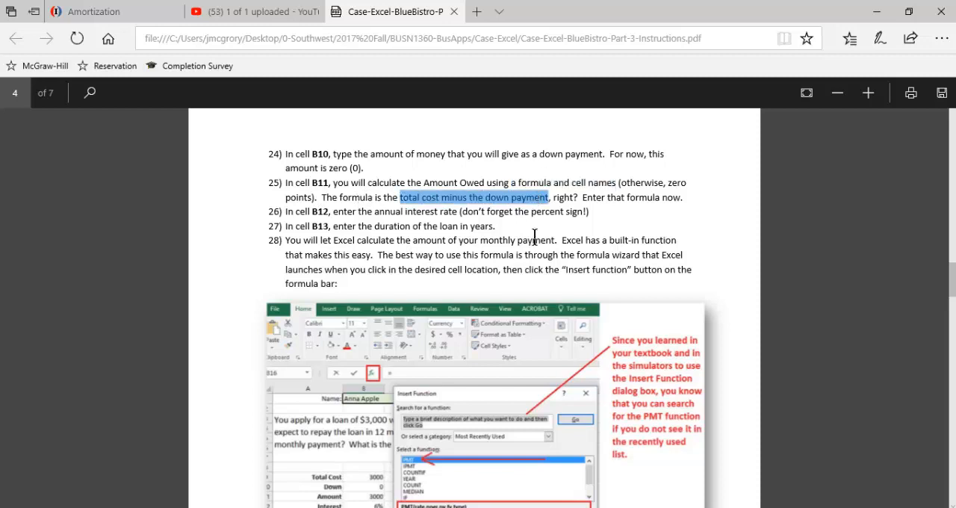
pyautogui.click(372, 217)
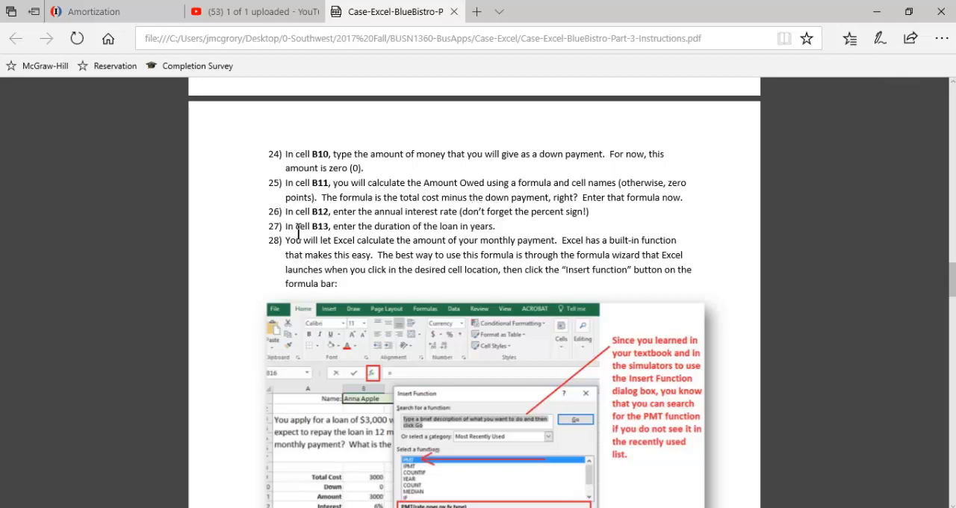
pyautogui.scroll(-2, 312, 221)
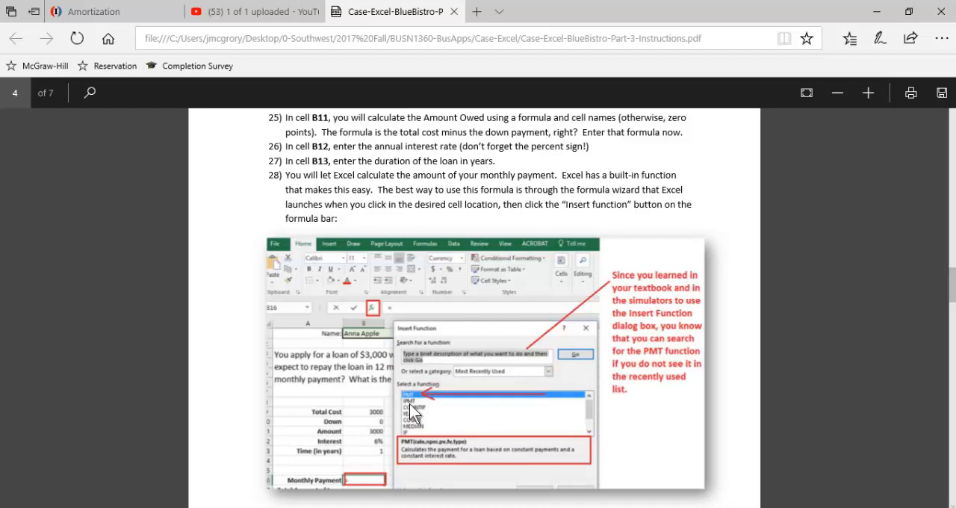
pyautogui.scroll(-2, 413, 411)
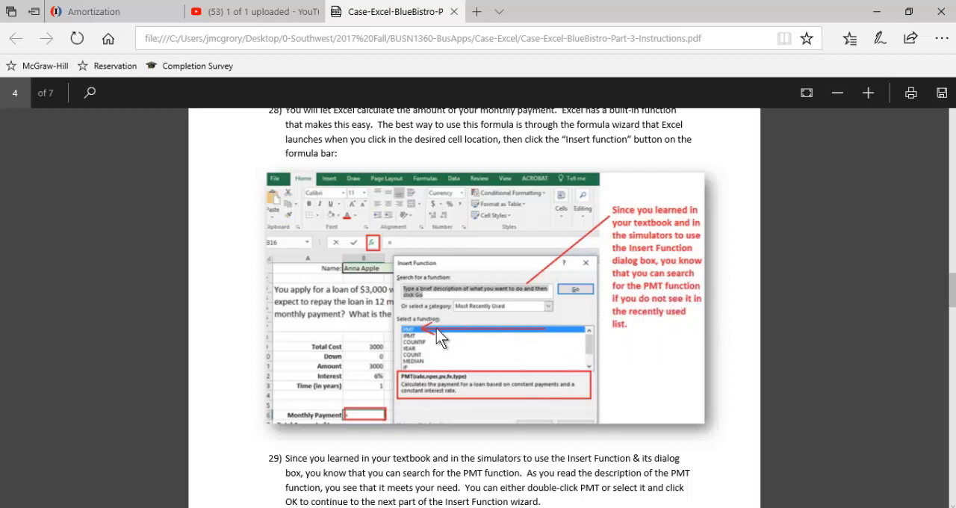
pyautogui.scroll(-5, 446, 349)
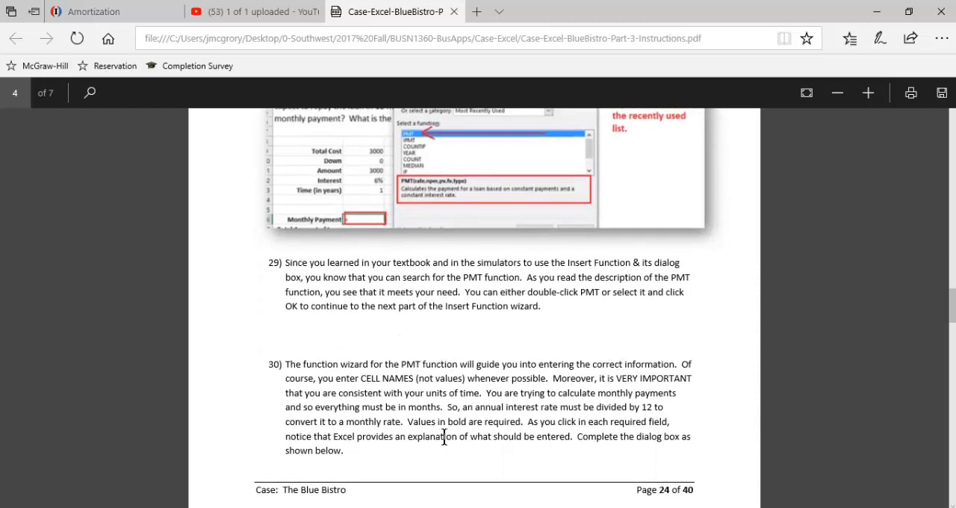
# Step: Switch from the PDF to the Excel workbook and search for a "monthly payment" function to insert in cell B16
pyautogui.scroll(-2, 444, 441)
pyautogui.scroll(-1, 445, 450)
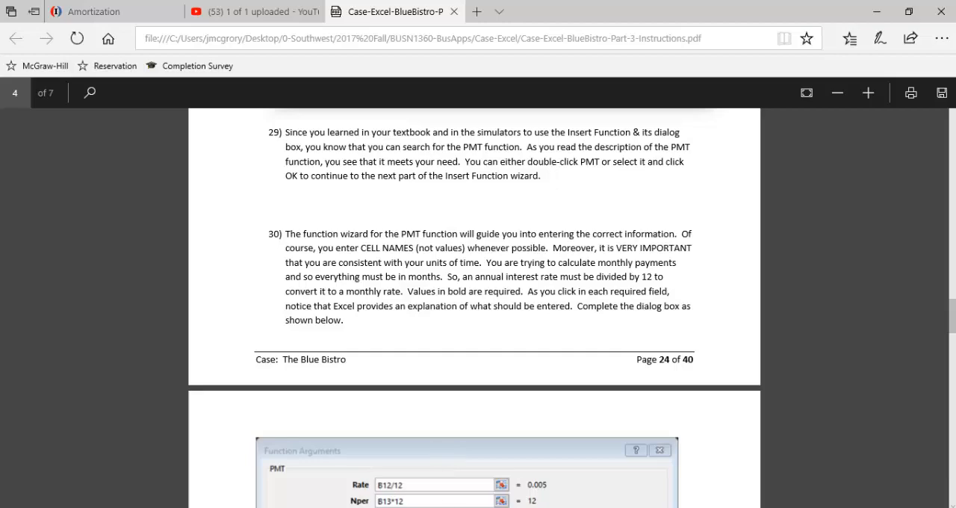
pyautogui.hotkey('alt', 'Tab')
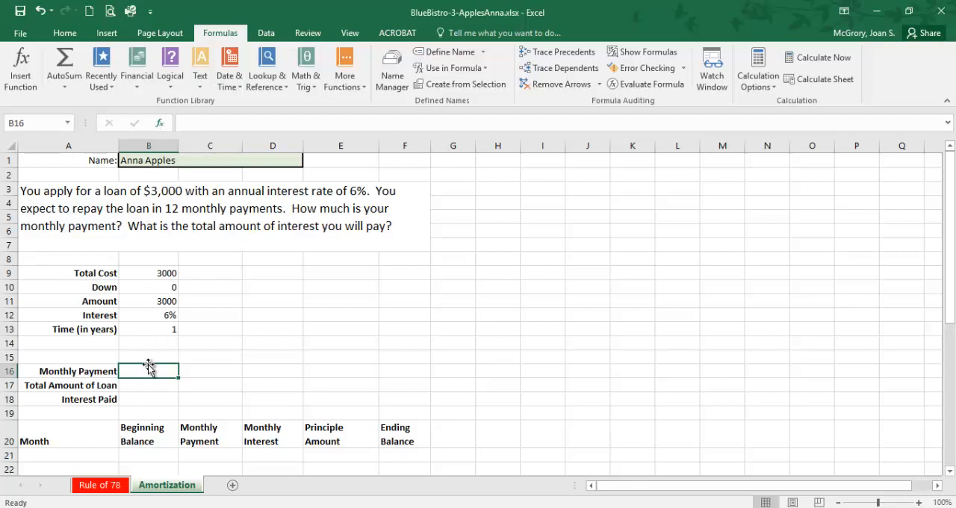
pyautogui.click(160, 124)
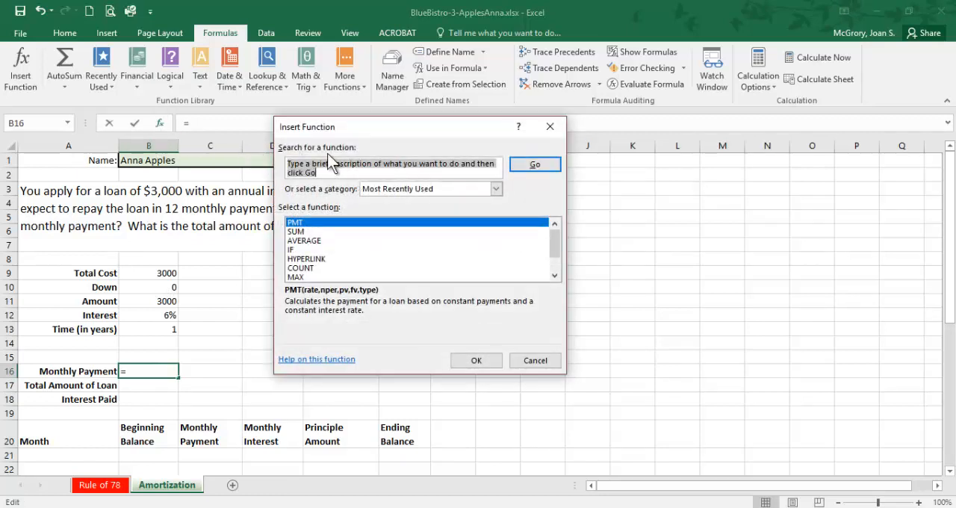
pyautogui.write('monthly')
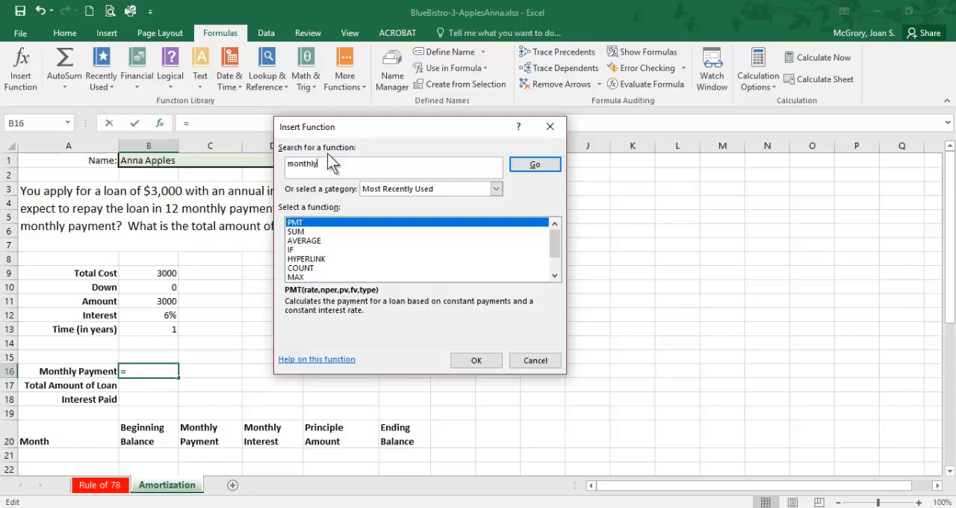
pyautogui.write(' payment')
pyautogui.press('Return')
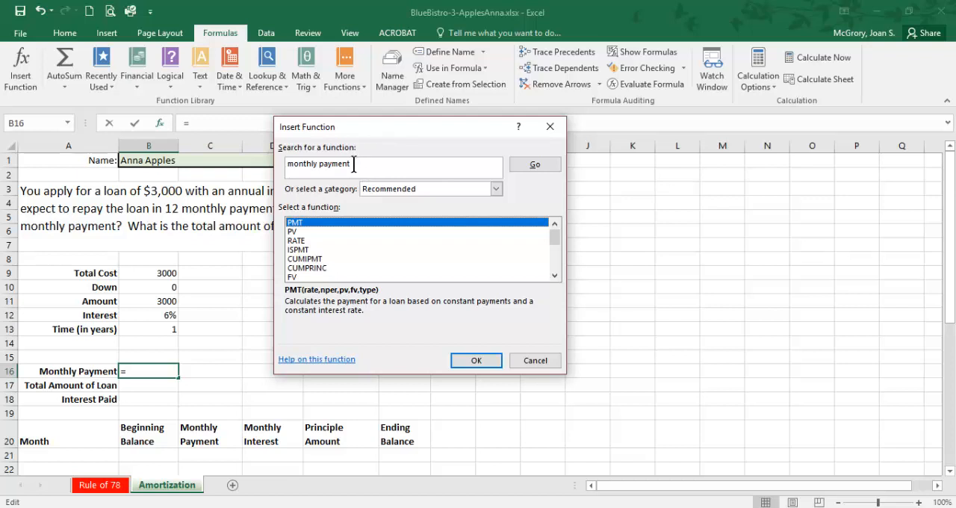
# Step: Examine the descriptions of the other recommended functions, including RATE, ISPMT, CUMIPMT, PPMT and IPMT
pyautogui.click(324, 233)
pyautogui.click(319, 239)
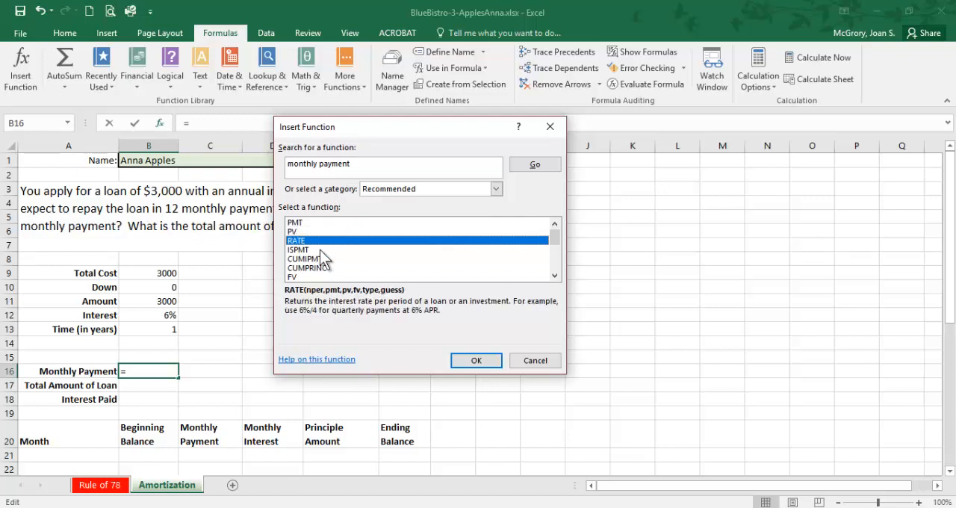
pyautogui.click(328, 251)
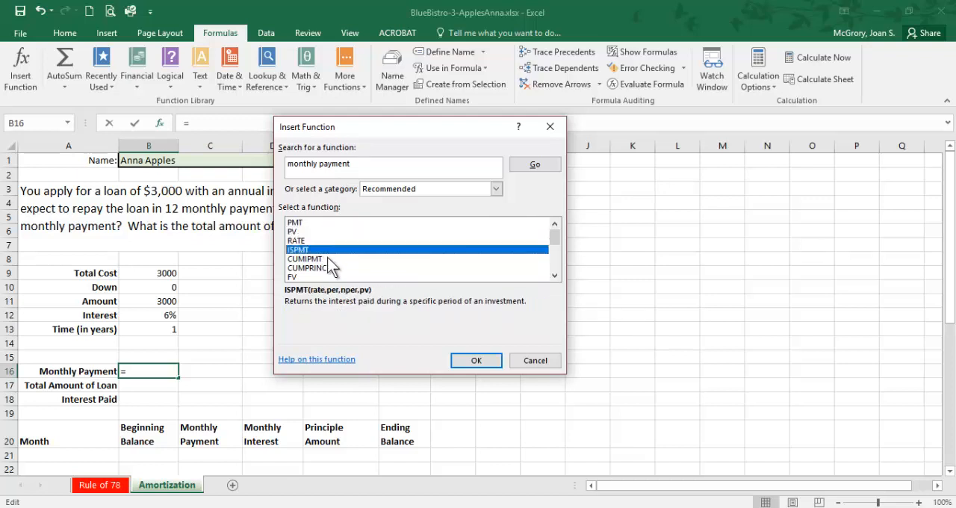
pyautogui.click(328, 258)
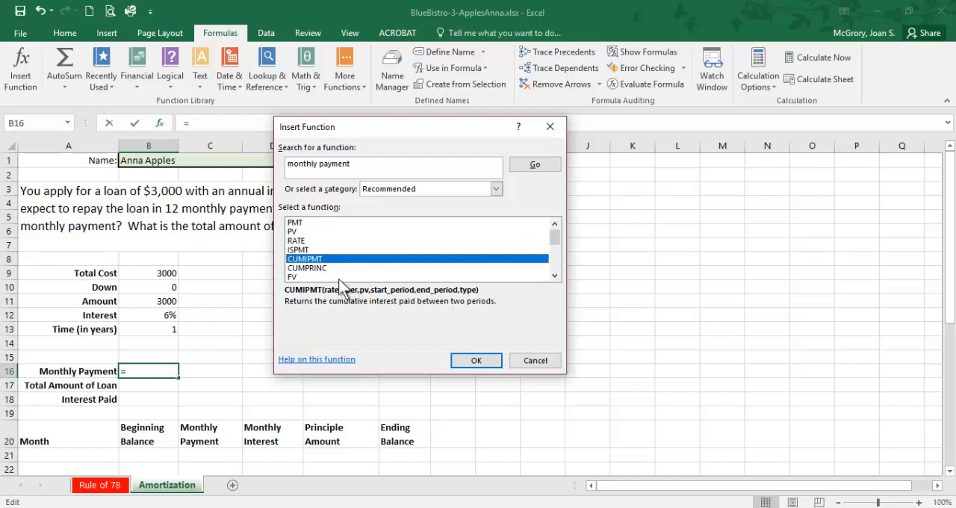
pyautogui.doubleClick(554, 277)
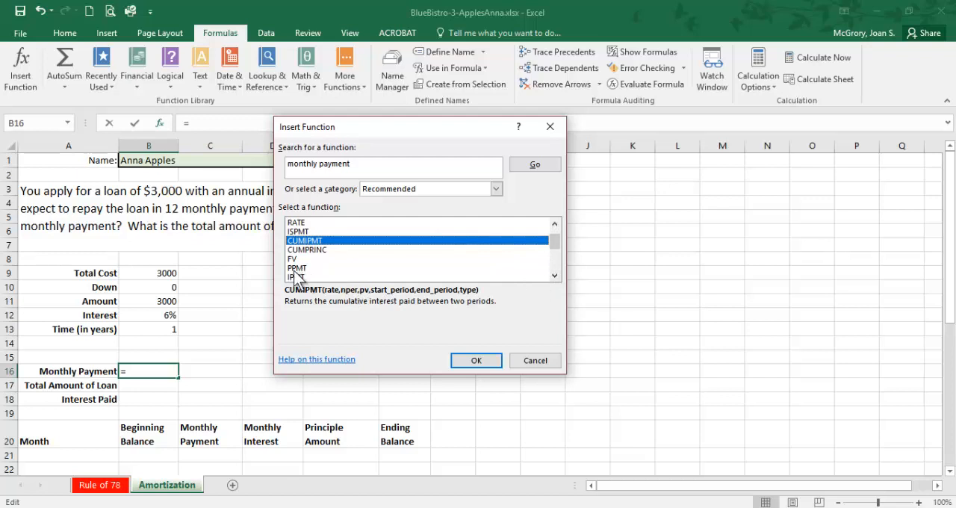
pyautogui.click(294, 269)
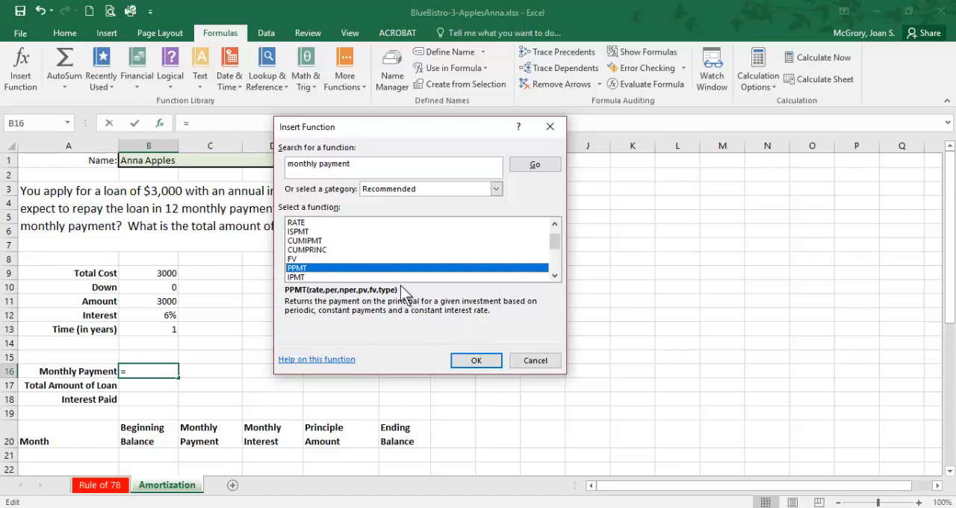
pyautogui.click(340, 277)
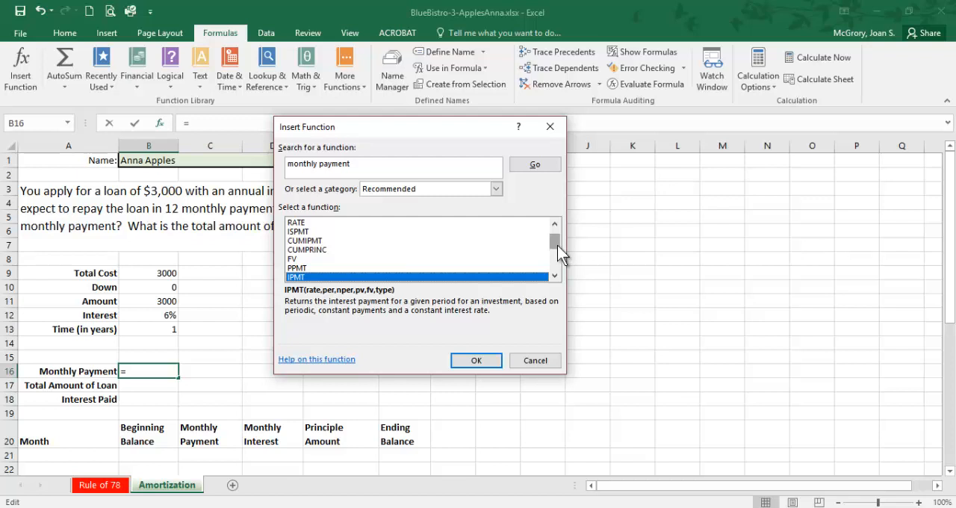
# Step: Choose the PMT function for the Monthly Payment cell, keeping its arguments dialog clear of the loan inputs in column B
pyautogui.moveTo(557, 241); pyautogui.dragTo(558, 232)
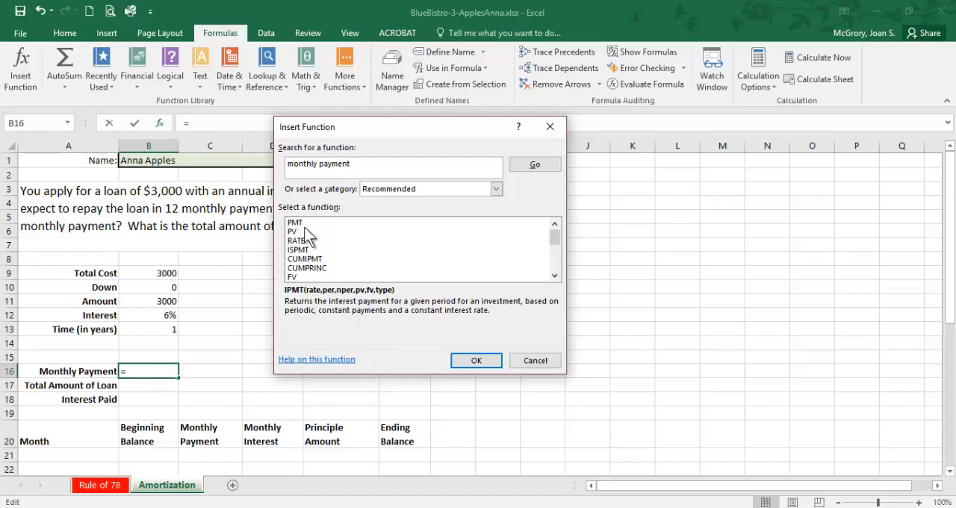
pyautogui.click(294, 223)
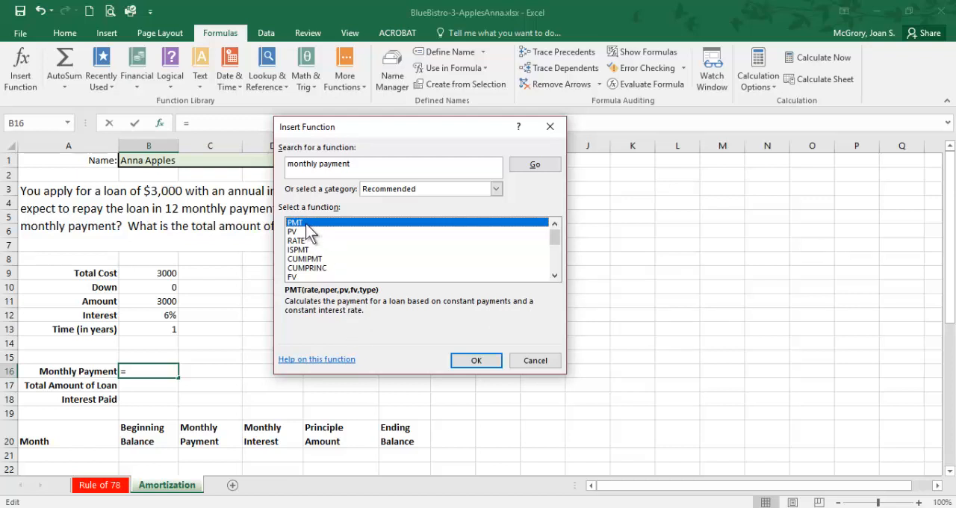
pyautogui.doubleClick(305, 223)
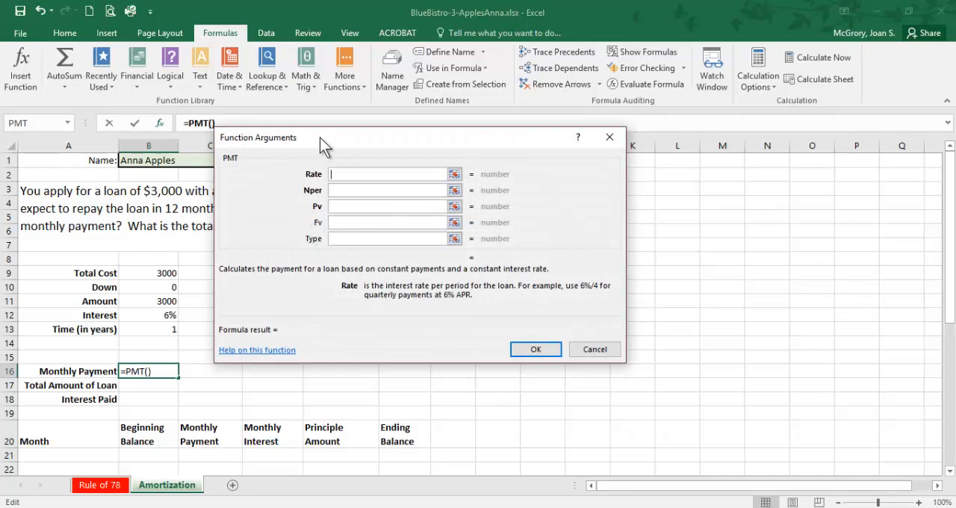
pyautogui.moveTo(319, 138)
pyautogui.mouseDown()
pyautogui.moveTo(425, 145)
pyautogui.moveTo(343, 125)
pyautogui.moveTo(367, 112)
pyautogui.moveTo(331, 134)
pyautogui.mouseUp()
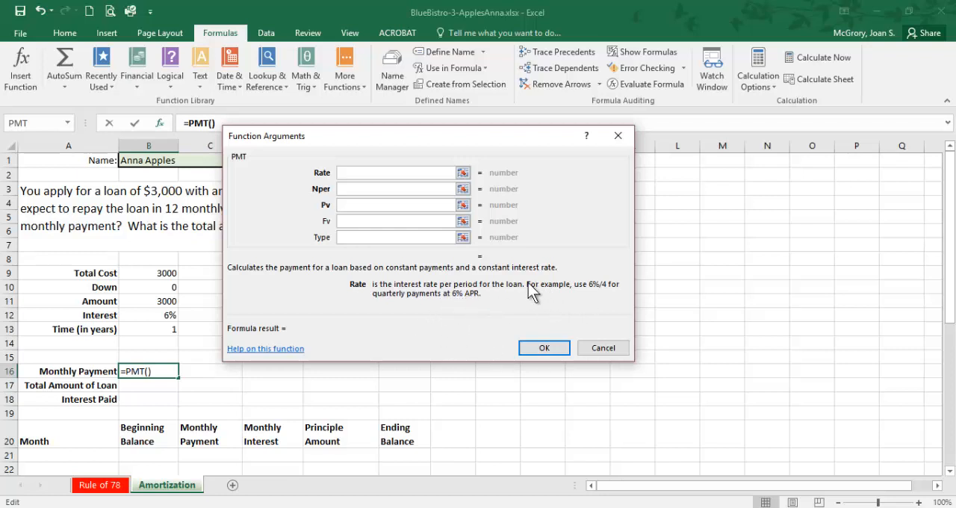
pyautogui.moveTo(528, 284)
pyautogui.mouseDown()
pyautogui.moveTo(558, 285)
pyautogui.moveTo(531, 285)
pyautogui.mouseUp()
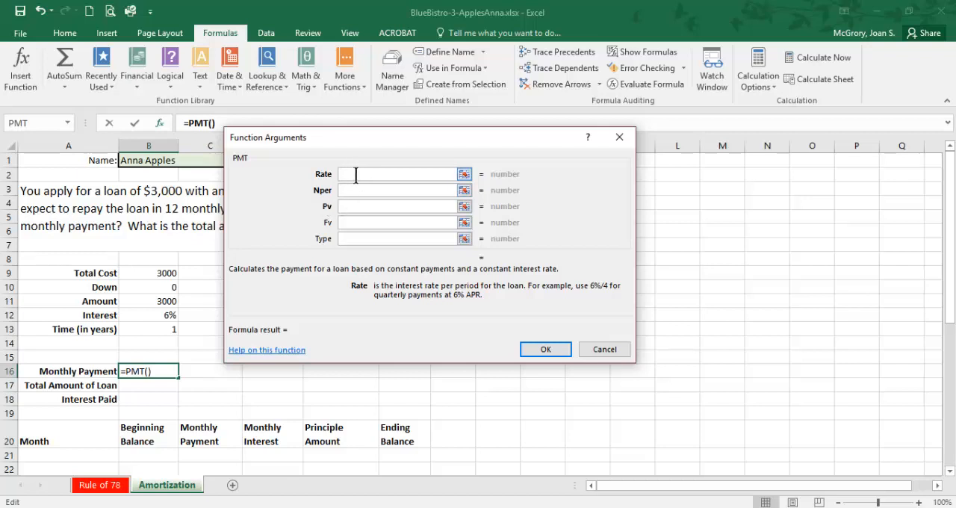
# Step: Set the PMT function's Rate to B12/12 and its Nper to B13*12
pyautogui.click(159, 317)
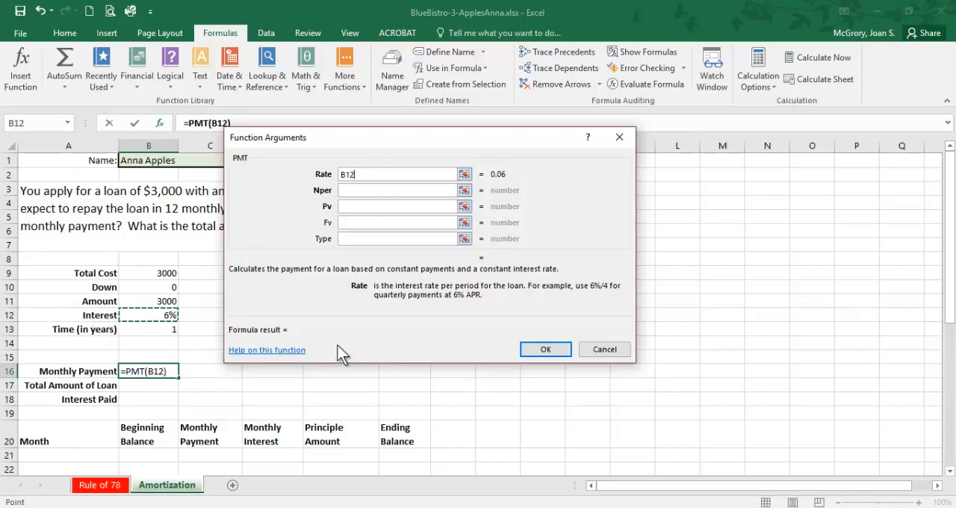
pyautogui.write('/')
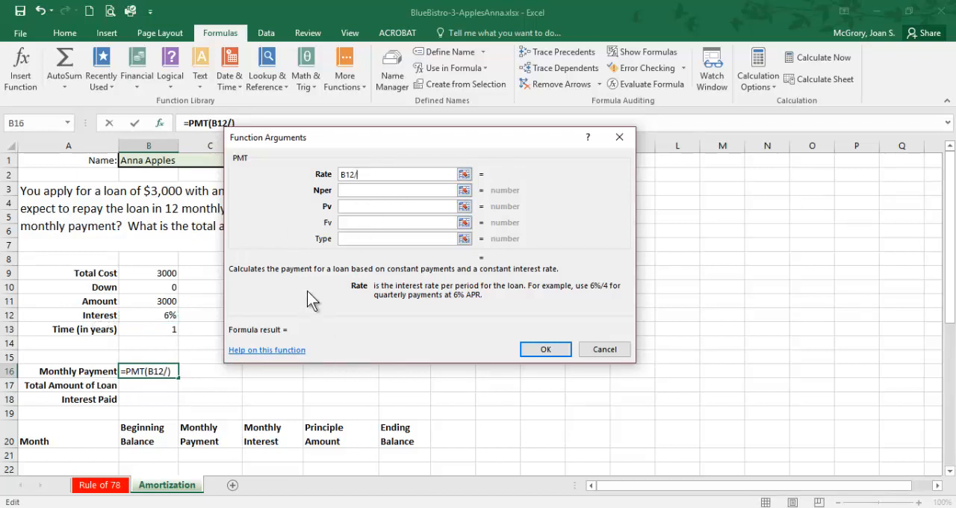
pyautogui.write('12')
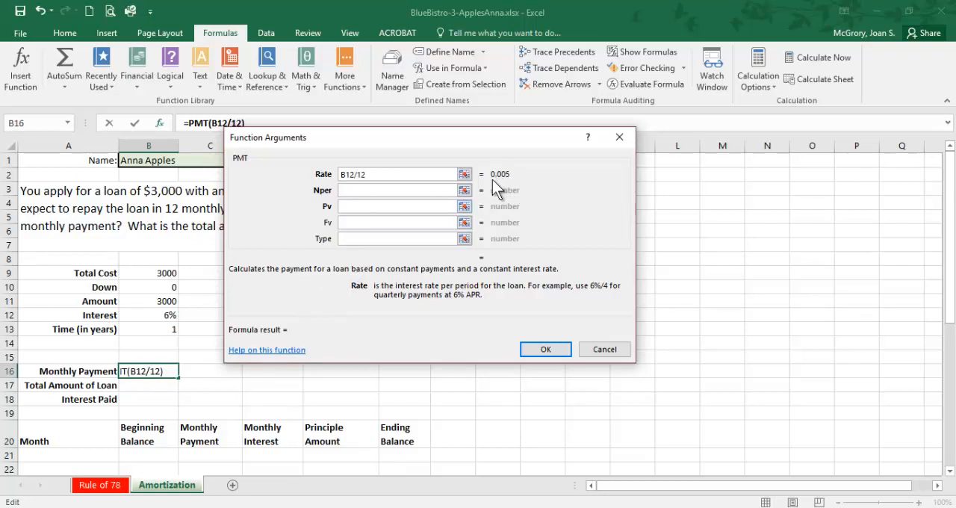
pyautogui.click(350, 190)
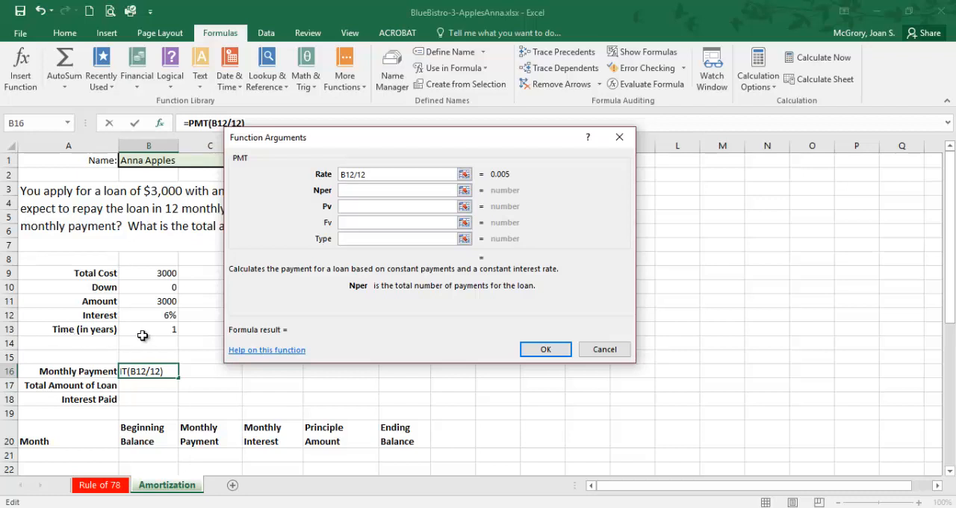
pyautogui.click(171, 336)
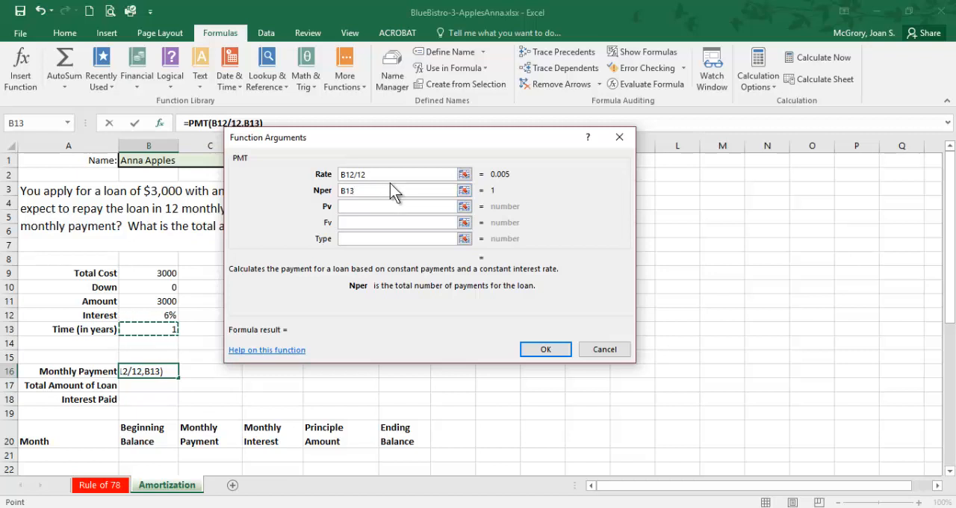
pyautogui.write('*12')
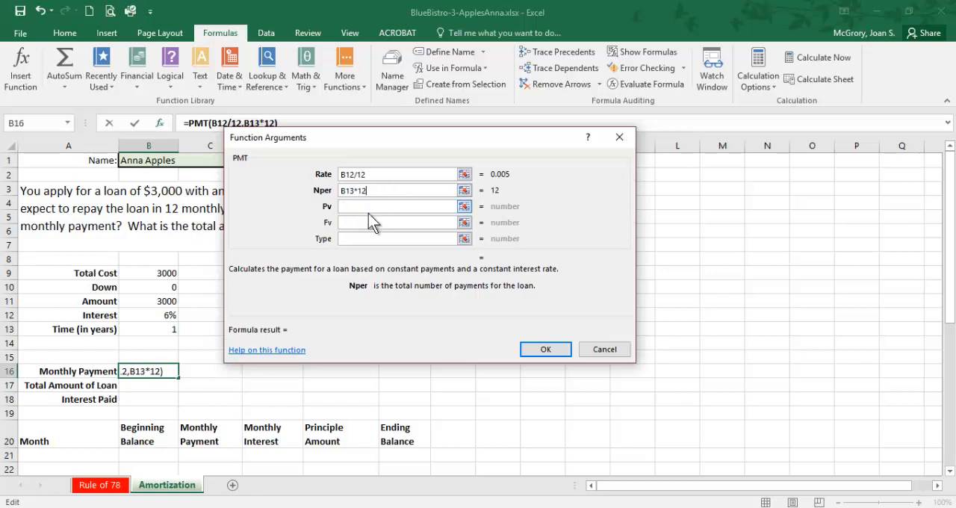
# Step: Set the PMT function's Pv to -B11, leave Fv and Type empty, and insert the formula
pyautogui.click(366, 207)
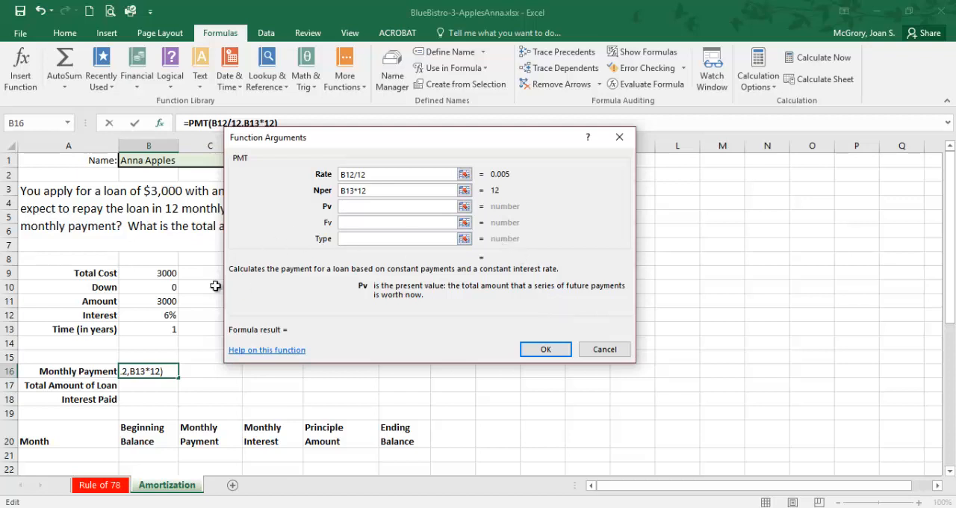
pyautogui.click(164, 305)
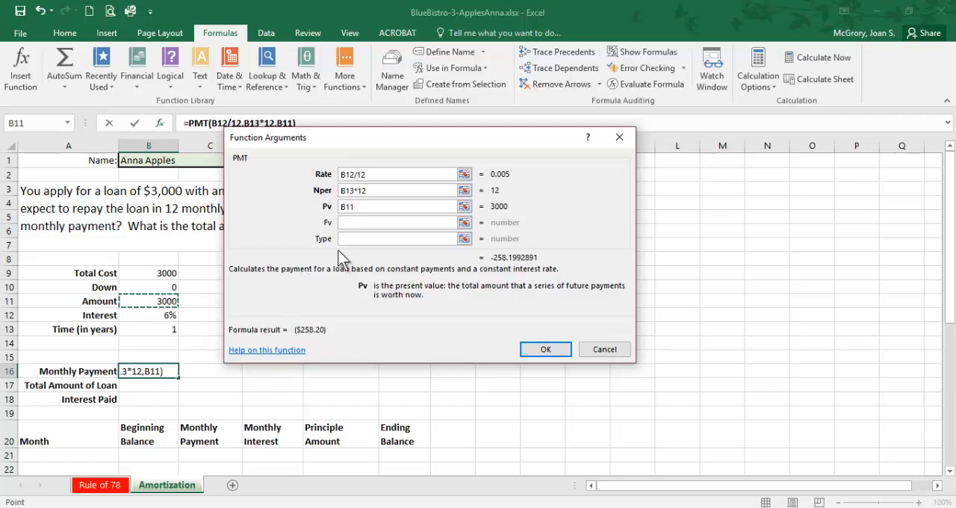
pyautogui.click(342, 207)
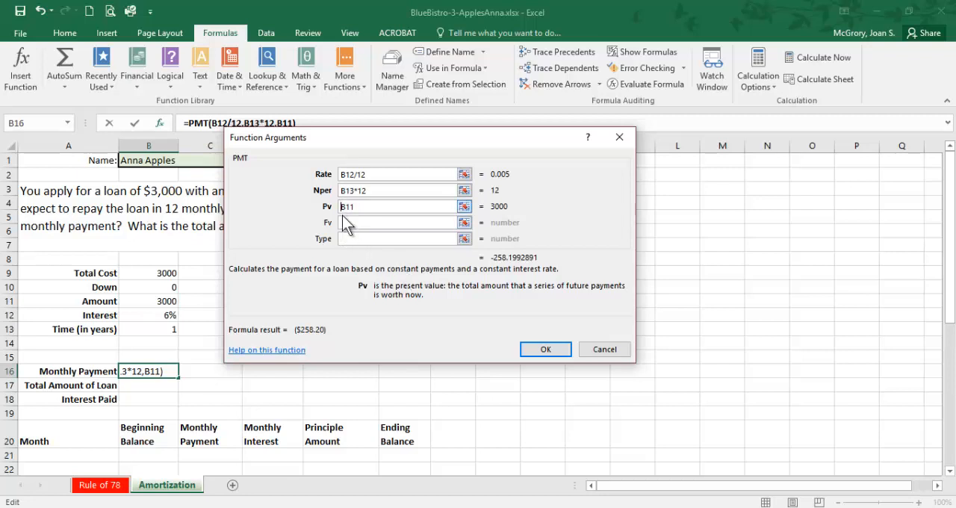
pyautogui.write('-')
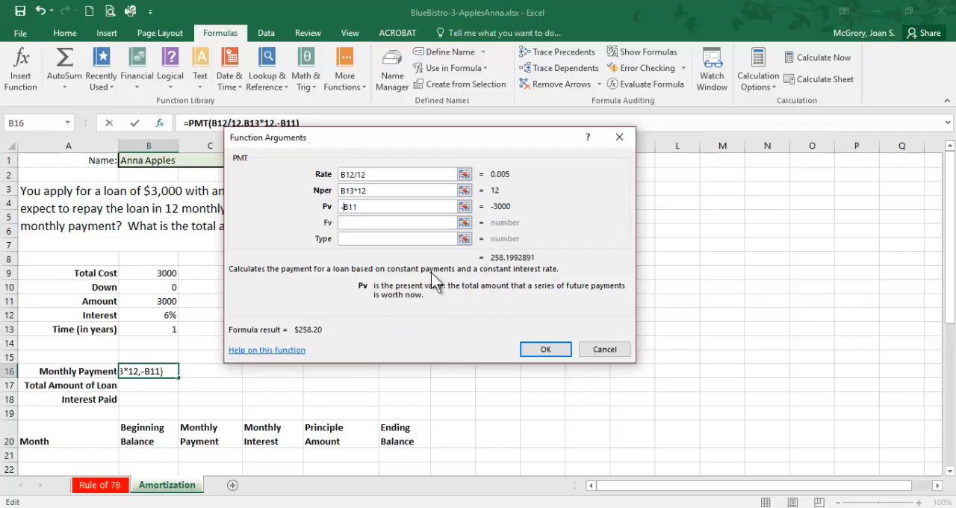
pyautogui.click(367, 222)
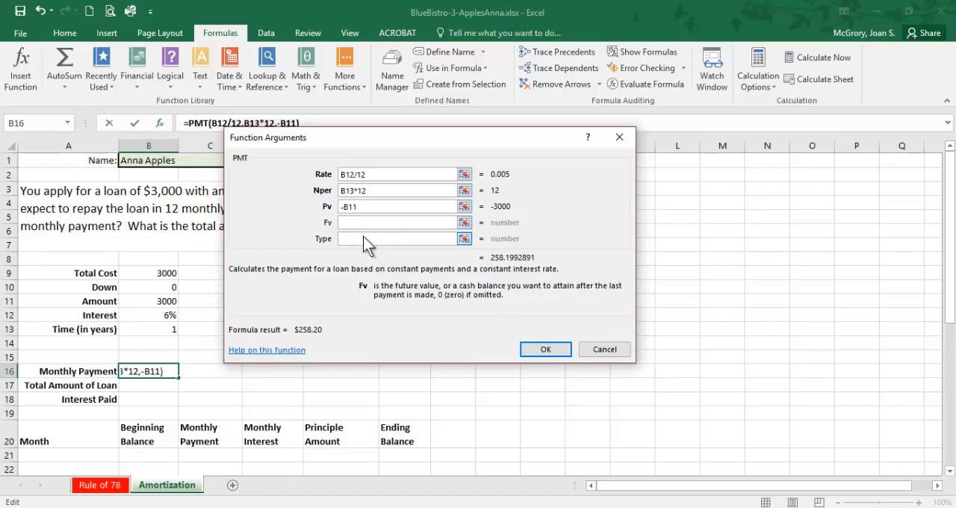
pyautogui.click(364, 238)
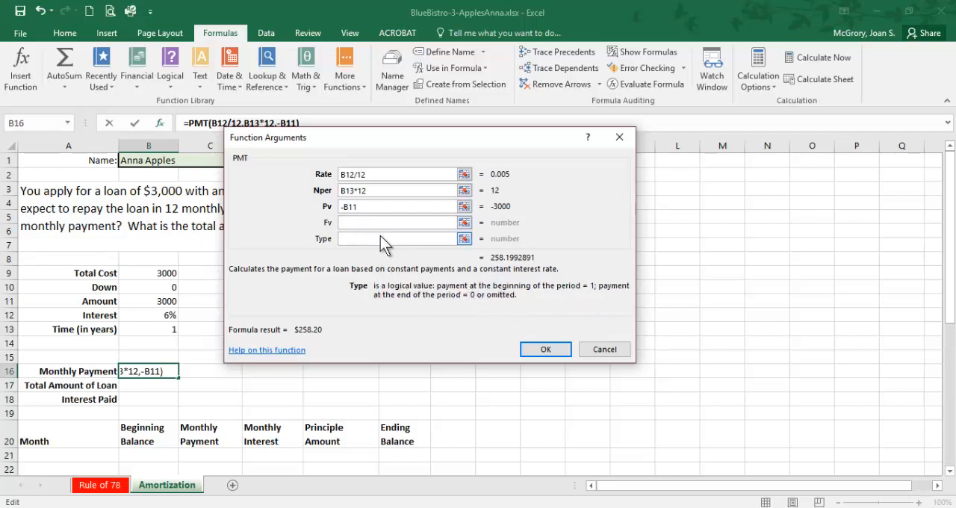
pyautogui.click(541, 351)
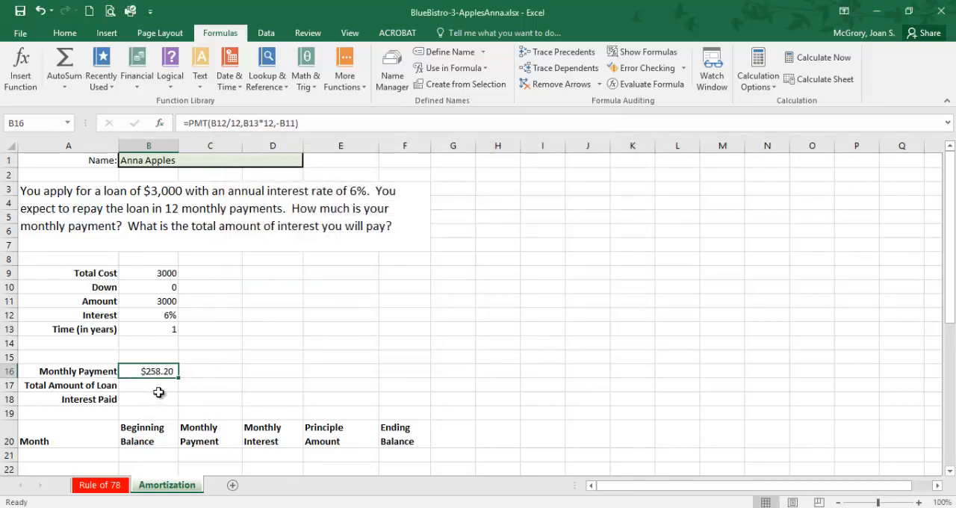
# Step: Look at the loan problem on the Rule of 78 worksheet and return to the Amortization worksheet
pyautogui.scroll(-1, 177, 386)
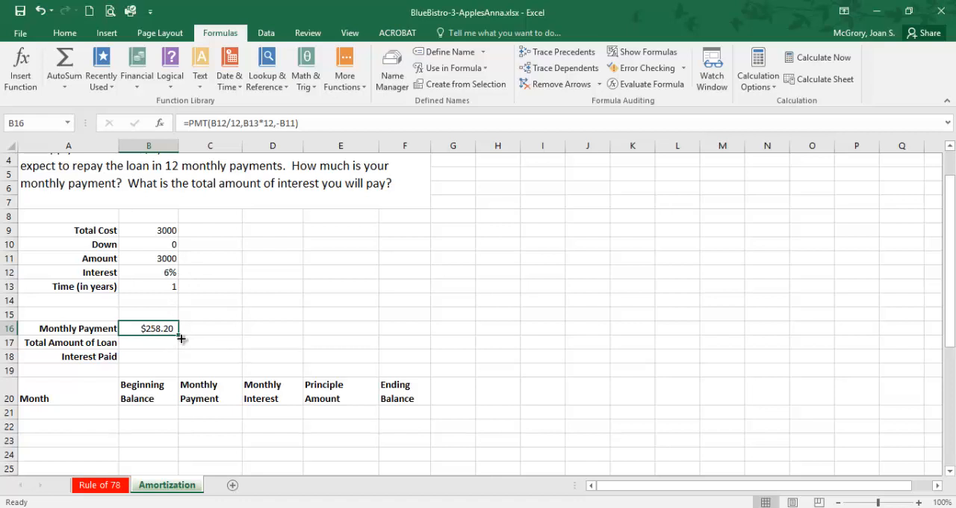
pyautogui.click(116, 487)
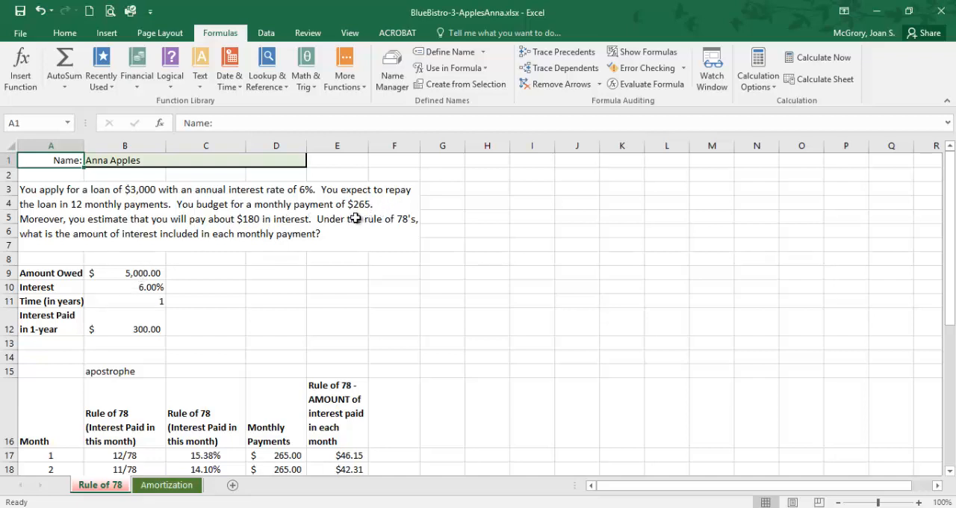
pyautogui.click(183, 487)
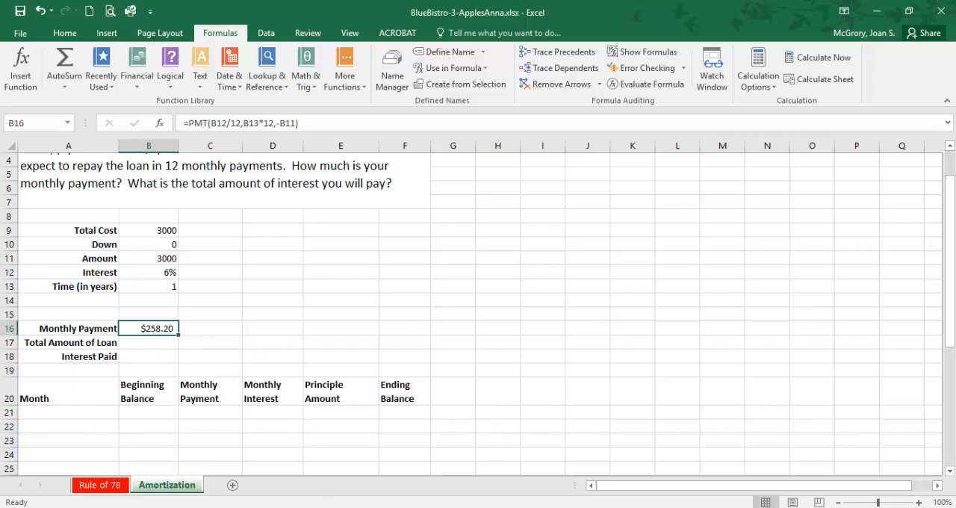
# Step: Read the PDF instructions on the PMT arguments and the formulas for cells B17 and B18, returning to the Amortization worksheet
pyautogui.hotkey('alt', 'Tab')
pyautogui.scroll(-3, 348, 410)
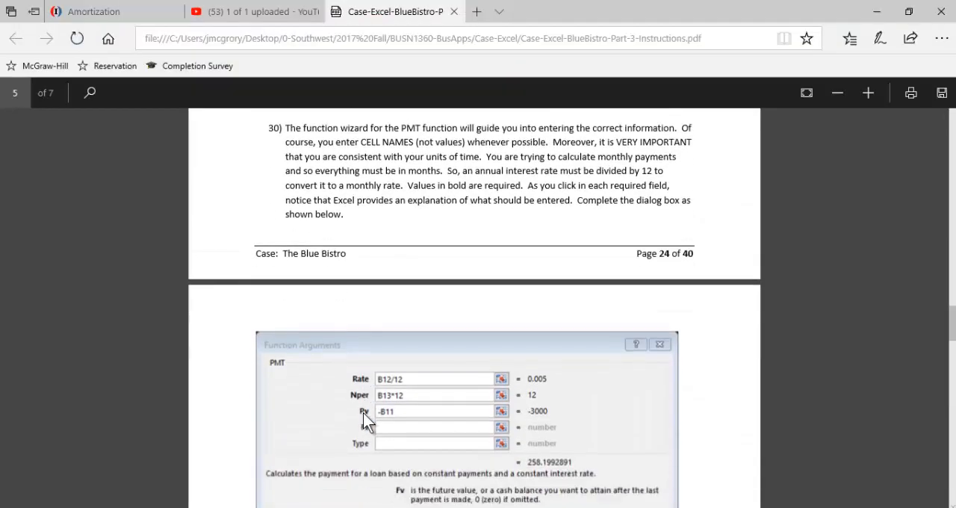
pyautogui.scroll(-1, 396, 379)
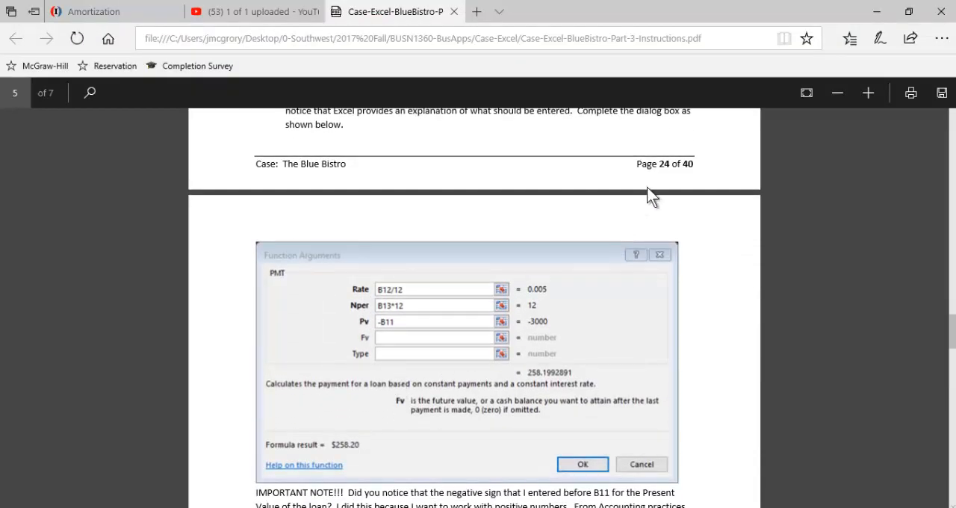
pyautogui.scroll(-1, 561, 312)
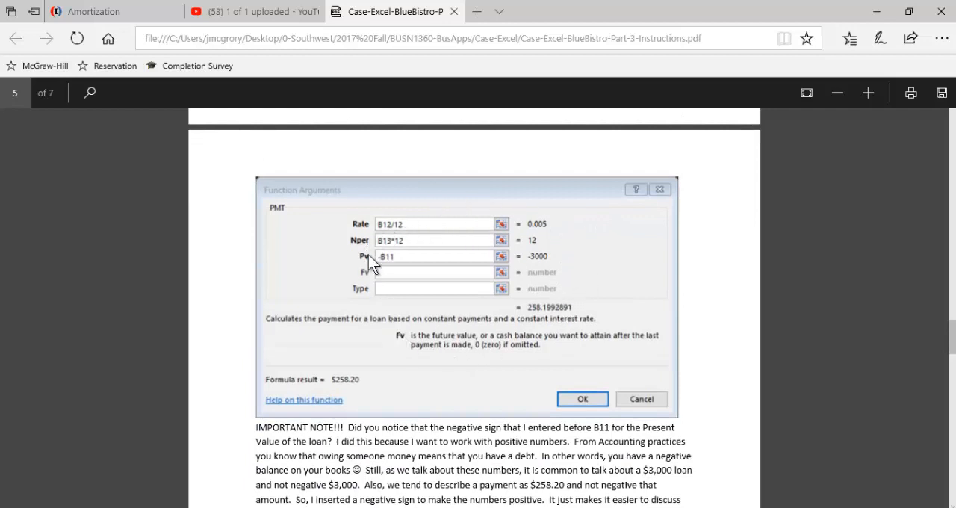
pyautogui.scroll(-2, 383, 292)
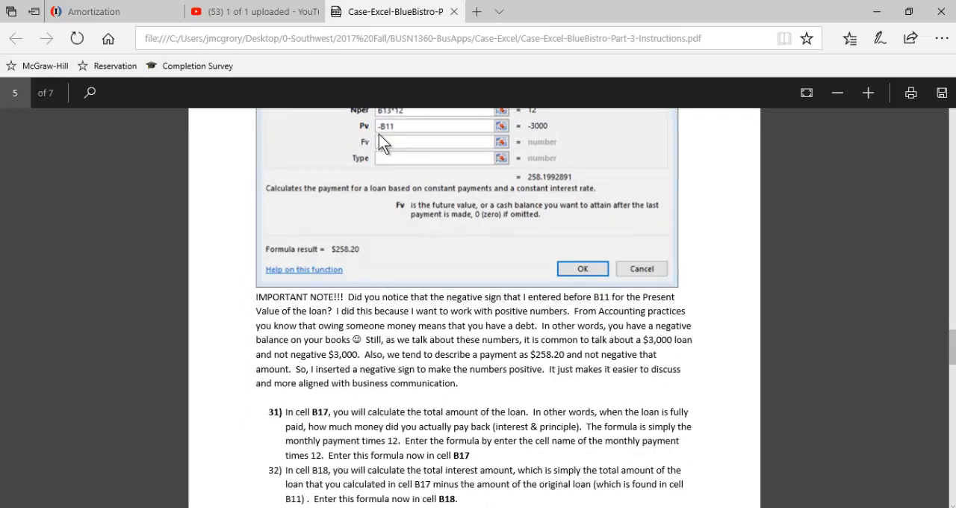
pyautogui.scroll(-1, 361, 352)
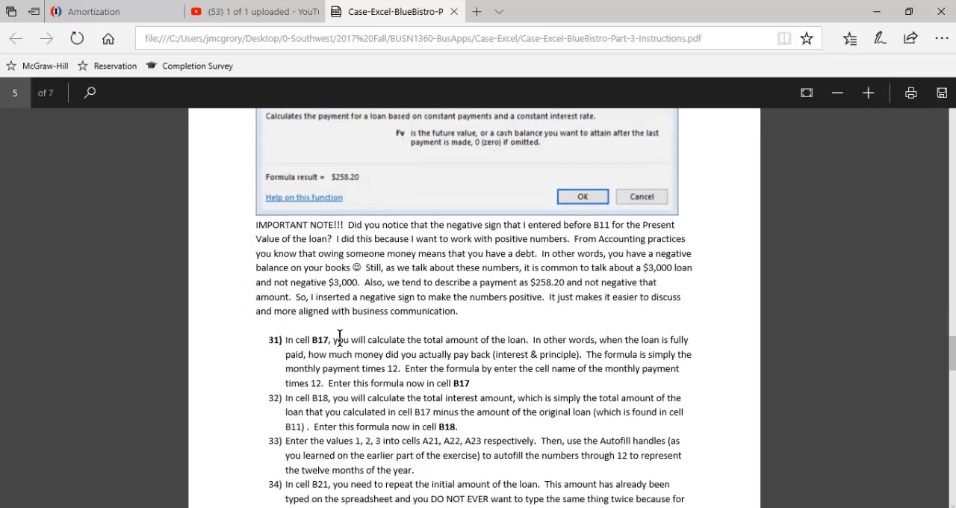
pyautogui.scroll(-1, 339, 338)
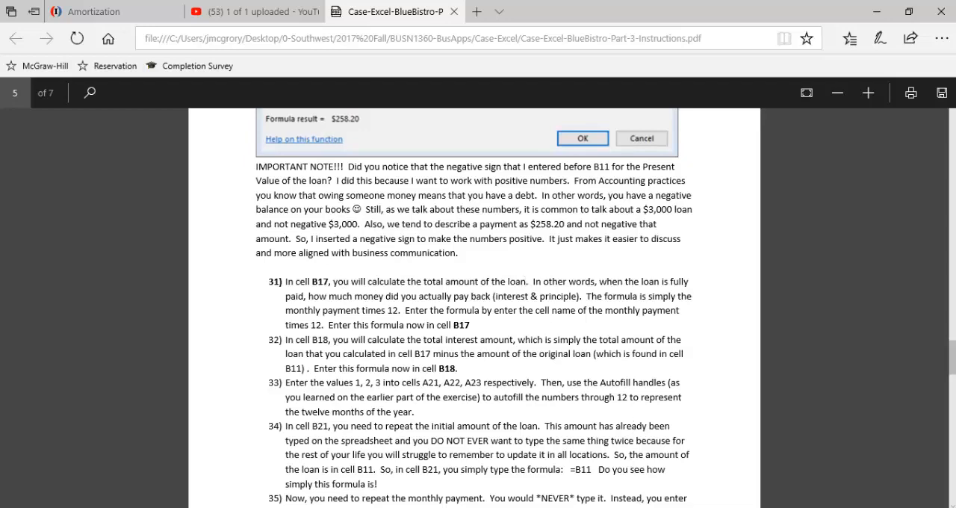
pyautogui.hotkey('alt', 'Tab')
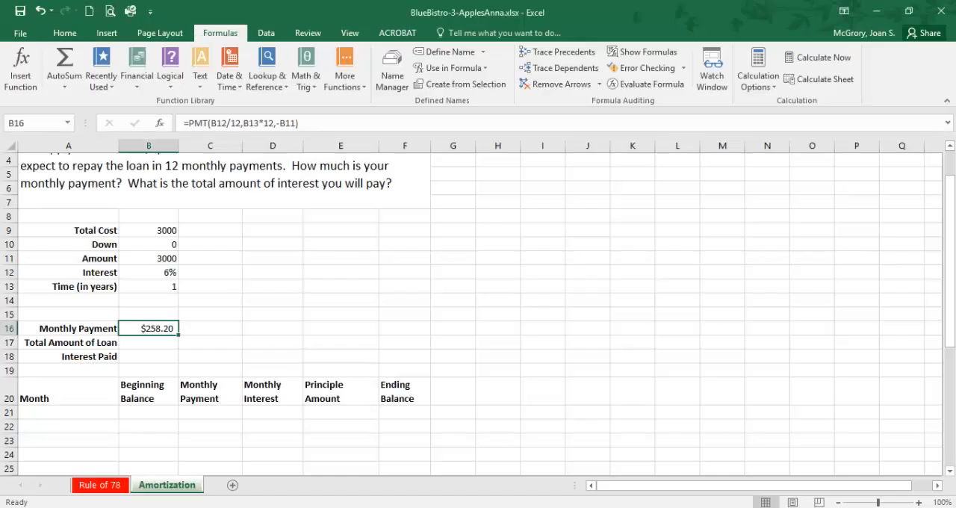
# Step: Select the Total Amount of Loan cell and reread its instruction in the PDF before returning to the worksheet
pyautogui.click(170, 259)
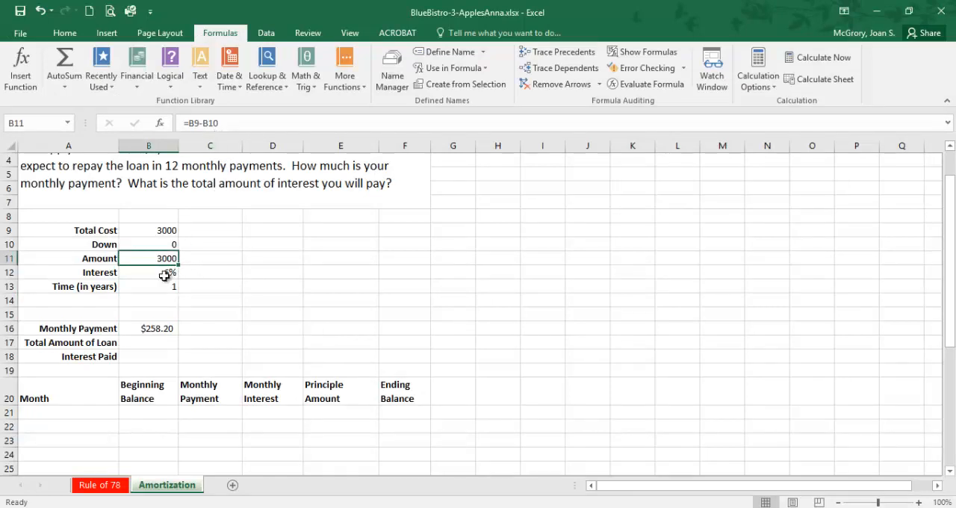
pyautogui.click(153, 348)
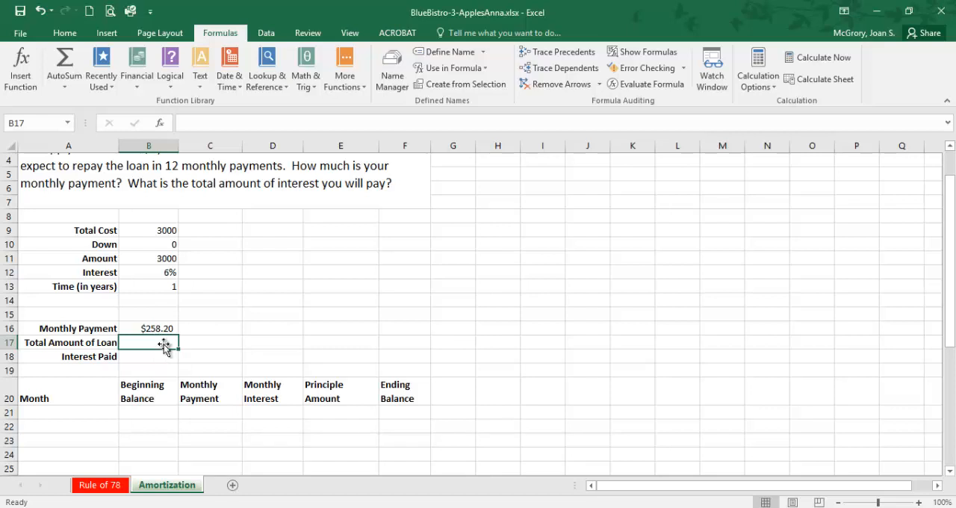
pyautogui.click(291, 507)
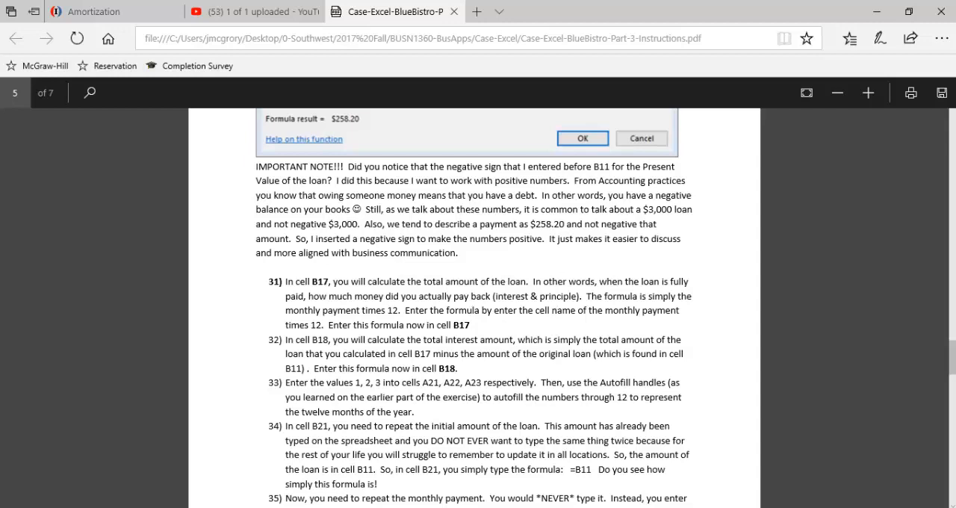
pyautogui.click(703, 507)
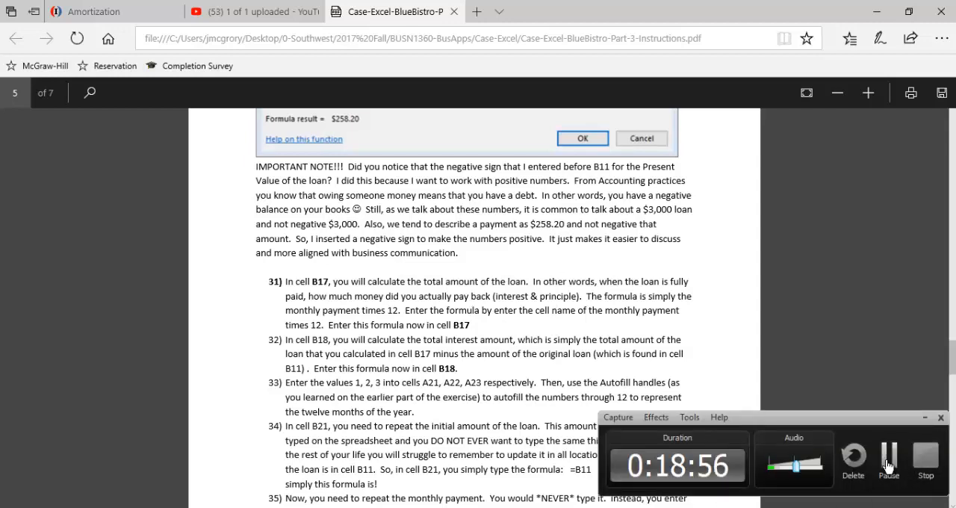
pyautogui.click(888, 465)
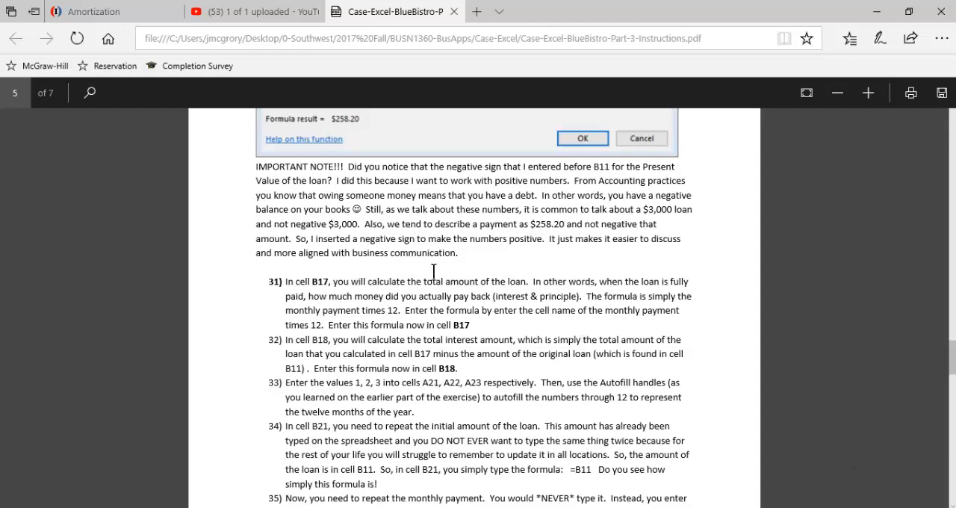
pyautogui.hotkey('alt', 'Tab')
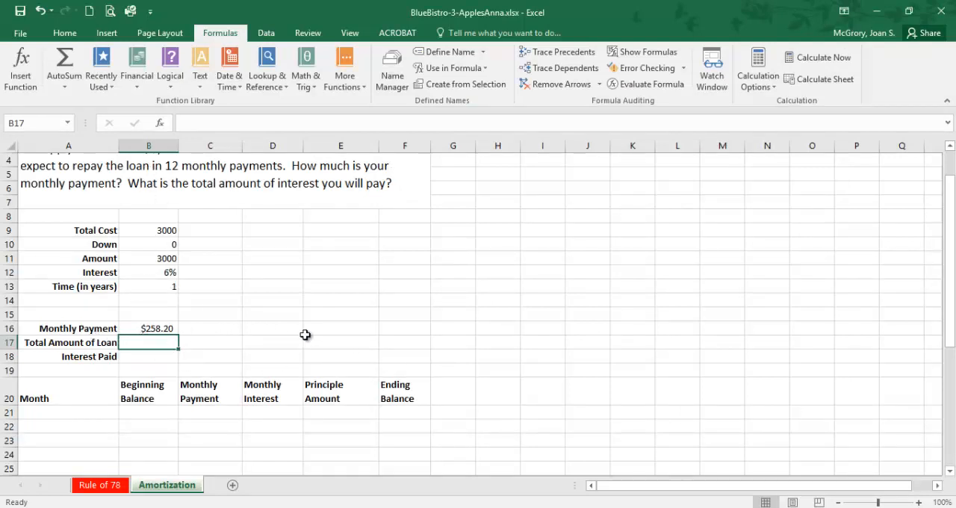
# Step: Enter the formula =B16*(B13*12) in the Total Amount of Loan cell B17
pyautogui.write('=')
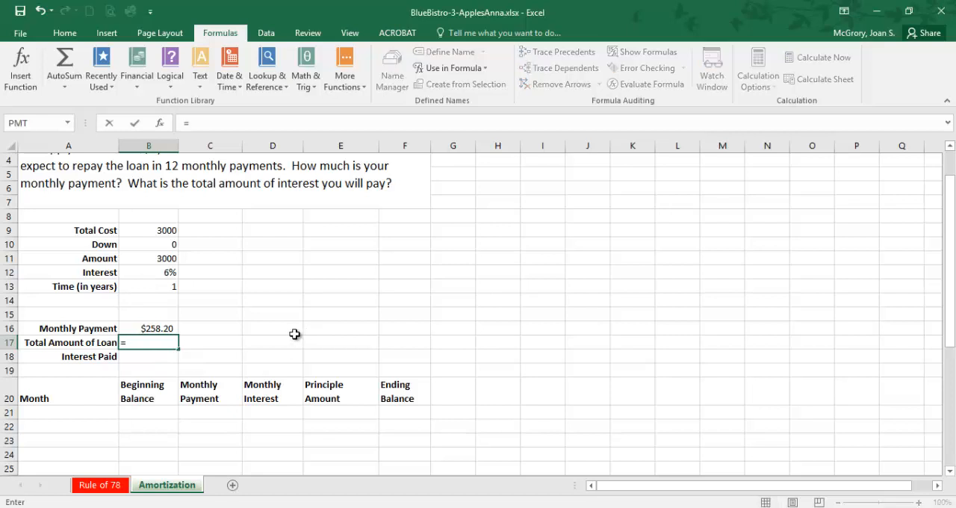
pyautogui.click(145, 328)
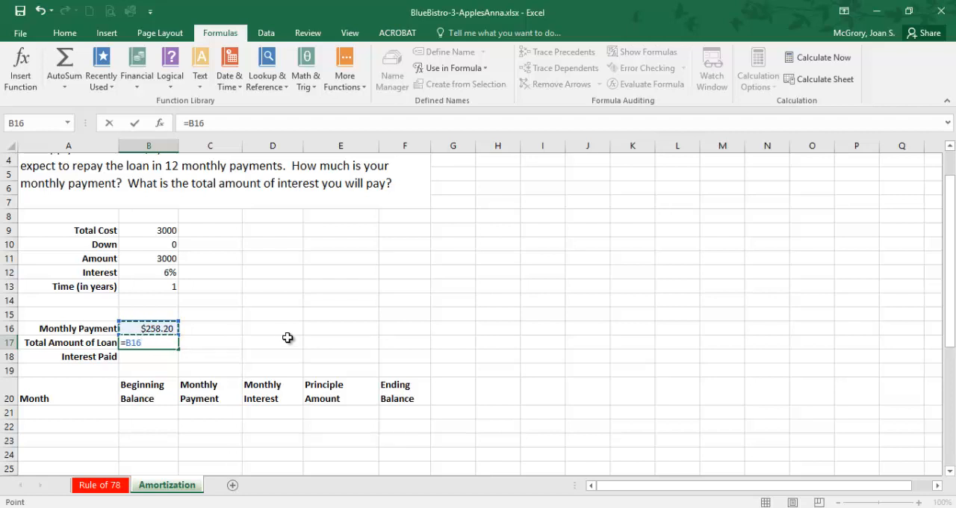
pyautogui.write('*')
pyautogui.click(160, 286)
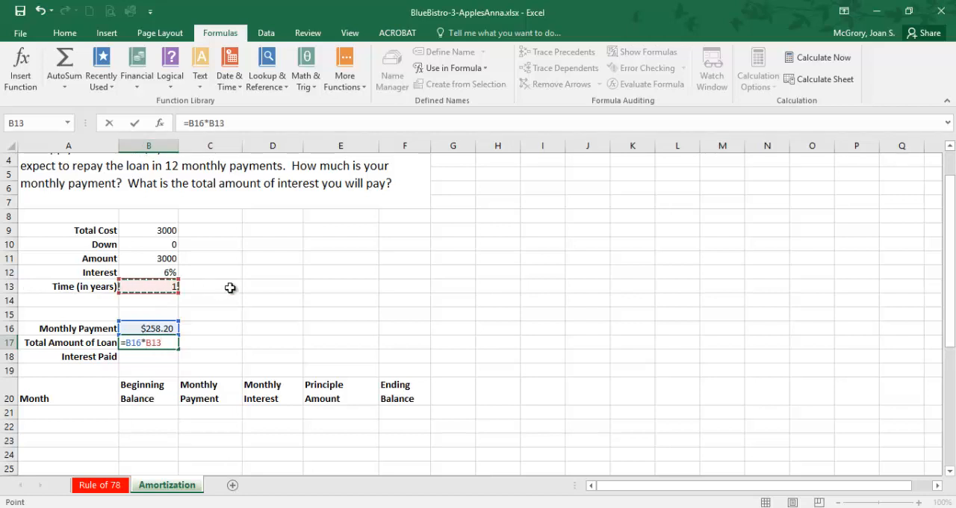
pyautogui.write('*12')
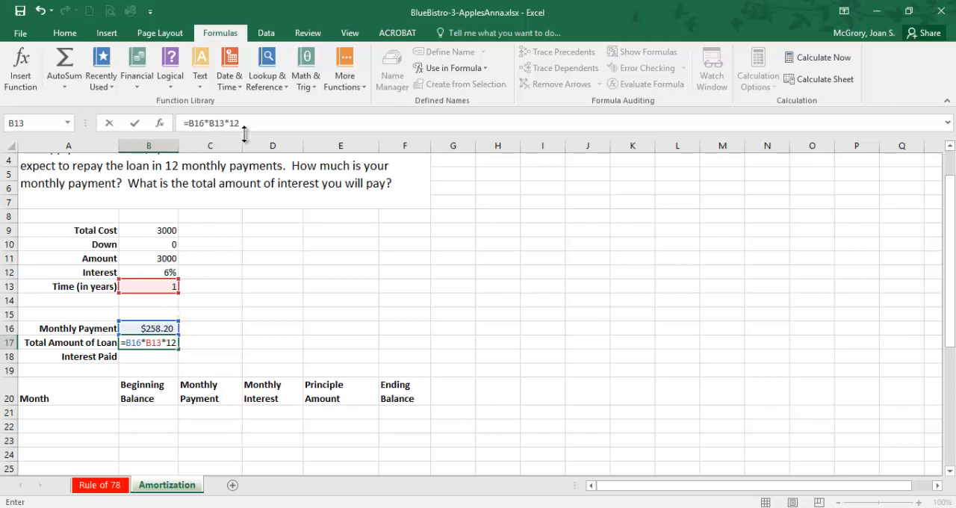
pyautogui.click(209, 123)
pyautogui.write('(')
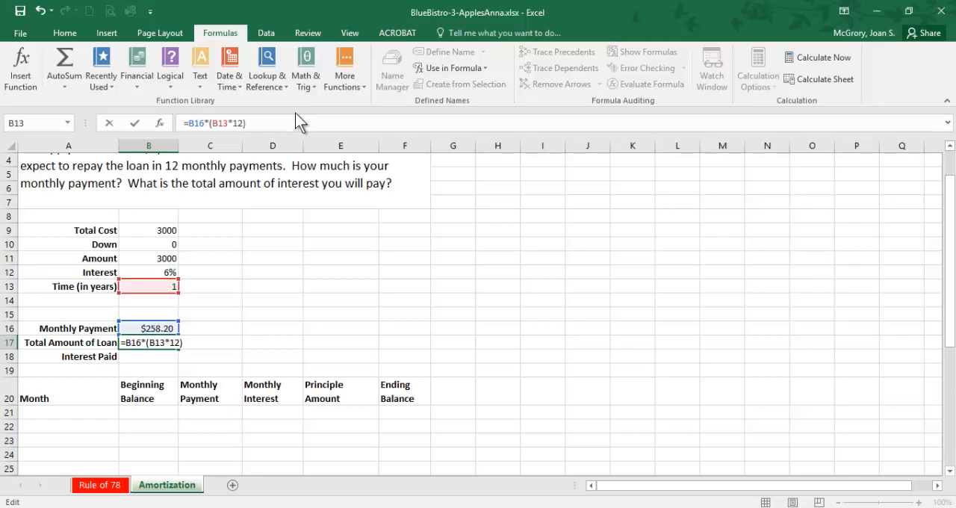
pyautogui.press('Return')
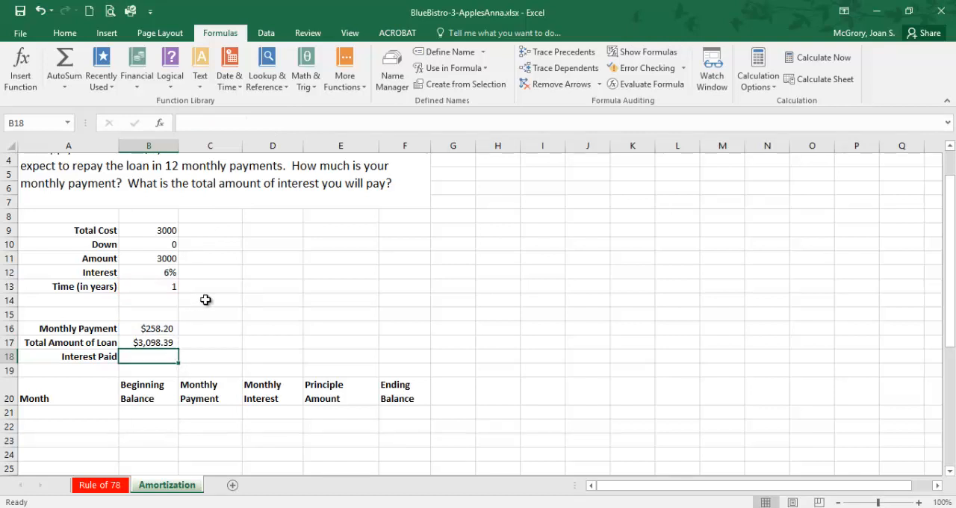
# Step: Set the loan's Total Cost to 200000 and its Down payment to 25000
pyautogui.click(169, 258)
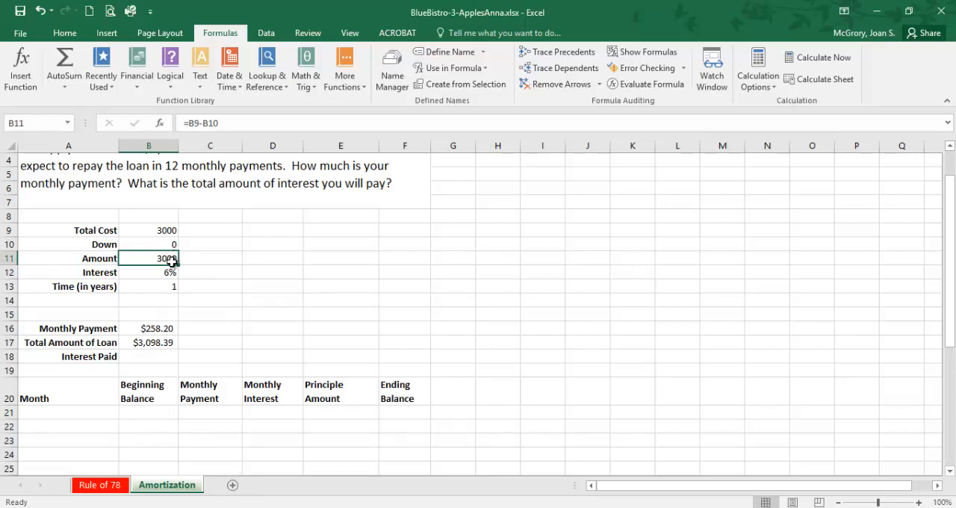
pyautogui.click(167, 343)
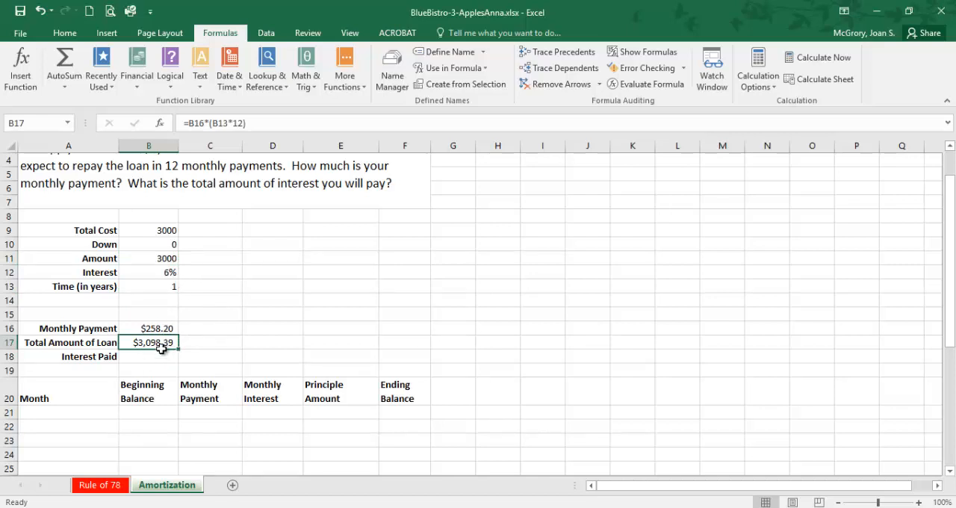
pyautogui.click(170, 230)
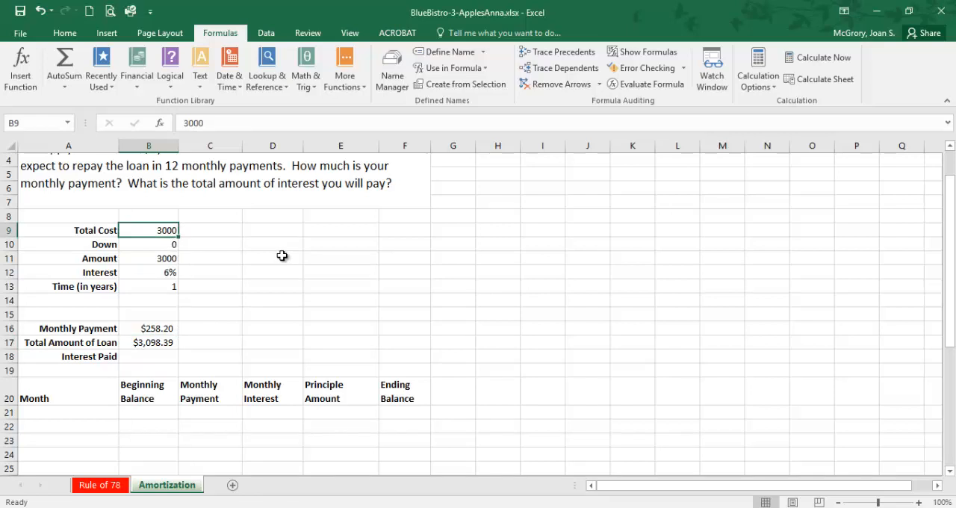
pyautogui.write('20')
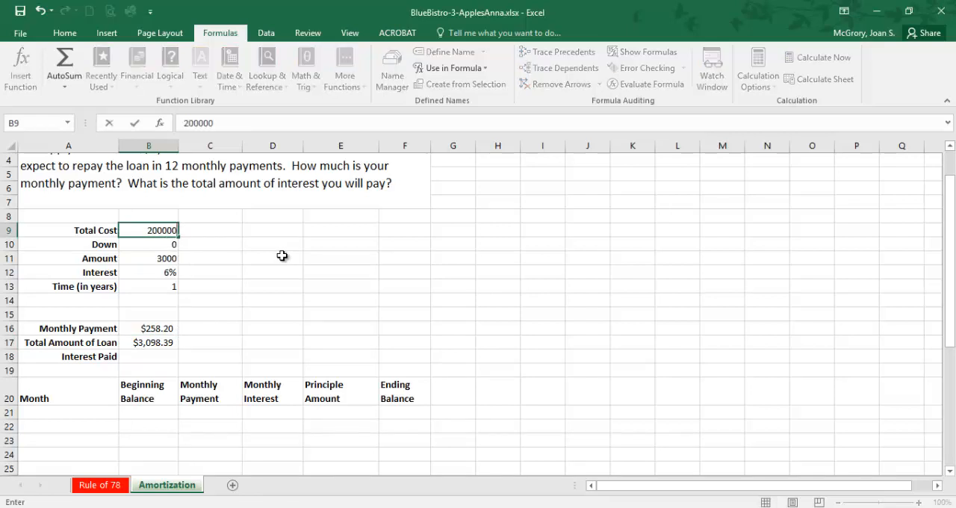
pyautogui.press('Return')
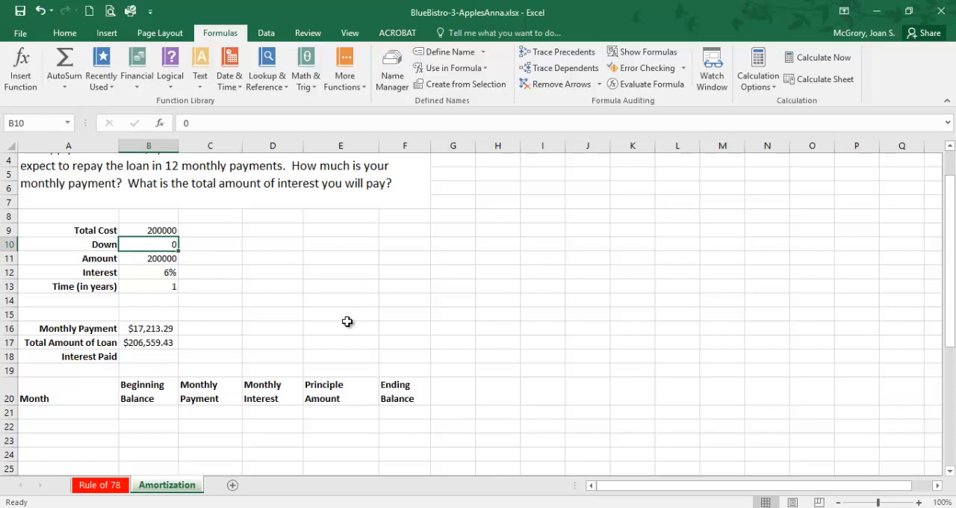
pyautogui.write('25000')
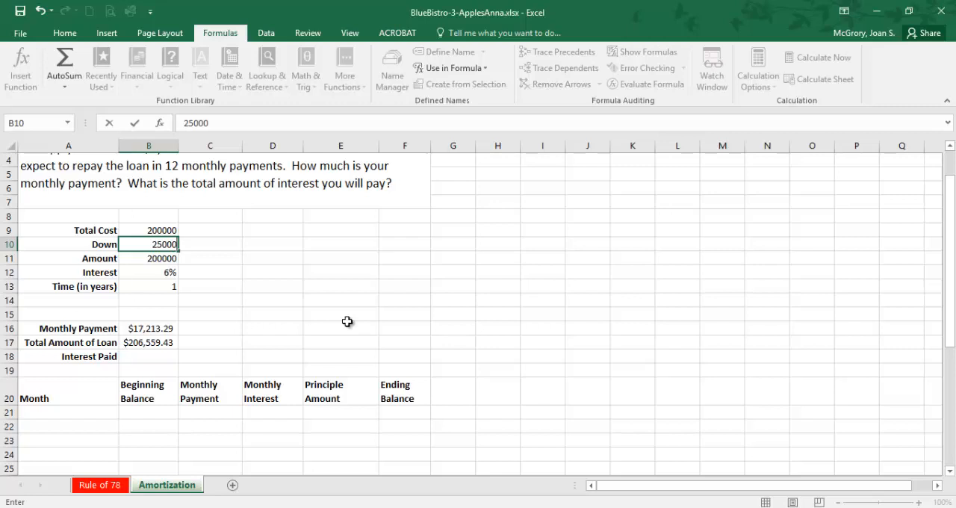
pyautogui.press('Return')
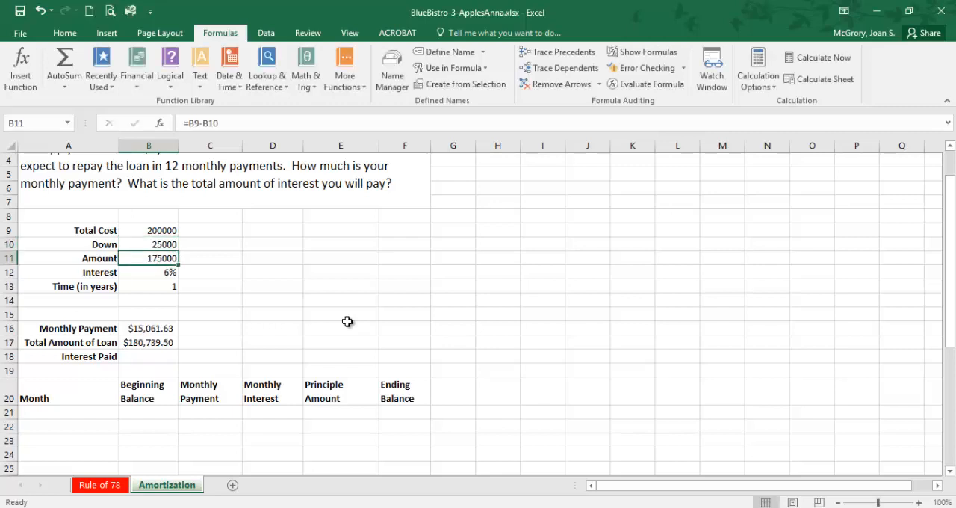
# Step: Set the loan's Interest to 10% and its Time (in years) to 15
pyautogui.press('Down')
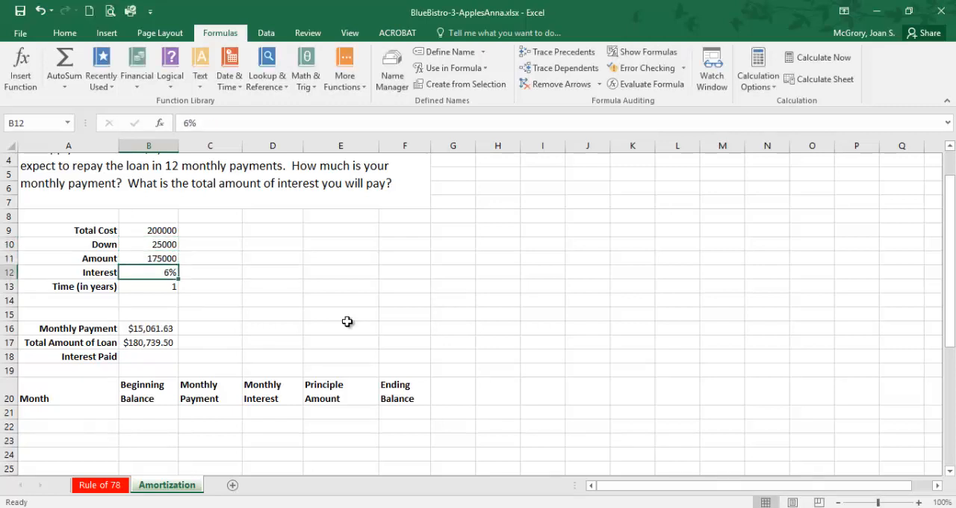
pyautogui.write('10')
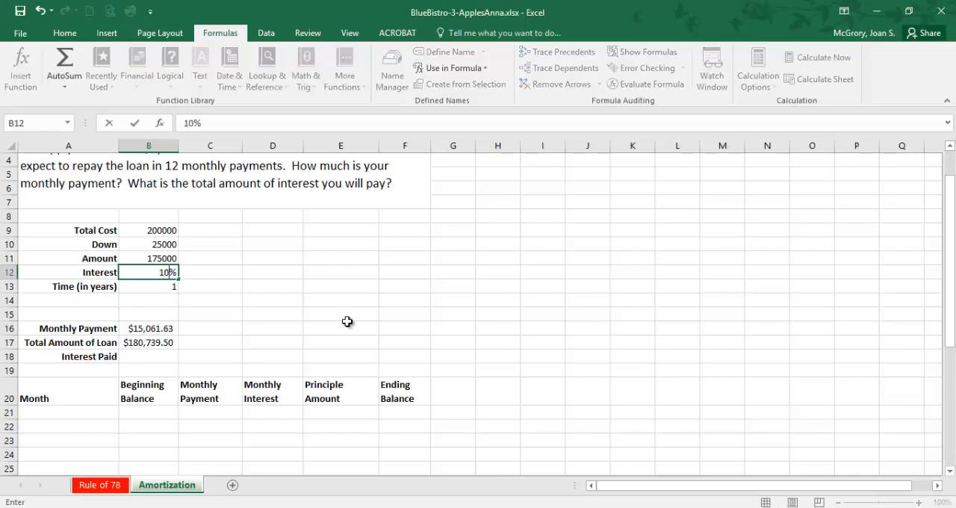
pyautogui.press('Return')
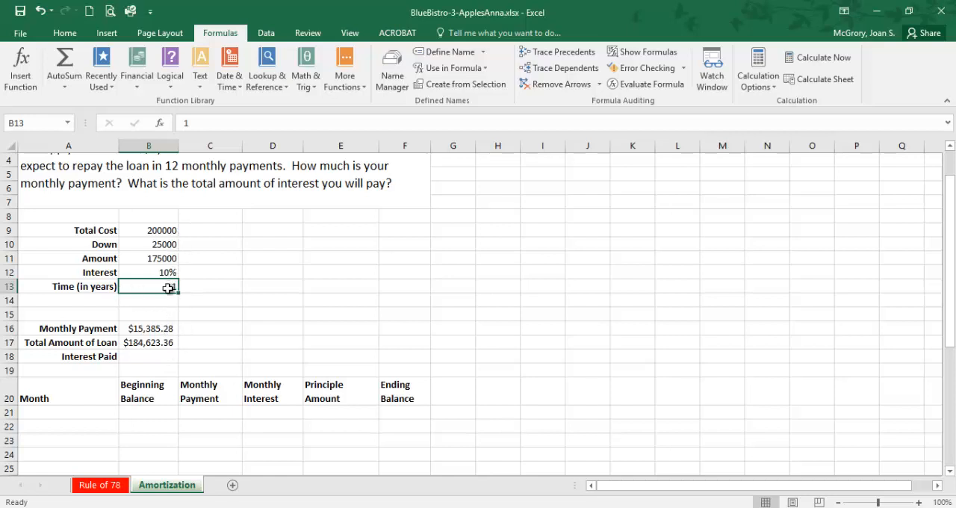
pyautogui.write('15')
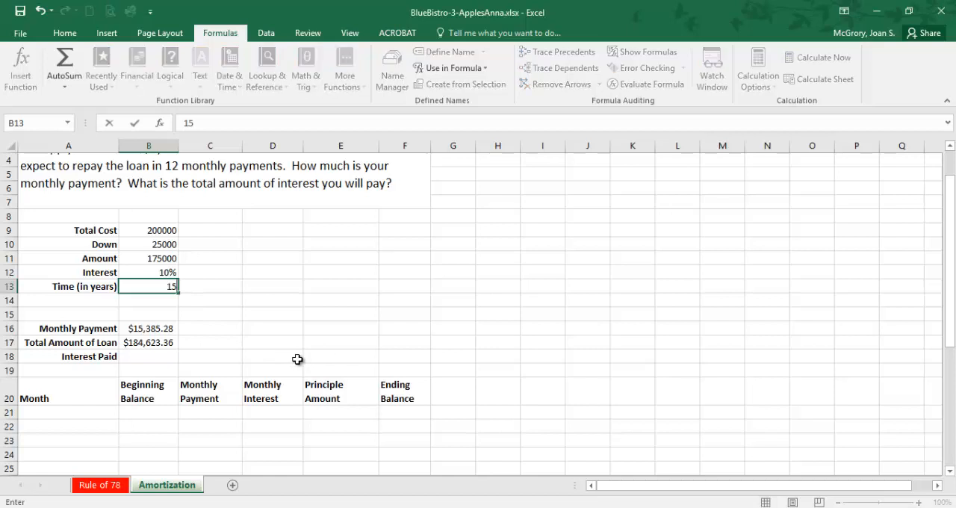
pyautogui.press('Return')
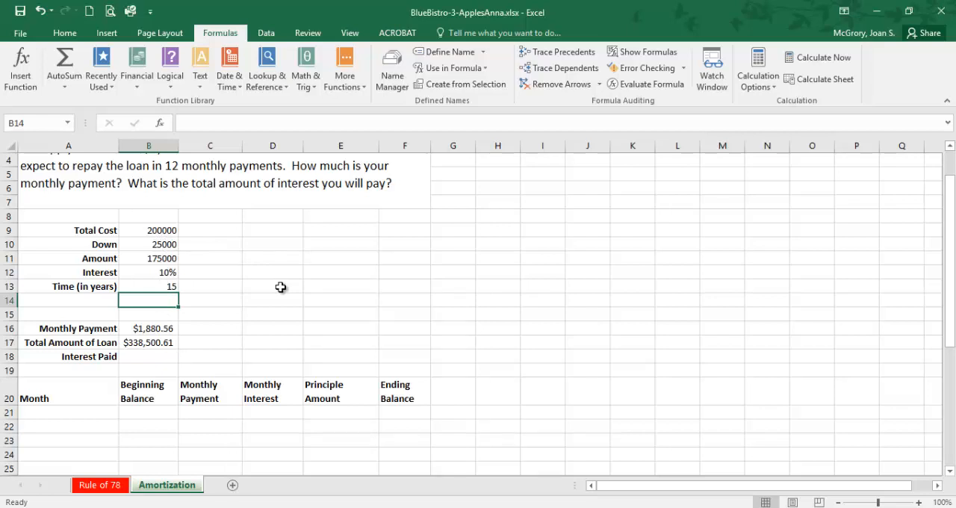
# Step: Show the worksheet's formulas, examine the loan inputs and the cells the Monthly Payment formula references, and switch back to values
pyautogui.hotkey('ctrl', '`')
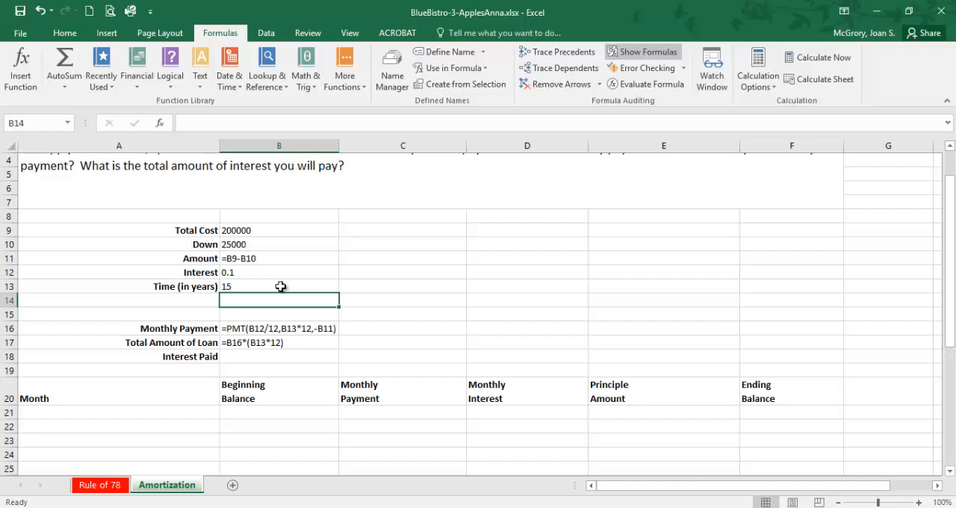
pyautogui.hotkey('ctrl', '`')
pyautogui.hotkey('ctrl', '`')
pyautogui.click(232, 259)
pyautogui.click(234, 278)
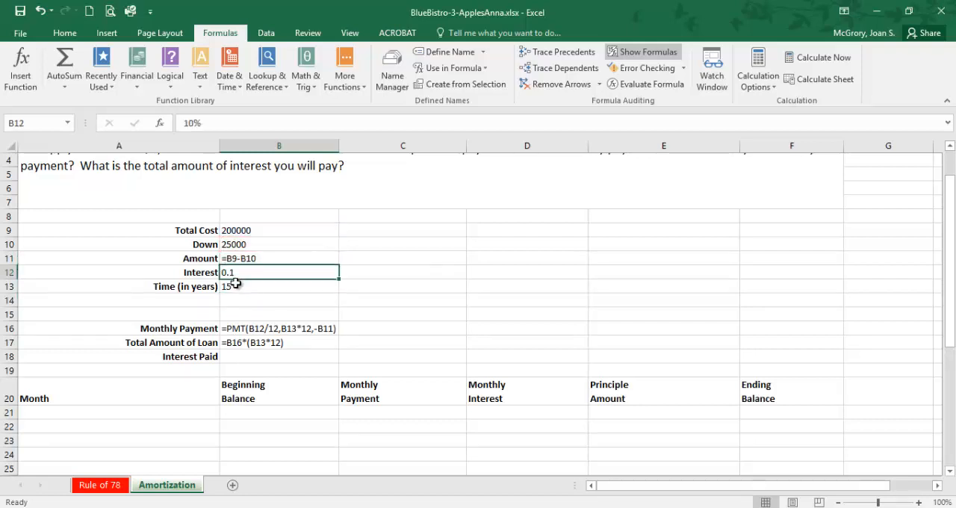
pyautogui.click(236, 286)
pyautogui.click(320, 330)
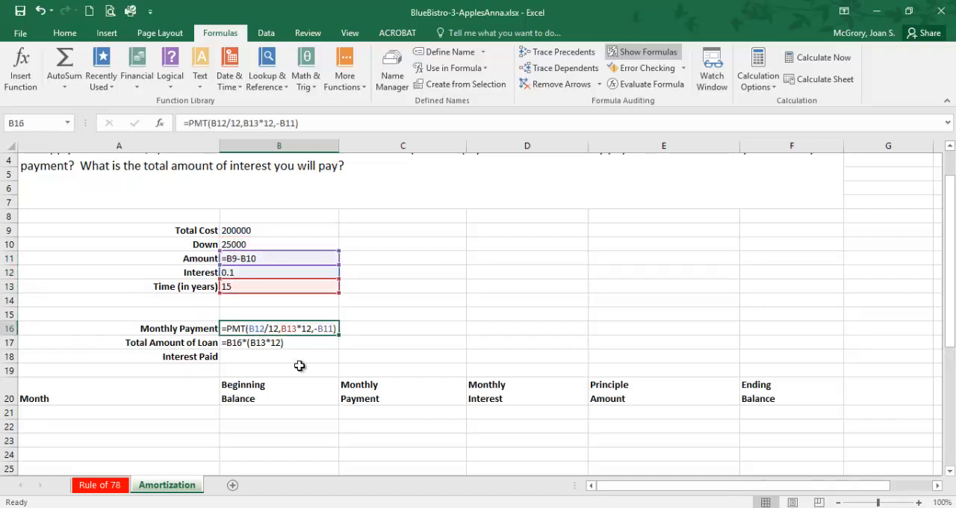
pyautogui.hotkey('ctrl', '`')
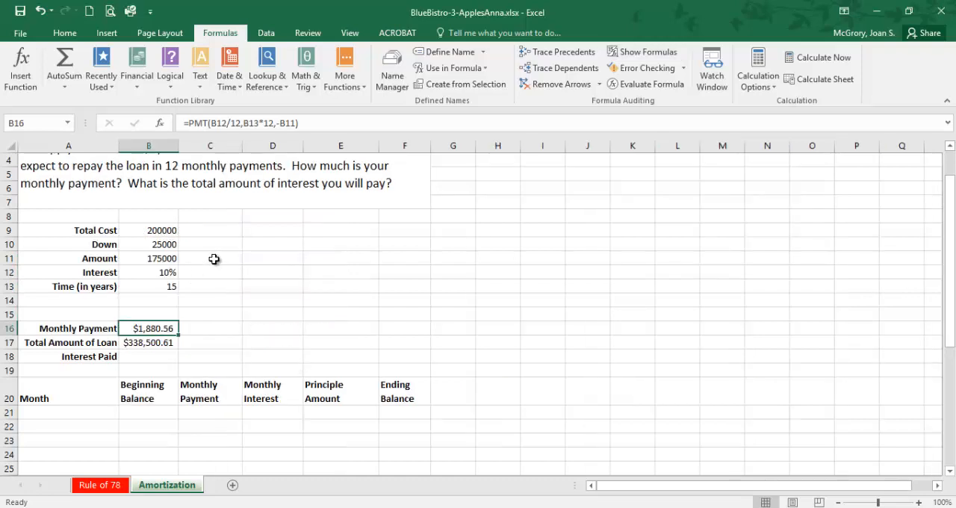
# Step: Set the loan's Total Cost to 3000 and its Down payment to 0
pyautogui.click(174, 229)
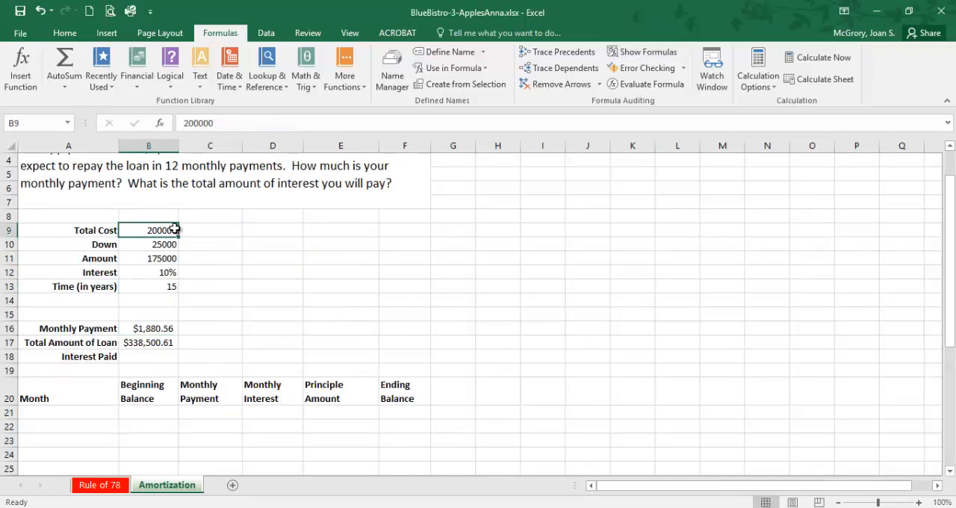
pyautogui.write('3000')
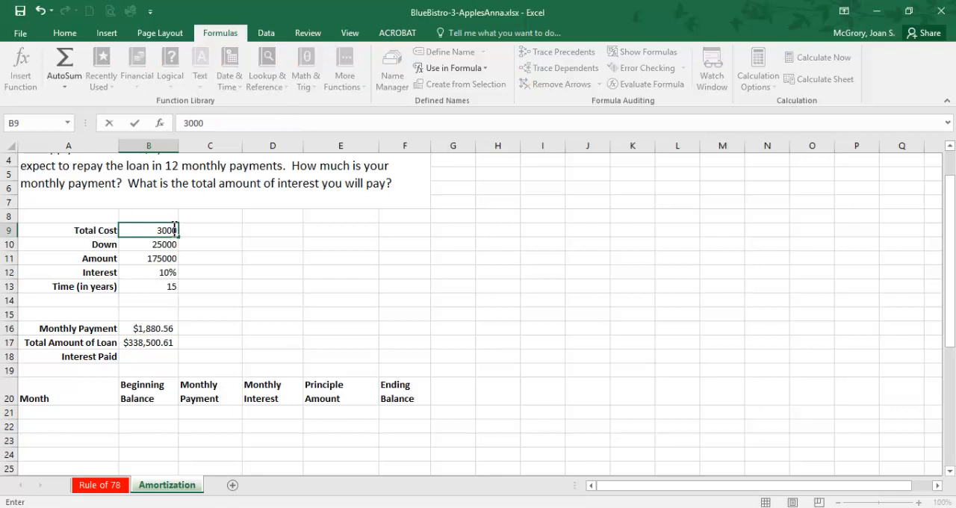
pyautogui.press('Return')
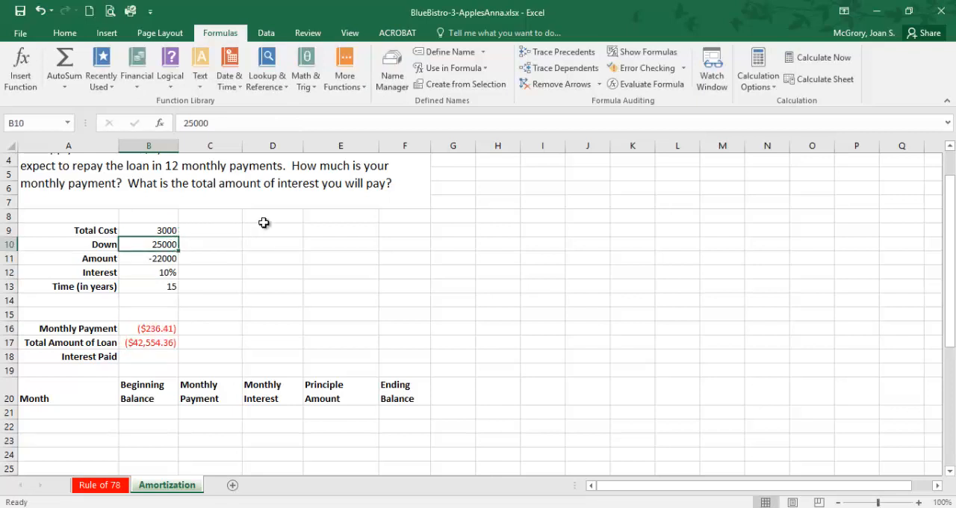
pyautogui.write('0')
pyautogui.press('Return')
# Step: Set the loan's Interest to 6% and its Time (in years) to 1, and save the workbook
pyautogui.press('Return')
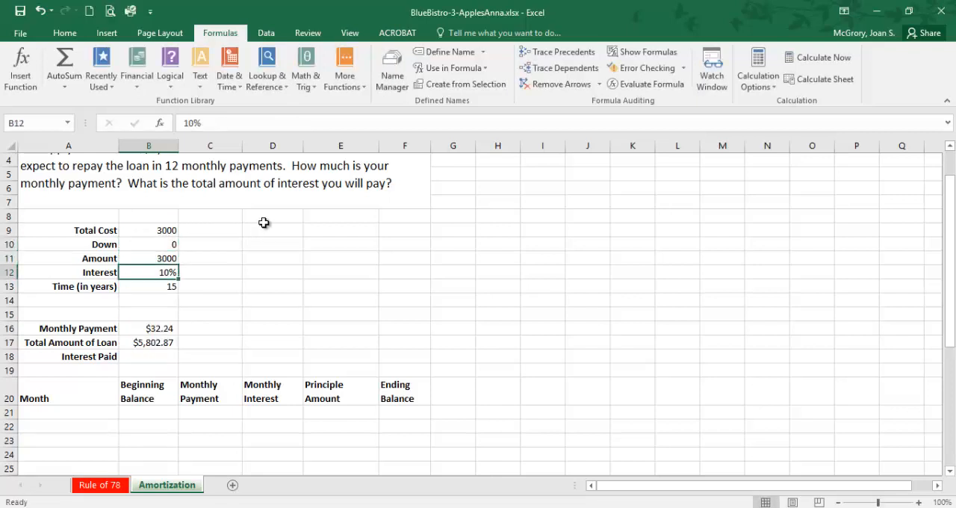
pyautogui.write('6')
pyautogui.press('Return')
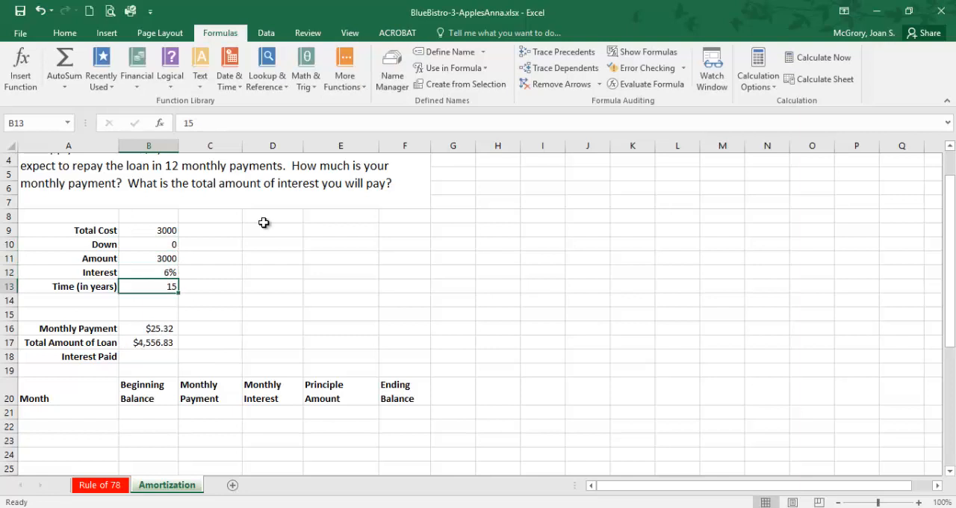
pyautogui.write('1')
pyautogui.press('Return')
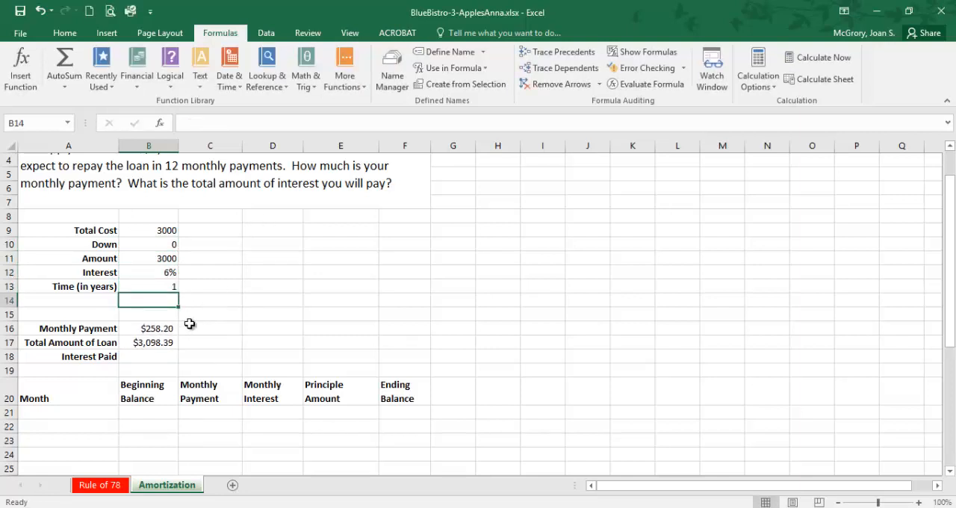
pyautogui.scroll(-1, 161, 350)
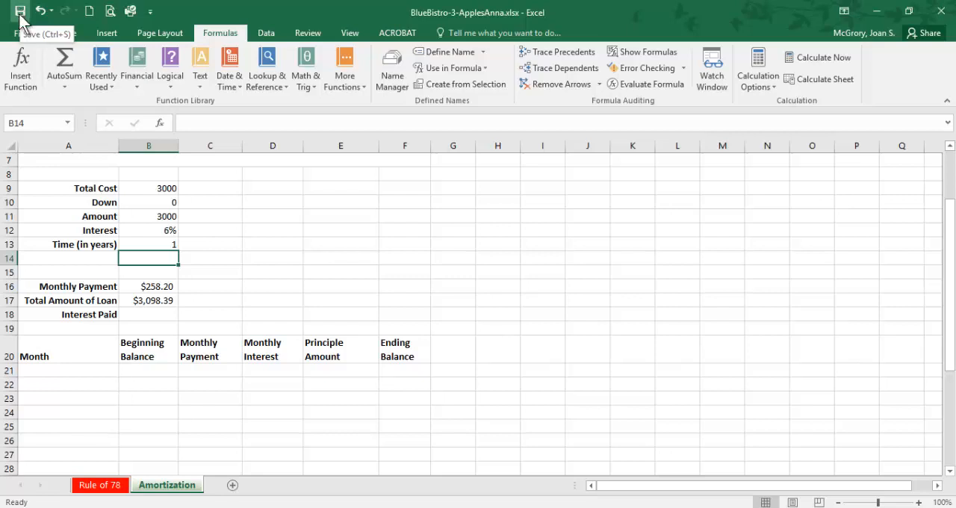
pyautogui.click(20, 10)
# Step: Switch to the PDF instructions in the browser and read items 31 and 32 on calculating the total loan amount and interest
pyautogui.click(141, 315)
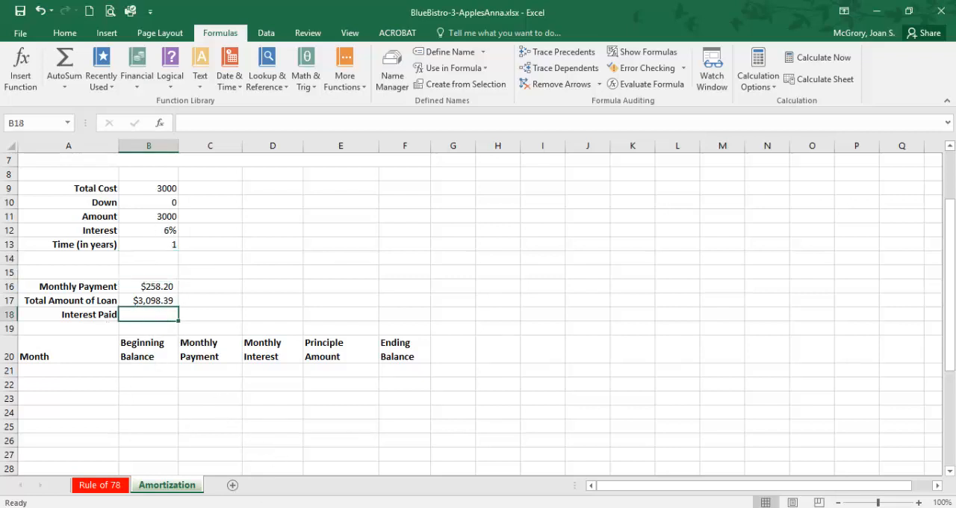
pyautogui.hotkey('alt', 'Tab')
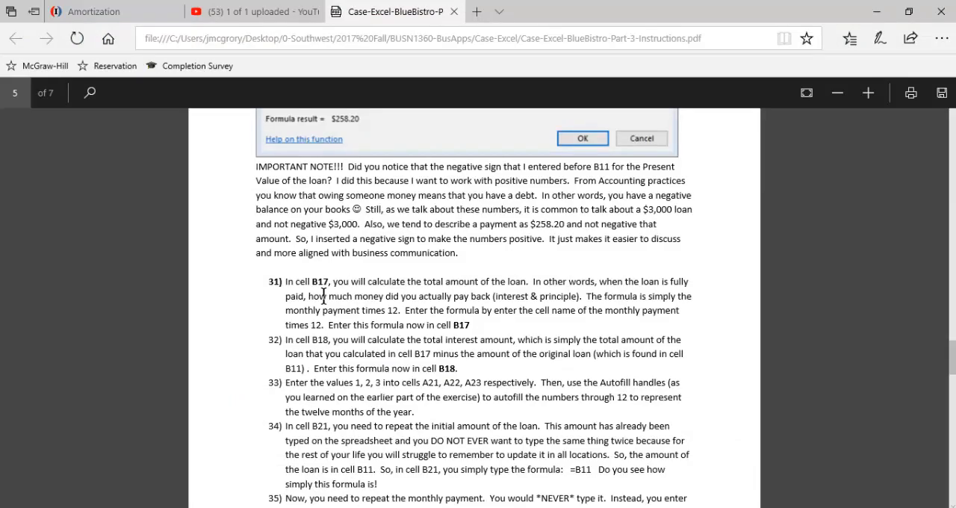
pyautogui.hotkey('alt', 'Tab')
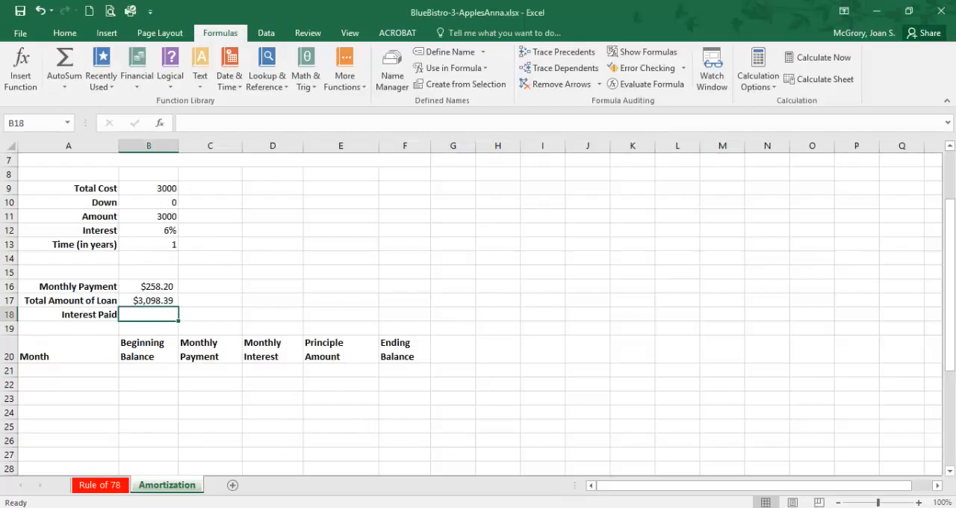
pyautogui.hotkey('alt', 'Tab')
pyautogui.moveTo(291, 289)
pyautogui.mouseDown()
pyautogui.moveTo(446, 299)
pyautogui.moveTo(471, 325)
pyautogui.moveTo(288, 291)
pyautogui.mouseUp()
pyautogui.click(470, 325)
pyautogui.click(294, 342)
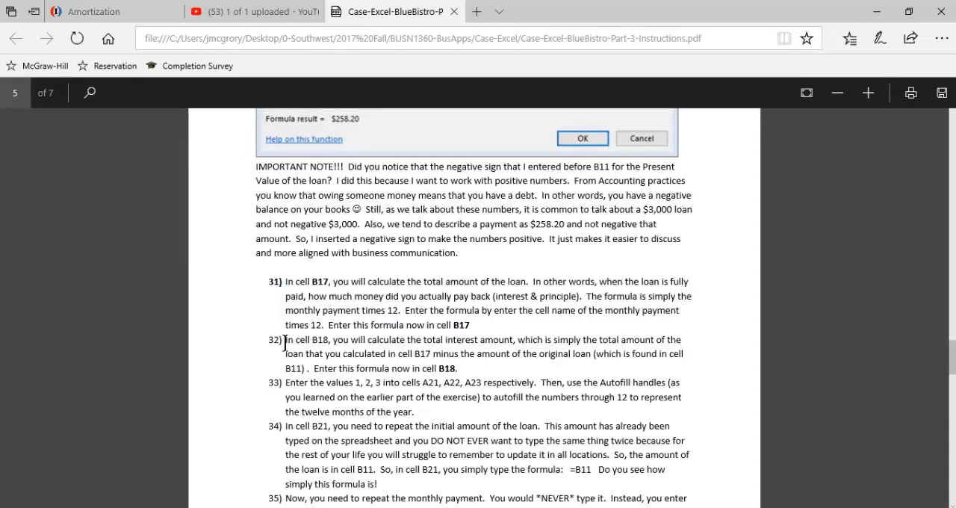
pyautogui.moveTo(284, 342); pyautogui.dragTo(360, 360)
pyautogui.click(359, 370)
pyautogui.scroll(-1, 407, 309)
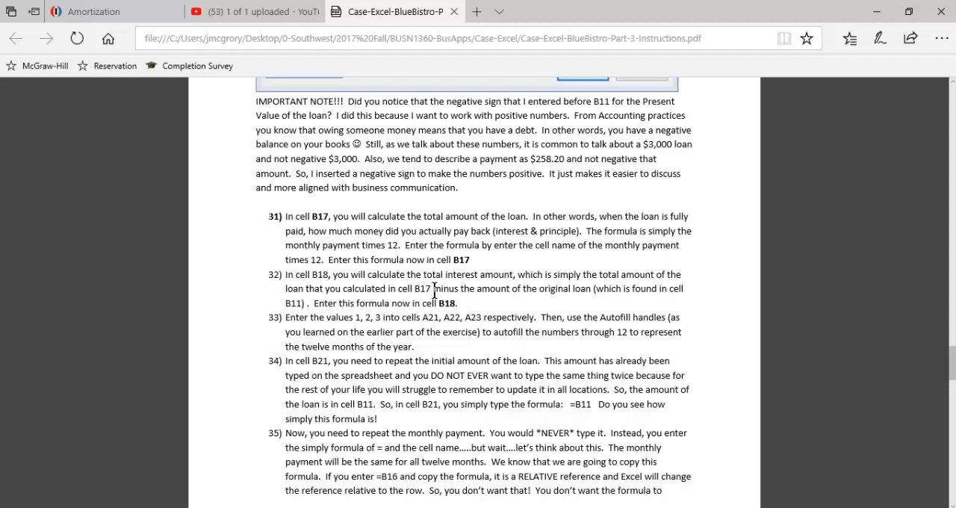
pyautogui.moveTo(433, 290); pyautogui.dragTo(575, 293)
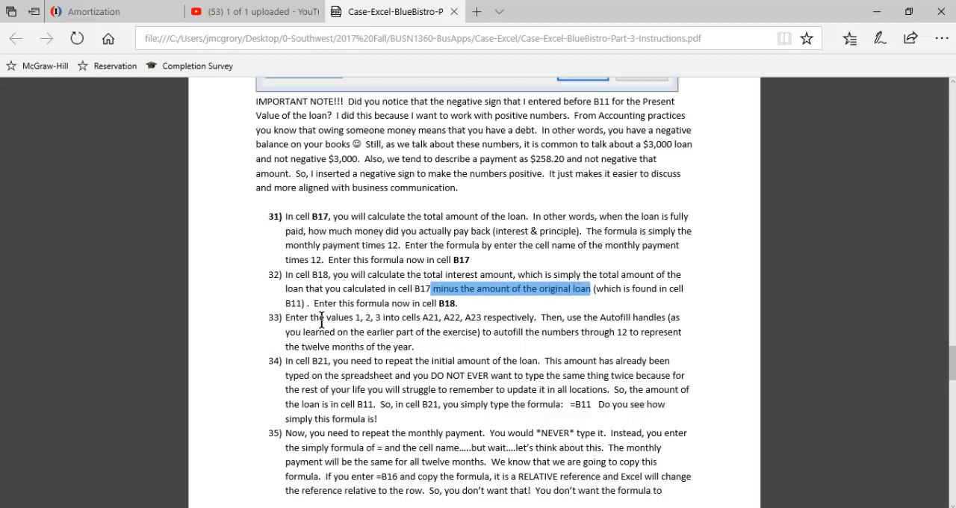
pyautogui.moveTo(415, 290); pyautogui.dragTo(426, 290)
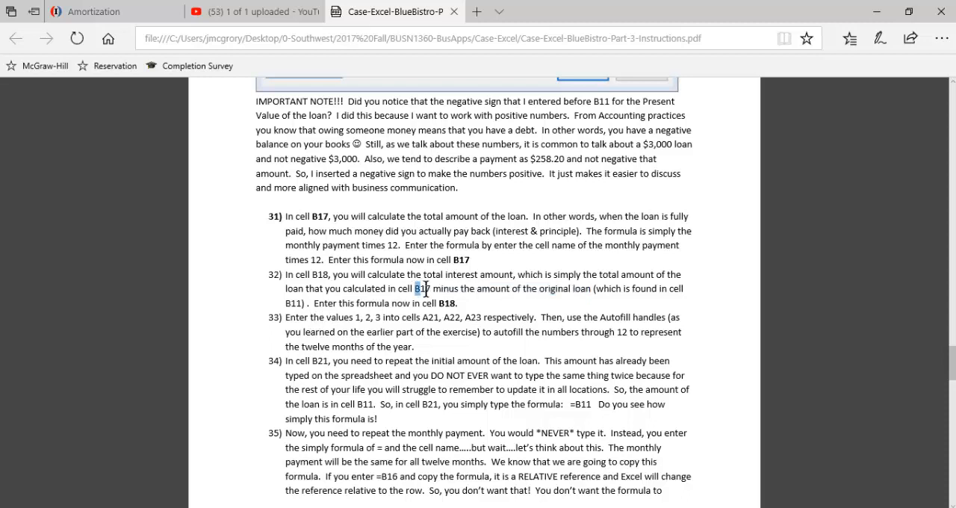
pyautogui.click(300, 305)
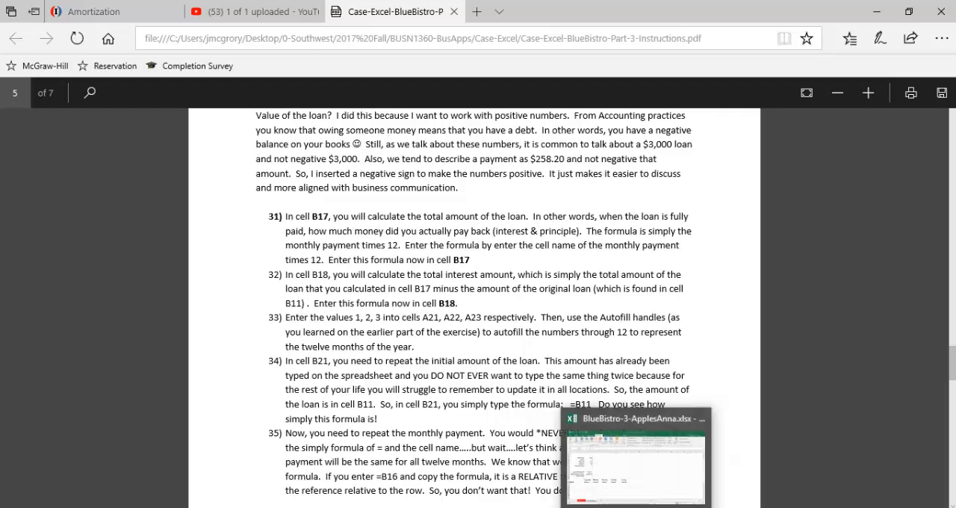
# Step: Switch back to the Excel workbook and enter the formula =B17-B11 in the Interest Paid cell B18
pyautogui.click(637, 507)
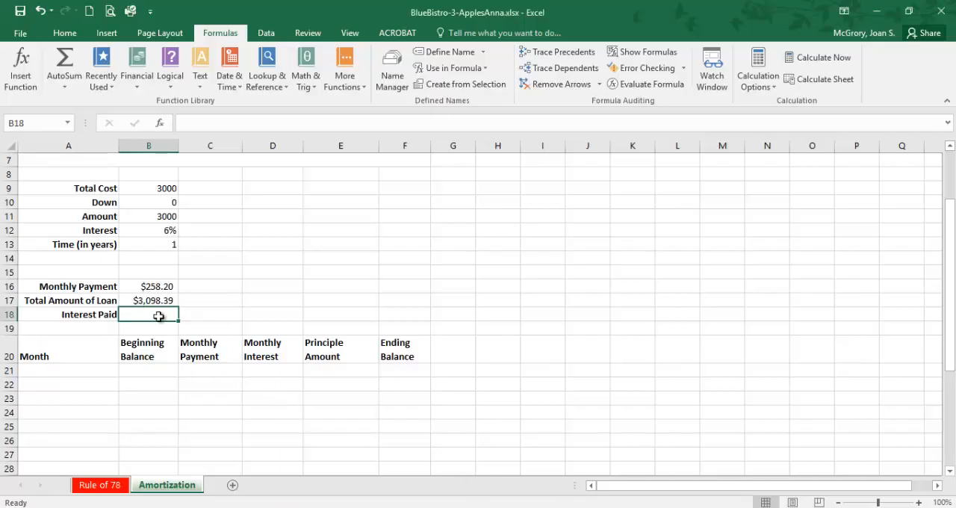
pyautogui.write('=')
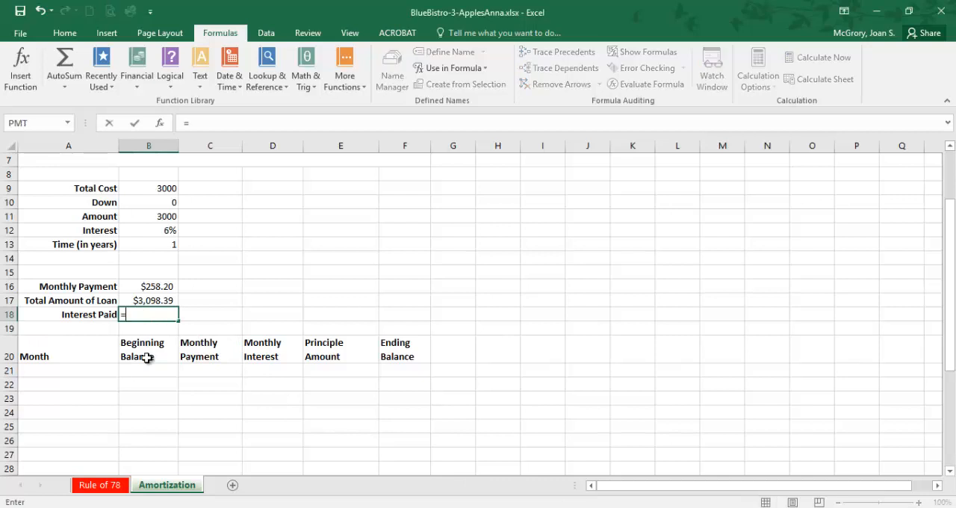
pyautogui.click(156, 299)
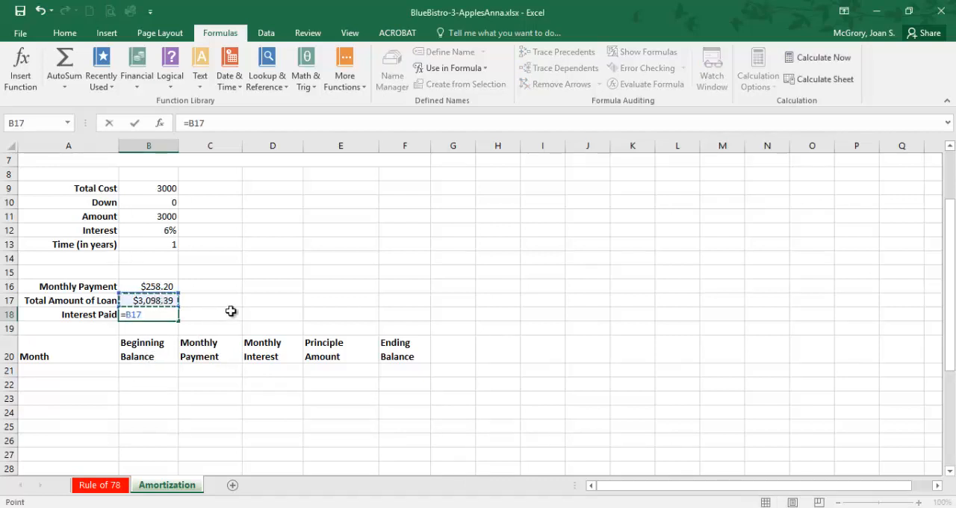
pyautogui.write('-')
pyautogui.click(163, 218)
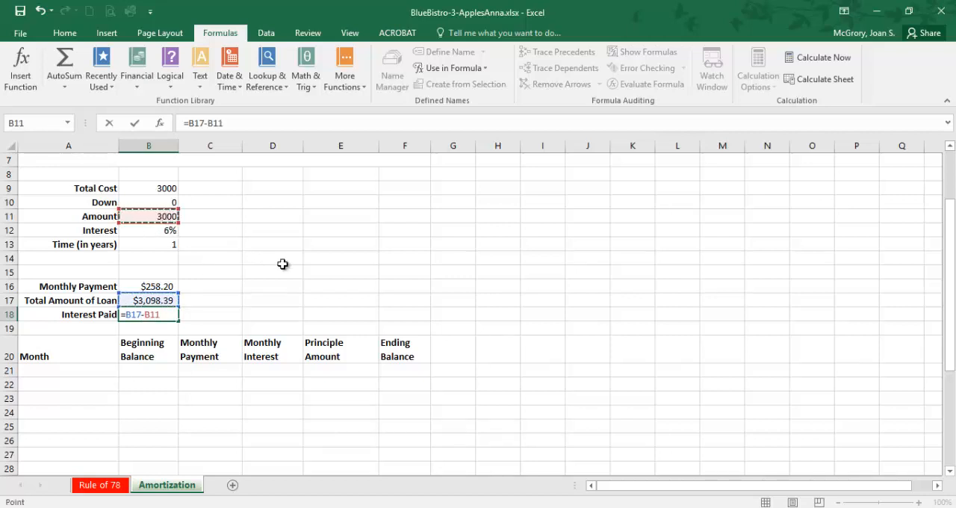
pyautogui.press('Return')
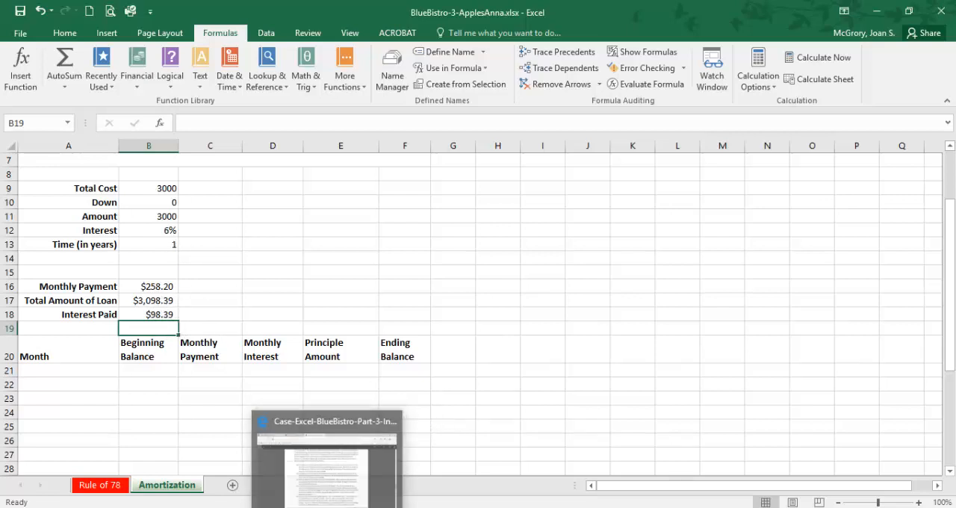
# Step: Read item 33 of the PDF instructions on filling in the months, and return to the Excel worksheet at cell A21
pyautogui.click(328, 455)
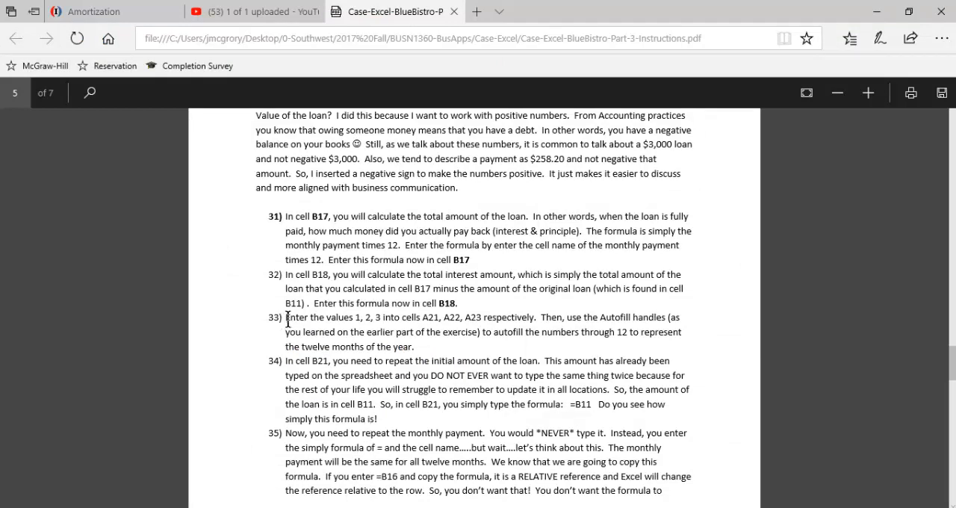
pyautogui.moveTo(288, 319); pyautogui.dragTo(553, 330)
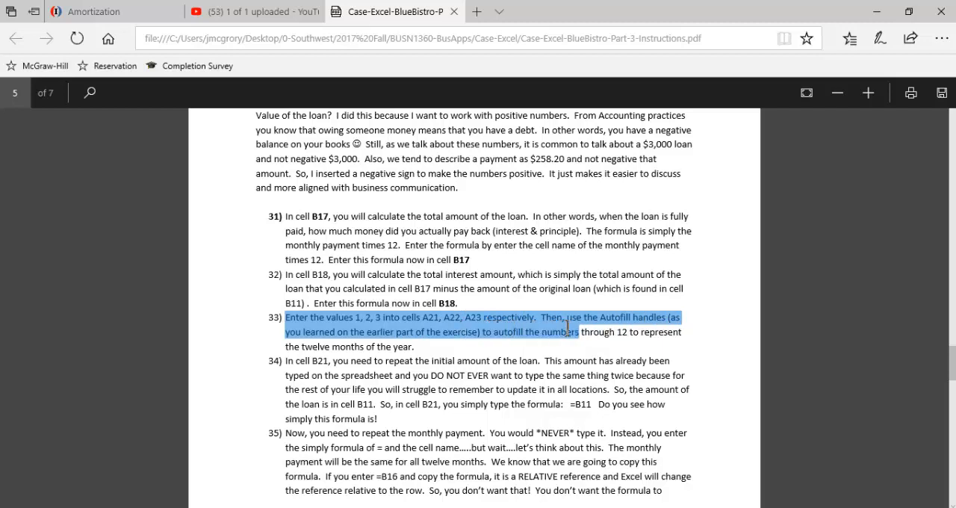
pyautogui.click(547, 334)
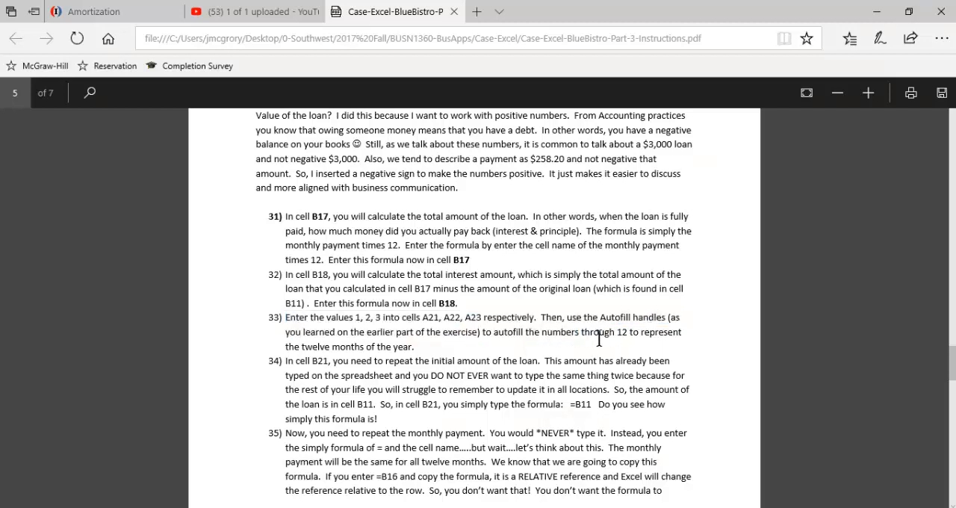
pyautogui.scroll(-2, 371, 348)
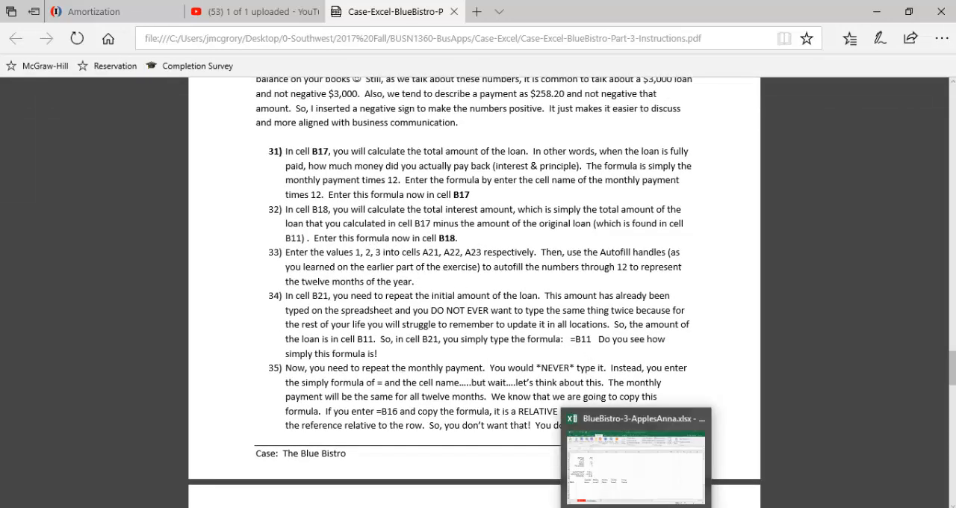
pyautogui.click(579, 465)
pyautogui.click(87, 368)
pyautogui.scroll(-3, 88, 368)
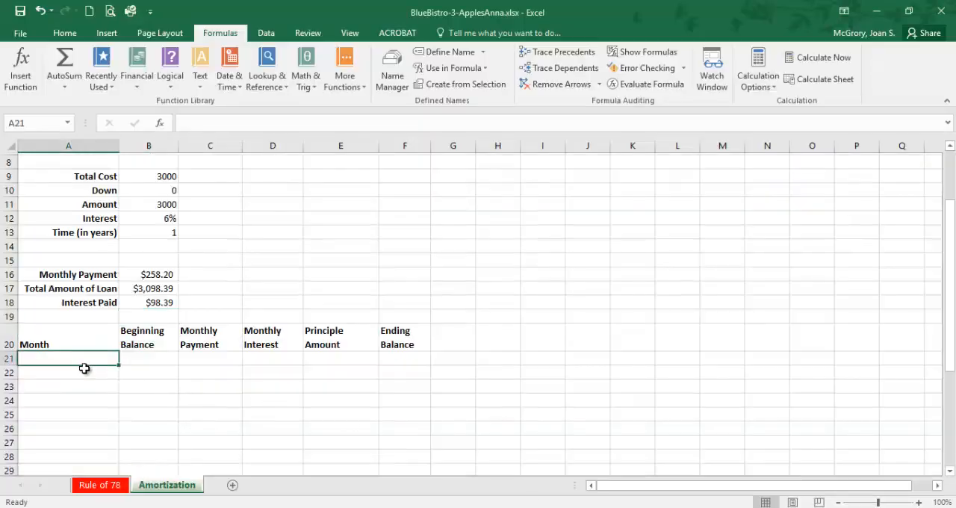
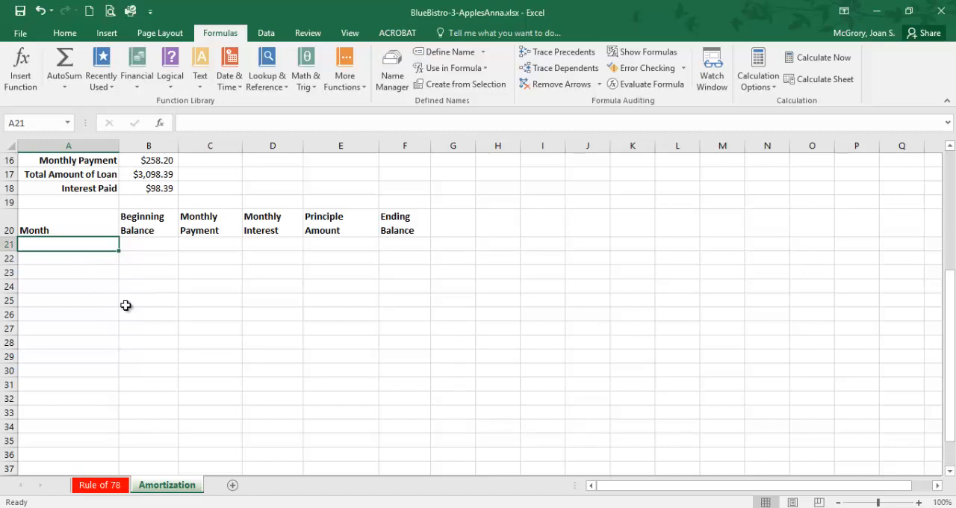
# Step: Enter the month numbers 1, 2 and 3 in cells A21, A22 and A23 of the Month column
pyautogui.write('1')
pyautogui.press('Return')
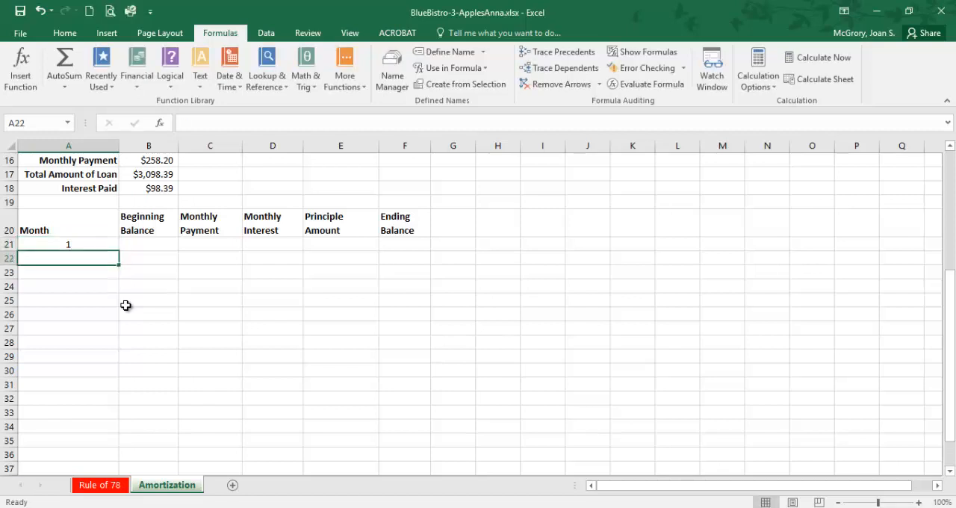
pyautogui.write('2')
pyautogui.press('Return')
pyautogui.write('3')
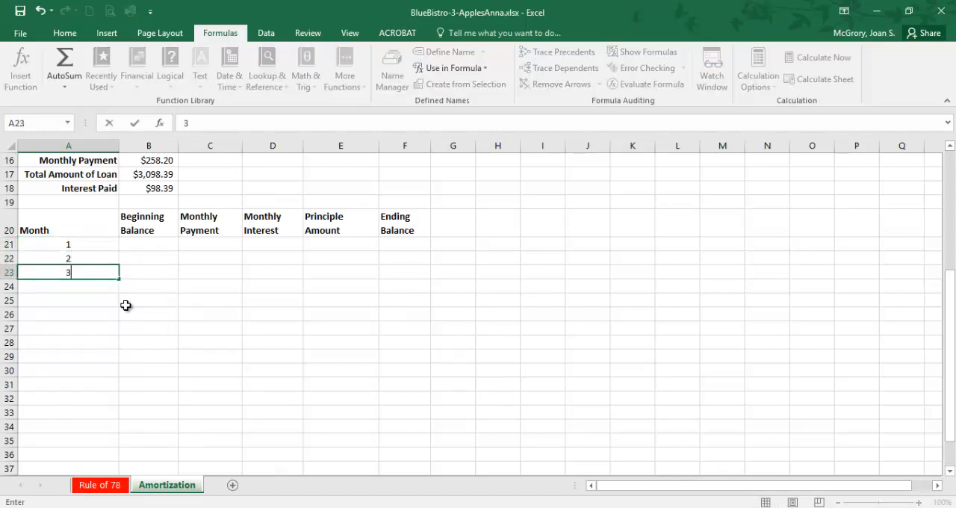
pyautogui.press('Return')
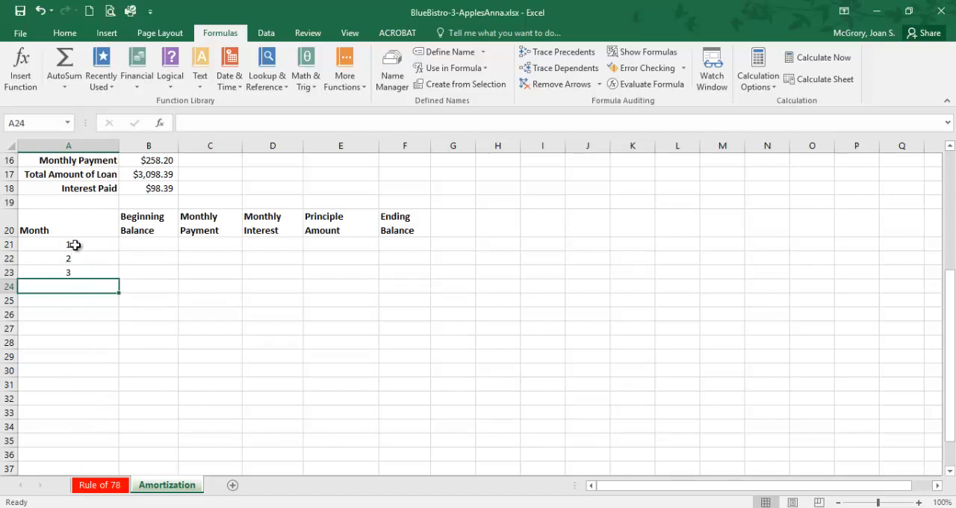
pyautogui.moveTo(75, 244); pyautogui.dragTo(74, 274)
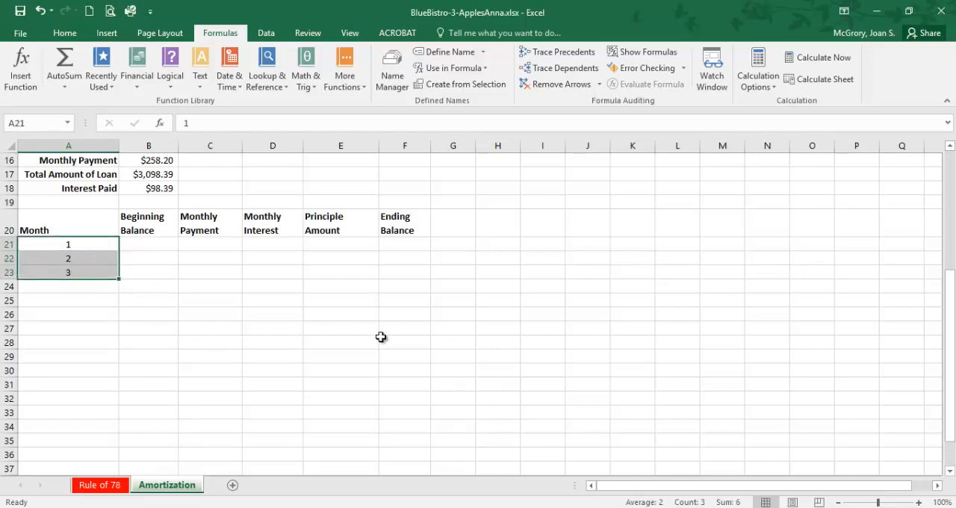
pyautogui.click(569, 342)
pyautogui.moveTo(81, 246); pyautogui.dragTo(90, 460)
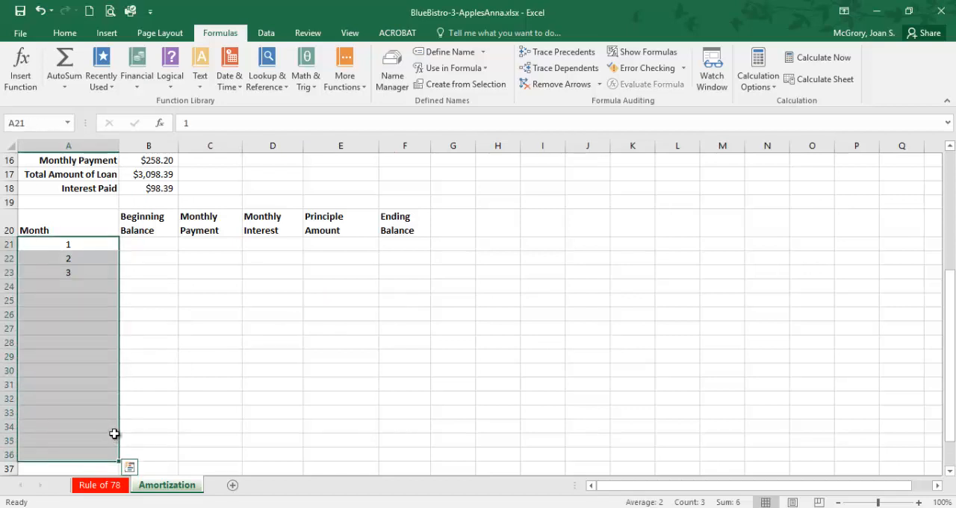
pyautogui.click(200, 280)
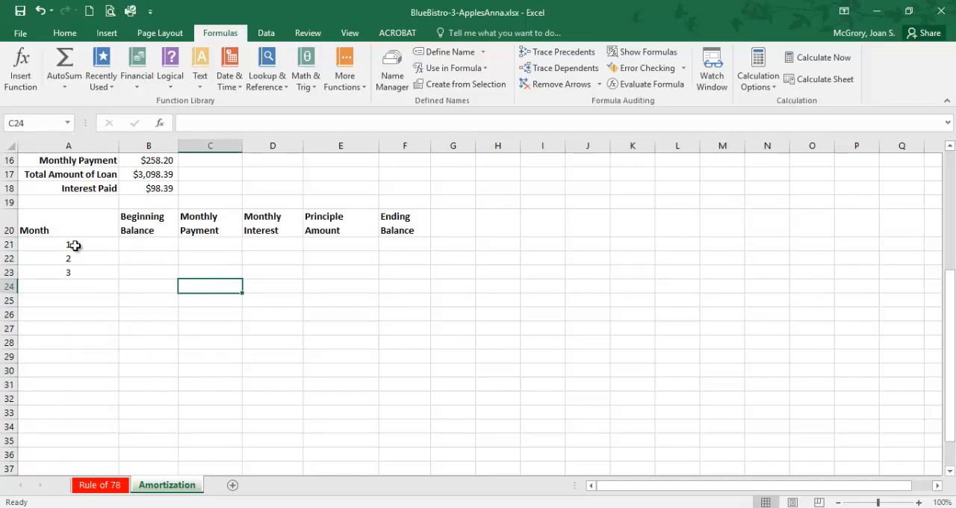
# Step: Autofill the month series from A21:A23 down to A32 so the Month column runs through 12
pyautogui.moveTo(75, 247); pyautogui.dragTo(66, 277)
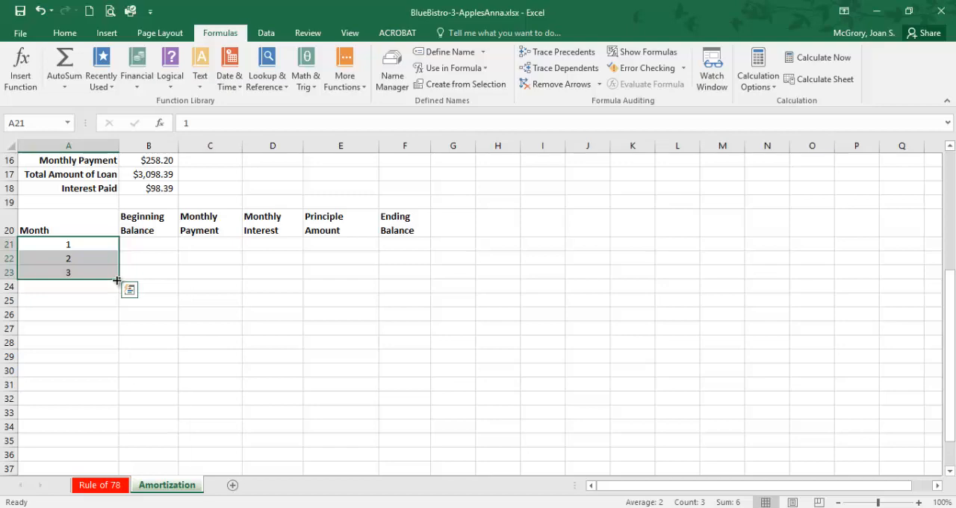
pyautogui.scroll(-3, 106, 311)
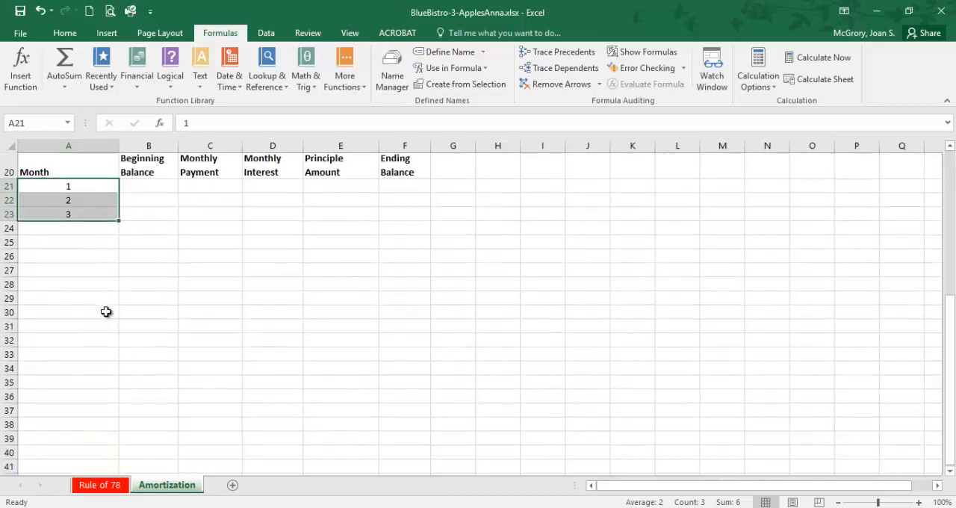
pyautogui.scroll(-4, 106, 312)
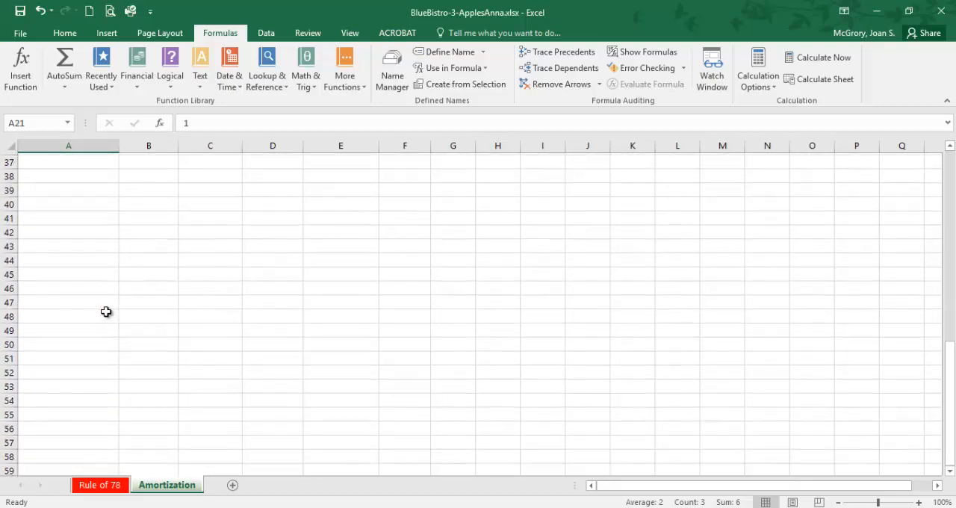
pyautogui.scroll(3, 106, 312)
pyautogui.scroll(3, 106, 312)
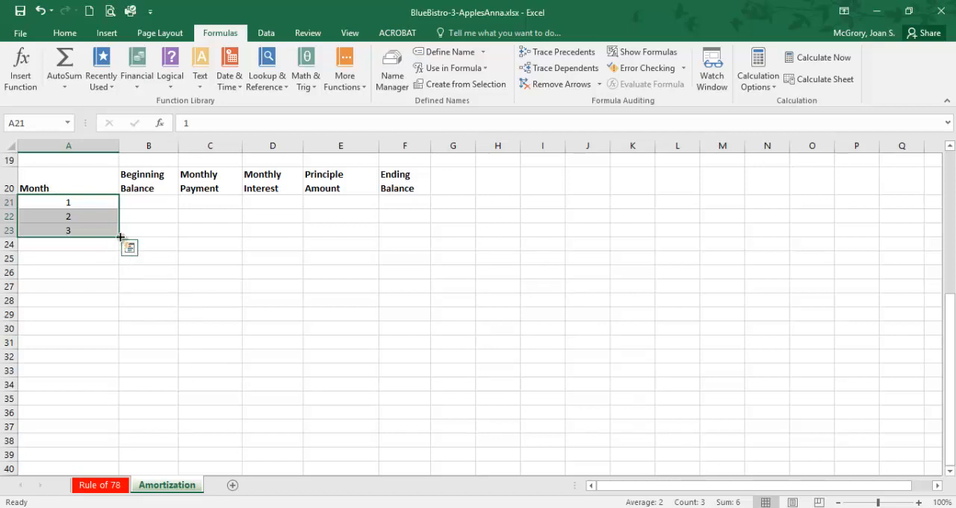
pyautogui.moveTo(121, 236); pyautogui.dragTo(116, 364)
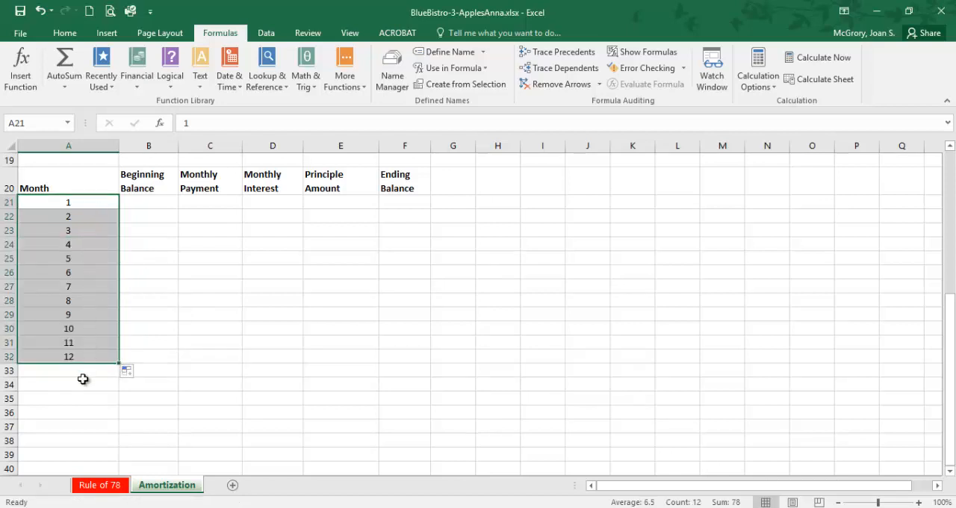
# Step: Select cell B21 and switch to the PDF instructions in the browser to read item 34 on repeating the initial loan amount
pyautogui.click(142, 208)
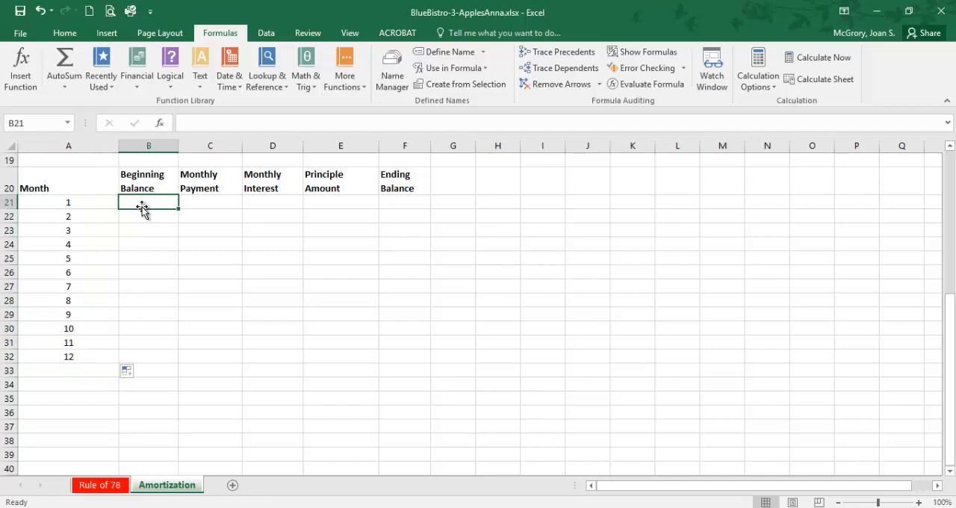
pyautogui.click(532, 507)
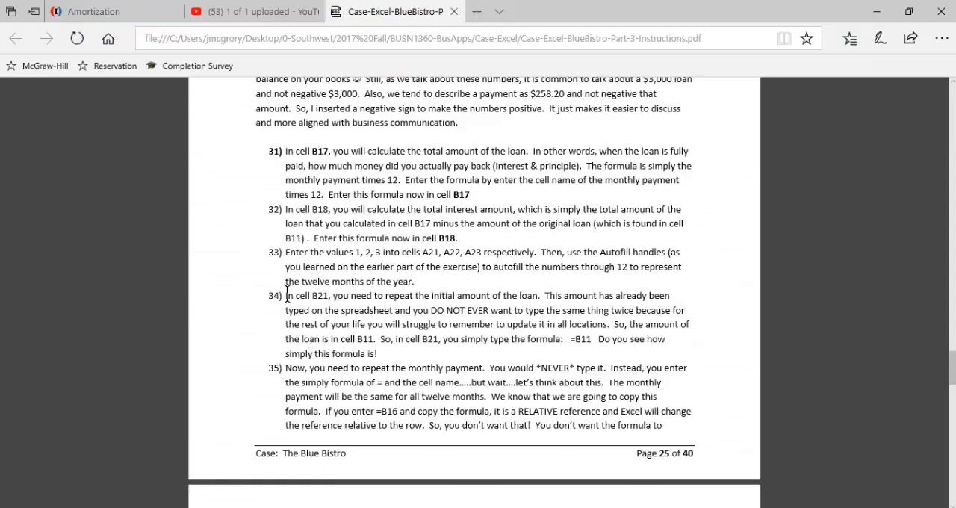
pyautogui.moveTo(285, 295); pyautogui.dragTo(526, 302)
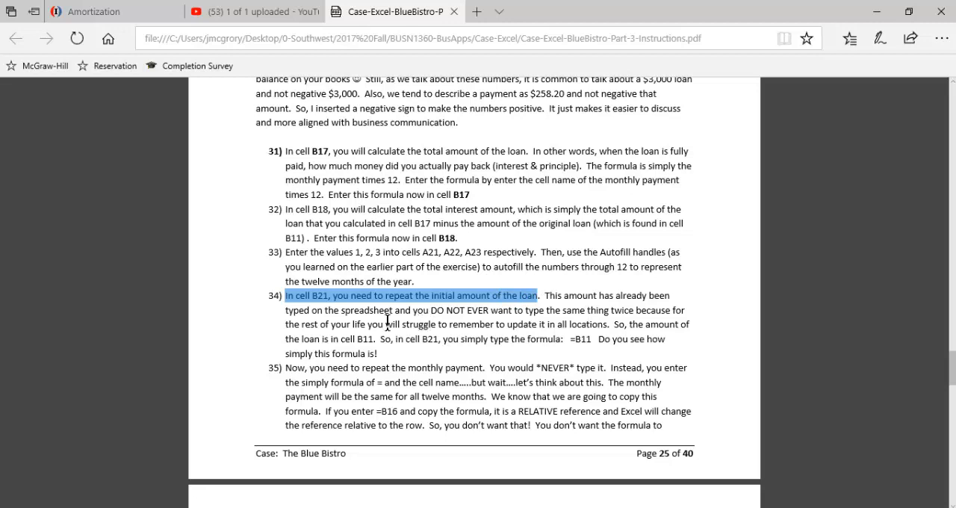
pyautogui.moveTo(438, 311); pyautogui.dragTo(511, 310)
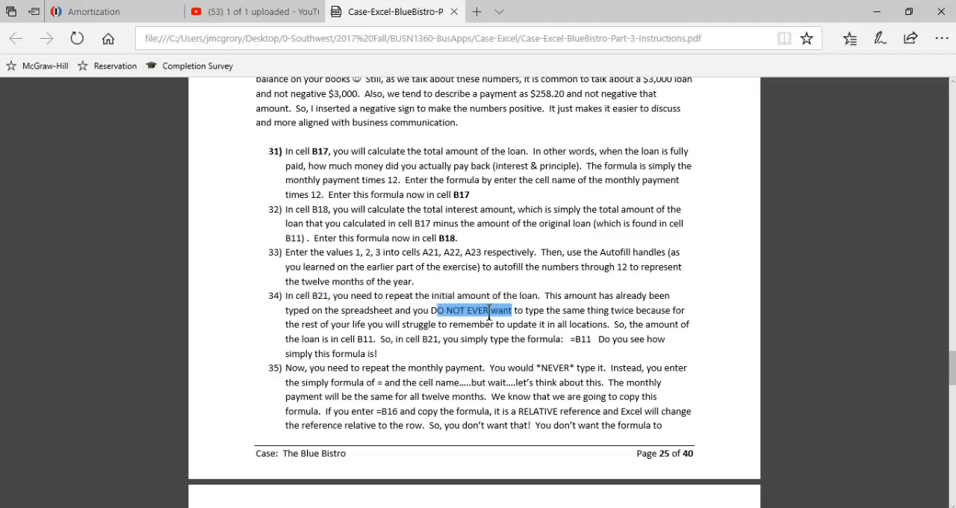
pyautogui.click(510, 311)
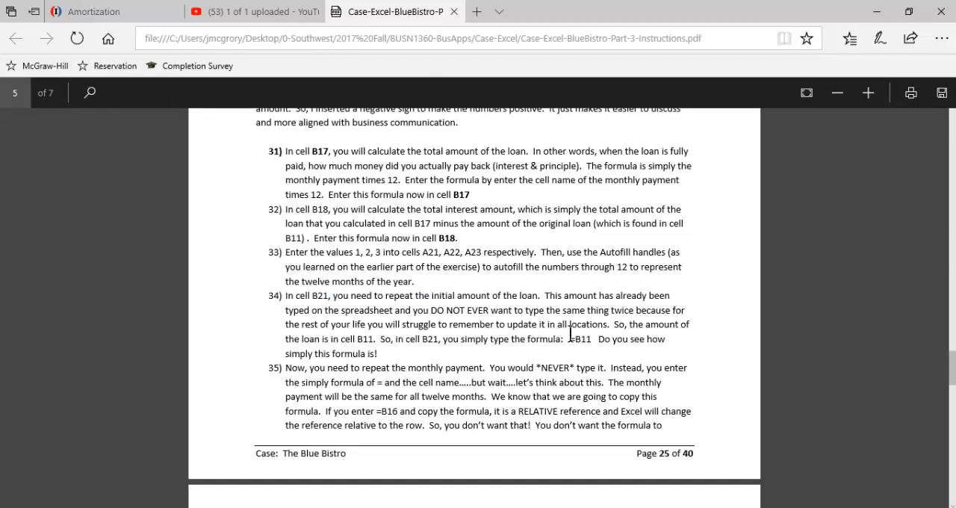
pyautogui.doubleClick(362, 338)
pyautogui.moveTo(570, 339); pyautogui.dragTo(593, 339)
pyautogui.click(541, 342)
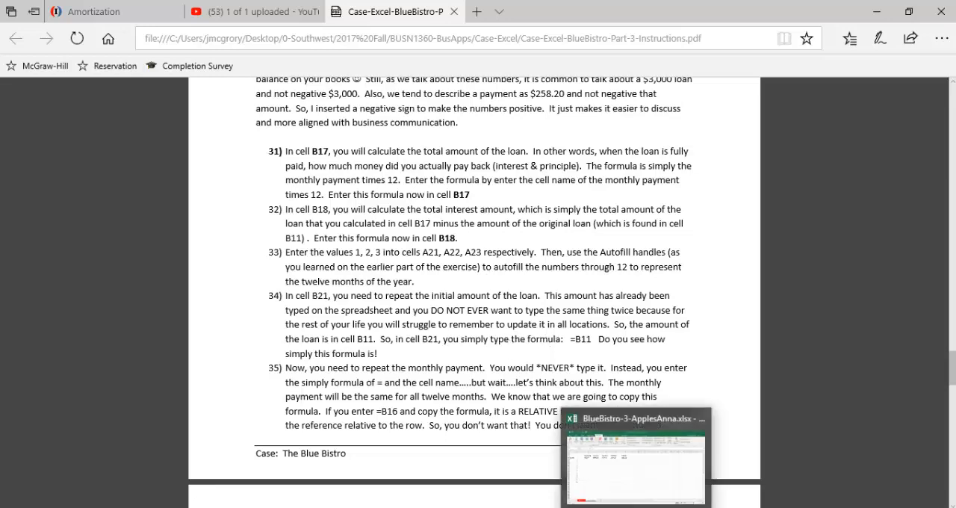
# Step: Switch back to the Excel workbook and enter the formula =B11 in cell B21 as month 1's Beginning Balance
pyautogui.click(636, 507)
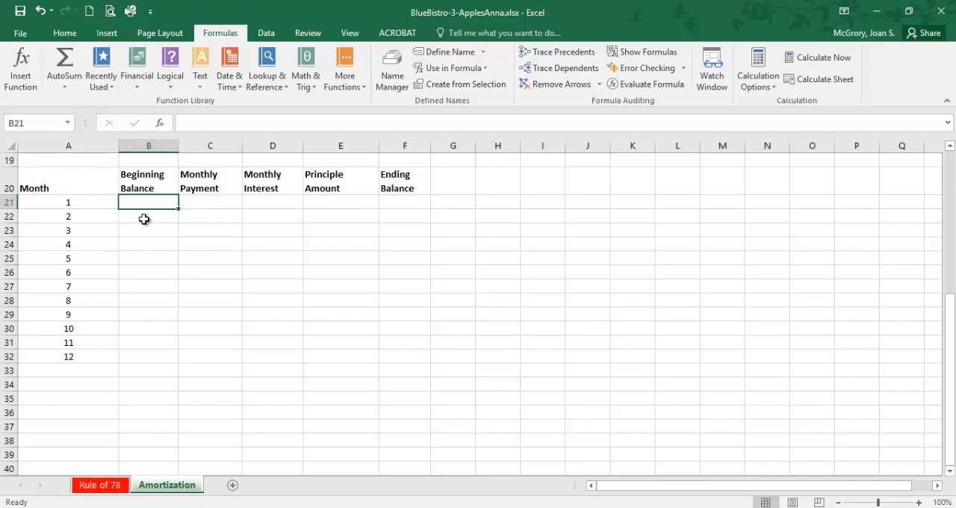
pyautogui.scroll(2, 144, 219)
pyautogui.scroll(2, 144, 219)
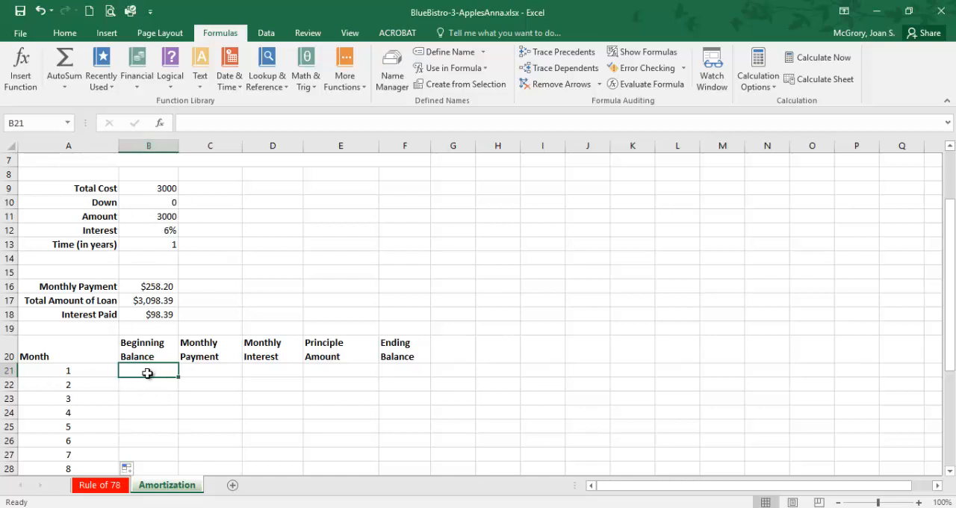
pyautogui.write('=')
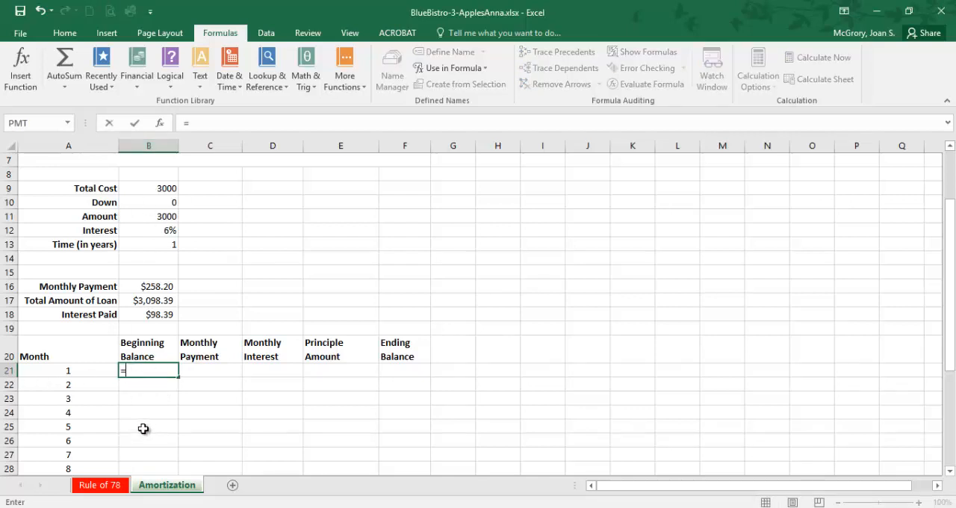
pyautogui.click(160, 218)
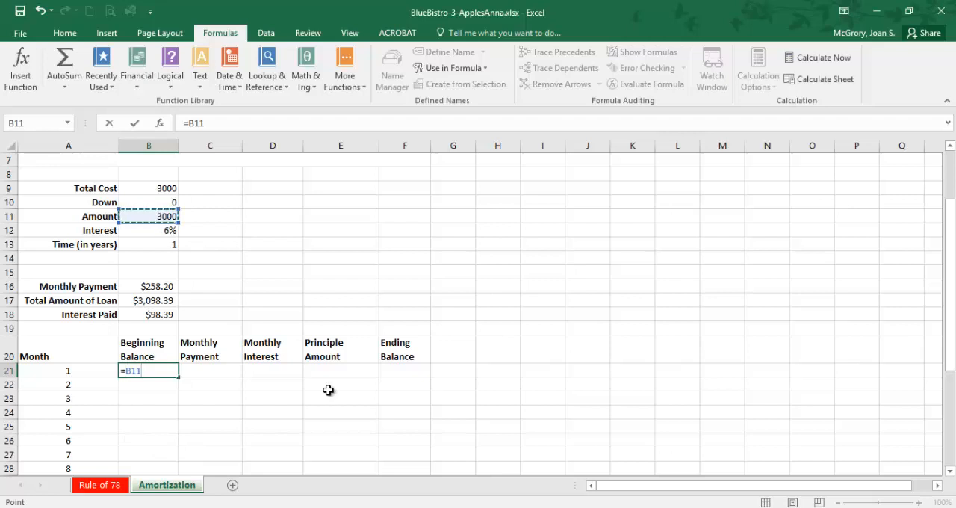
pyautogui.press('Return')
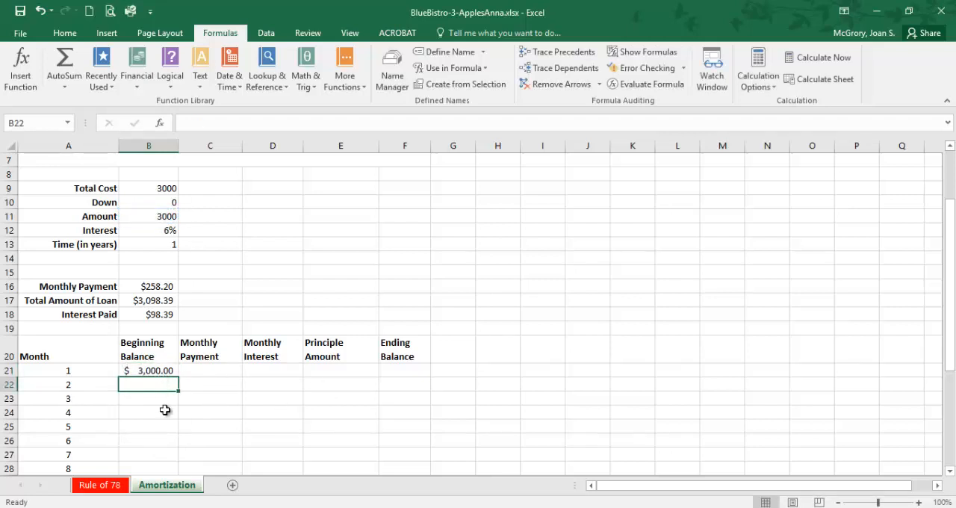
# Step: Test the linked formulas by setting the Total Cost in B9 to 10000, and undo the change
pyautogui.click(168, 188)
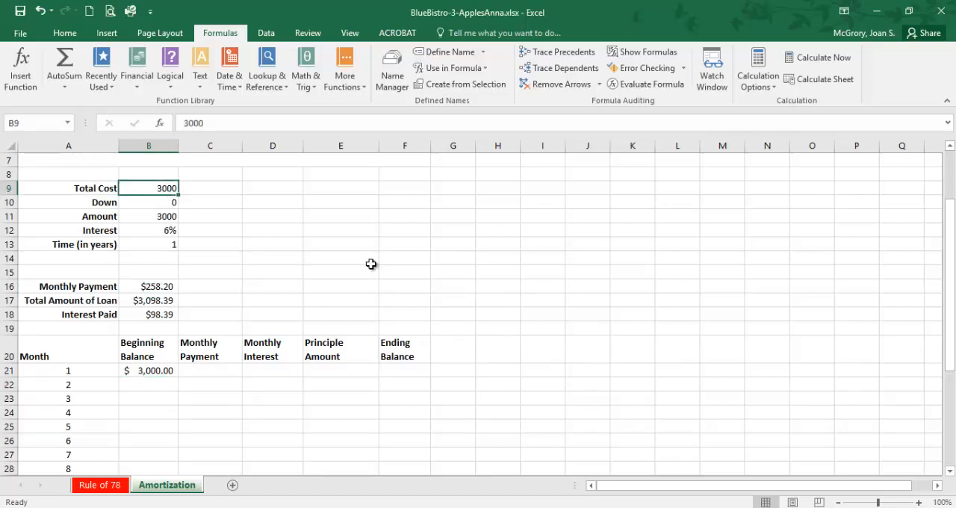
pyautogui.write('10')
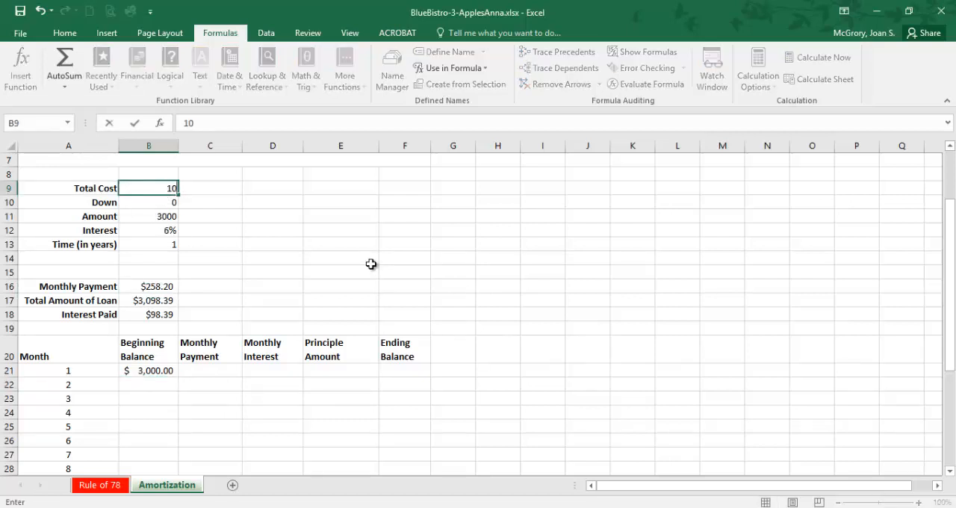
pyautogui.write('000')
pyautogui.press('Return')
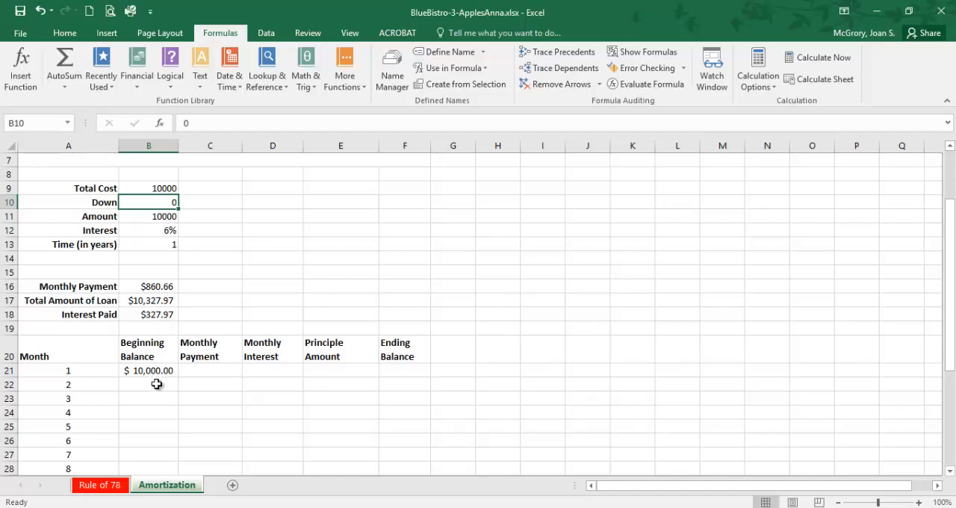
pyautogui.hotkey('ctrl', 'z')
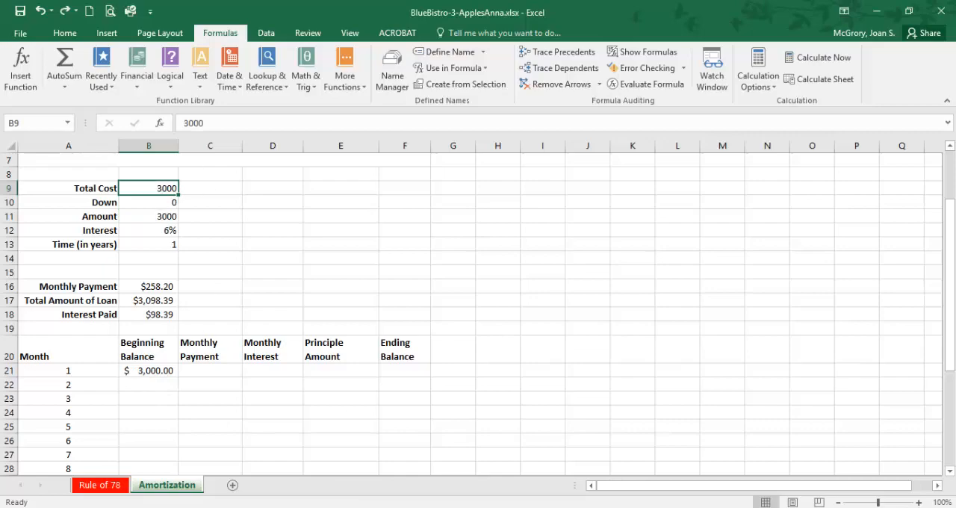
# Step: Switch to the PDF instructions and read item 35 on repeating the monthly payment with an absolute reference
pyautogui.hotkey('alt', 'Tab')
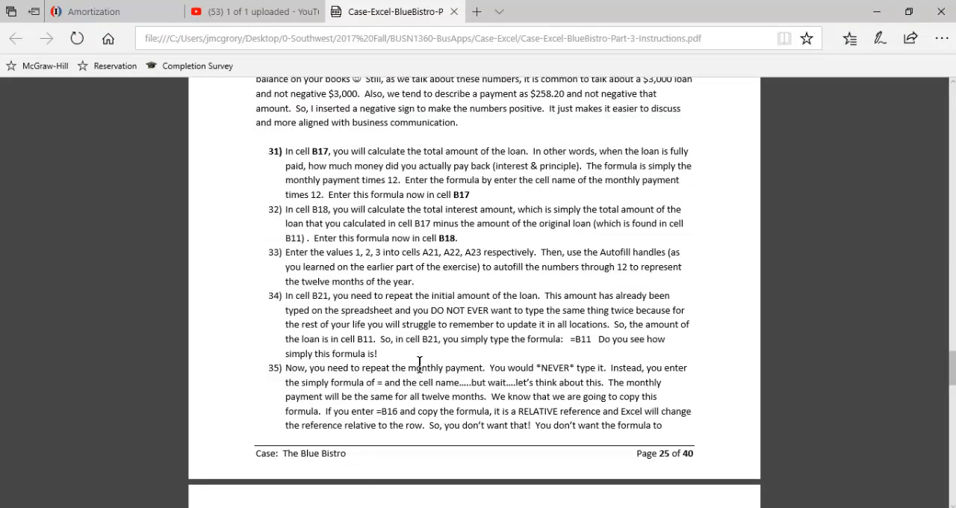
pyautogui.moveTo(286, 296); pyautogui.dragTo(379, 354)
pyautogui.scroll(-3, 386, 346)
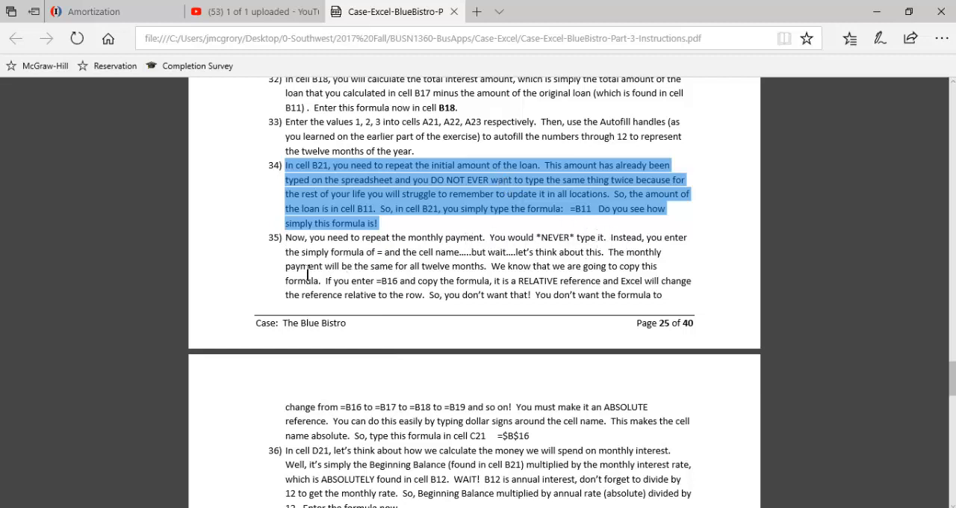
pyautogui.scroll(-2, 369, 269)
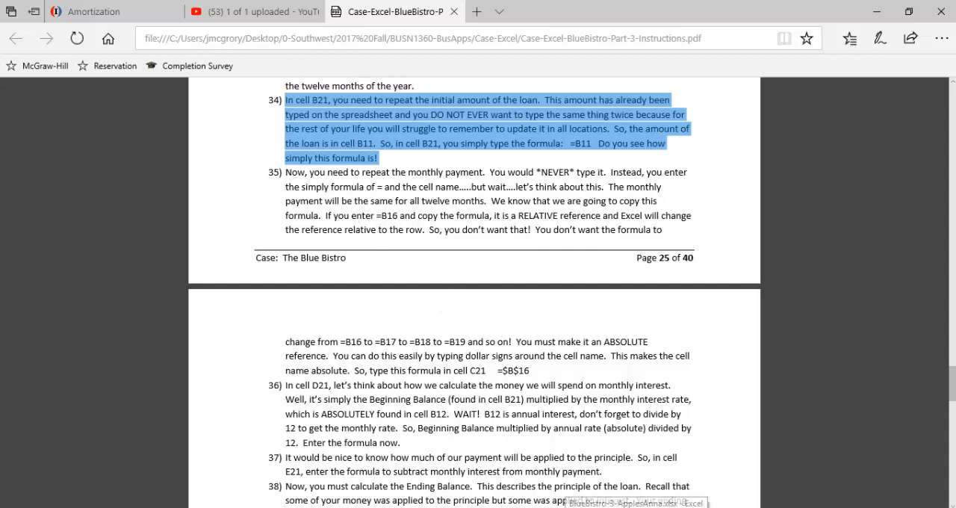
# Step: Switch to the Excel workbook and examine the monthly payment formula in B16 and the Monthly Payment cells from C21 down to C30
pyautogui.click(632, 507)
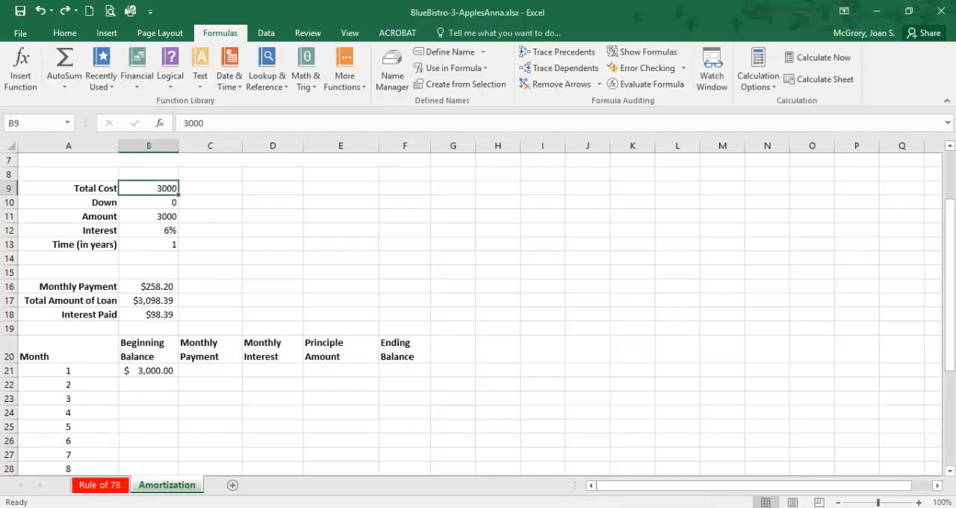
pyautogui.click(153, 289)
pyautogui.click(212, 371)
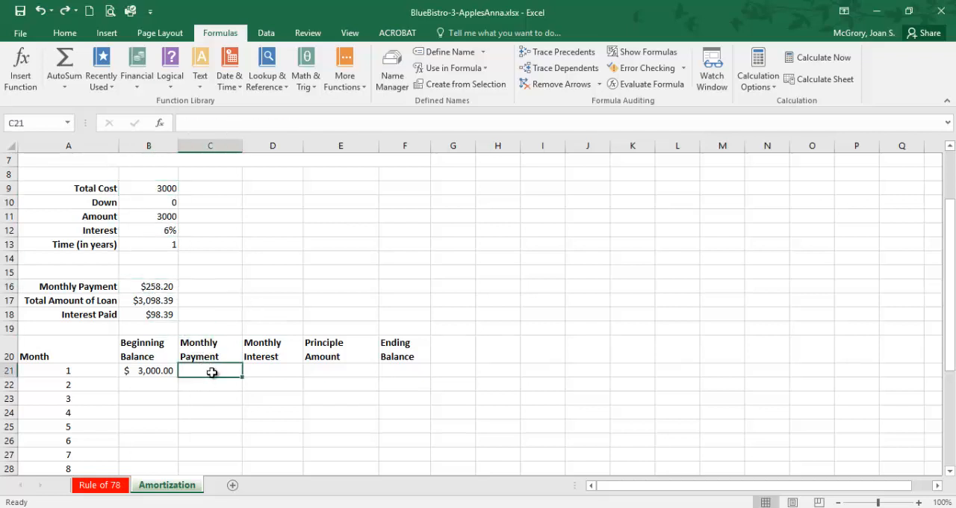
pyautogui.click(166, 286)
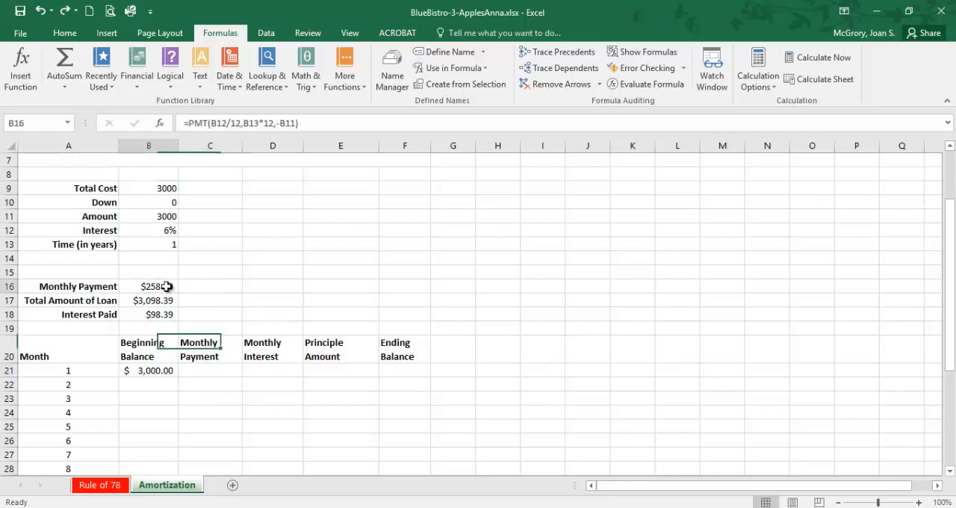
pyautogui.click(209, 369)
pyautogui.scroll(-1, 219, 370)
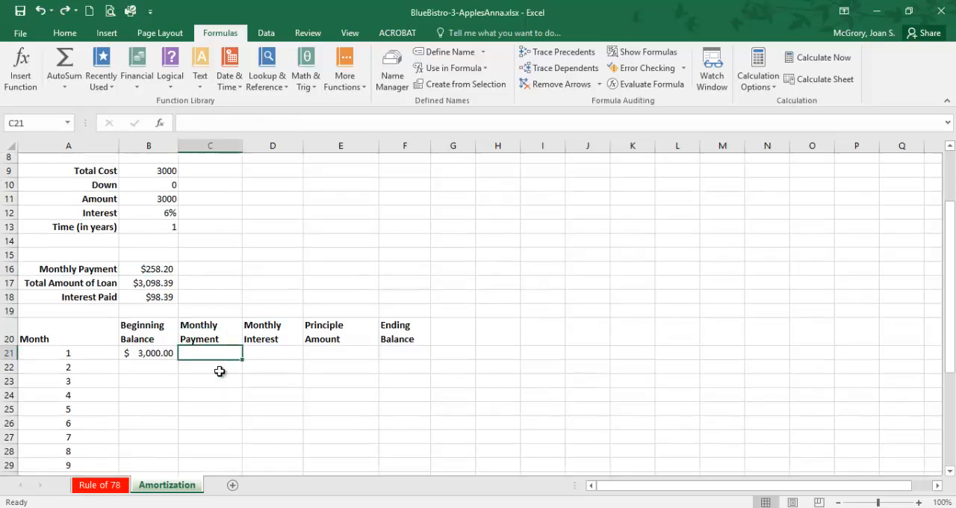
pyautogui.moveTo(242, 338); pyautogui.dragTo(218, 457)
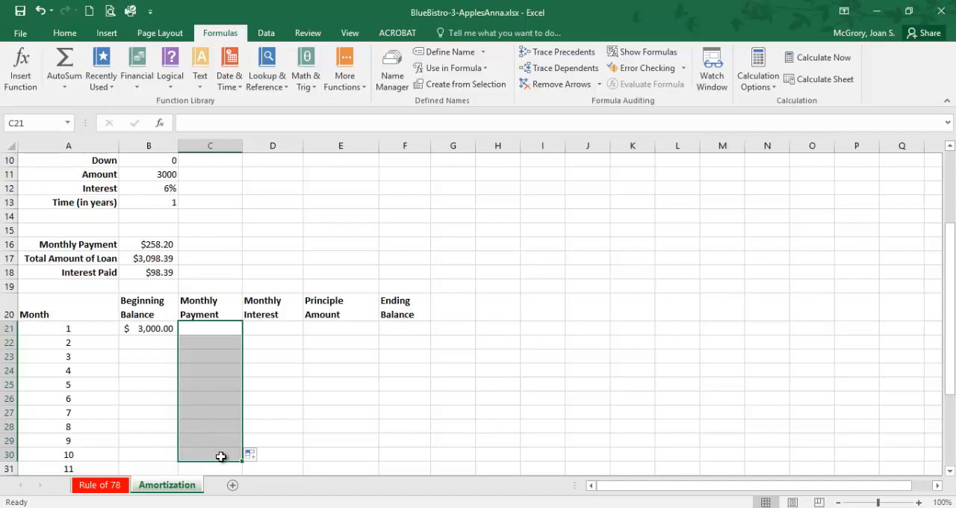
pyautogui.click(222, 452)
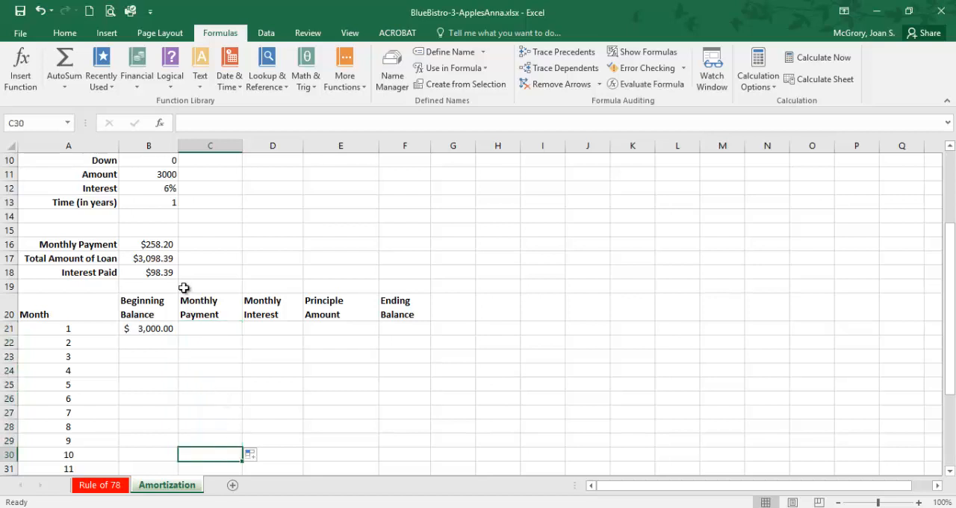
pyautogui.click(165, 243)
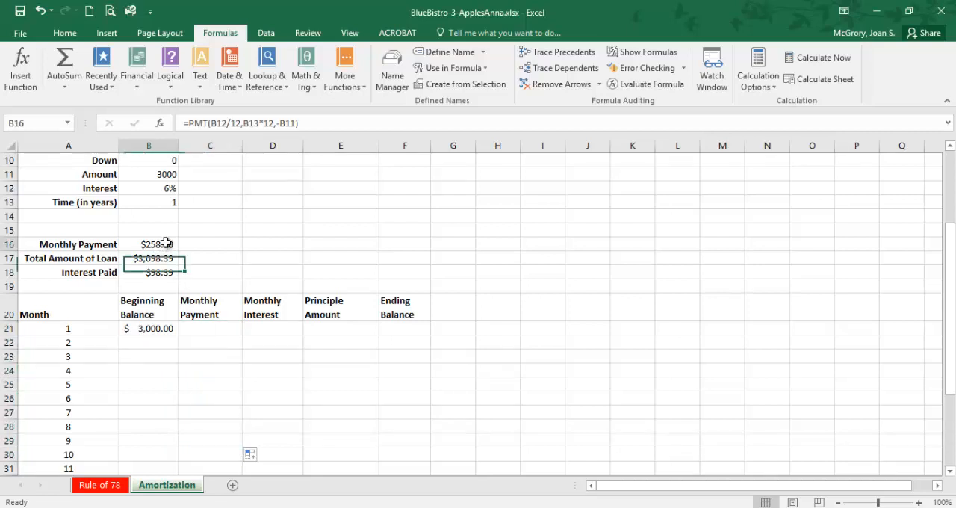
pyautogui.click(204, 334)
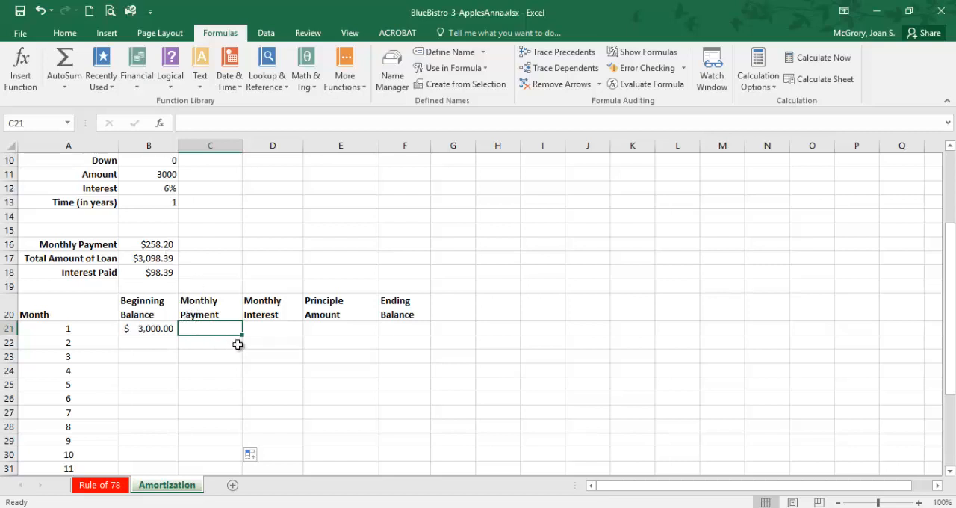
# Step: Switch to the PDF instructions in the browser and read the rest of item 35, highlighting the absolute formula =$B$16 for cell C21
pyautogui.click(331, 494)
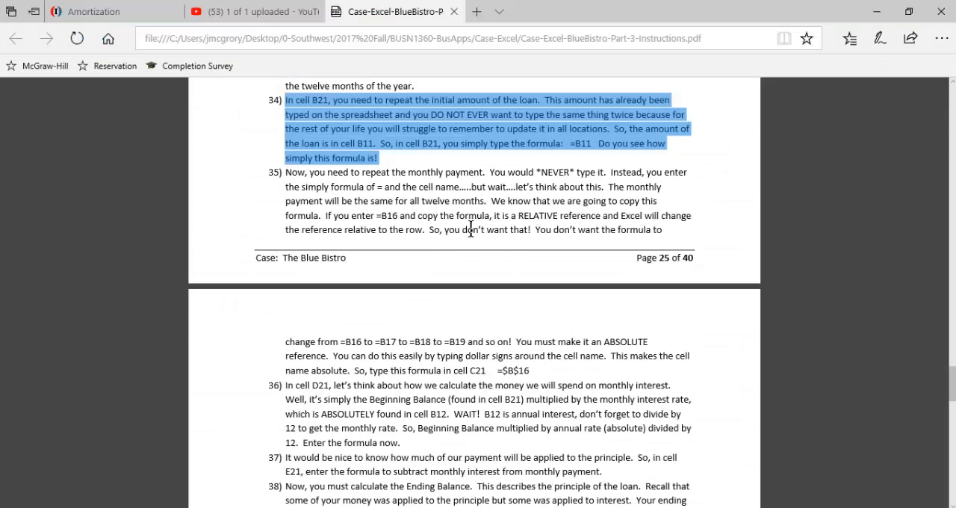
pyautogui.scroll(-1, 474, 226)
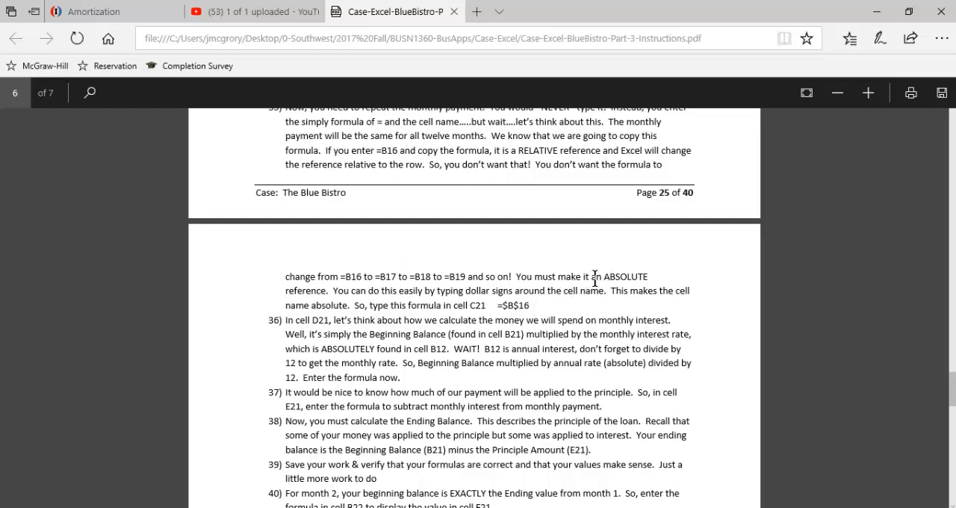
pyautogui.moveTo(534, 306); pyautogui.dragTo(502, 305)
pyautogui.click(523, 305)
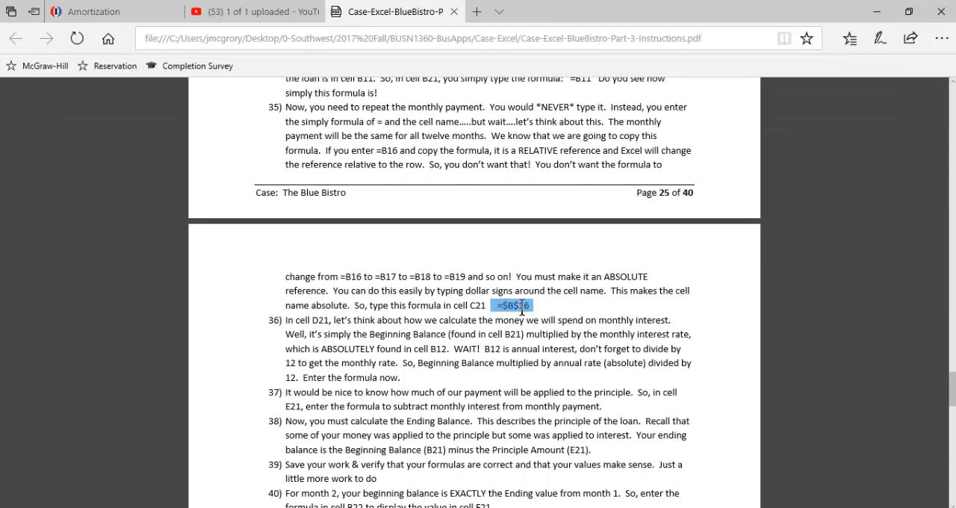
pyautogui.click(522, 306)
pyautogui.doubleClick(496, 307)
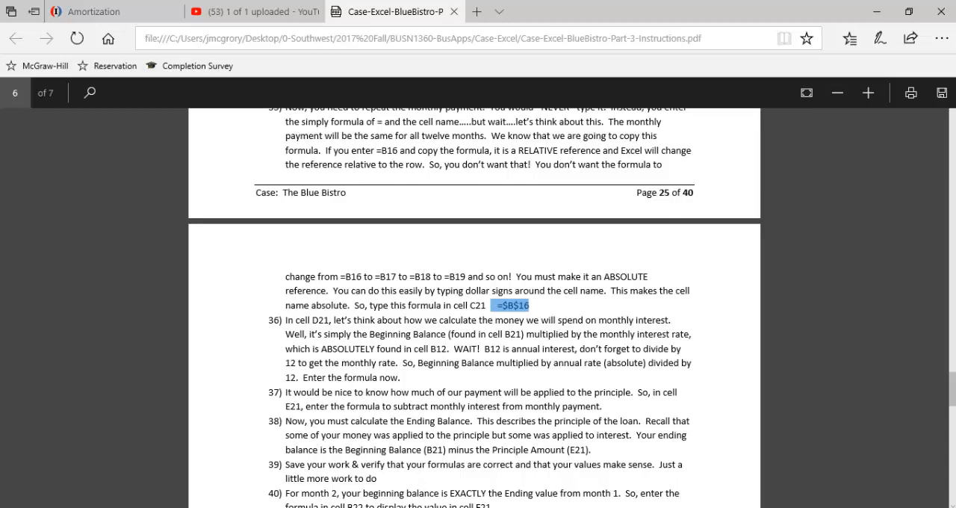
# Step: Switch back to the Excel workbook, enter the absolute reference =$B$16 in cell C21 as month 1's Monthly Payment, and review the formula
pyautogui.moveTo(636, 507)
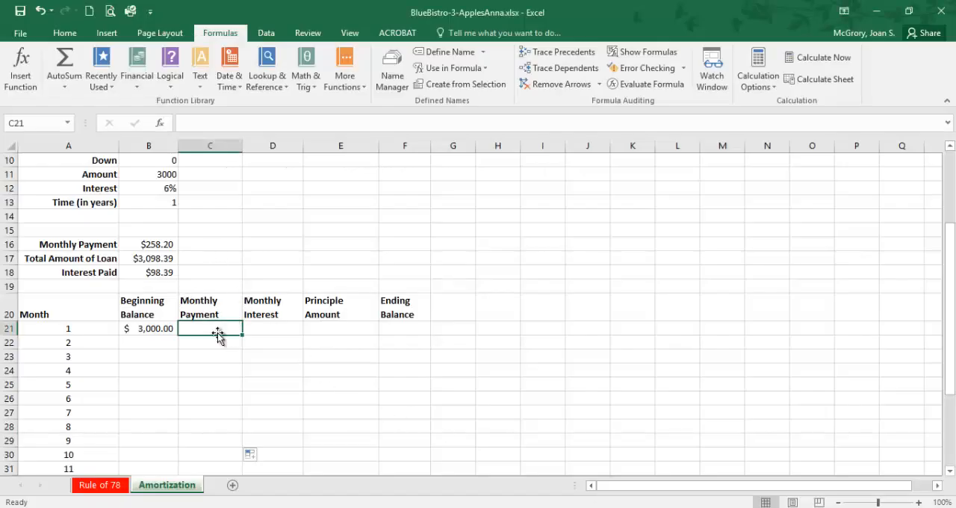
pyautogui.write('=')
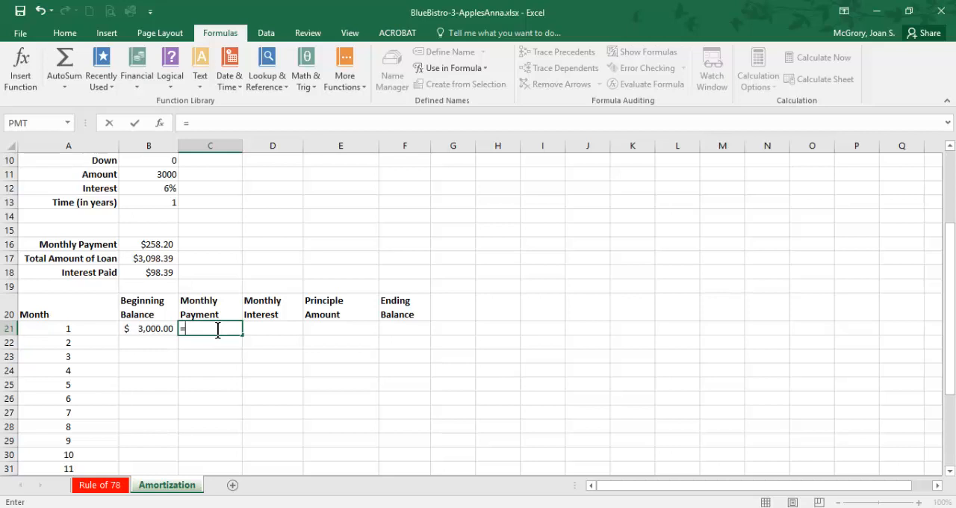
pyautogui.click(160, 244)
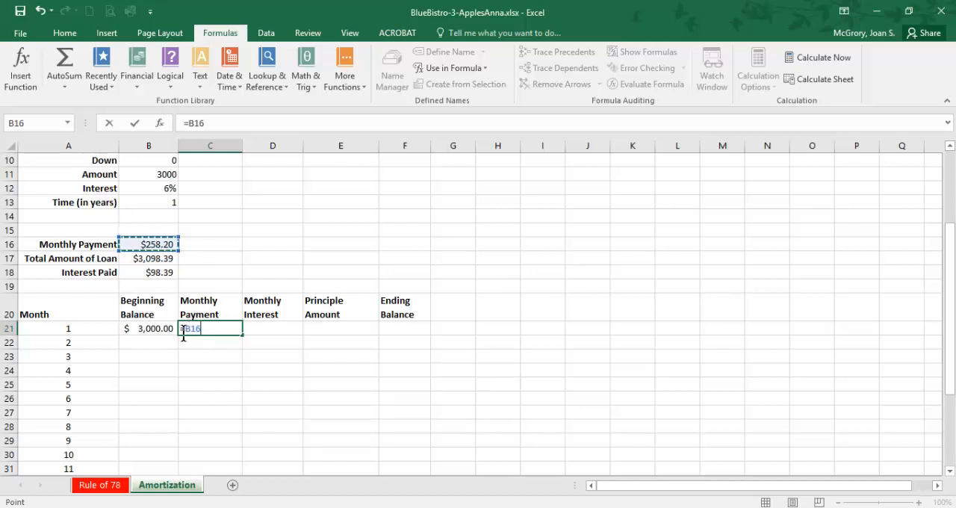
pyautogui.click(236, 335)
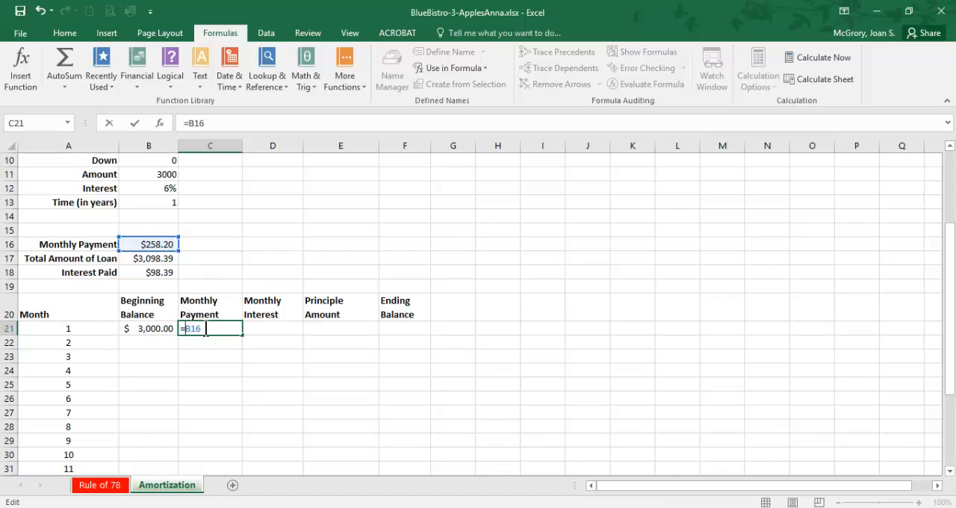
pyautogui.write('$')
pyautogui.click(199, 330)
pyautogui.write('$')
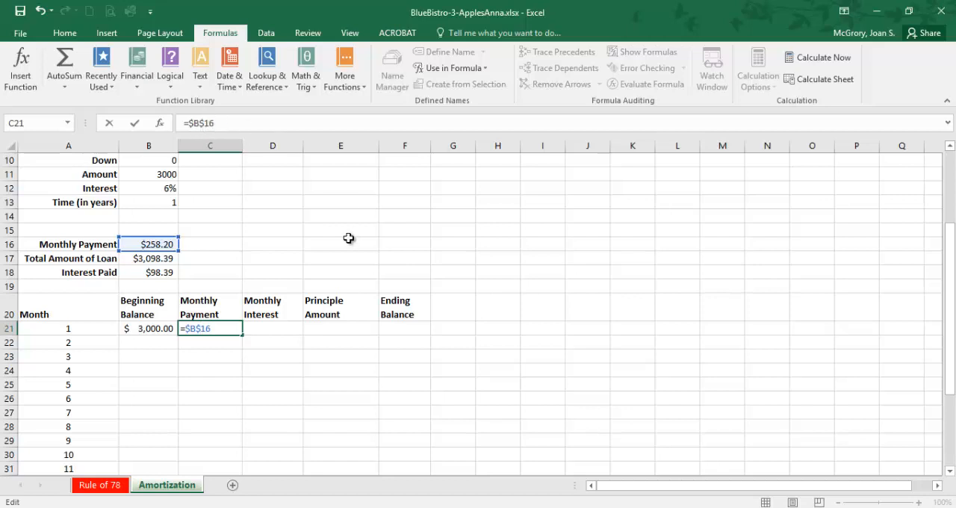
pyautogui.press('Return')
pyautogui.click(232, 329)
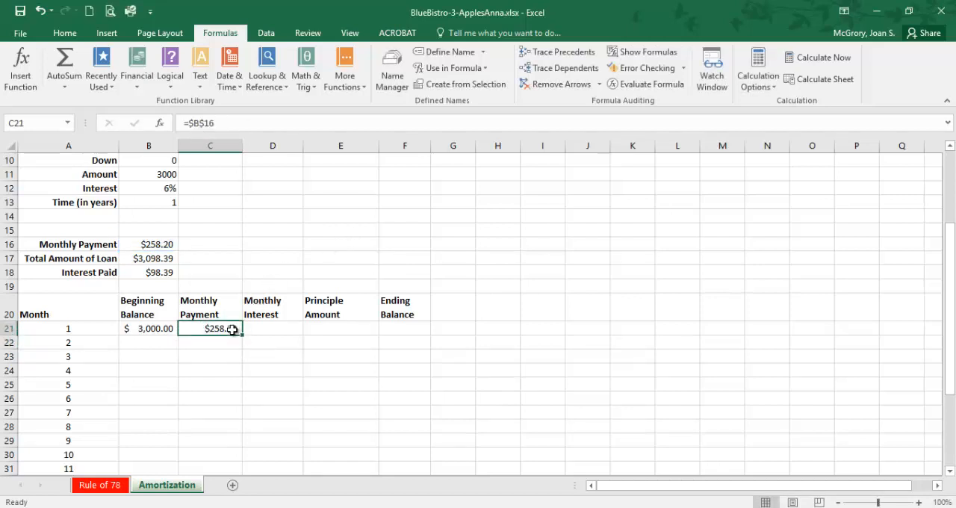
pyautogui.click(210, 369)
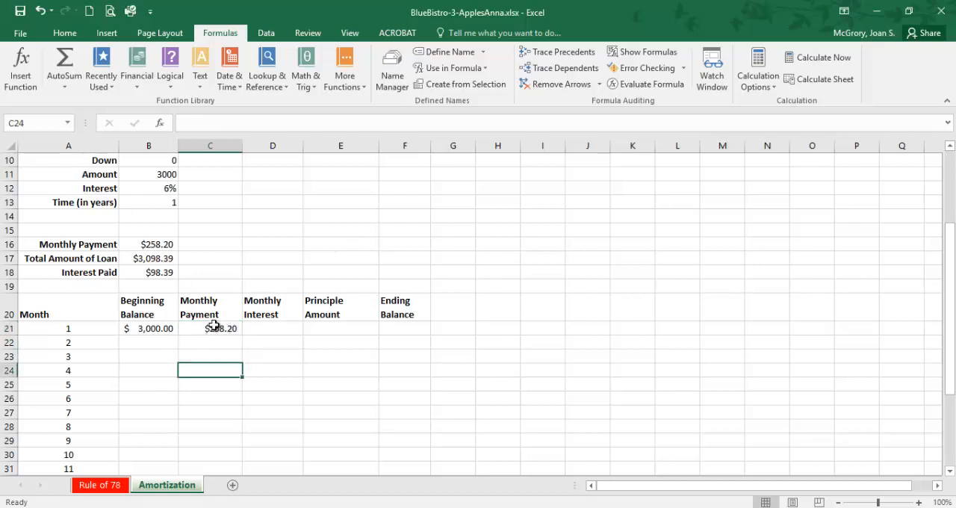
pyautogui.click(214, 328)
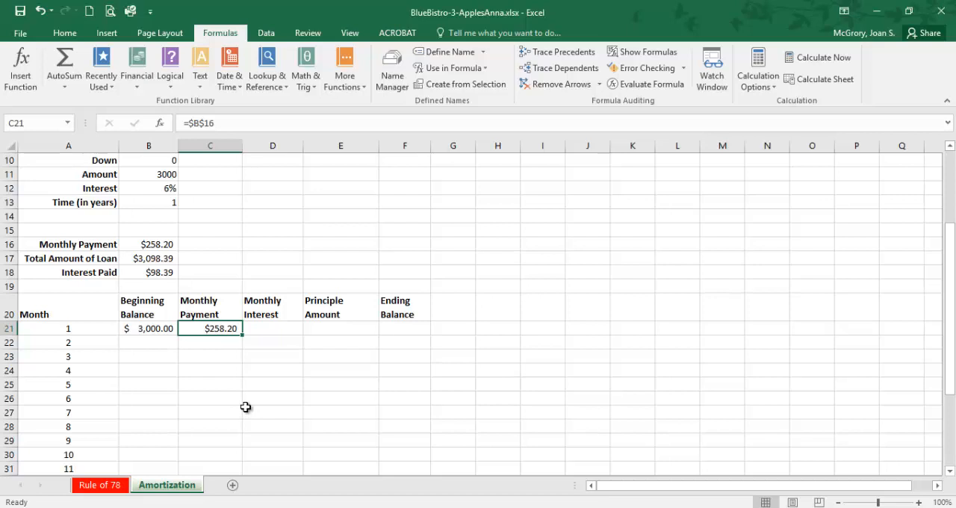
pyautogui.scroll(-1, 246, 406)
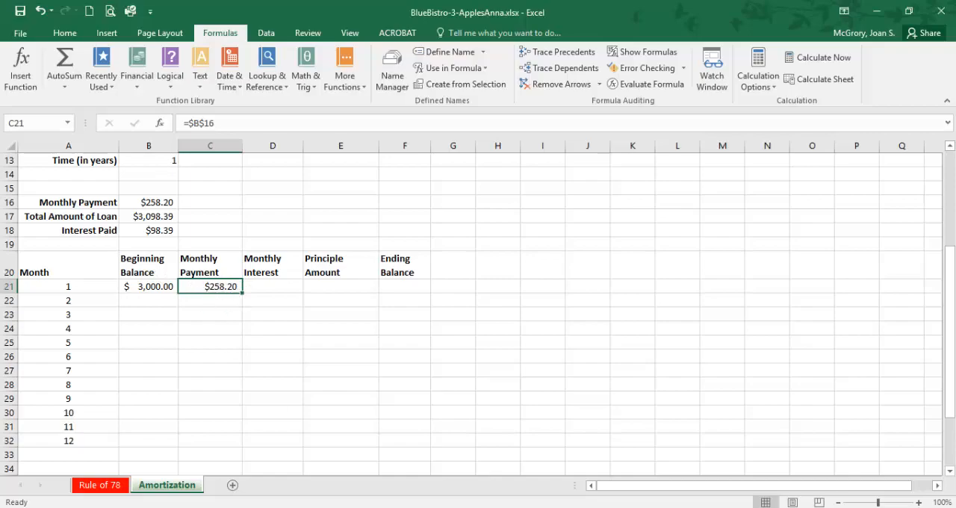
# Step: Switch to the PDF instructions to read the start of item 36 on monthly interest, and check the Beginning Balance in B21 of the Excel workbook
pyautogui.hotkey('alt', 'Tab')
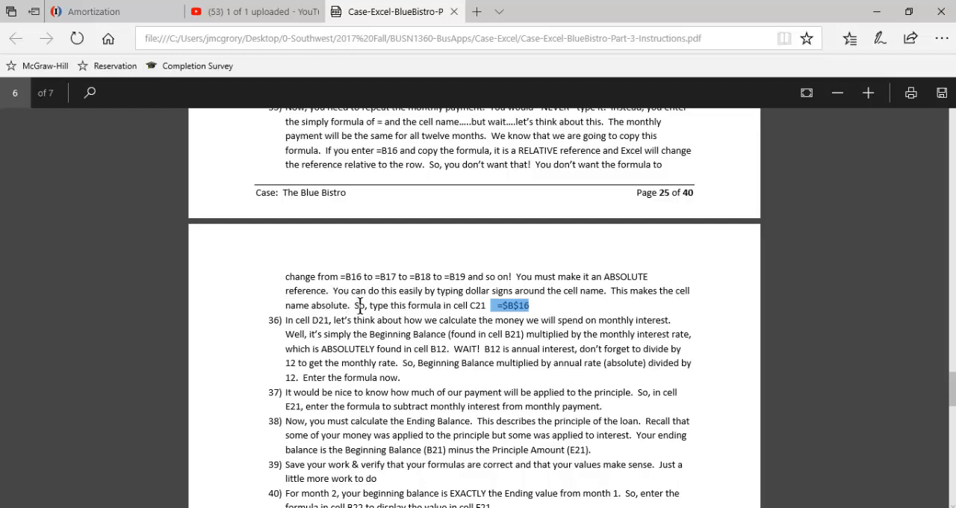
pyautogui.moveTo(355, 306); pyautogui.dragTo(409, 306)
pyautogui.click(538, 316)
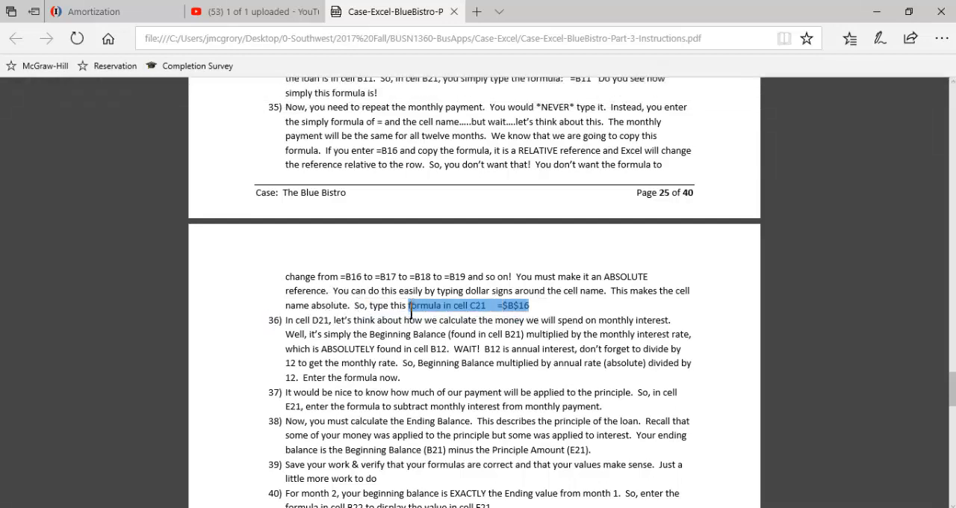
pyautogui.click(317, 347)
pyautogui.scroll(-1, 321, 357)
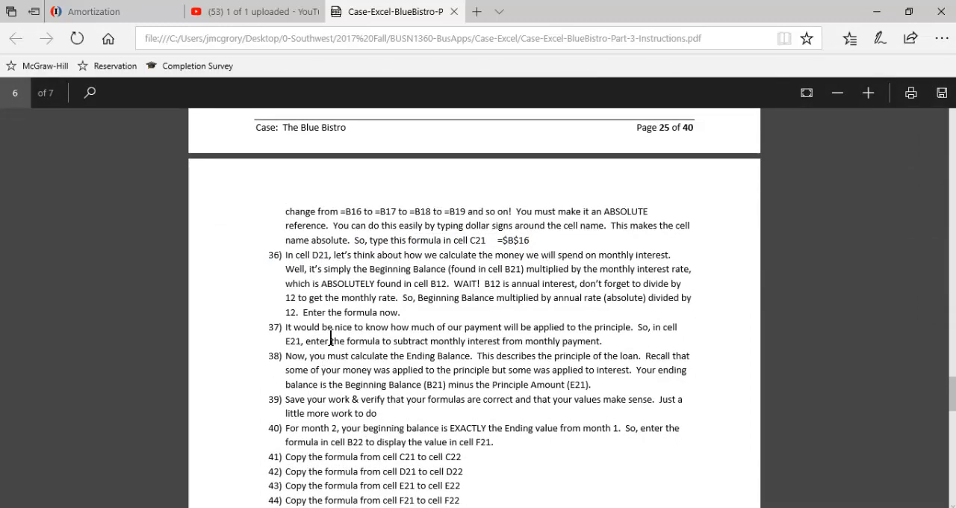
pyautogui.scroll(3, 327, 342)
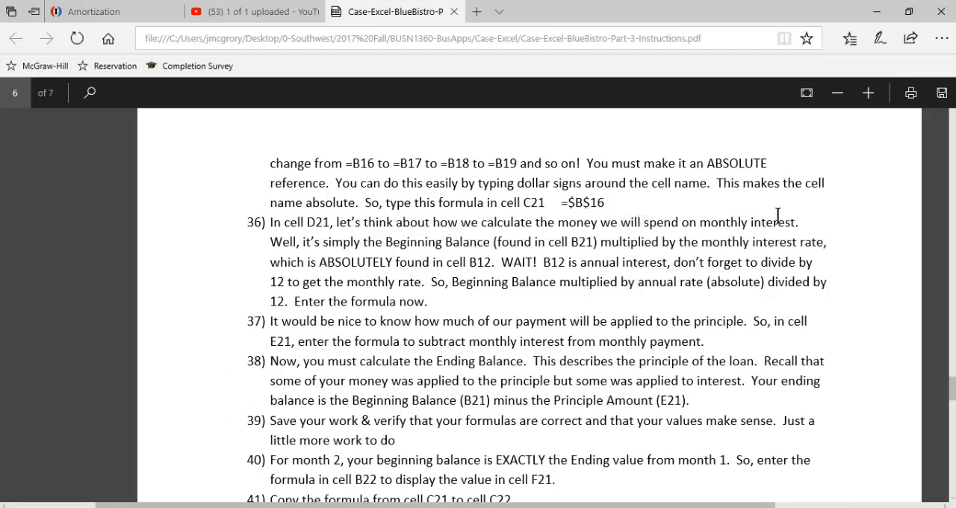
pyautogui.doubleClick(716, 223)
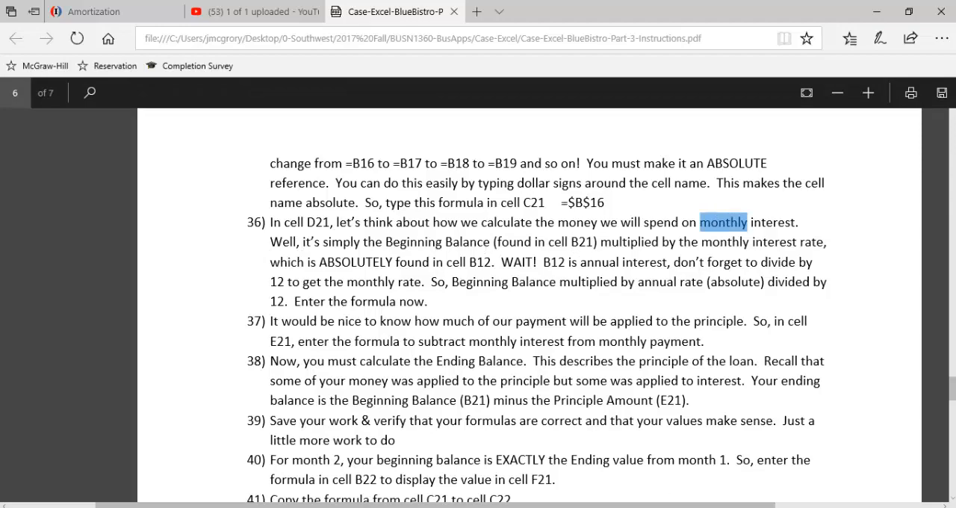
pyautogui.click(657, 507)
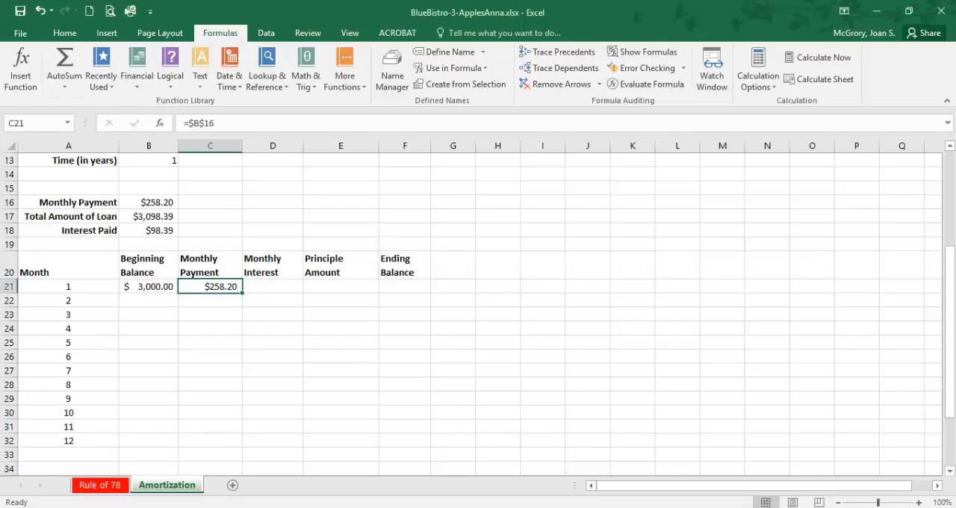
pyautogui.click(139, 286)
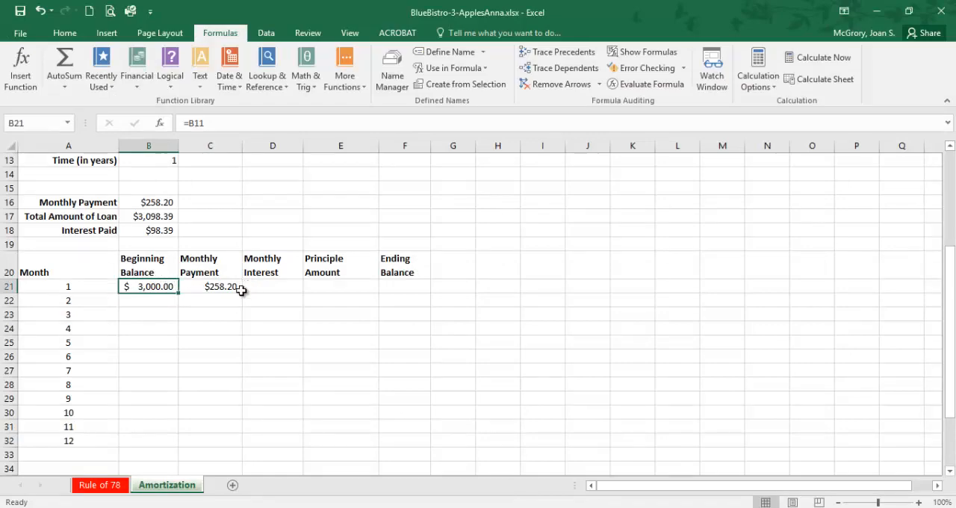
# Step: Return to the PDF to read item 36 on the absolute B12 rate divided by 12, and switch back to the Excel workbook
pyautogui.hotkey('alt', 'Tab')
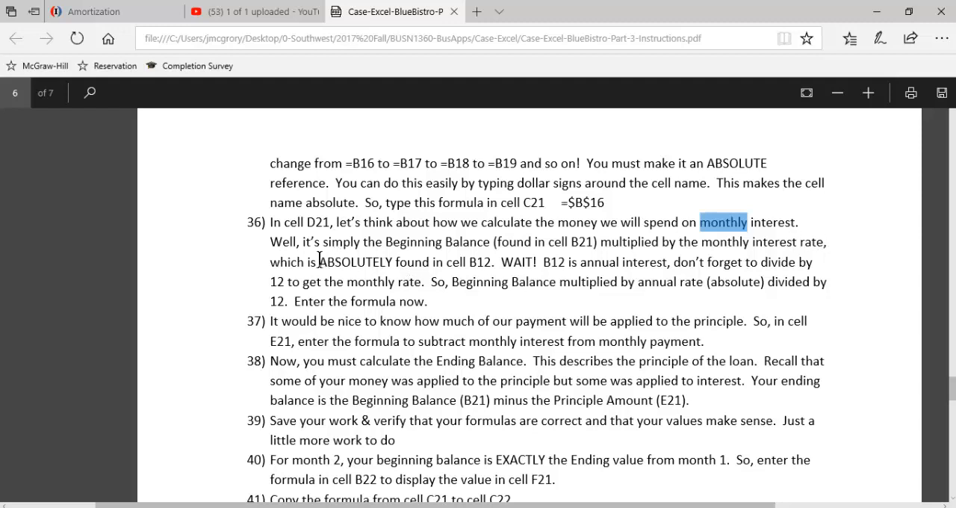
pyautogui.moveTo(320, 262); pyautogui.dragTo(381, 266)
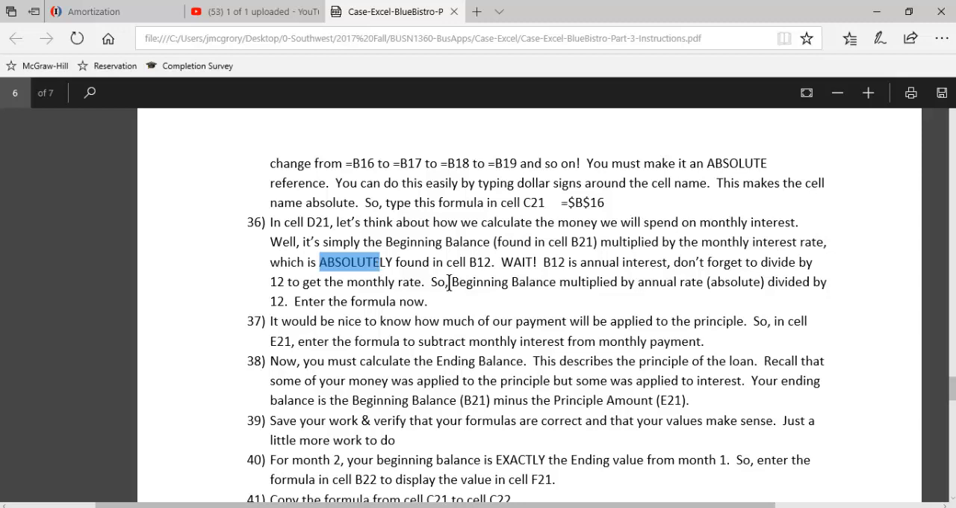
pyautogui.click(515, 258)
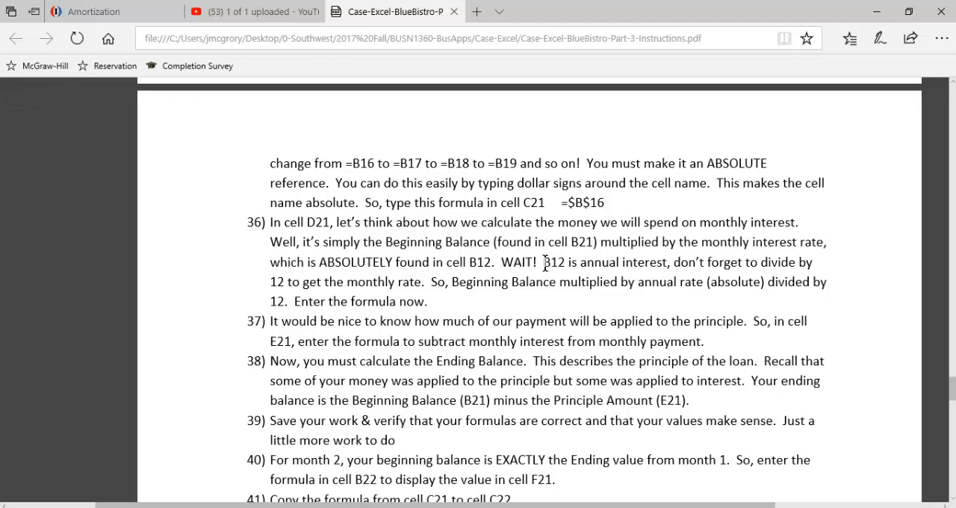
pyautogui.moveTo(548, 262); pyautogui.dragTo(647, 262)
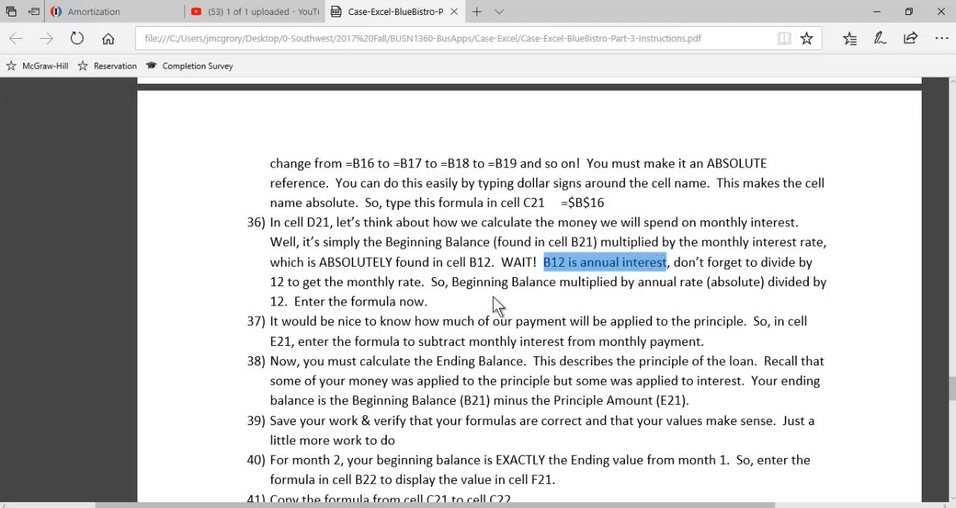
pyautogui.moveTo(420, 280); pyautogui.dragTo(414, 281)
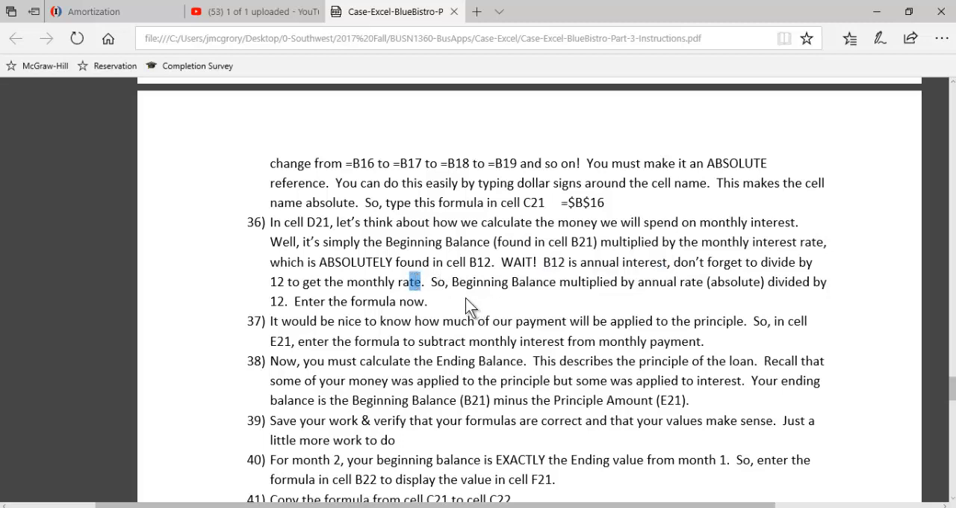
pyautogui.click(568, 281)
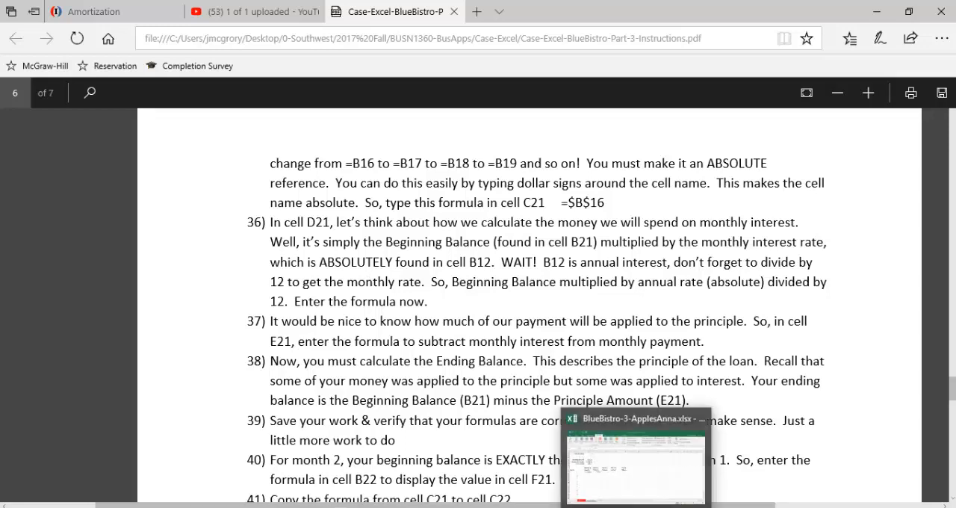
pyautogui.click(636, 507)
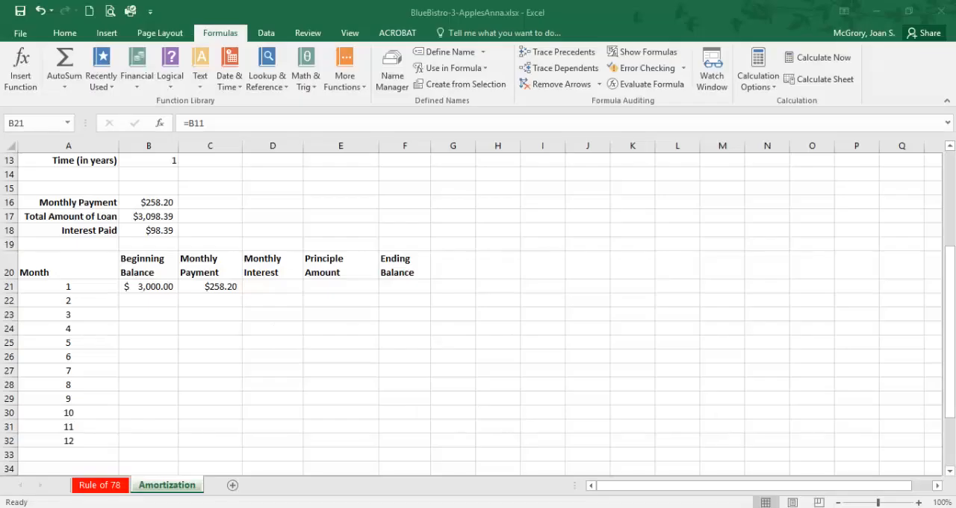
# Step: Build the Monthly Interest formula =B21*B12/12 in cell D21 for month 1
pyautogui.click(277, 284)
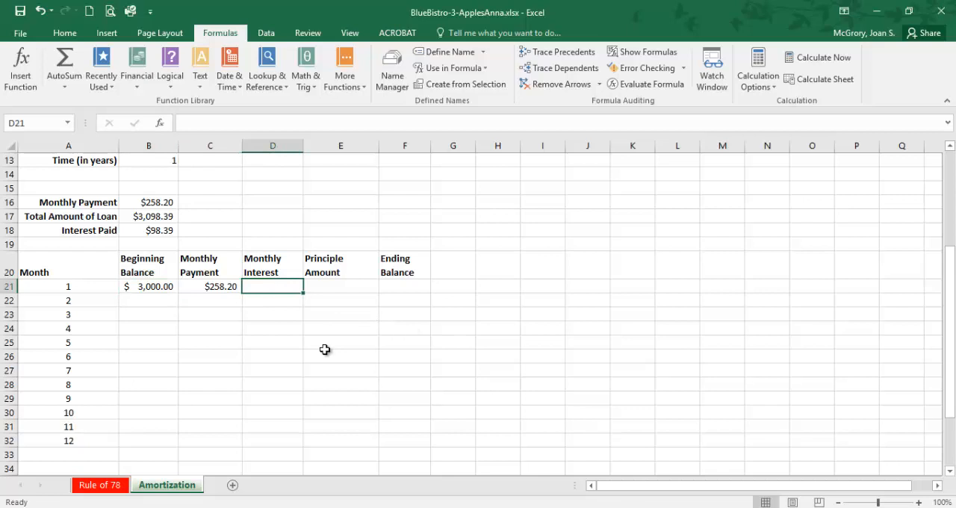
pyautogui.write('=')
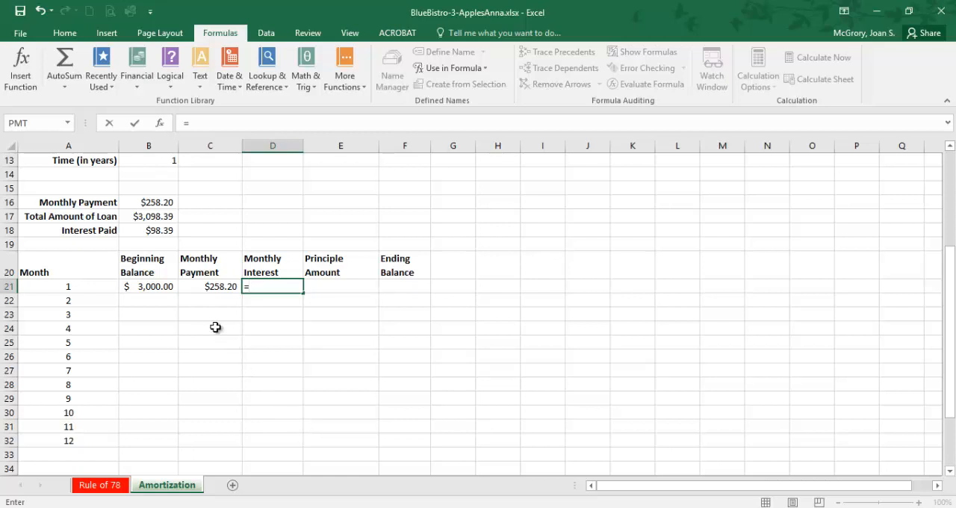
pyautogui.click(161, 288)
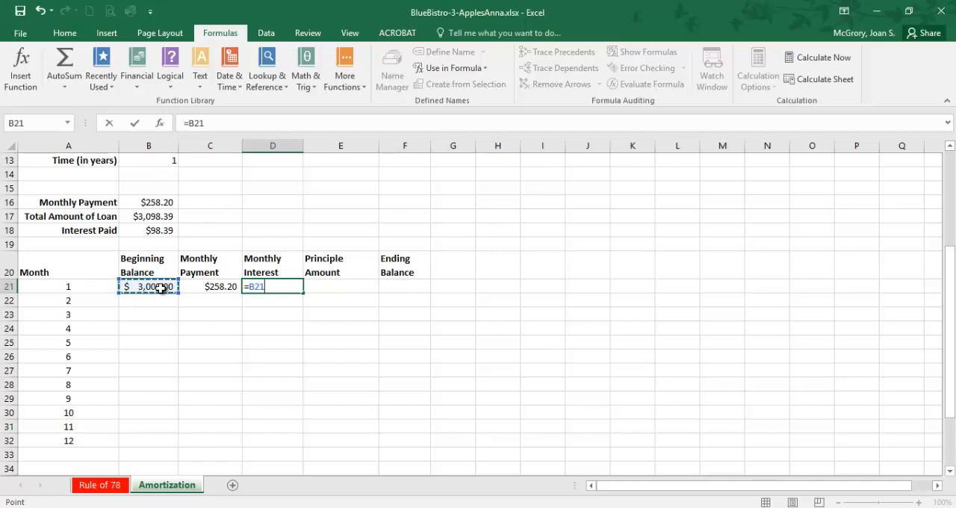
pyautogui.write('*')
pyautogui.scroll(1, 161, 288)
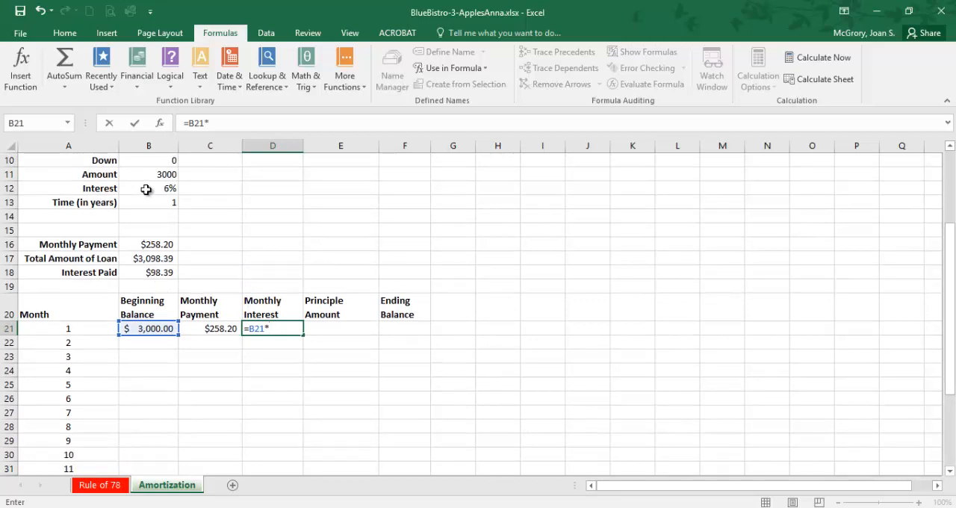
pyautogui.click(146, 190)
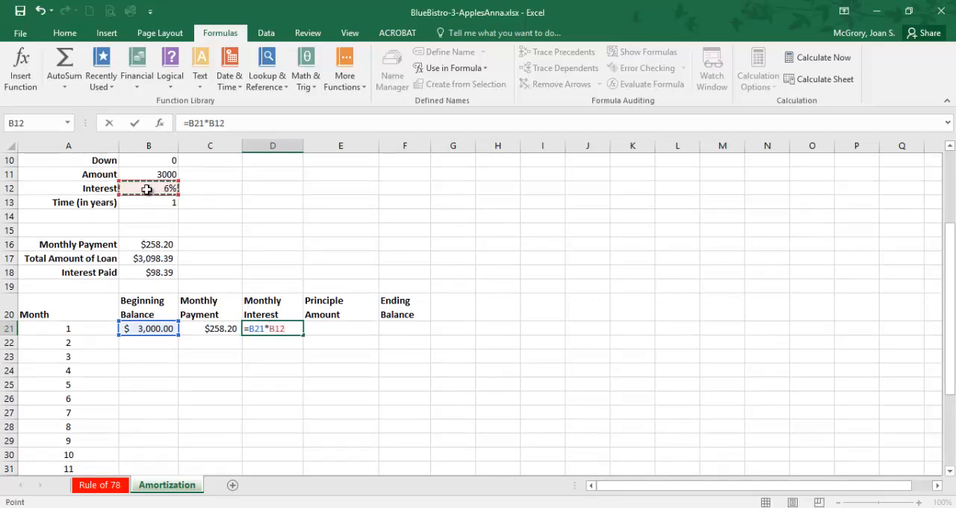
pyautogui.write('/12')
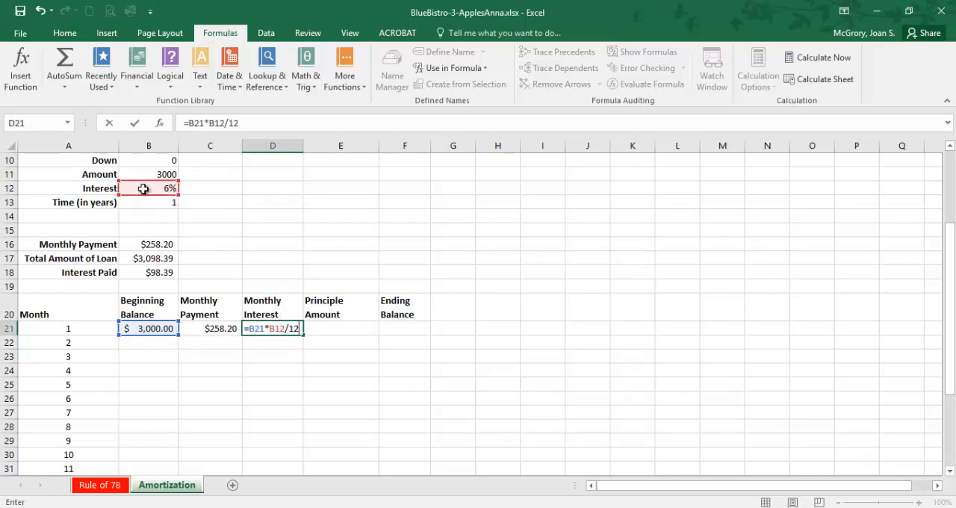
# Step: Make the B12 reference in D21 absolute so the formula reads =B21*$B$12/12, enter it, and review the cell's formula
pyautogui.click(208, 123)
pyautogui.write('$B')
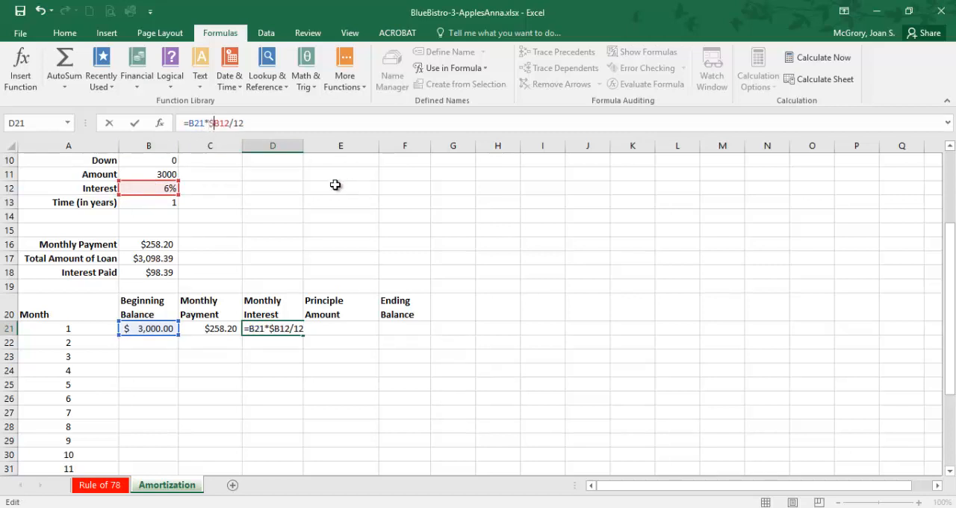
pyautogui.write('$')
pyautogui.press('Return')
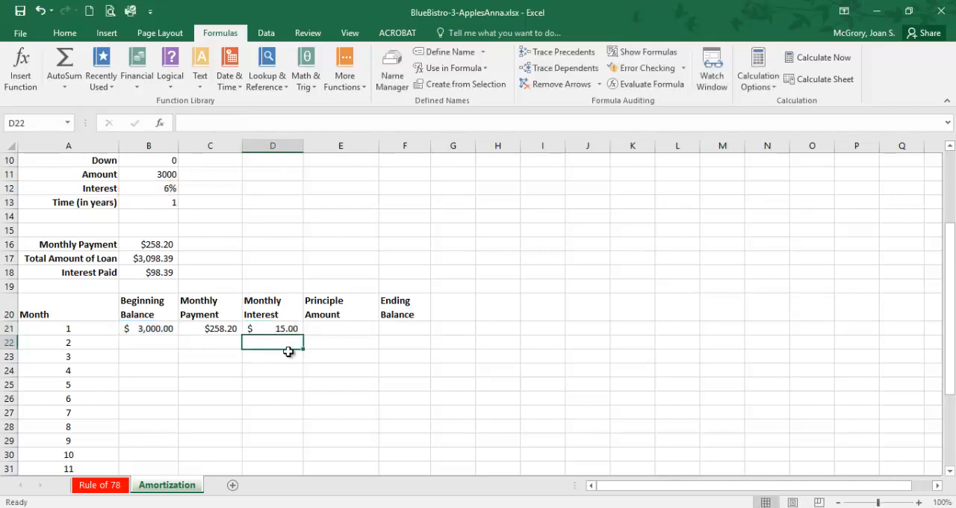
pyautogui.click(285, 329)
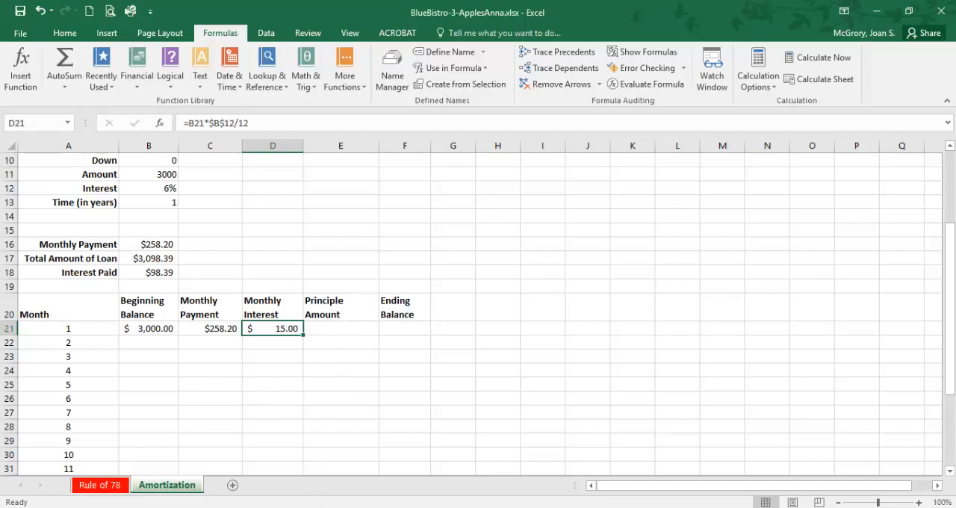
# Step: Switch to the PDF instructions, checking back with the Excel workbook, and highlight item 37's first sentence about the payment applied to the principle
pyautogui.moveTo(327, 507)
pyautogui.hotkey('alt', 'Tab')
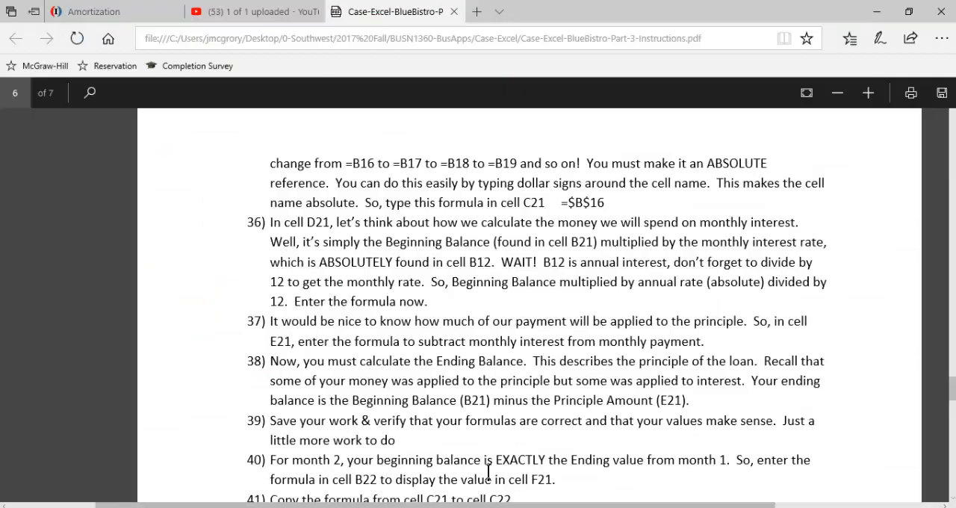
pyautogui.hotkey('alt', 'Tab')
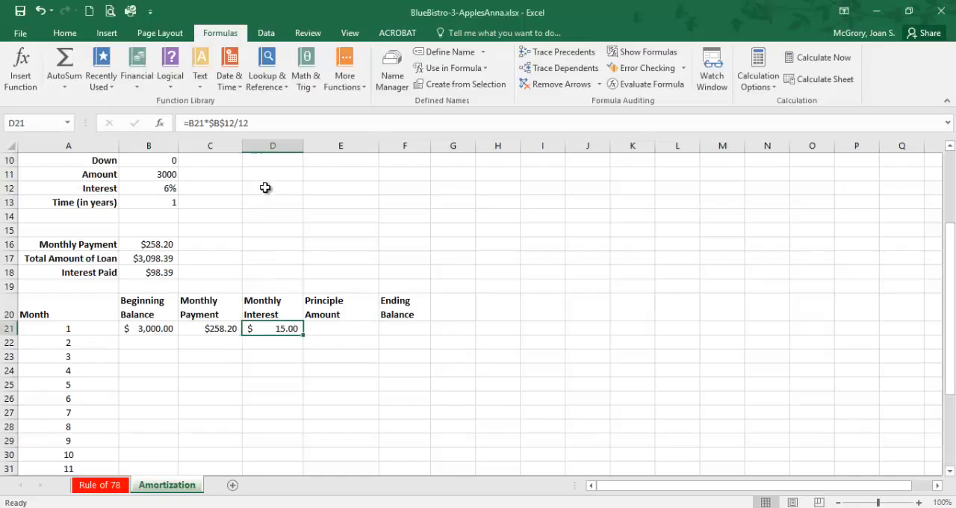
pyautogui.hotkey('alt', 'Tab')
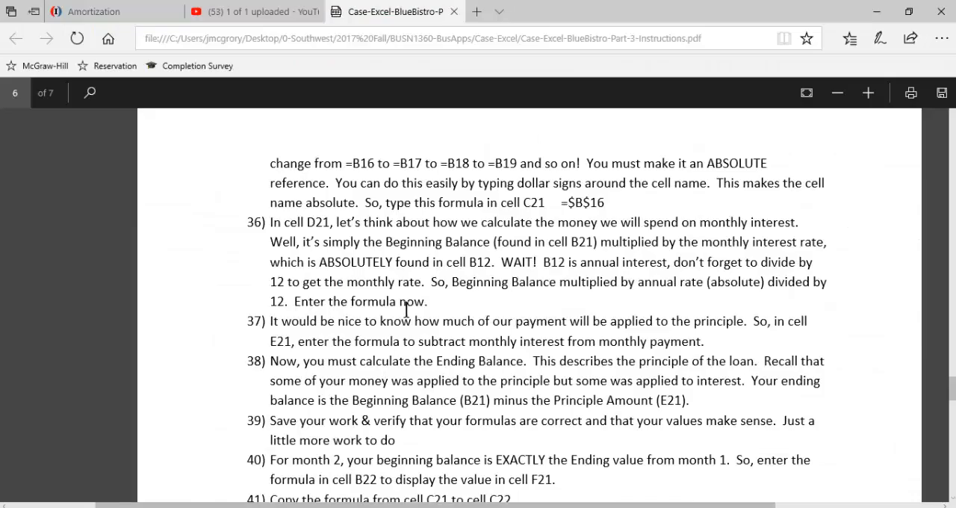
pyautogui.scroll(-1, 306, 278)
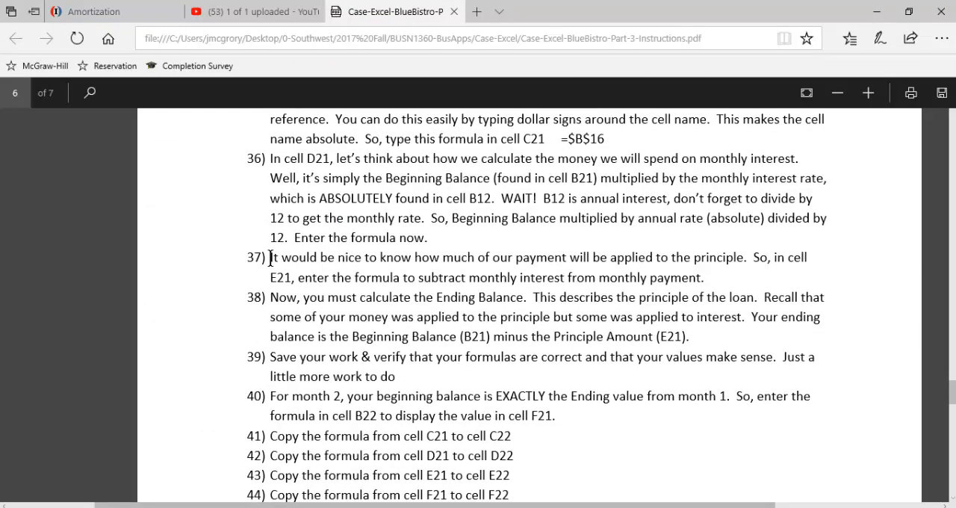
pyautogui.moveTo(270, 256); pyautogui.dragTo(718, 255)
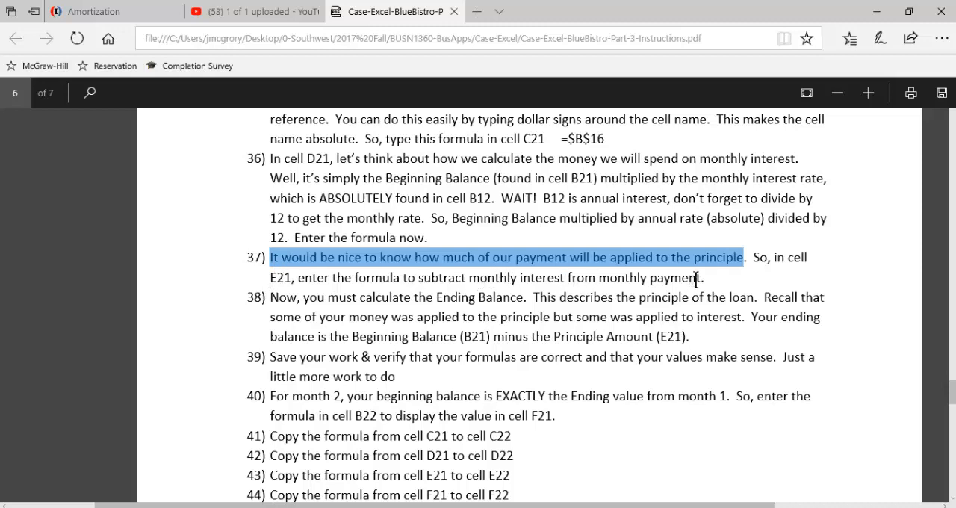
# Step: Switch to the Excel workbook, select cell E21, and recheck item 37 in the PDF on subtracting monthly interest from monthly payment
pyautogui.click(667, 507)
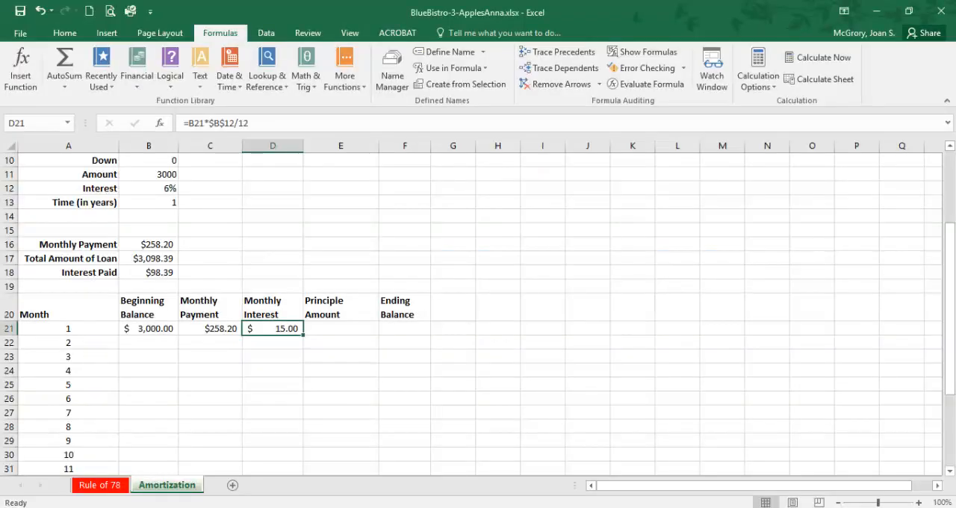
pyautogui.click(337, 330)
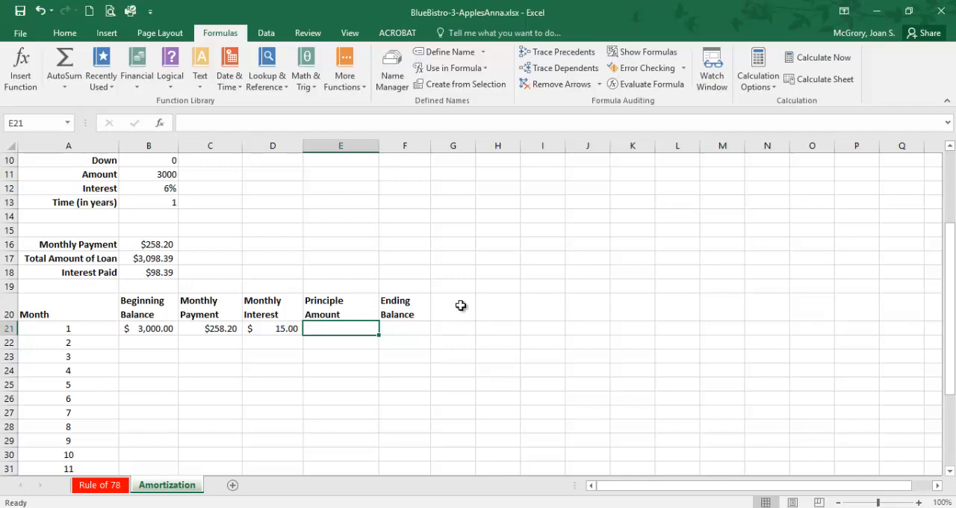
pyautogui.click(389, 507)
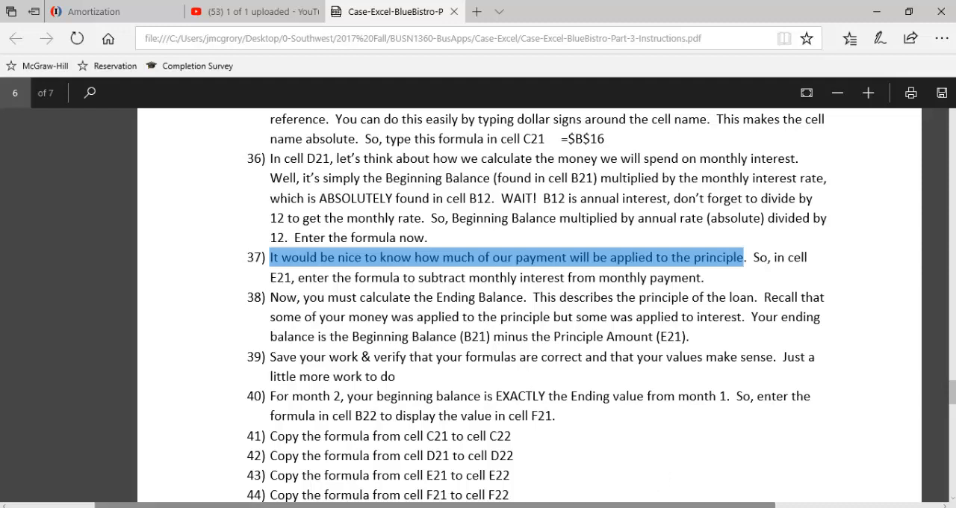
pyautogui.click(640, 507)
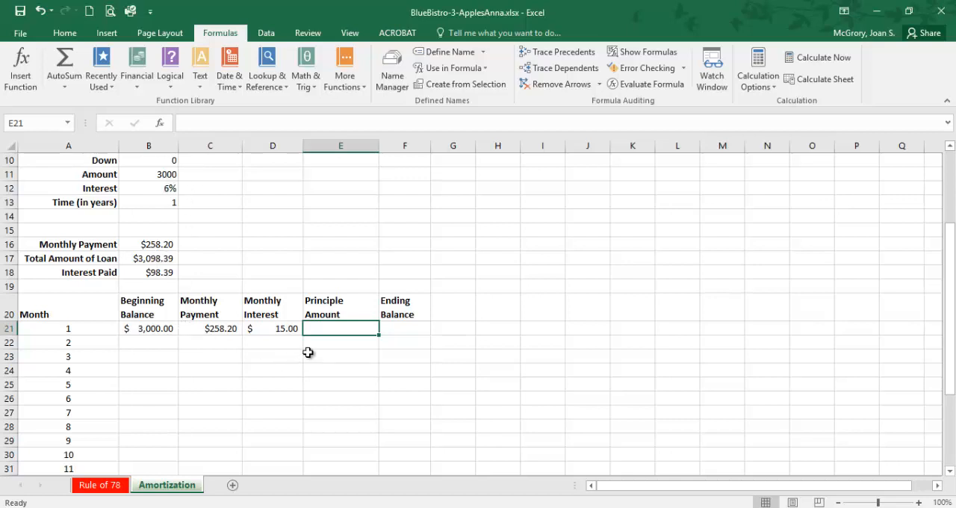
pyautogui.hotkey('alt', 'Tab')
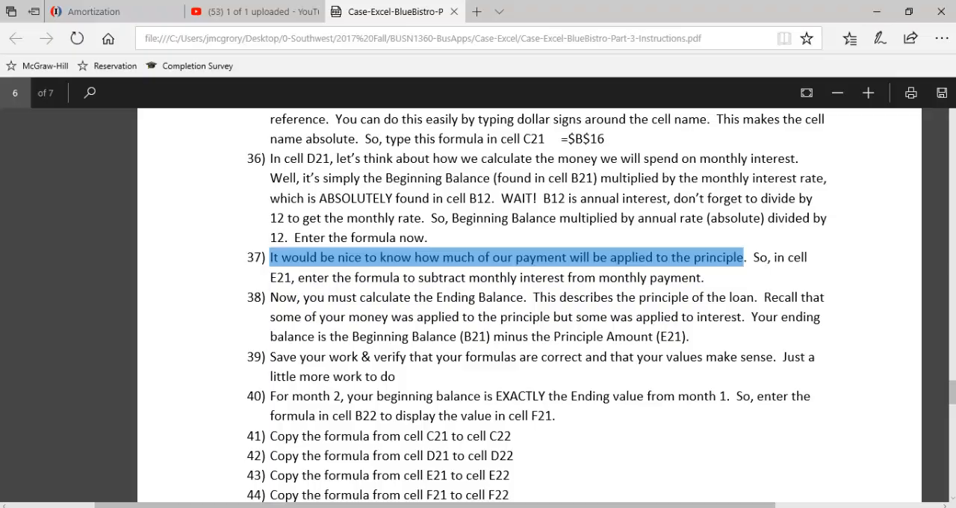
pyautogui.hotkey('alt', 'Tab')
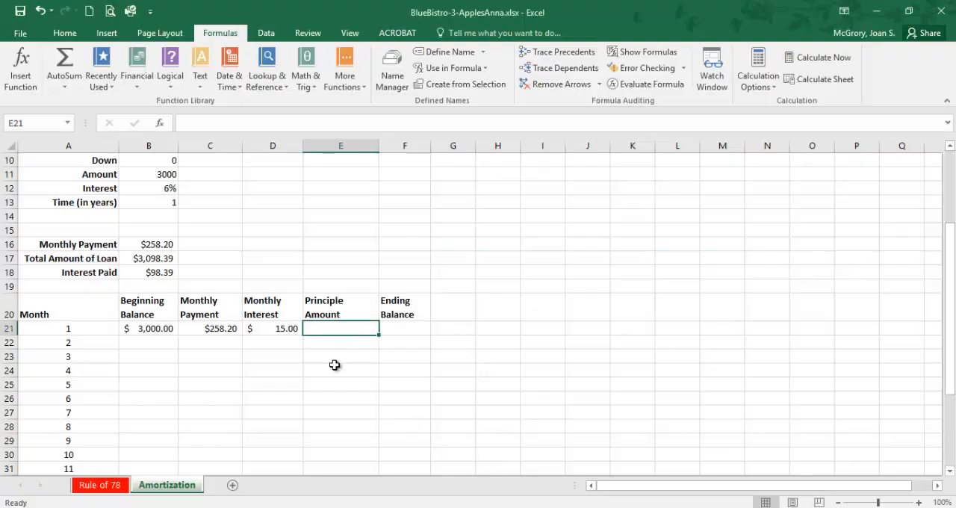
# Step: Enter the formula =C21-D21 in cell E21 as month 1's Principle Amount
pyautogui.write('=')
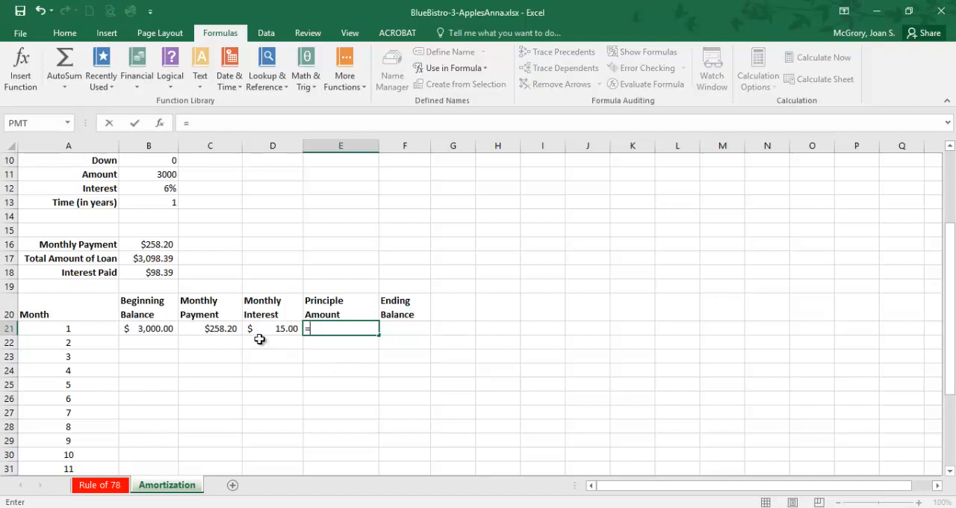
pyautogui.click(210, 331)
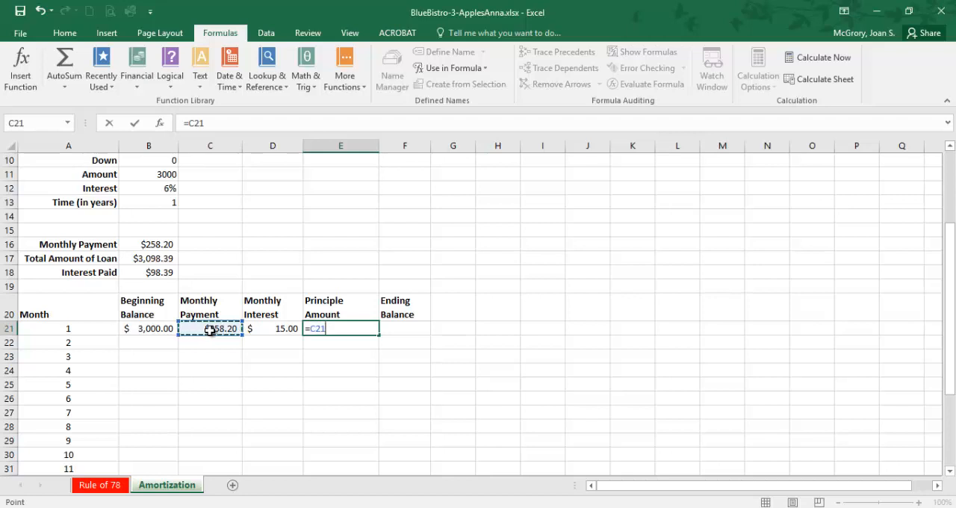
pyautogui.write('-')
pyautogui.click(282, 329)
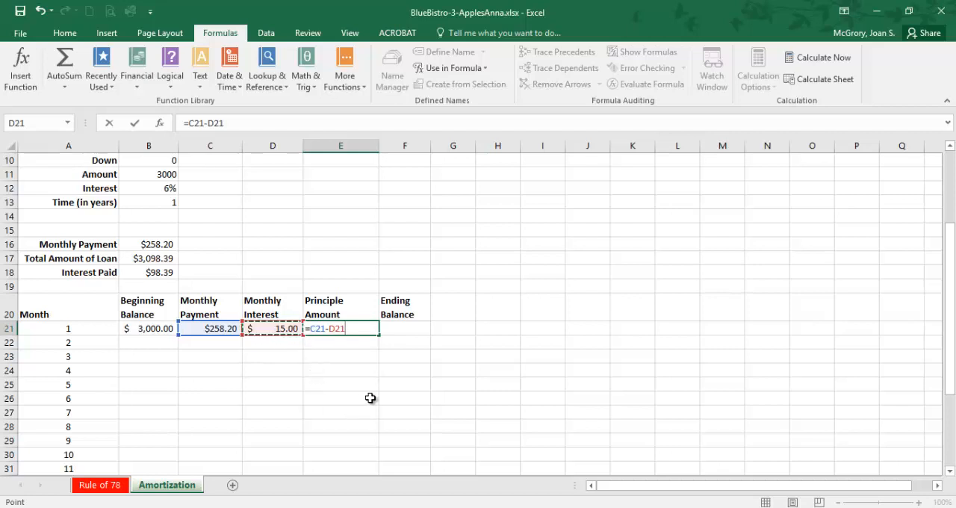
pyautogui.press('Tab')
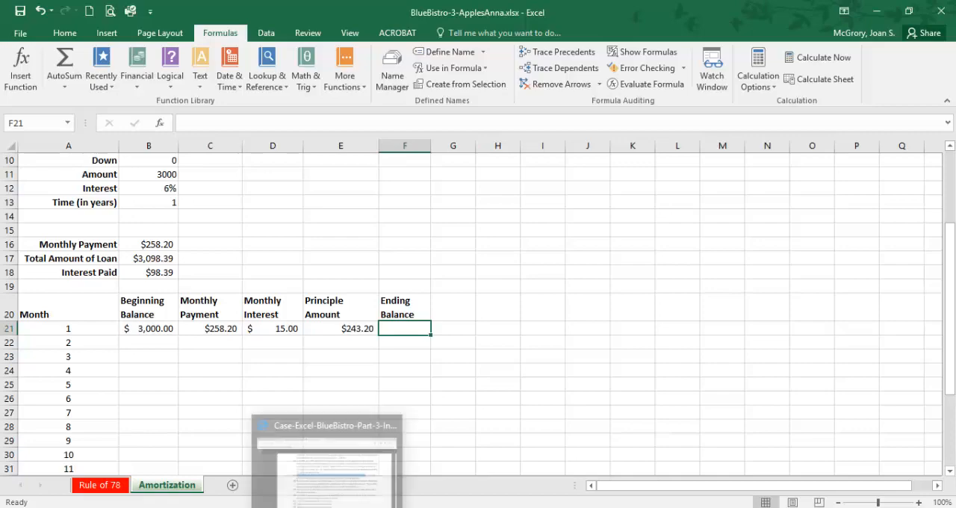
# Step: Switch to the PDF instructions and read item 38 on the Ending Balance, highlighting "principle of the loan", B21 and Principle Amount (E21)
pyautogui.click(328, 507)
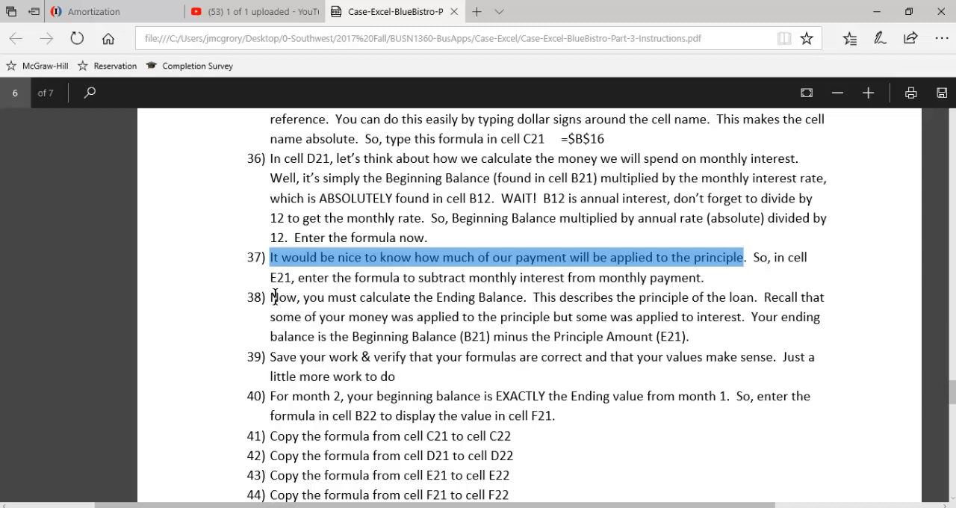
pyautogui.click(336, 306)
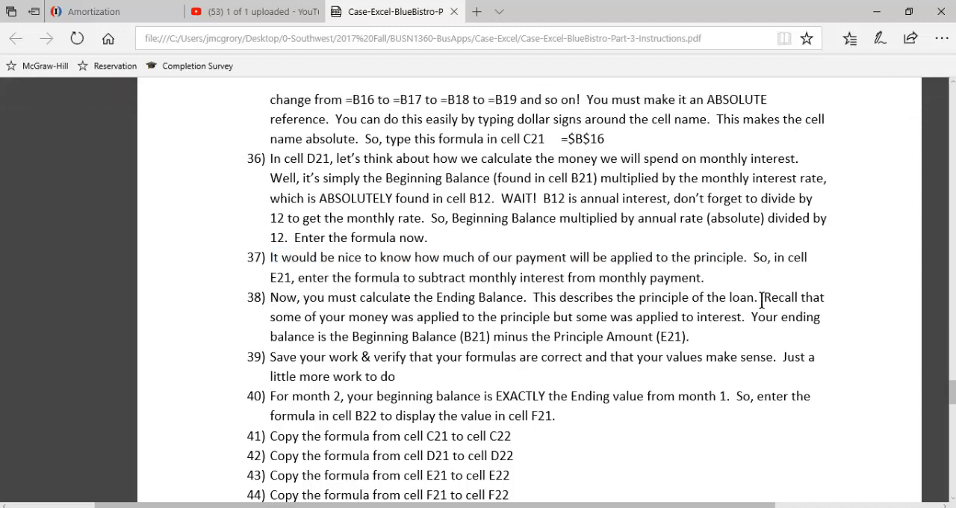
pyautogui.moveTo(747, 300); pyautogui.dragTo(650, 304)
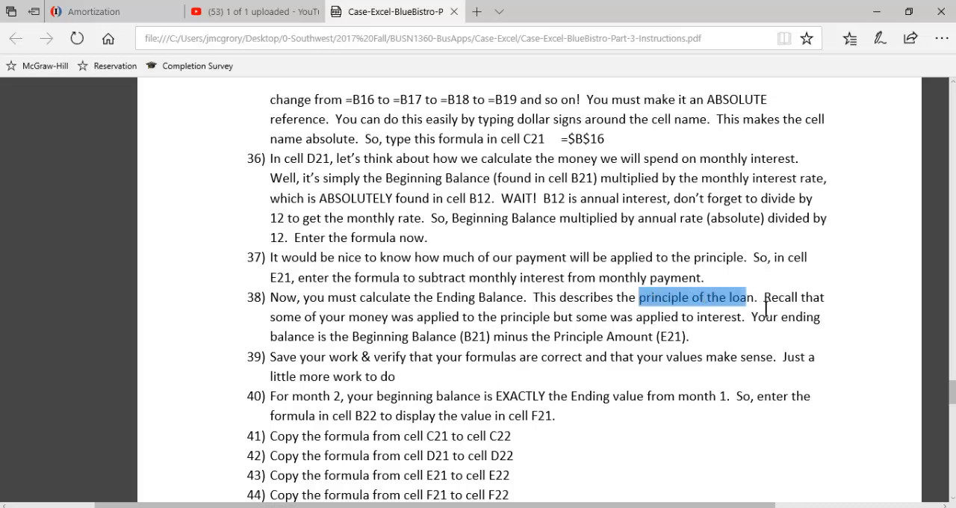
pyautogui.moveTo(755, 298); pyautogui.dragTo(676, 300)
pyautogui.scroll(-2, 346, 323)
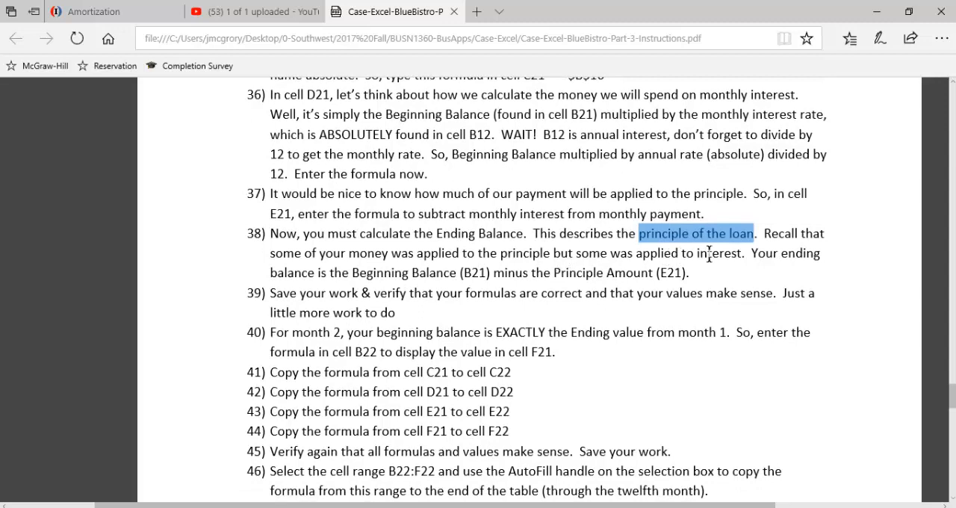
pyautogui.doubleClick(475, 271)
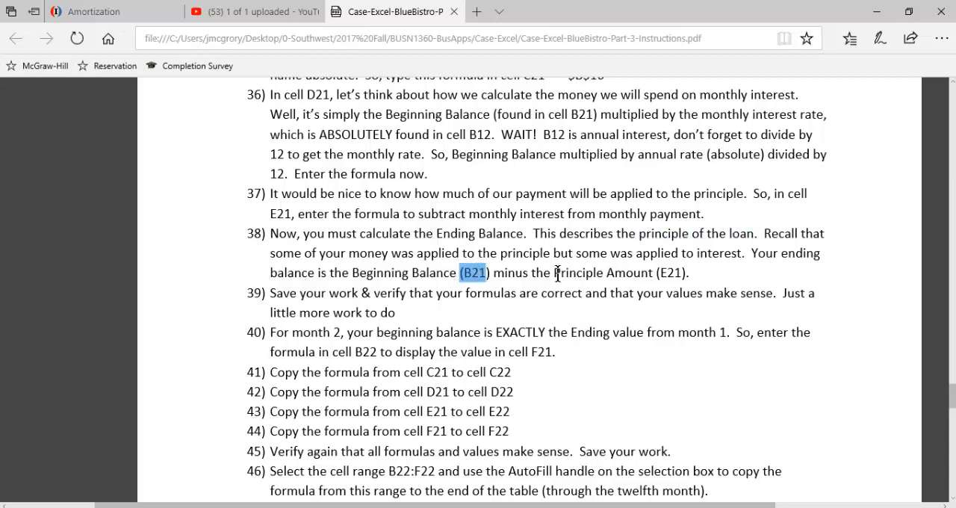
pyautogui.moveTo(558, 274); pyautogui.dragTo(680, 273)
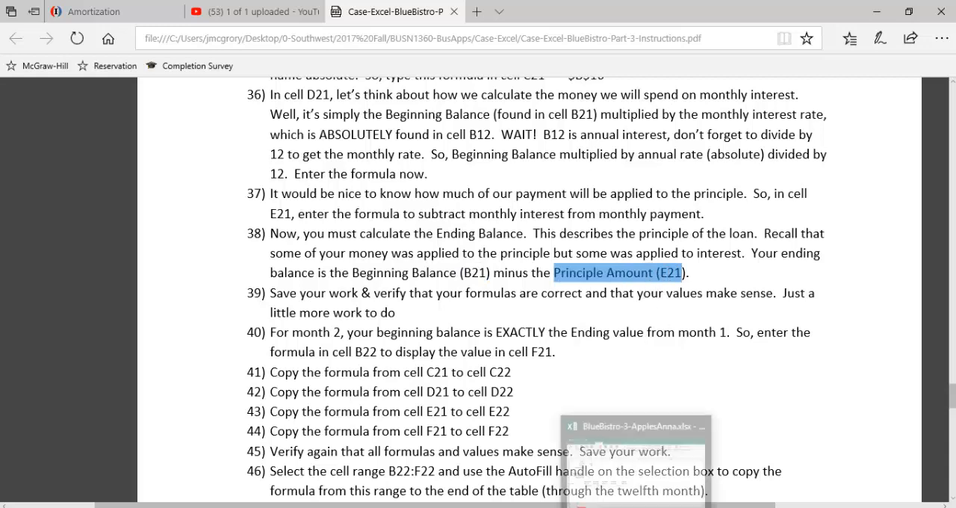
# Step: Switch to the Excel workbook and enter the formula =B21-E21 in cell F21 as month 1's Ending Balance
pyautogui.click(638, 505)
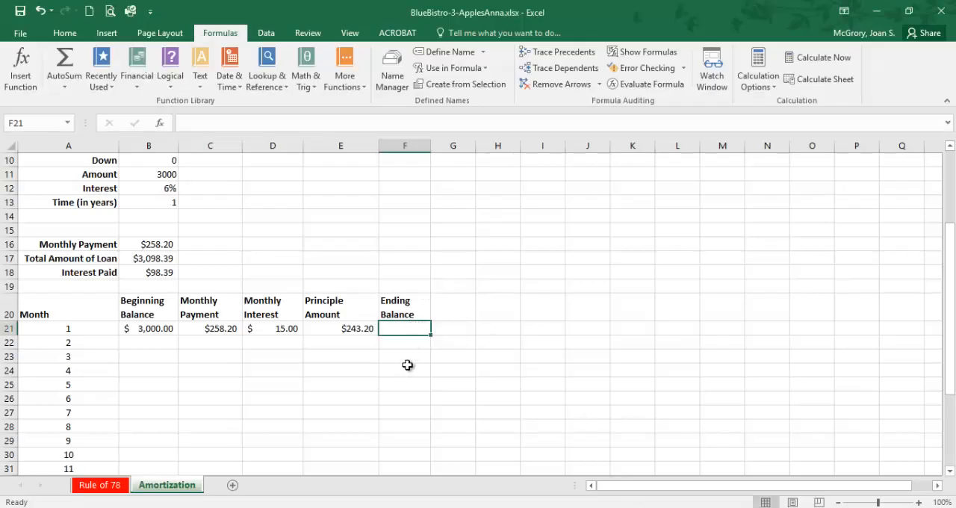
pyautogui.write('=')
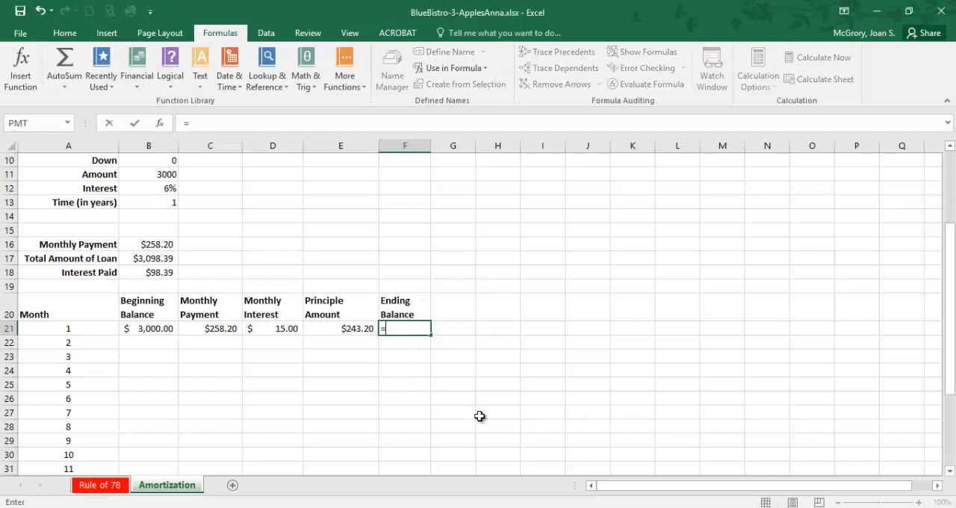
pyautogui.click(153, 330)
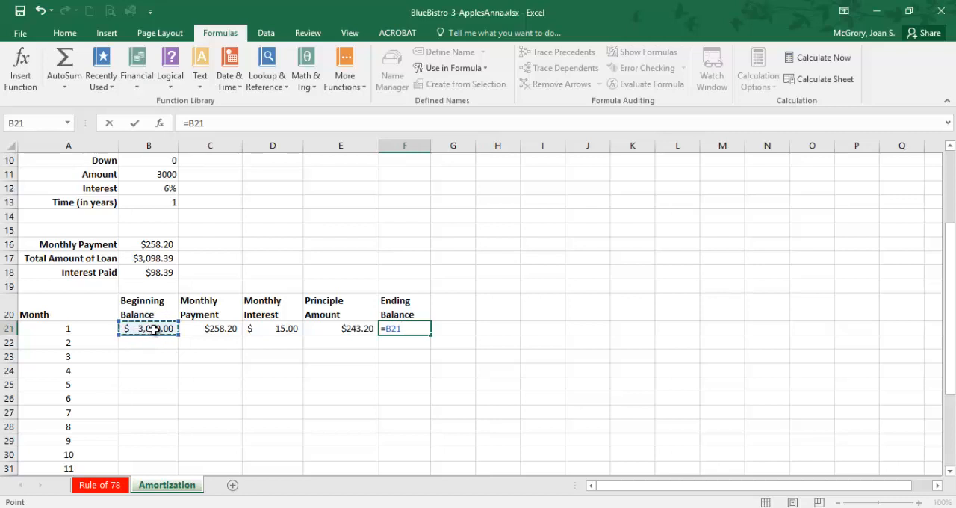
pyautogui.write('-')
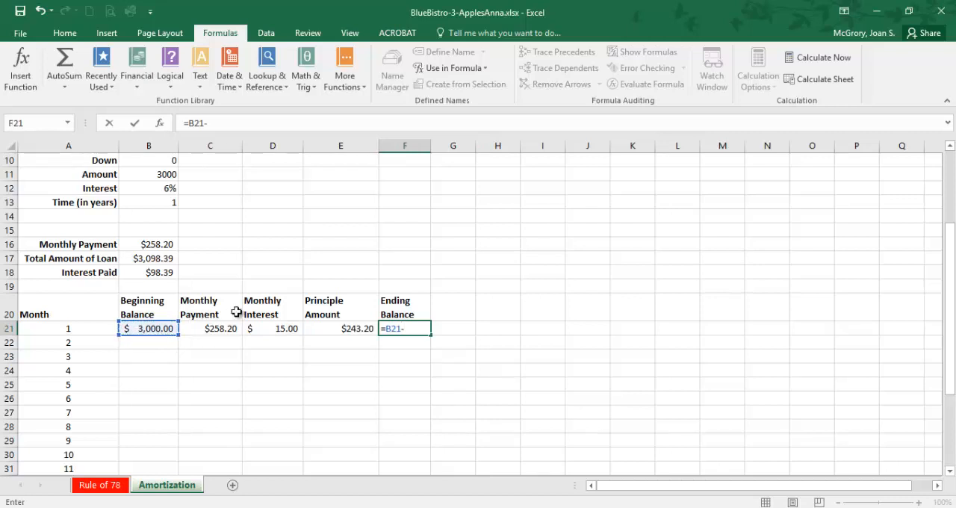
pyautogui.click(343, 331)
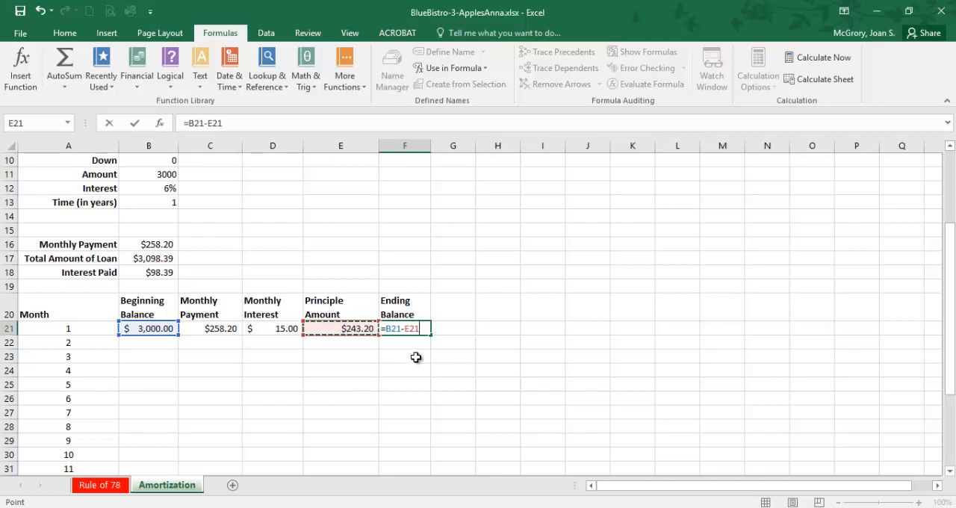
pyautogui.press('Return')
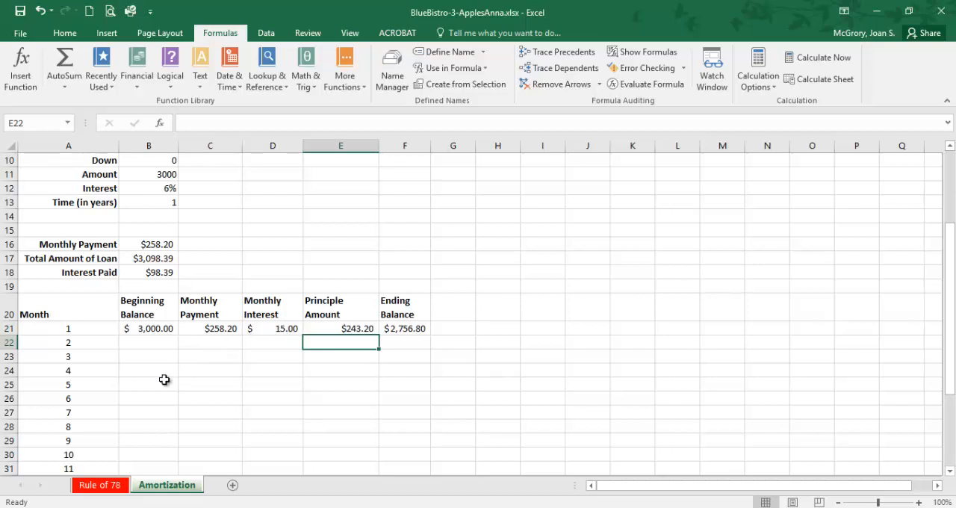
# Step: Compare the monthly interest amounts in the Rule of 78 sheet with month 1's interest in cell D21 of the Amortization sheet
pyautogui.click(119, 486)
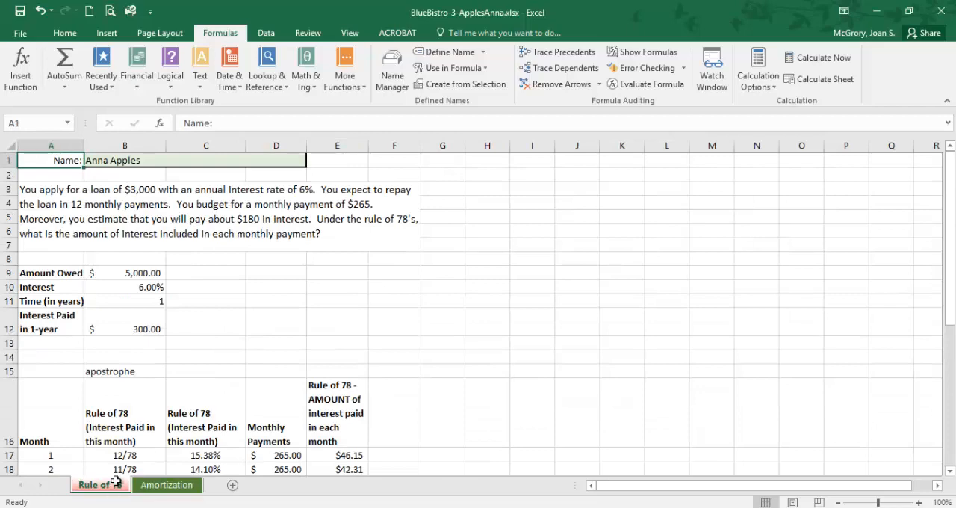
pyautogui.scroll(-4, 153, 388)
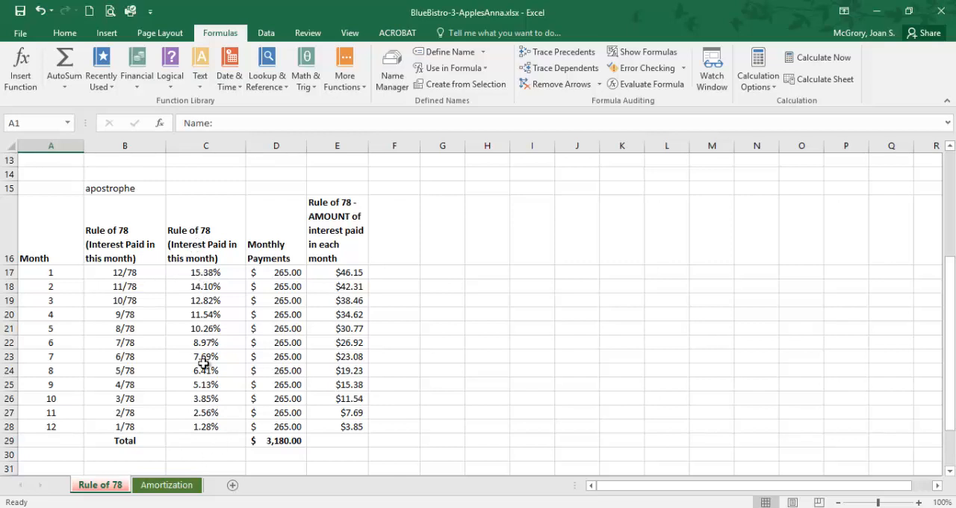
pyautogui.click(167, 486)
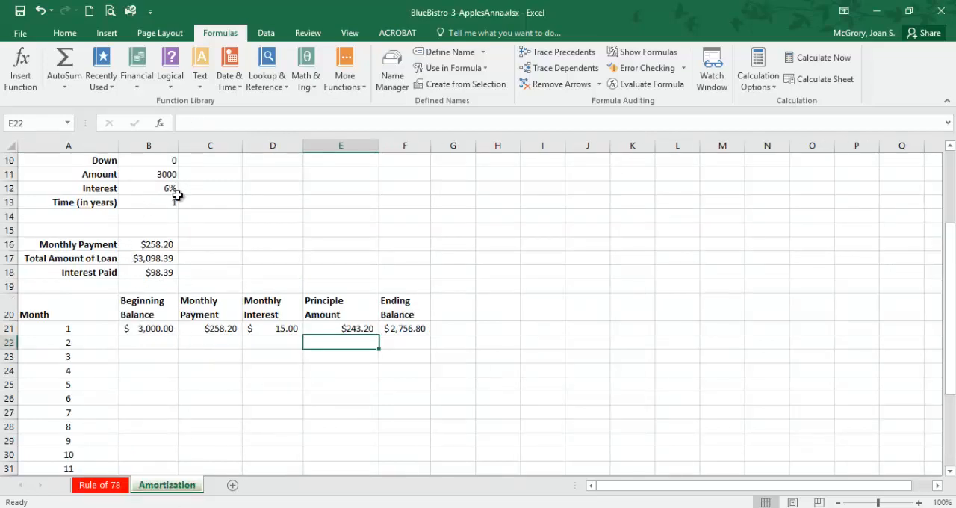
pyautogui.click(270, 328)
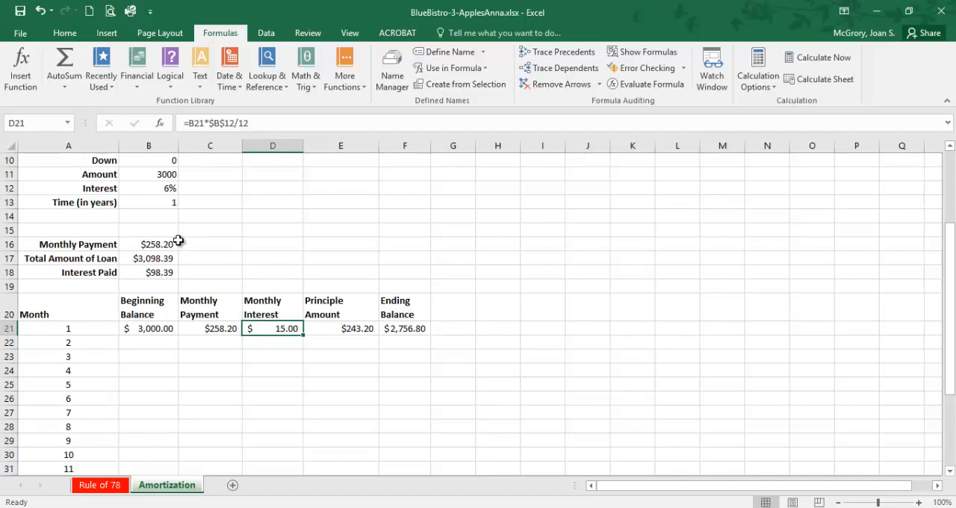
pyautogui.click(108, 486)
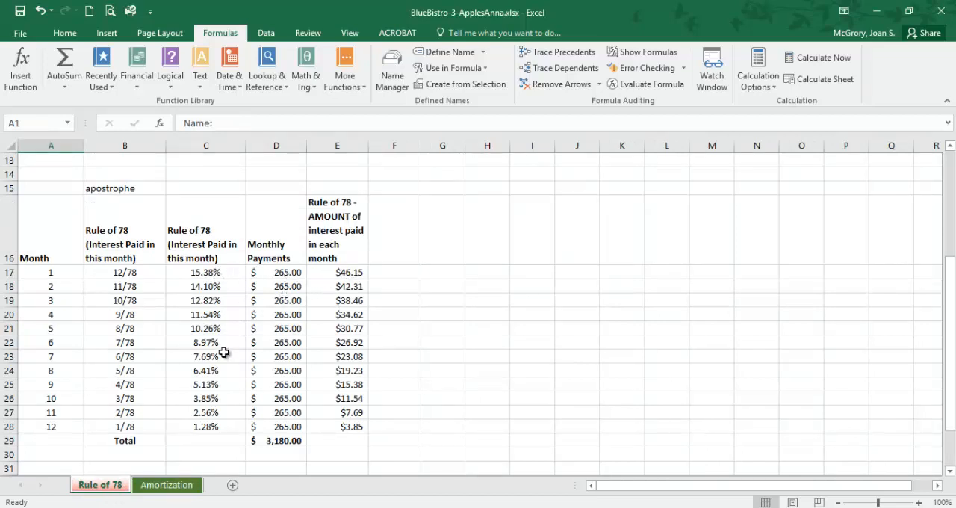
pyautogui.click(177, 487)
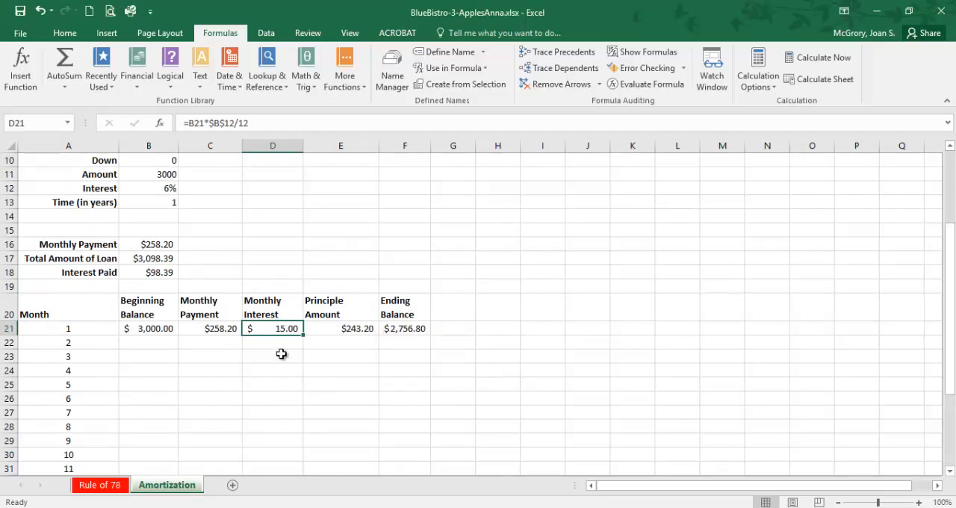
# Step: Save the workbook, switch to the PDF instructions and highlight the key phrases of items 39 and 40 on month 2's beginning balance
pyautogui.click(19, 11)
pyautogui.hotkey('alt', 'Tab')
pyautogui.scroll(-2, 336, 377)
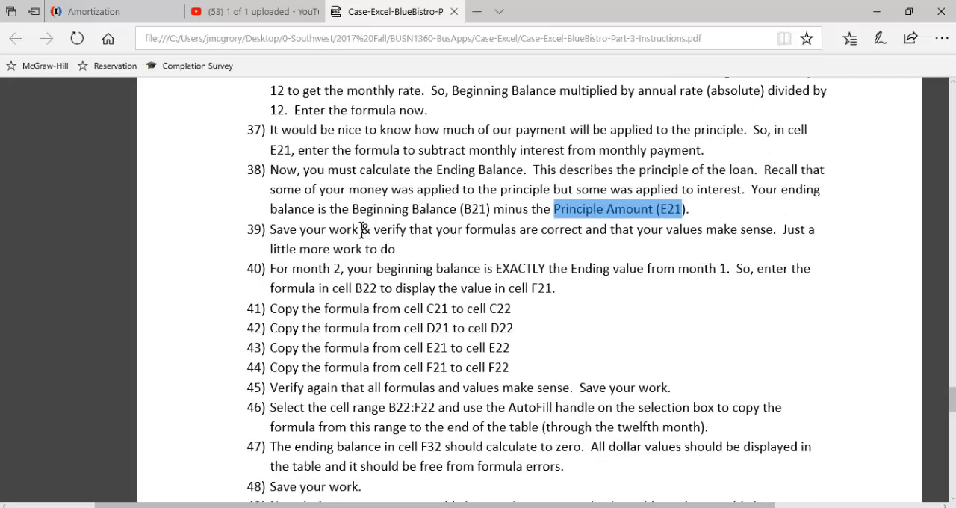
pyautogui.moveTo(270, 229); pyautogui.dragTo(359, 229)
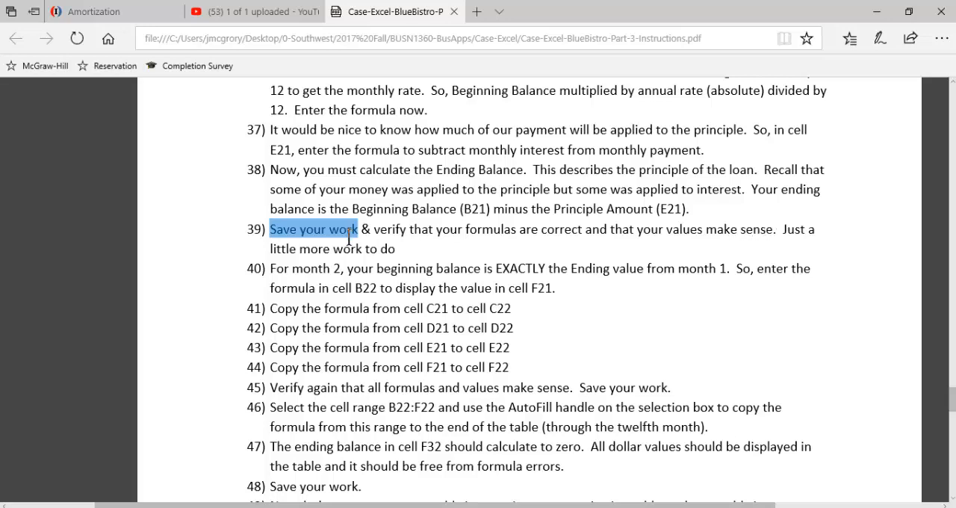
pyautogui.scroll(-2, 345, 247)
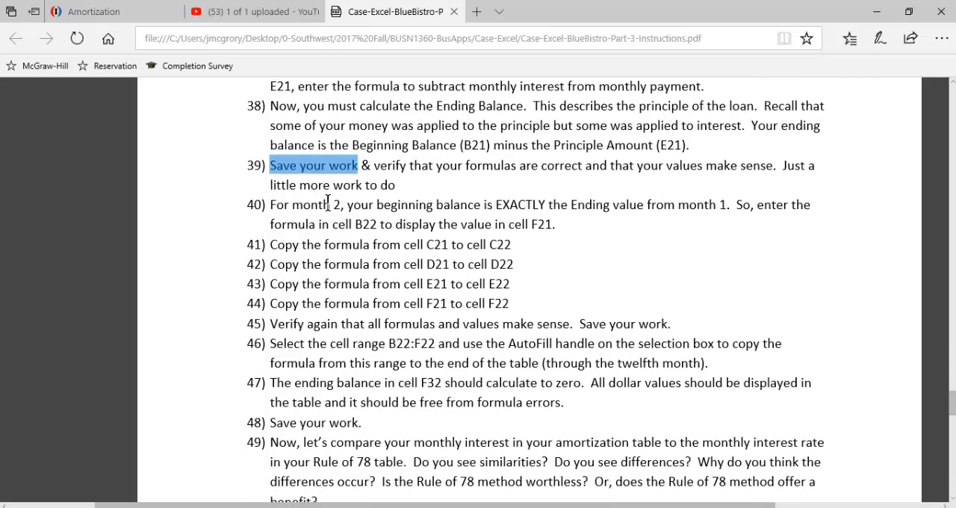
pyautogui.moveTo(377, 206); pyautogui.dragTo(728, 204)
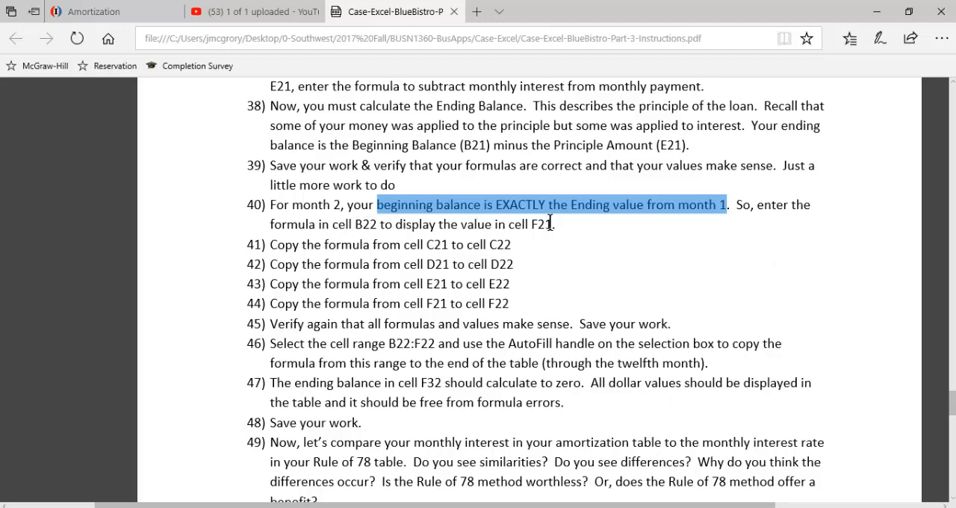
pyautogui.moveTo(550, 224); pyautogui.dragTo(355, 224)
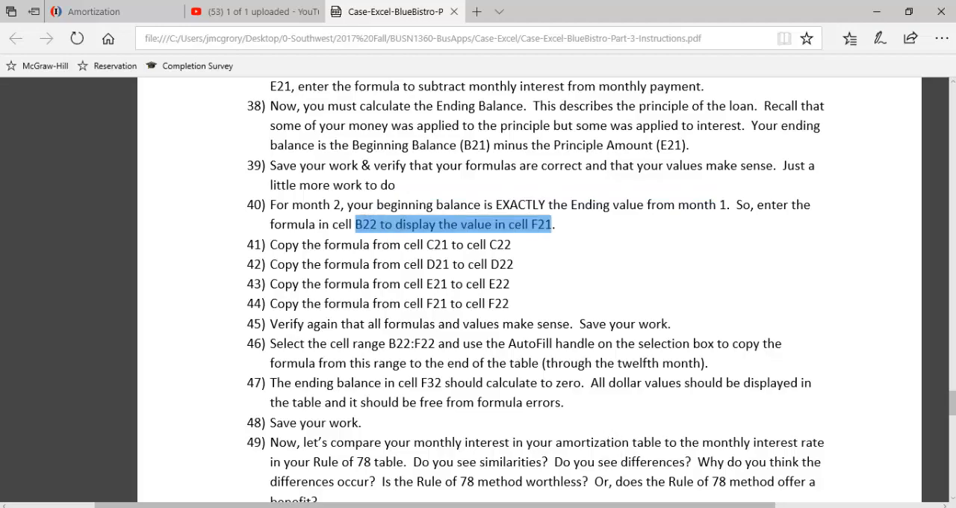
# Step: Switch to the Excel workbook and enter the formula =F21 in cell B22 as month 2's Beginning Balance
pyautogui.click(608, 502)
pyautogui.click(166, 345)
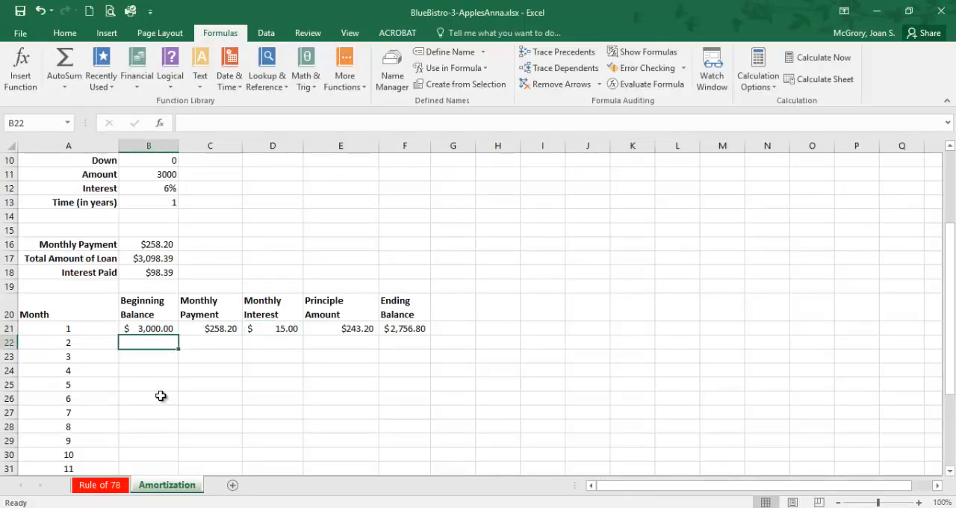
pyautogui.write('=')
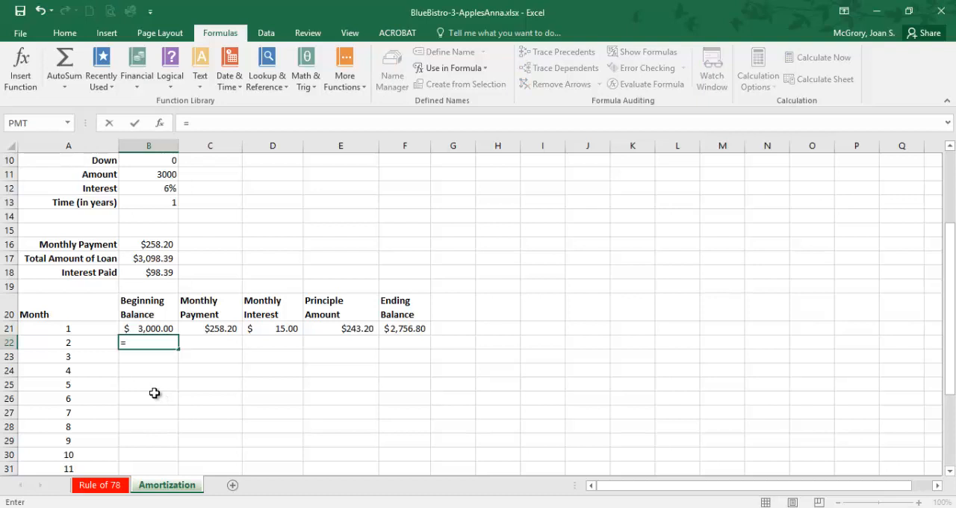
pyautogui.click(399, 329)
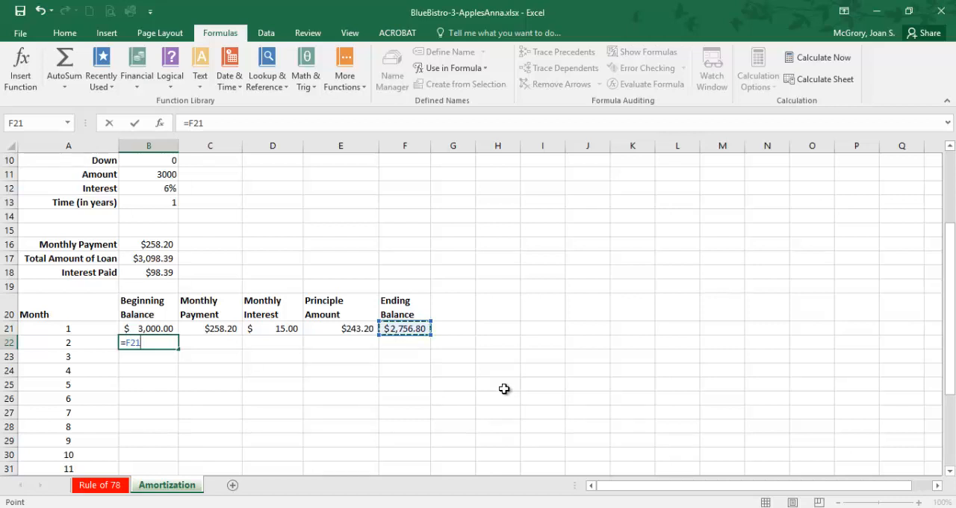
pyautogui.press('Return')
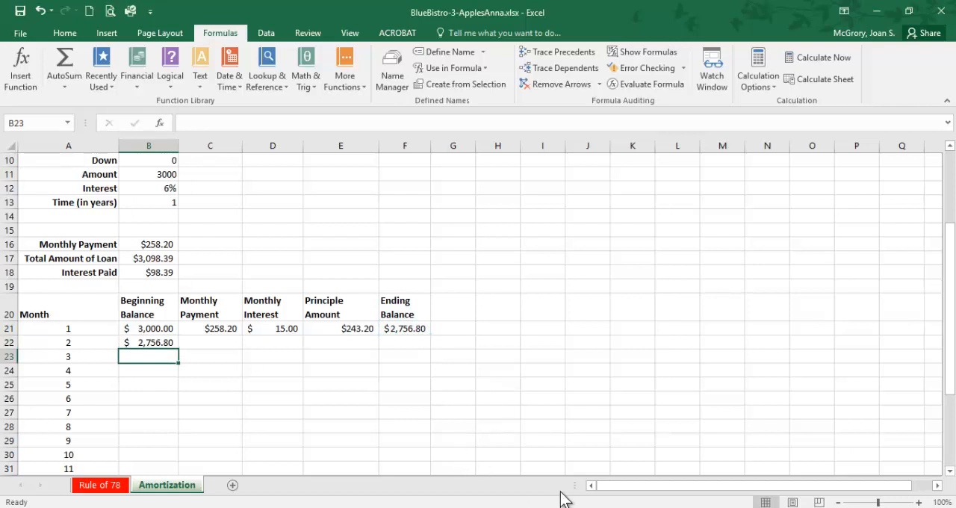
# Step: Switch to the PDF instructions and read items 41 to 45, highlighting the formula copies from row 21 to row 22 and the verification reminder
pyautogui.hotkey('alt', 'Tab')
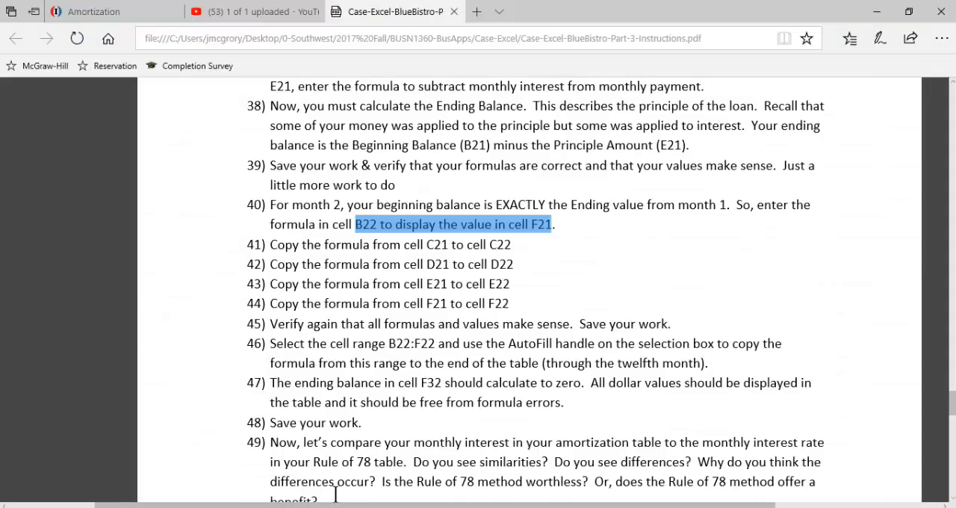
pyautogui.moveTo(272, 246); pyautogui.dragTo(509, 249)
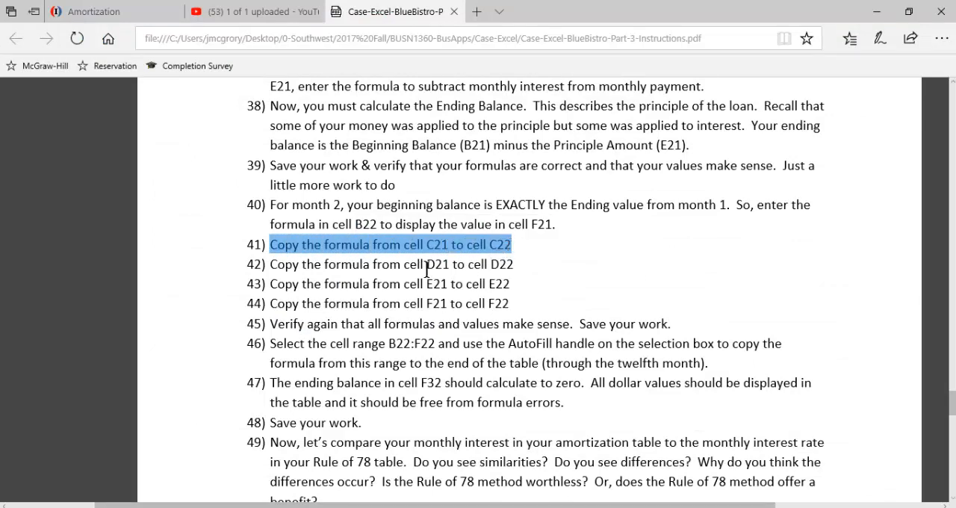
pyautogui.moveTo(425, 266); pyautogui.dragTo(499, 267)
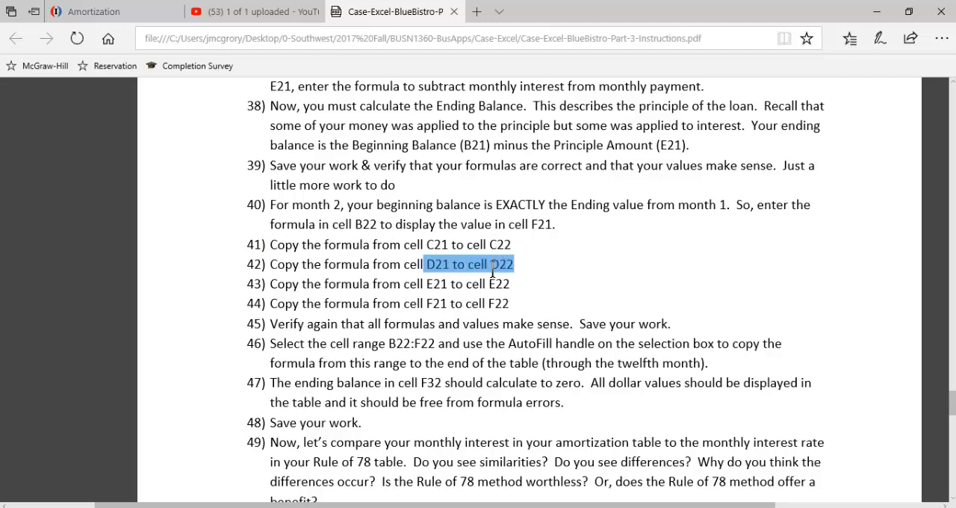
pyautogui.moveTo(427, 284); pyautogui.dragTo(495, 282)
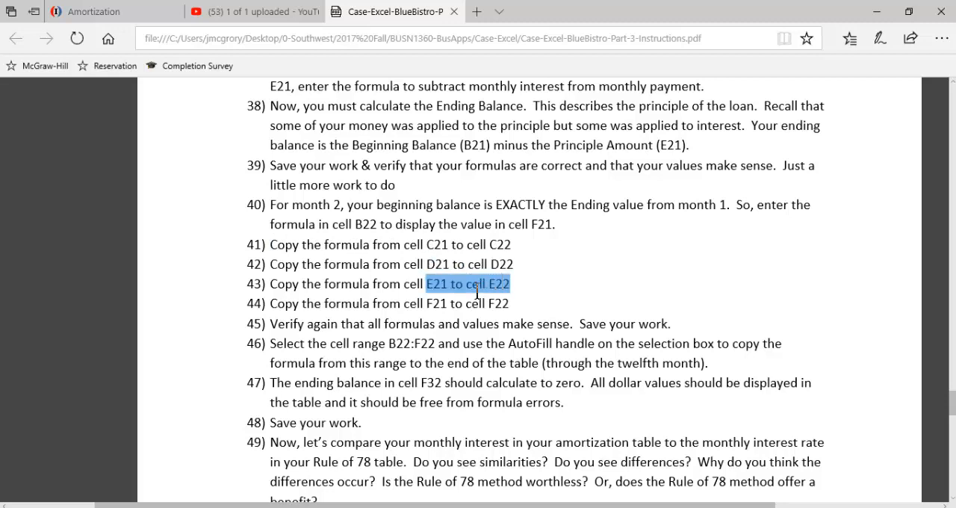
pyautogui.moveTo(428, 302); pyautogui.dragTo(498, 303)
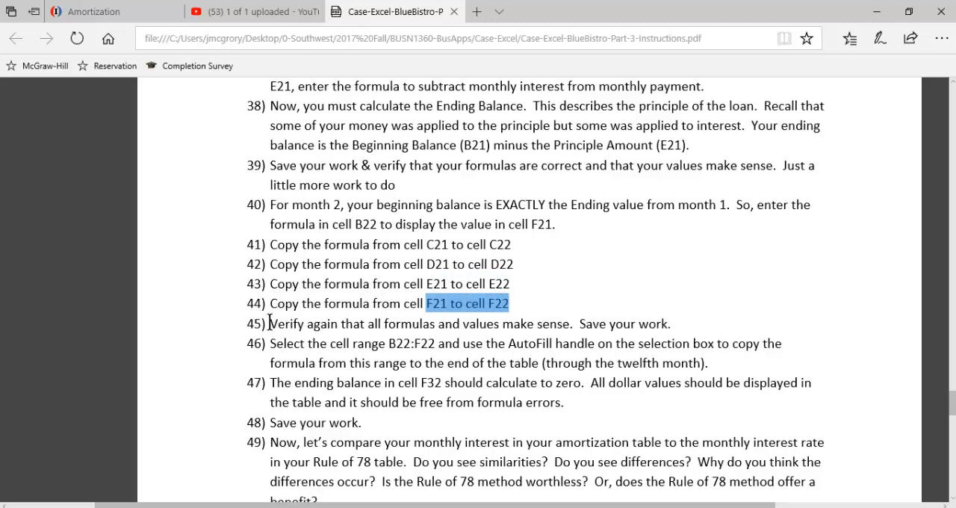
pyautogui.moveTo(271, 323); pyautogui.dragTo(667, 323)
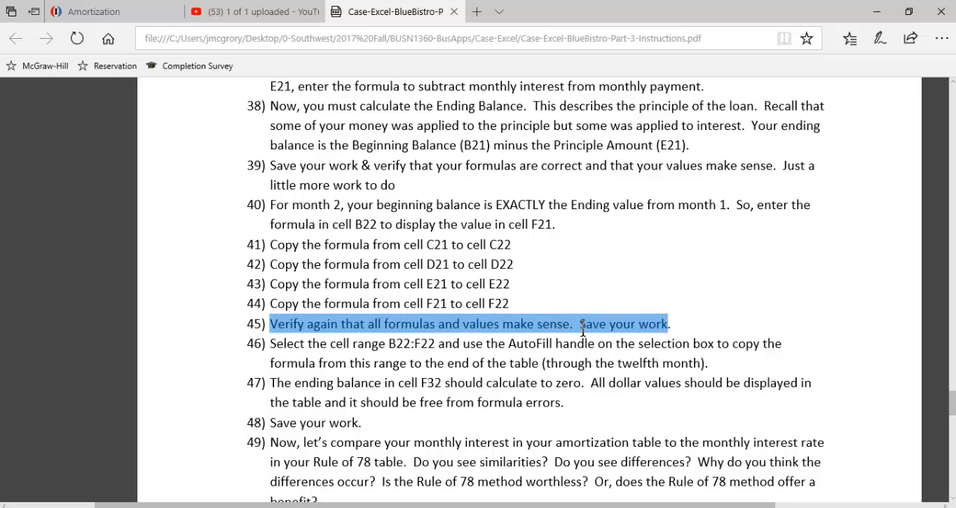
# Step: Switch to the Excel workbook, fill the formulas from C21:F21 down into row 22 for month 2, and check the Monthly Interest formula in D22
pyautogui.hotkey('alt', 'Tab')
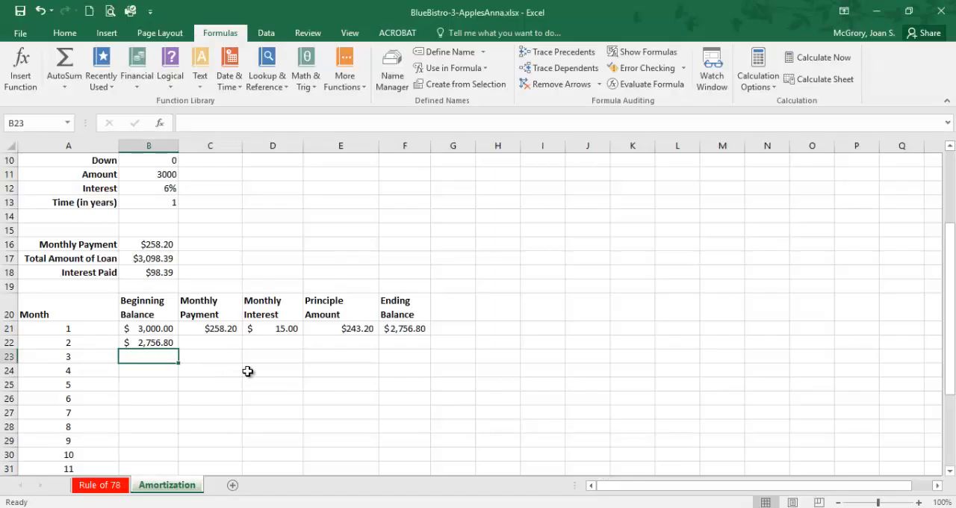
pyautogui.click(232, 328)
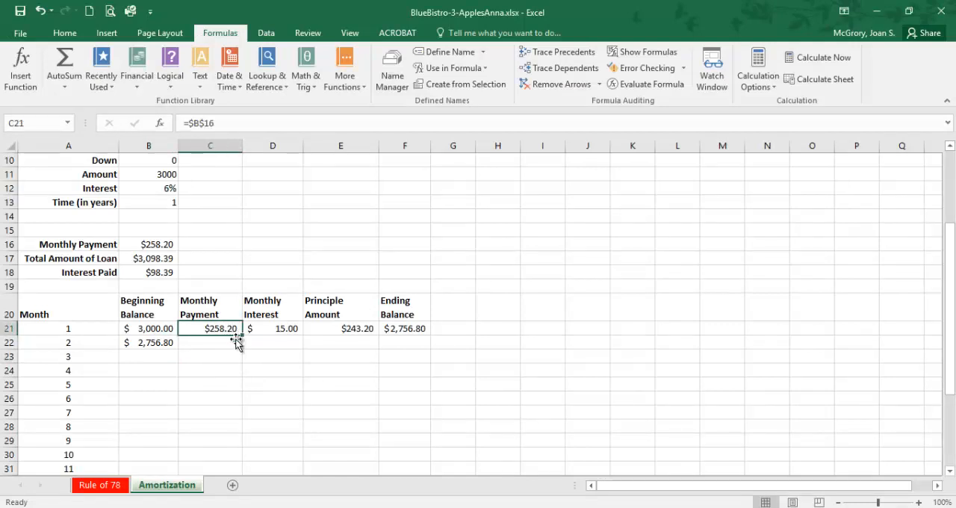
pyautogui.click(201, 415)
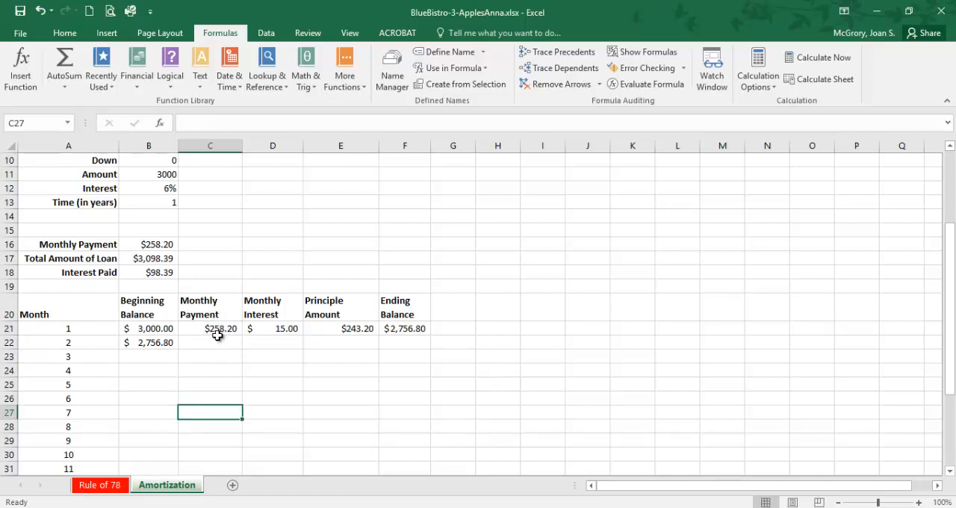
pyautogui.moveTo(215, 328); pyautogui.dragTo(402, 331)
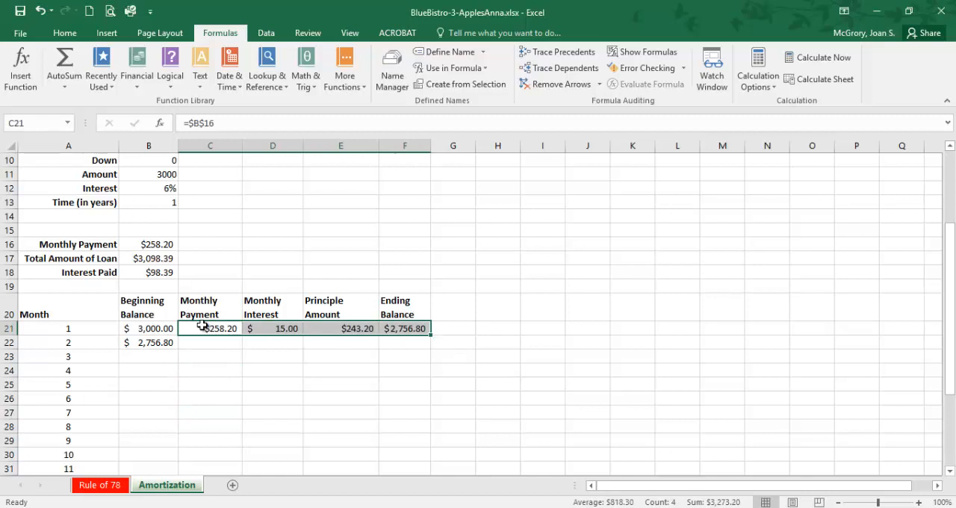
pyautogui.click(398, 328)
pyautogui.moveTo(221, 326); pyautogui.dragTo(422, 361)
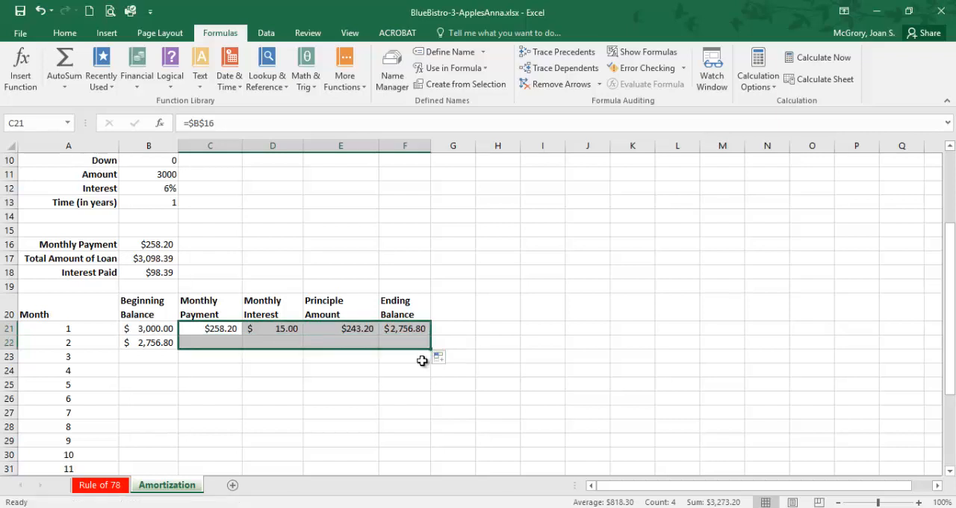
pyautogui.click(412, 420)
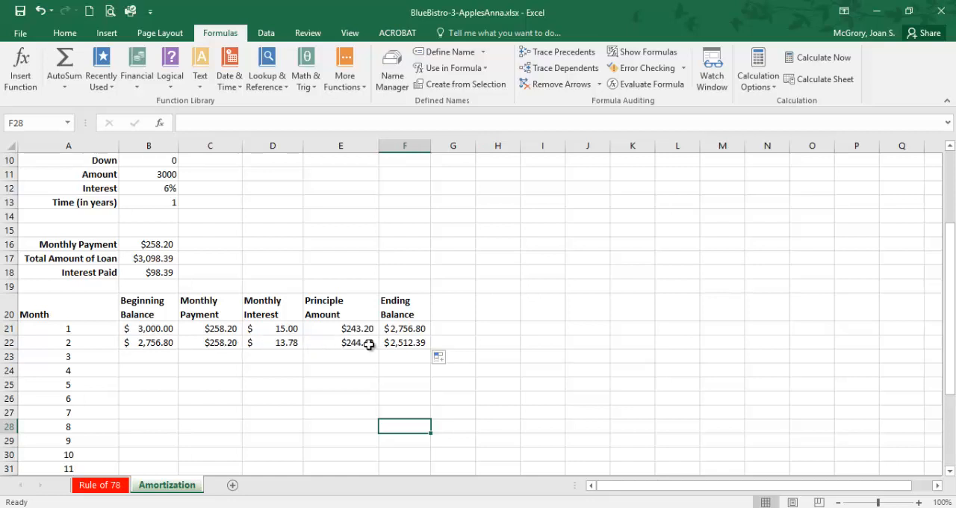
pyautogui.click(288, 343)
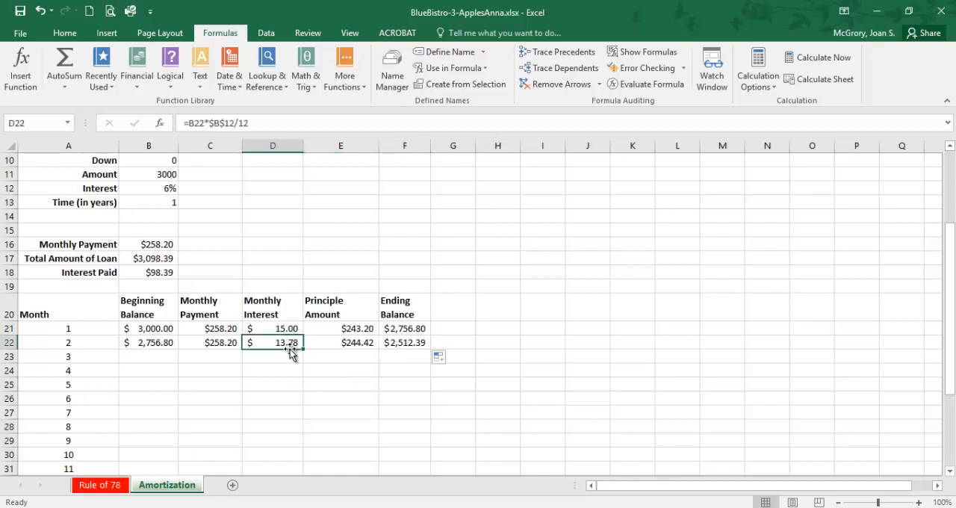
# Step: Examine the cell references in month 1's Monthly Interest formula in D21 without changing it
pyautogui.hotkey('ctrl', 'c')
pyautogui.click(290, 329)
pyautogui.press('Escape')
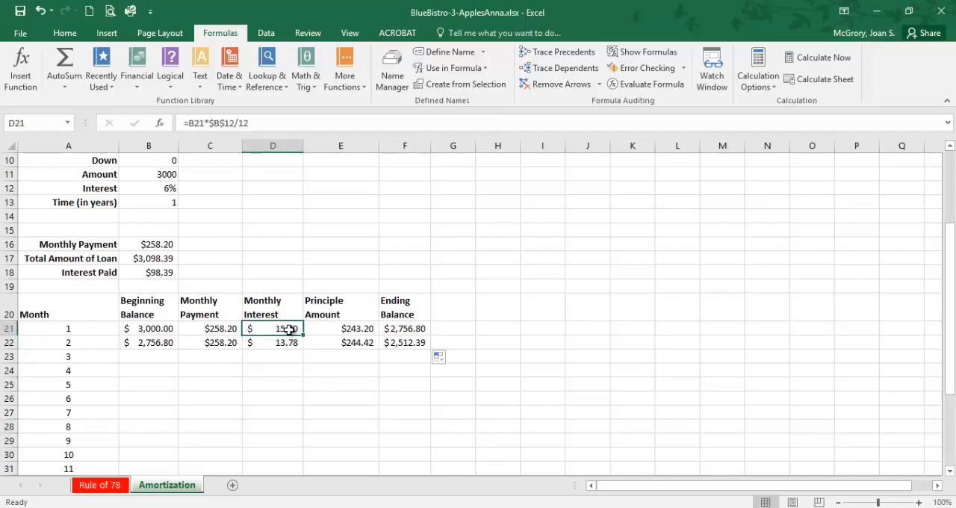
pyautogui.click(225, 125)
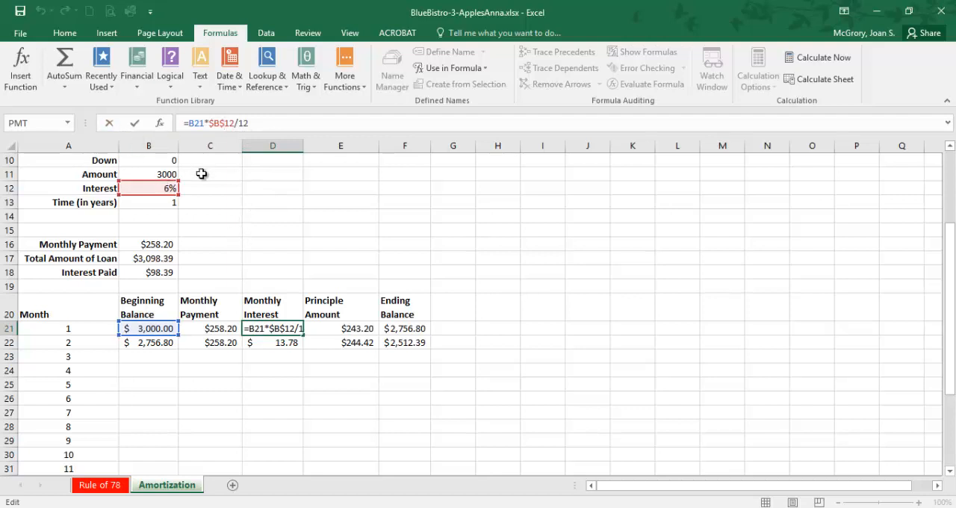
pyautogui.hotkey('ctrl', 'Return')
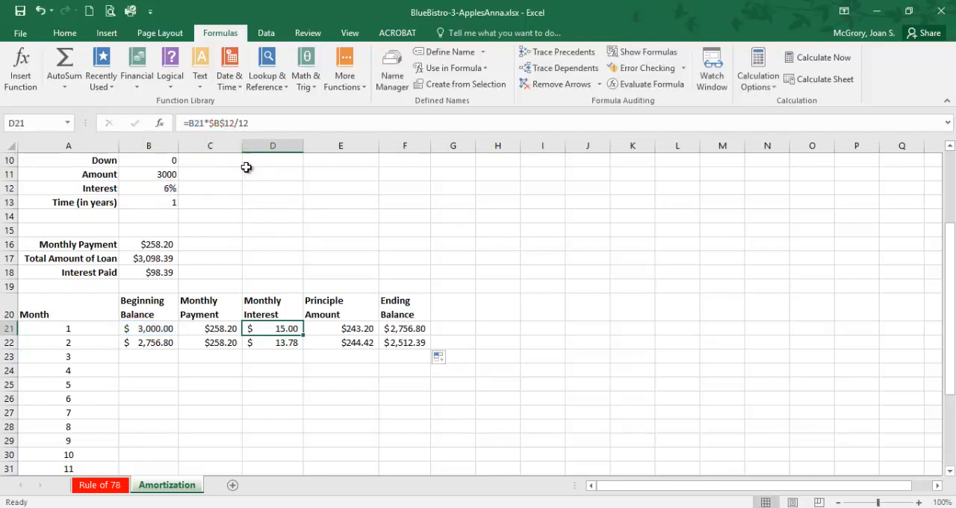
pyautogui.click(246, 122)
pyautogui.press('Left')
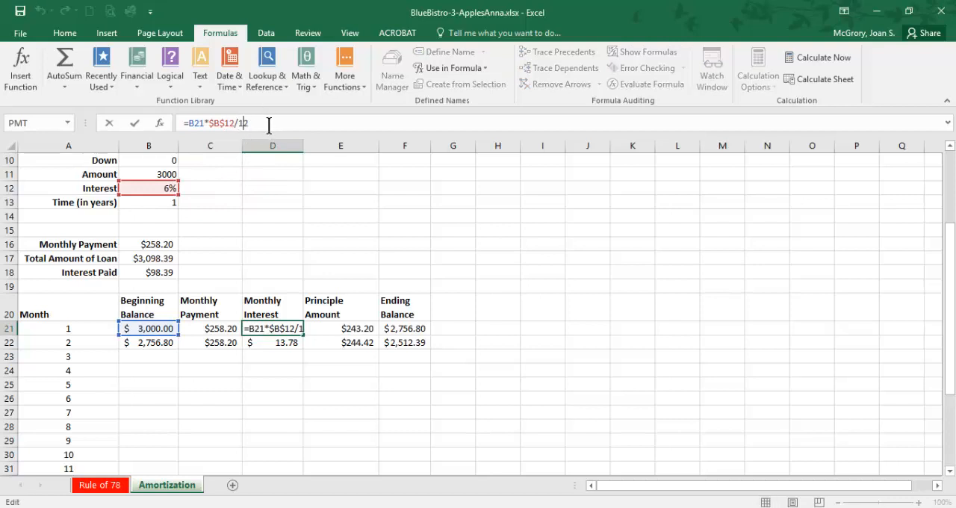
pyautogui.click(328, 205)
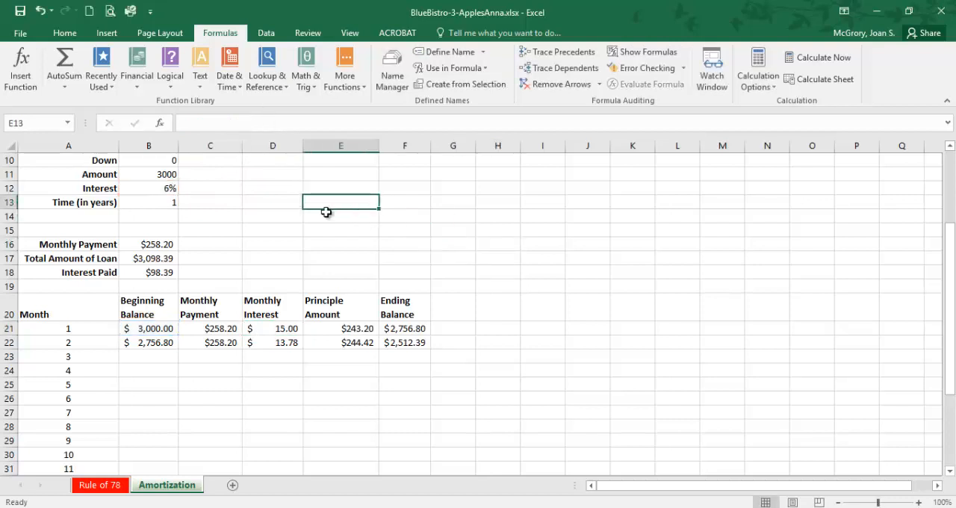
pyautogui.click(301, 330)
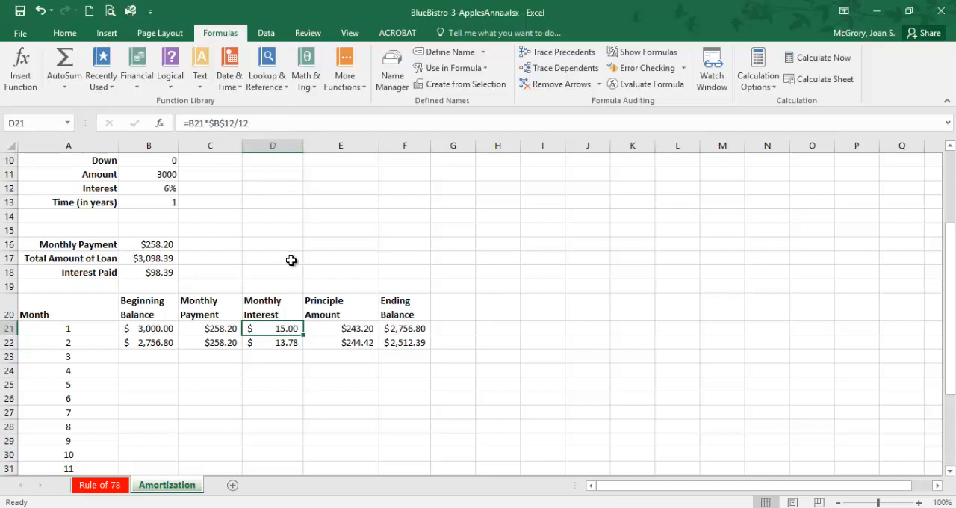
# Step: Check the formulas for months 1 and 2 cell by cell across C21:F21 and B22:F22
pyautogui.click(213, 331)
pyautogui.click(281, 330)
pyautogui.click(338, 330)
pyautogui.click(400, 328)
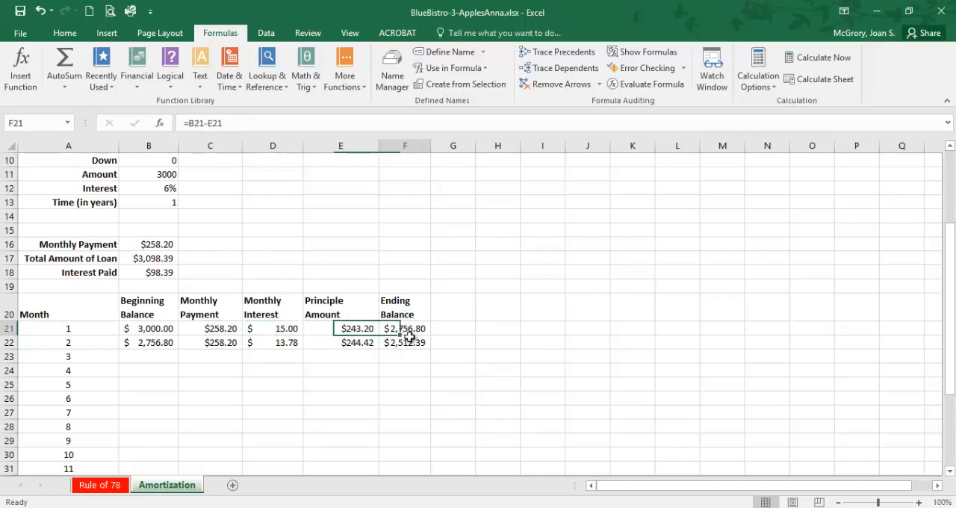
pyautogui.click(384, 344)
pyautogui.click(368, 344)
pyautogui.click(287, 343)
pyautogui.click(232, 344)
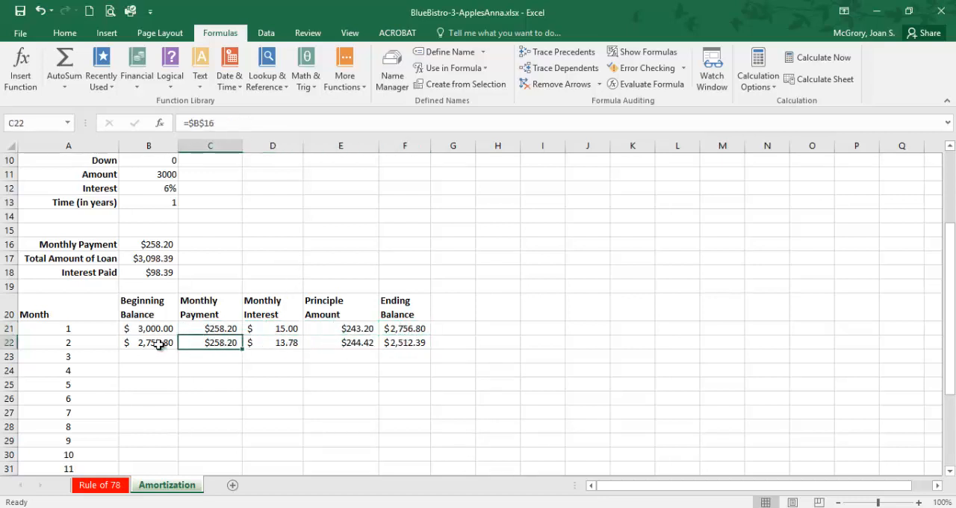
pyautogui.click(153, 344)
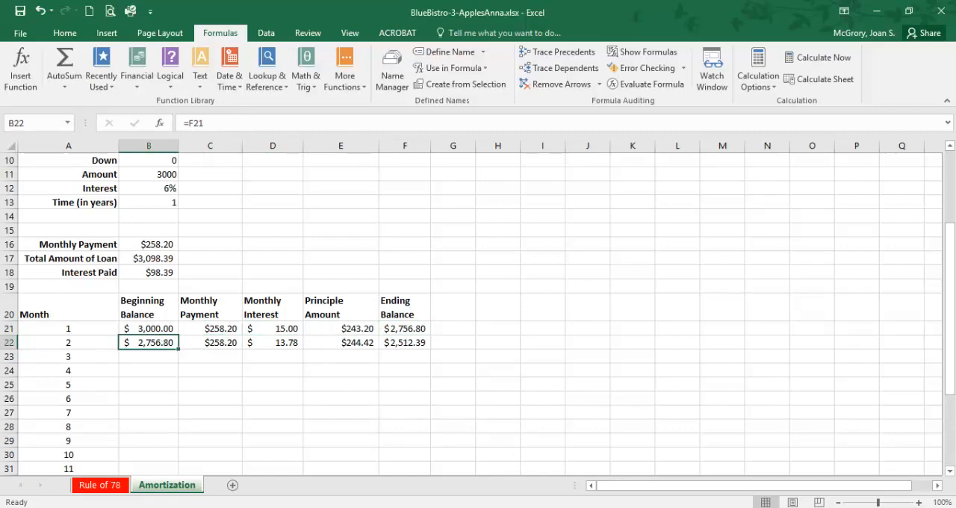
# Step: Switch to the PDF instructions and read items 46 to 48, highlighting the instruction to select the cell range B22:F22
pyautogui.hotkey('alt', 'Tab')
pyautogui.scroll(-2, 389, 351)
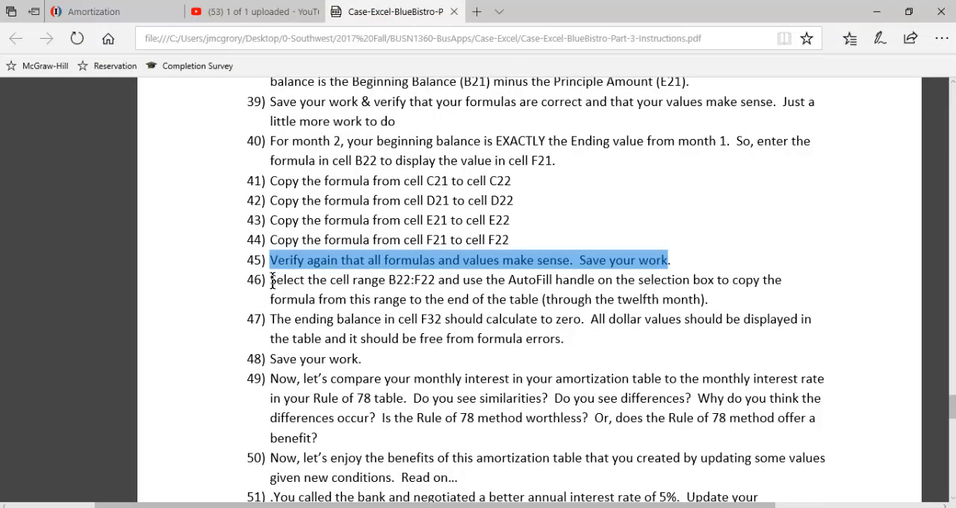
pyautogui.moveTo(271, 281); pyautogui.dragTo(432, 280)
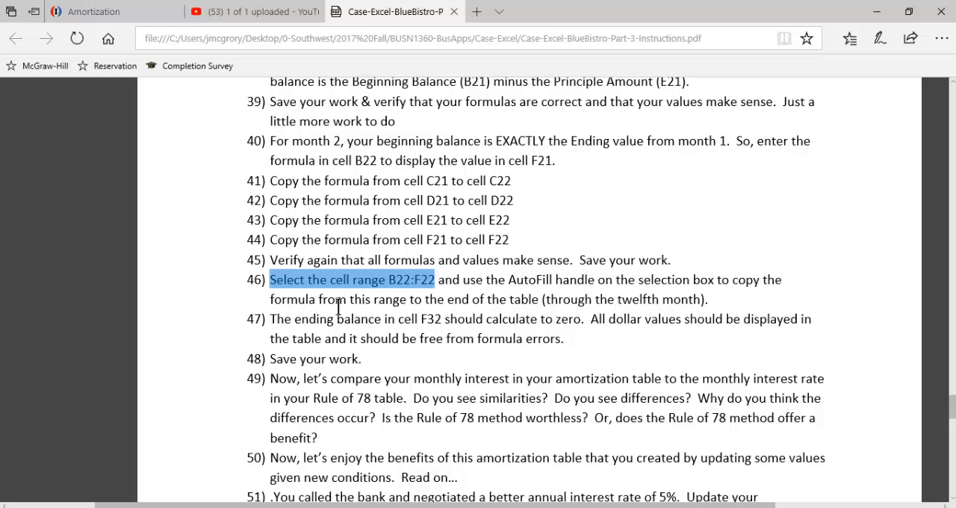
pyautogui.scroll(-2, 565, 301)
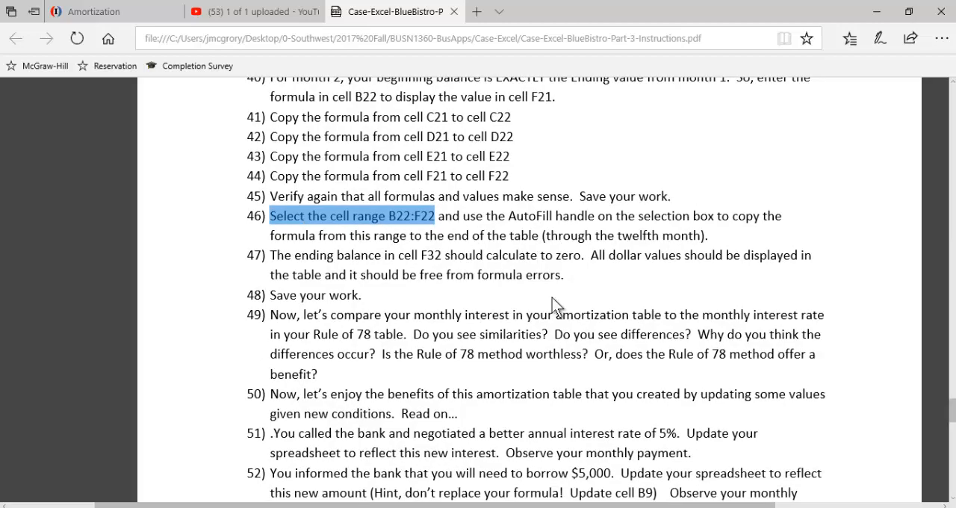
# Step: Switch to the Excel workbook and fill the formulas from B22:F22 down through row 32 for the twelfth month
pyautogui.hotkey('alt', 'Tab')
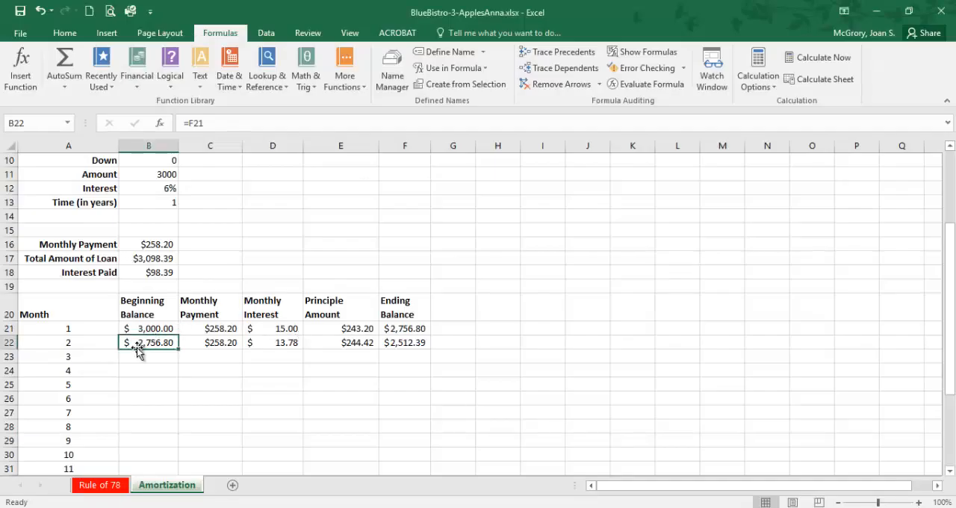
pyautogui.moveTo(139, 344); pyautogui.dragTo(417, 347)
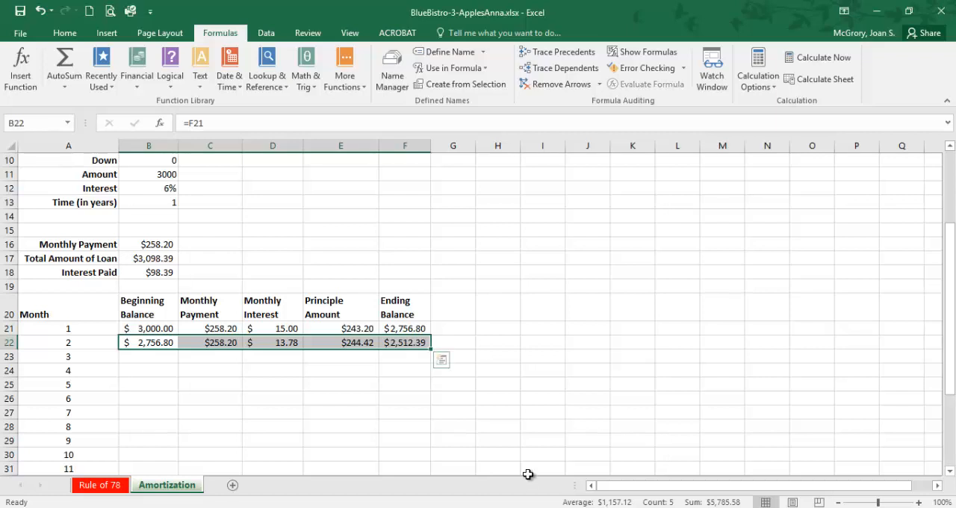
pyautogui.scroll(-1, 427, 394)
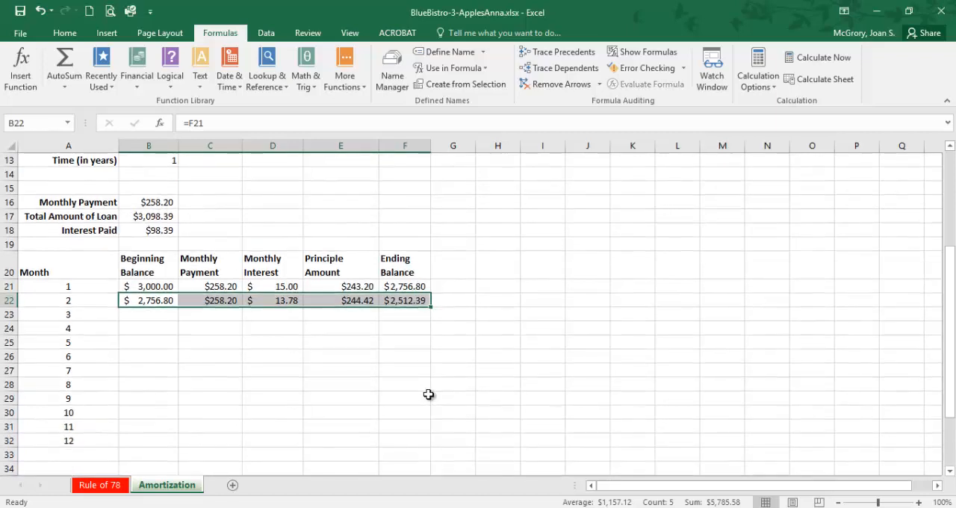
pyautogui.scroll(-1, 429, 388)
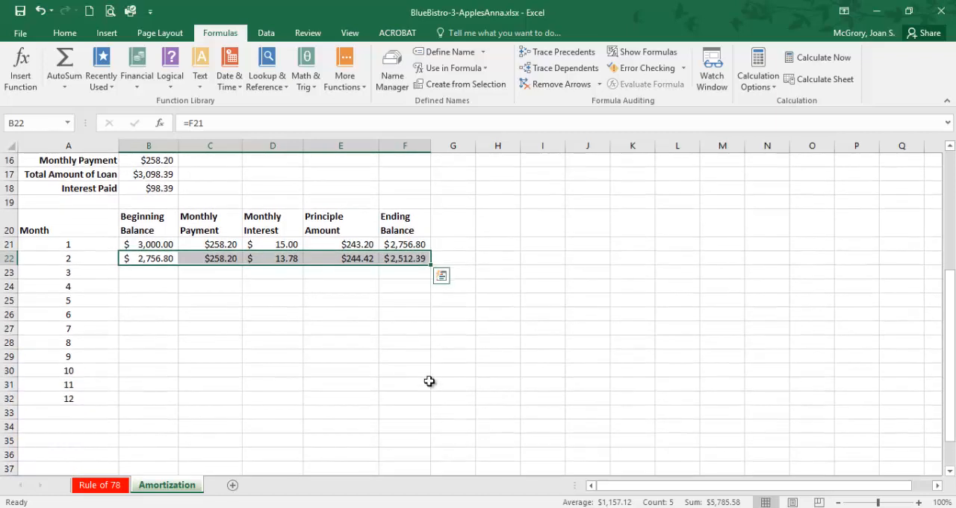
pyautogui.doubleClick(431, 266)
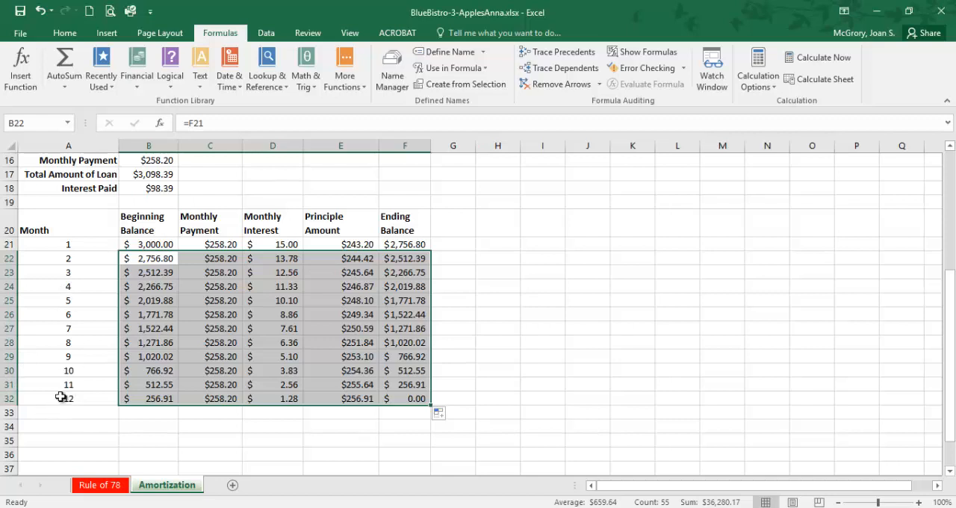
pyautogui.click(317, 455)
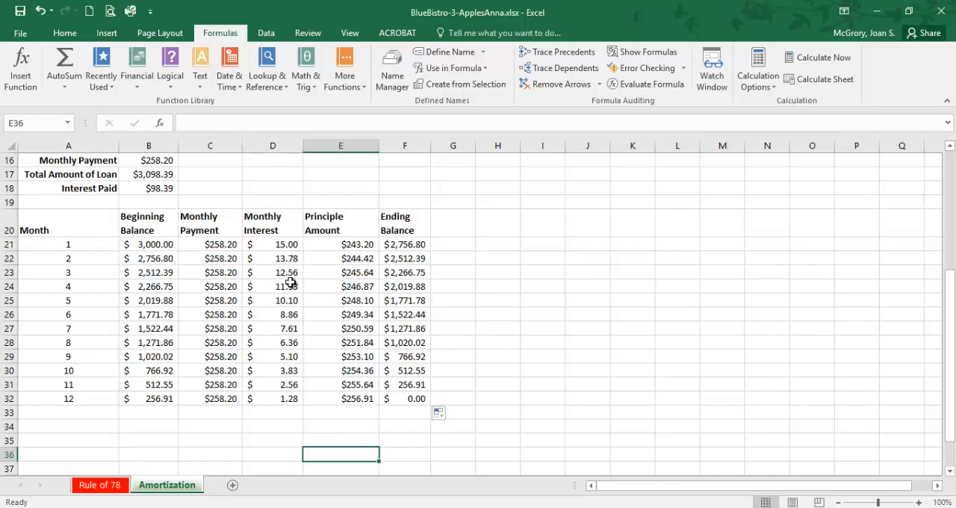
# Step: Compare the monthly interest with the Rule of 78 worksheet, and check the Amortization sheet's Ending Balance column down to F32
pyautogui.click(105, 487)
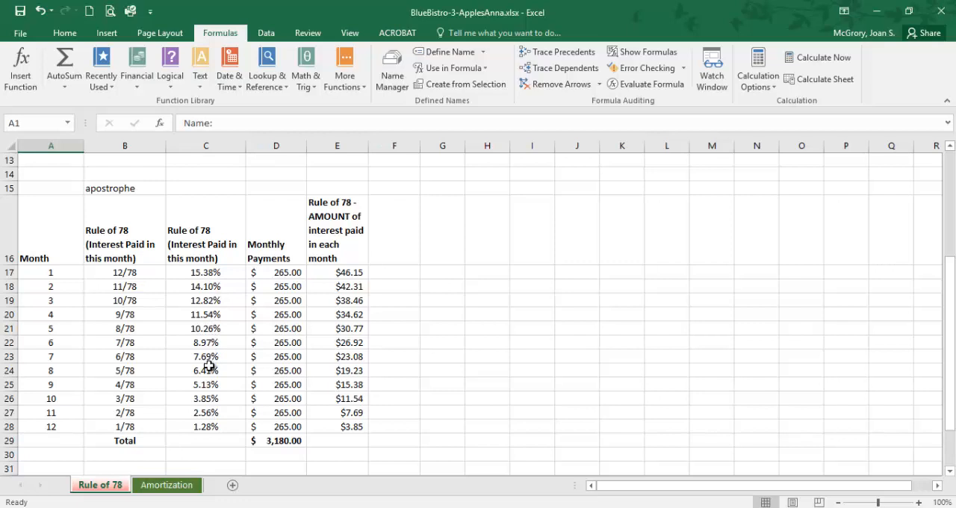
pyautogui.click(167, 485)
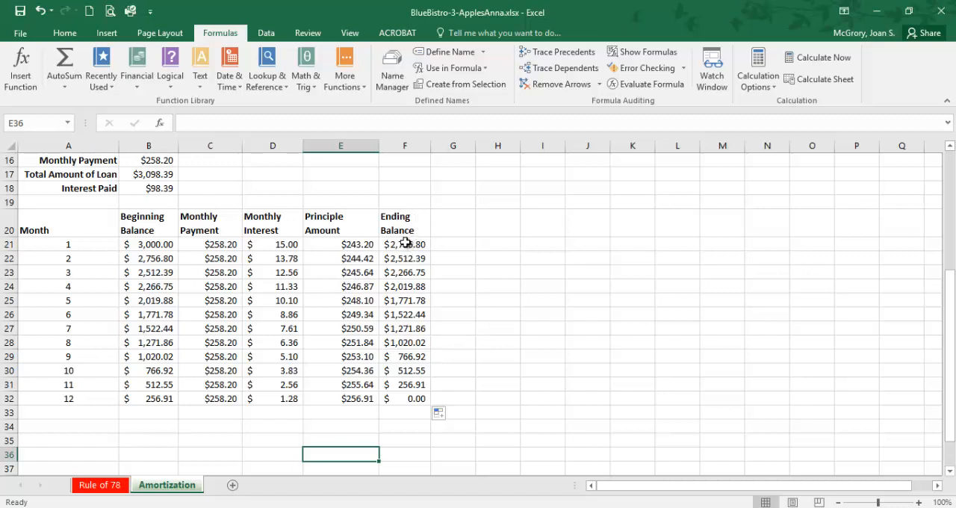
pyautogui.moveTo(404, 243); pyautogui.dragTo(404, 359)
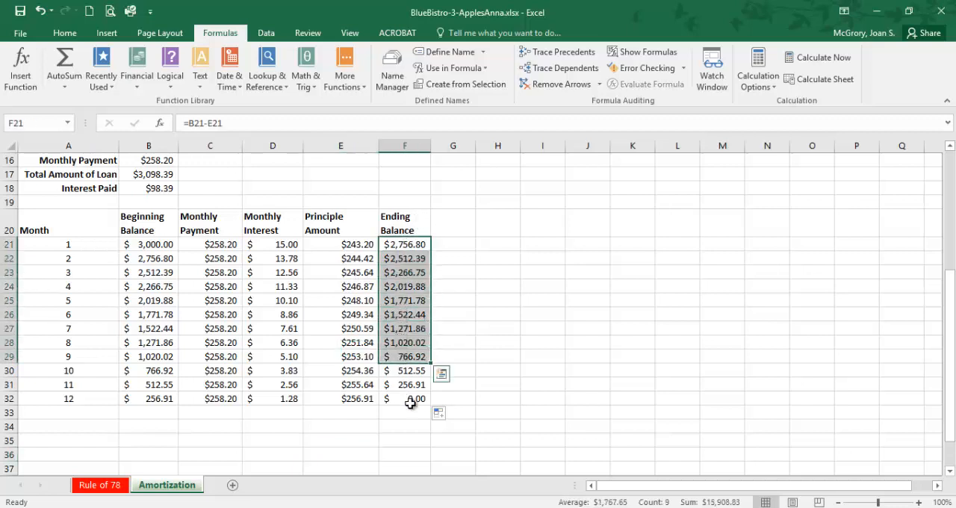
pyautogui.click(410, 402)
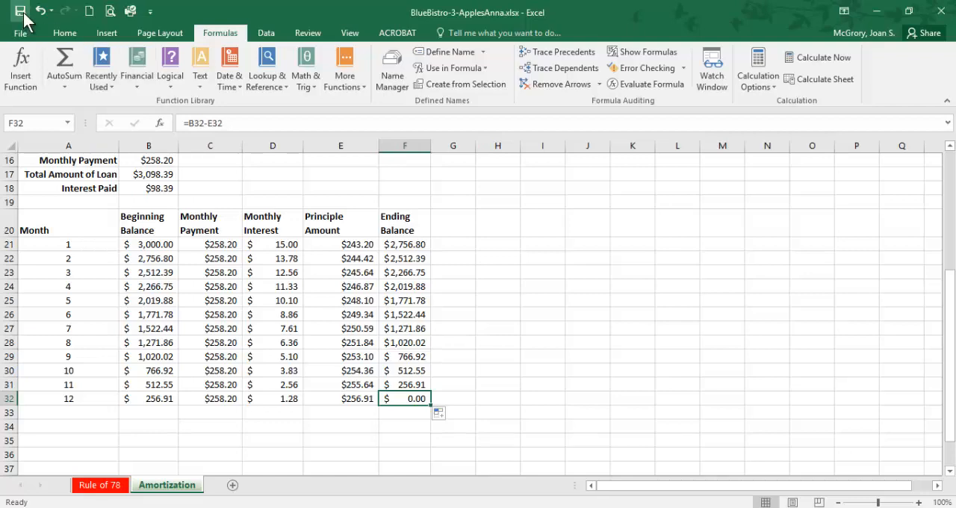
# Step: Set the loan's Total Cost in cell B9 to 150000
pyautogui.scroll(3, 174, 210)
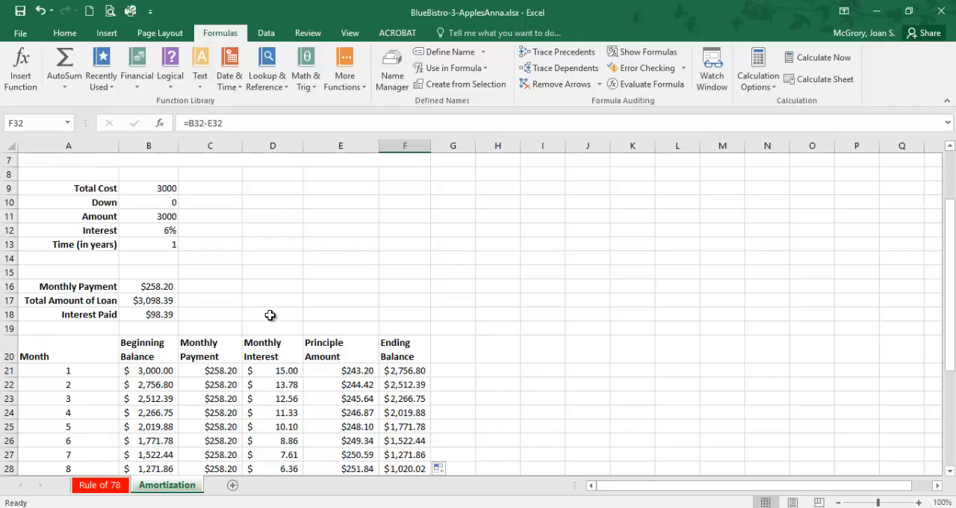
pyautogui.scroll(1, 270, 315)
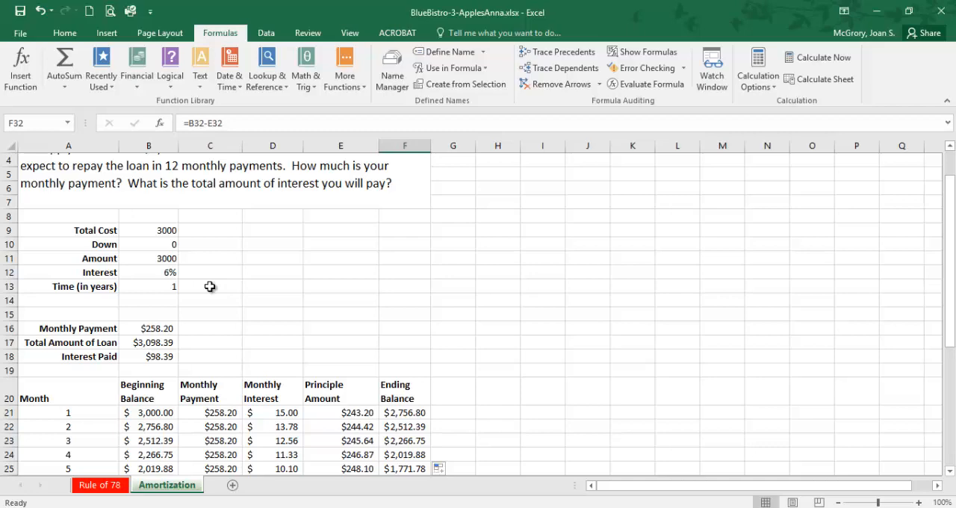
pyautogui.scroll(-1, 208, 286)
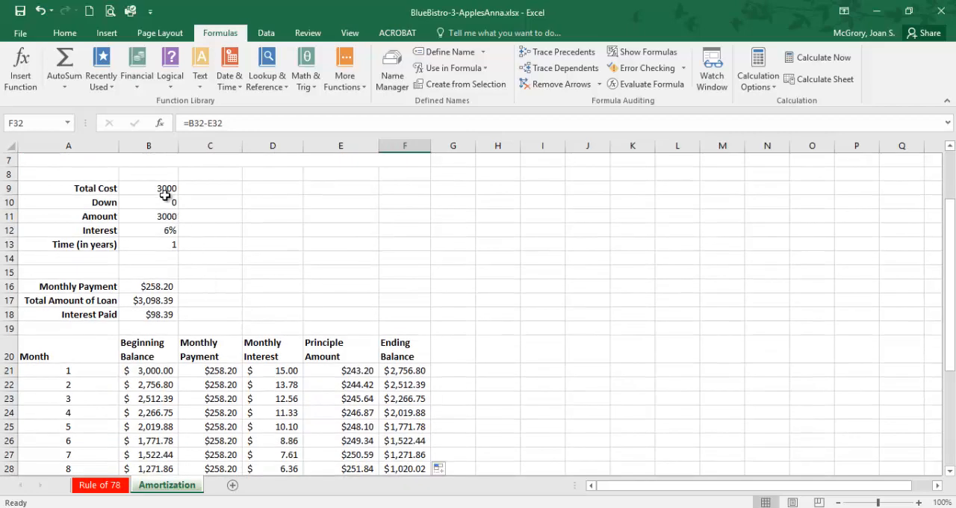
pyautogui.click(168, 188)
pyautogui.write('150')
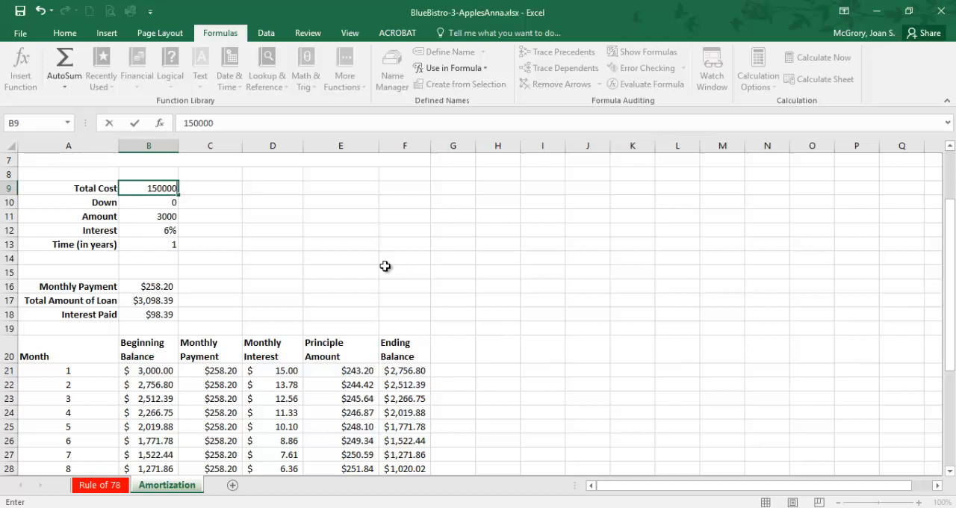
pyautogui.press('Return')
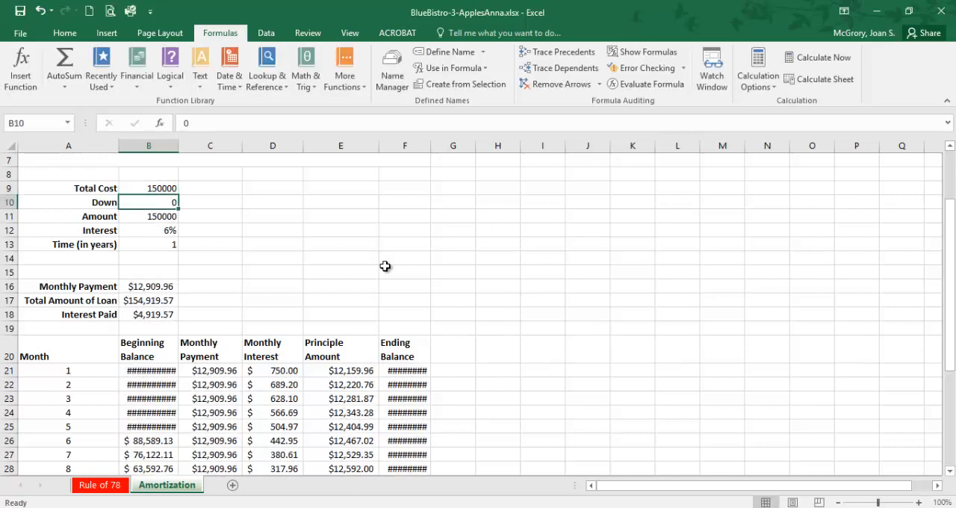
# Step: Set the Down amount in B10 to 20000 and autofit columns F and B so their values fit
pyautogui.write('20000')
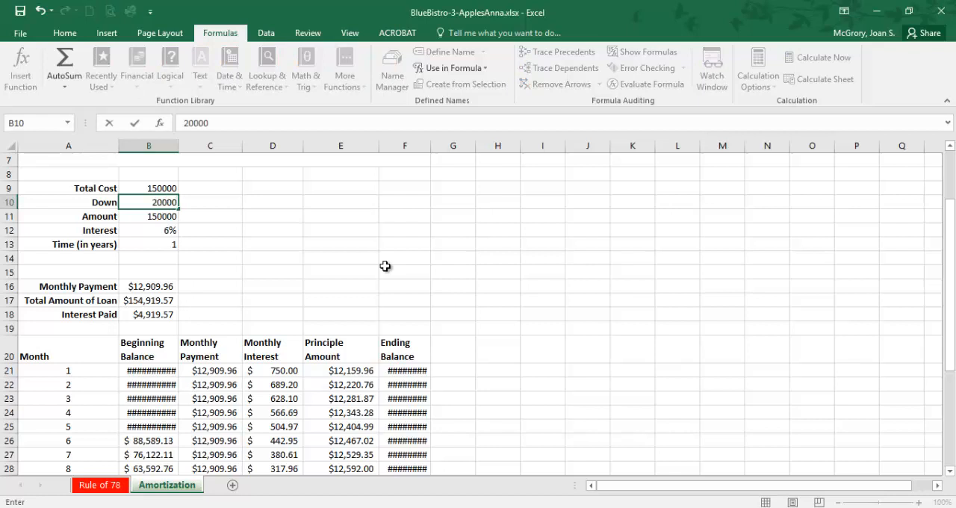
pyautogui.press('Return')
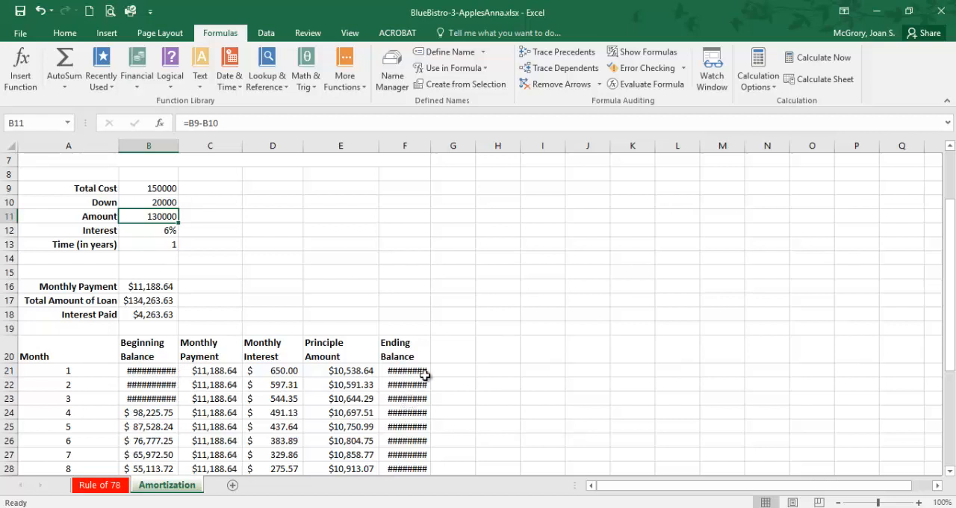
pyautogui.doubleClick(431, 144)
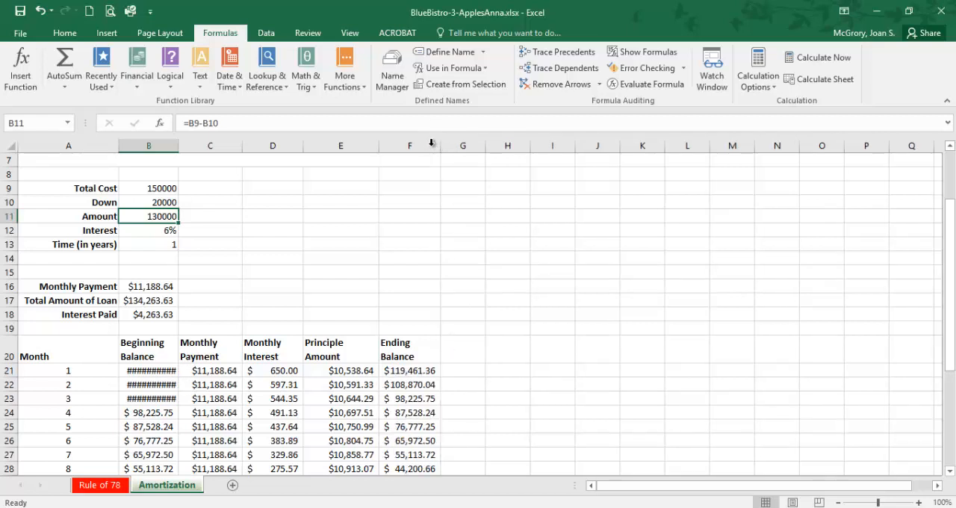
pyautogui.doubleClick(180, 144)
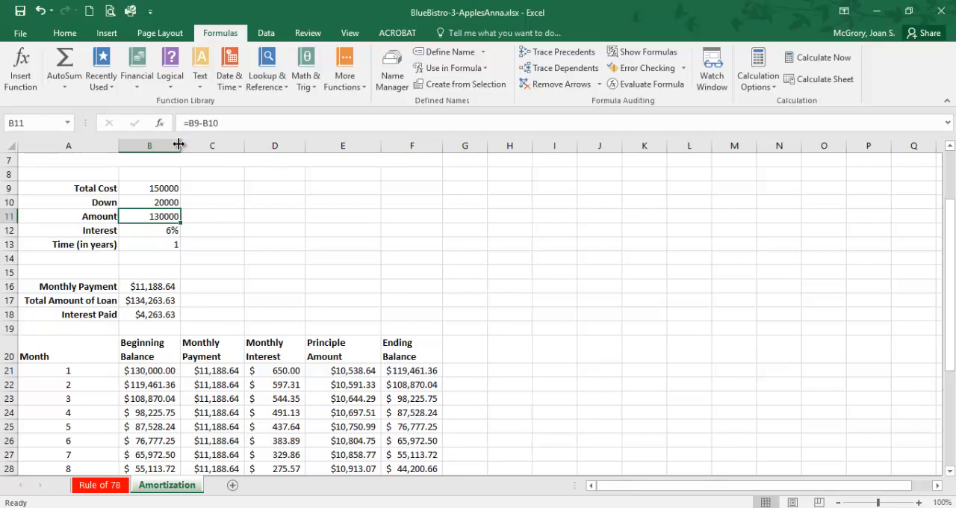
# Step: Set the Interest in B12 to 8% and the Time in B13 to 30 years, and review the updated table
pyautogui.click(171, 229)
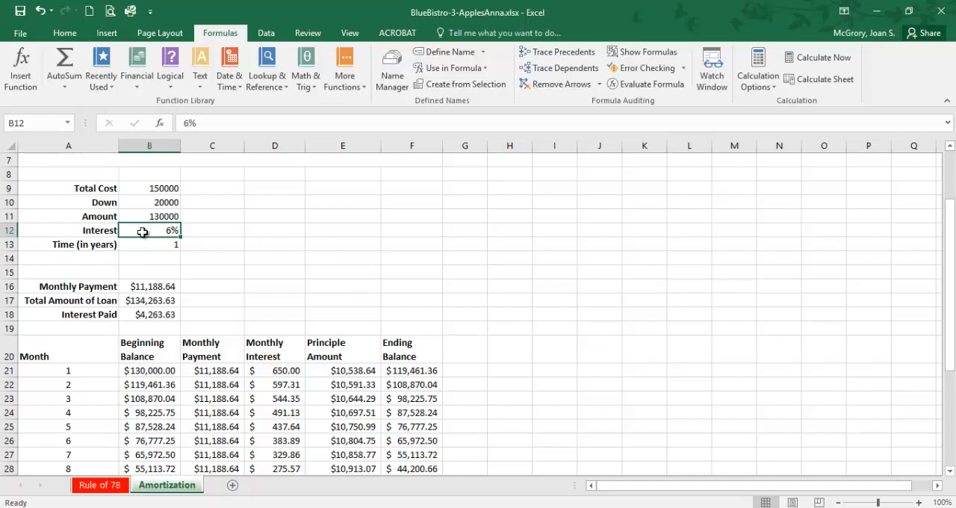
pyautogui.write('8')
pyautogui.press('Return')
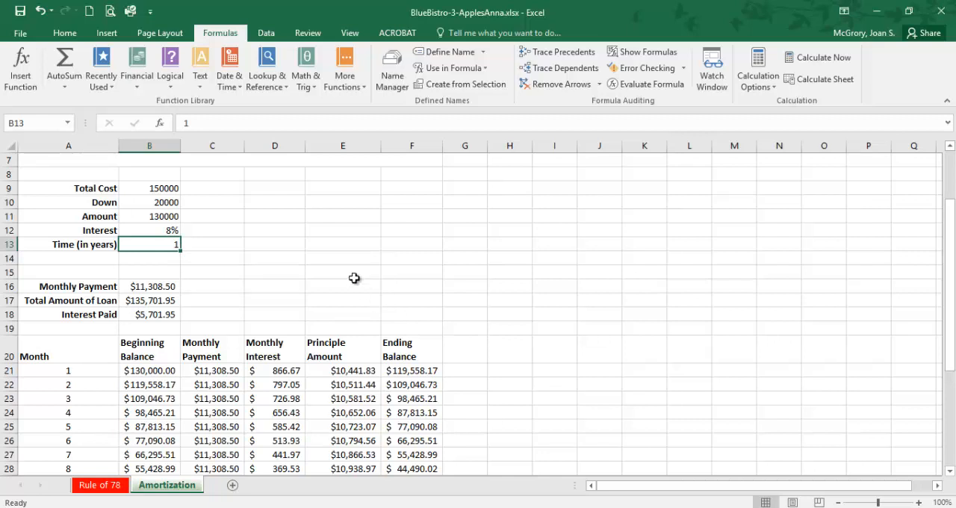
pyautogui.write('30')
pyautogui.press('Return')
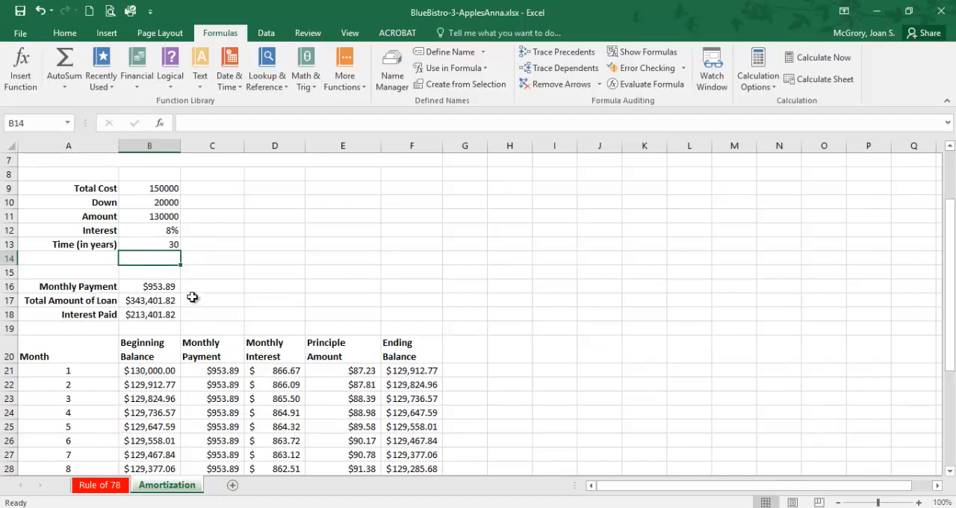
pyautogui.scroll(-3, 199, 316)
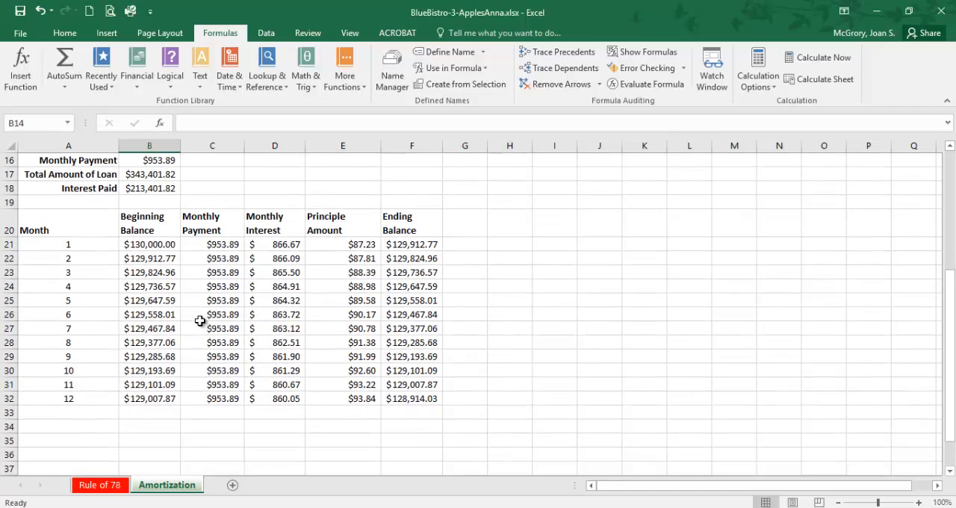
# Step: Review the loan details and the twelve-month amortization table, checking the formula for the month 12 Ending Balance in F32
pyautogui.scroll(2, 217, 299)
pyautogui.scroll(-1, 183, 276)
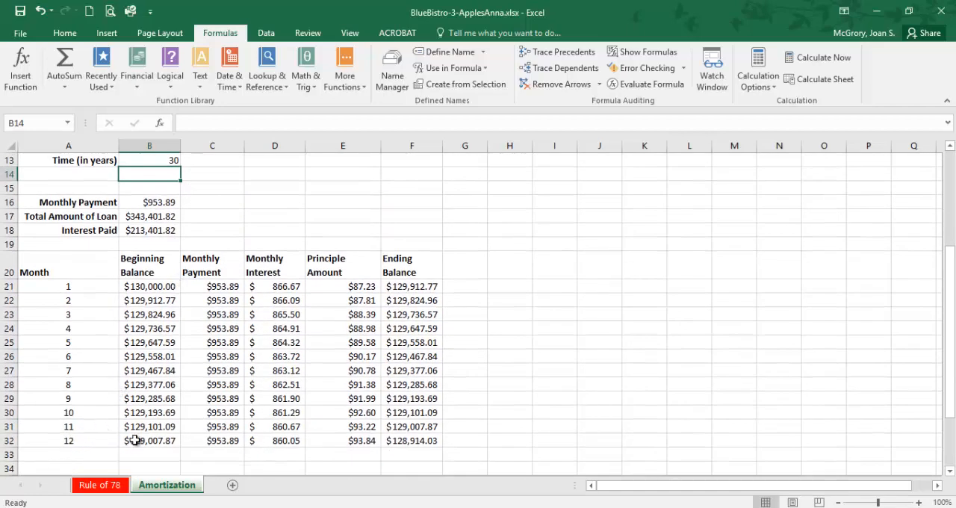
pyautogui.scroll(3, 135, 441)
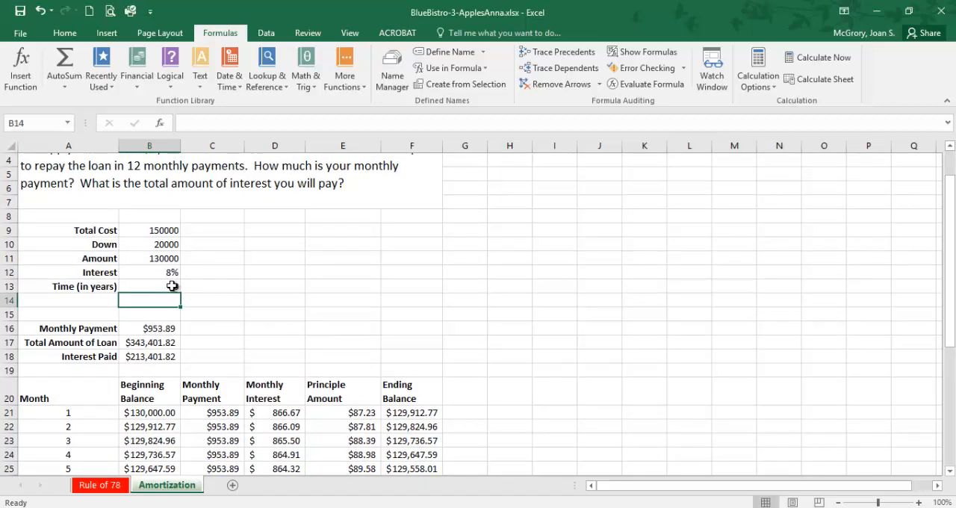
pyautogui.scroll(-3, 262, 337)
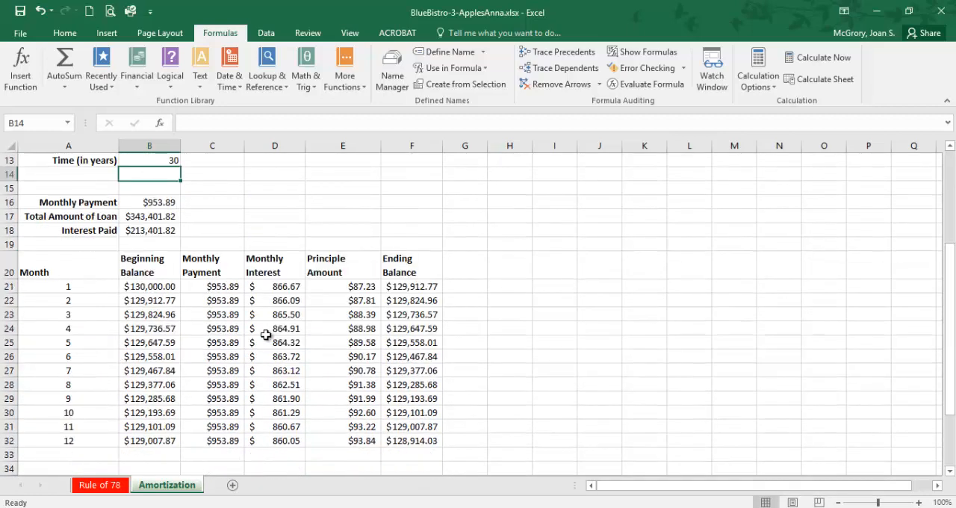
pyautogui.click(422, 442)
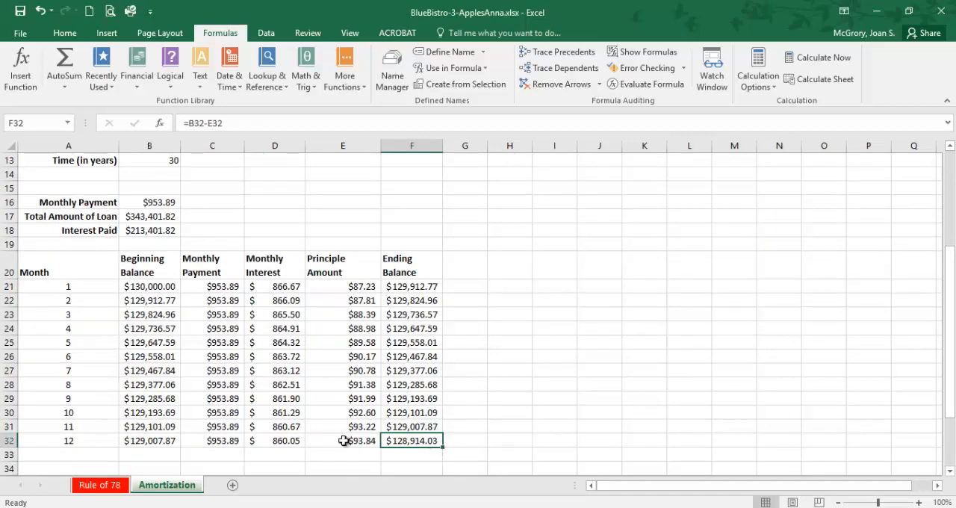
pyautogui.scroll(-3, 143, 380)
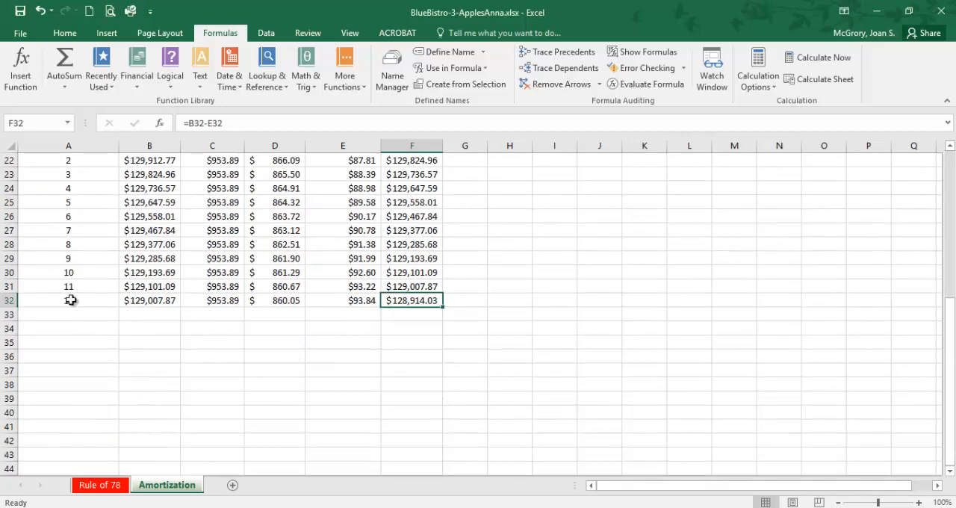
pyautogui.scroll(5, 78, 313)
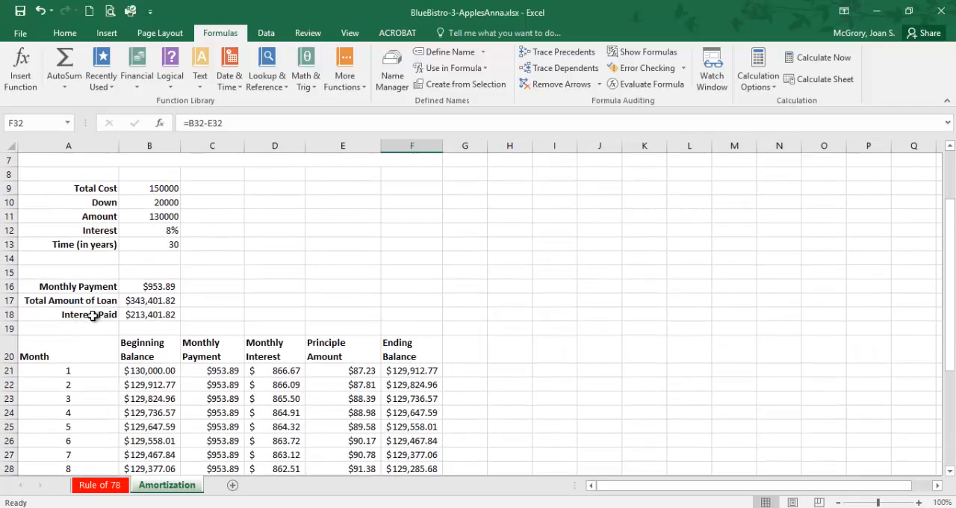
pyautogui.scroll(-4, 149, 299)
pyautogui.scroll(-1, 165, 320)
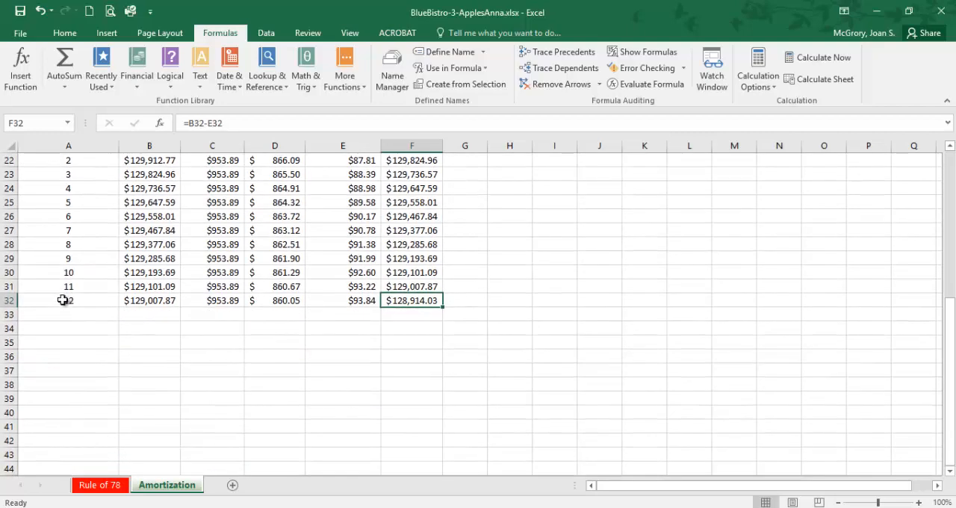
# Step: Fill the month 12 row A32:F32 down through row 68 to extend the amortization table to month 48, and review the extended table
pyautogui.moveTo(64, 300); pyautogui.dragTo(414, 300)
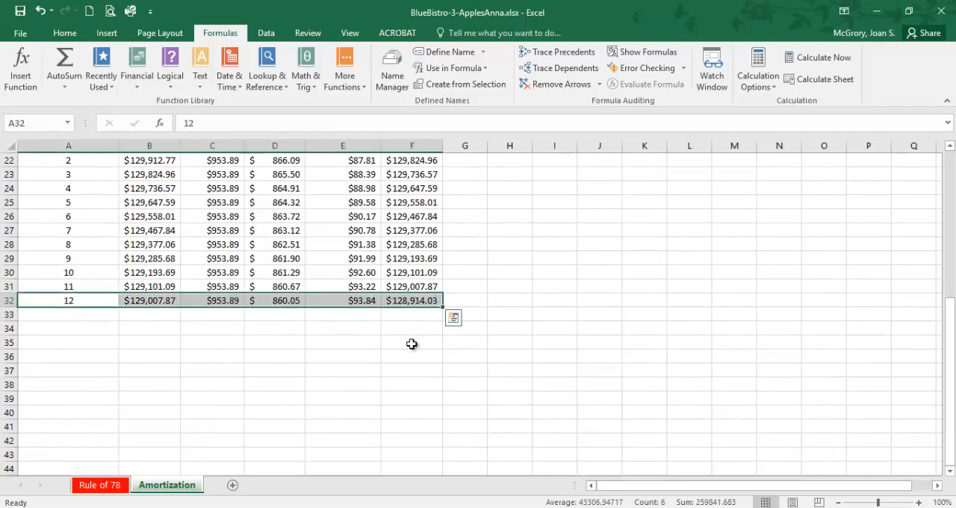
pyautogui.scroll(-1, 413, 342)
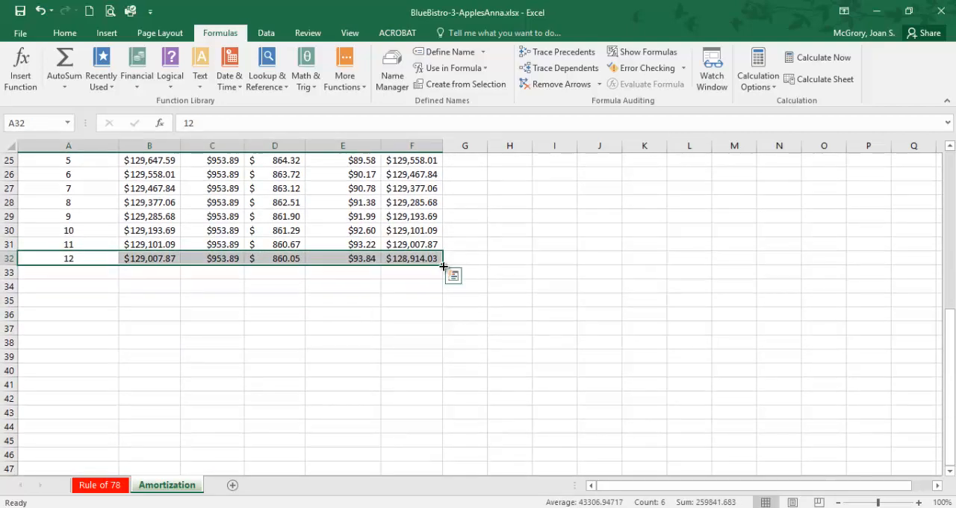
pyautogui.moveTo(444, 267); pyautogui.dragTo(423, 442)
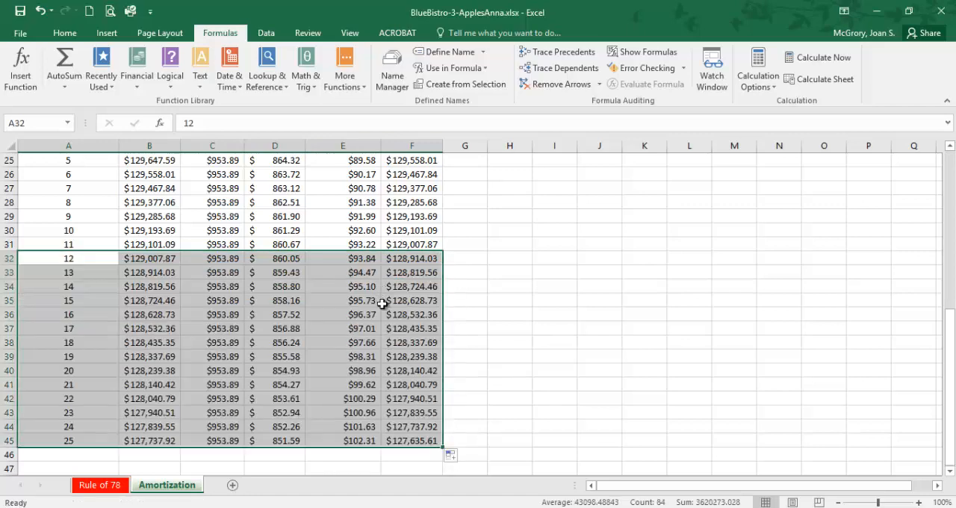
pyautogui.scroll(-3, 381, 303)
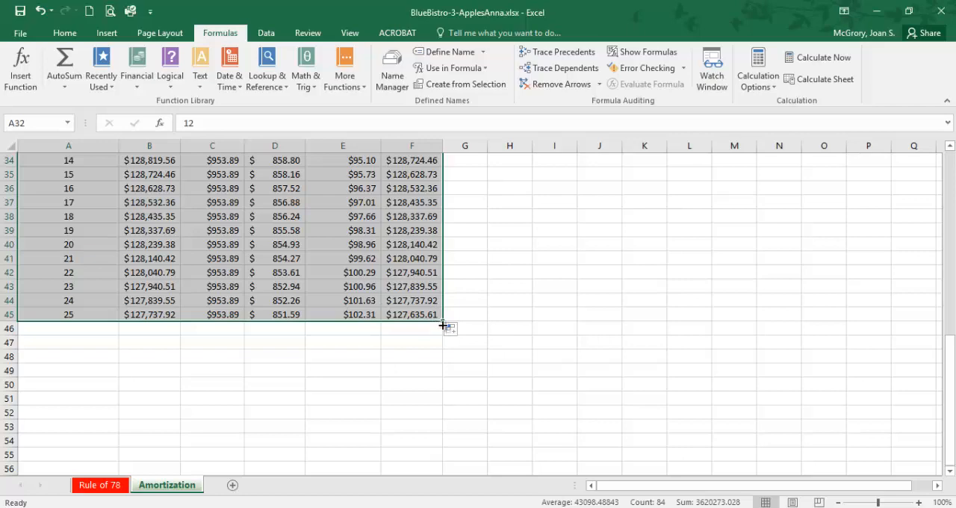
pyautogui.moveTo(444, 326); pyautogui.dragTo(432, 457)
pyautogui.scroll(-3, 363, 416)
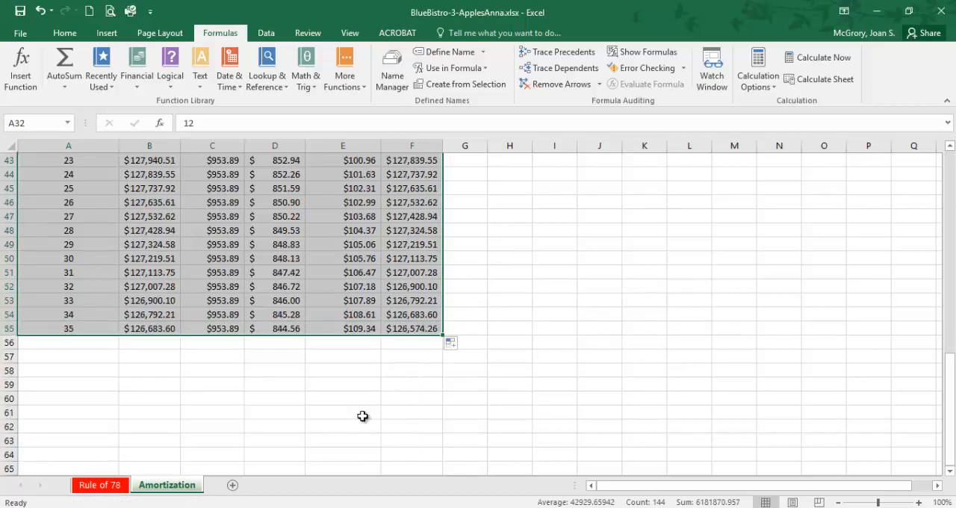
pyautogui.scroll(-3, 363, 417)
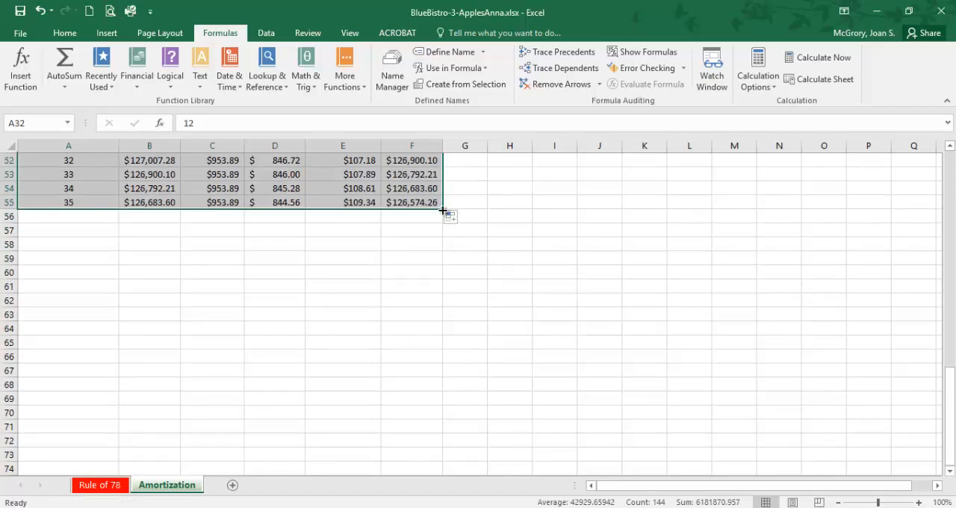
pyautogui.moveTo(443, 211); pyautogui.dragTo(435, 394)
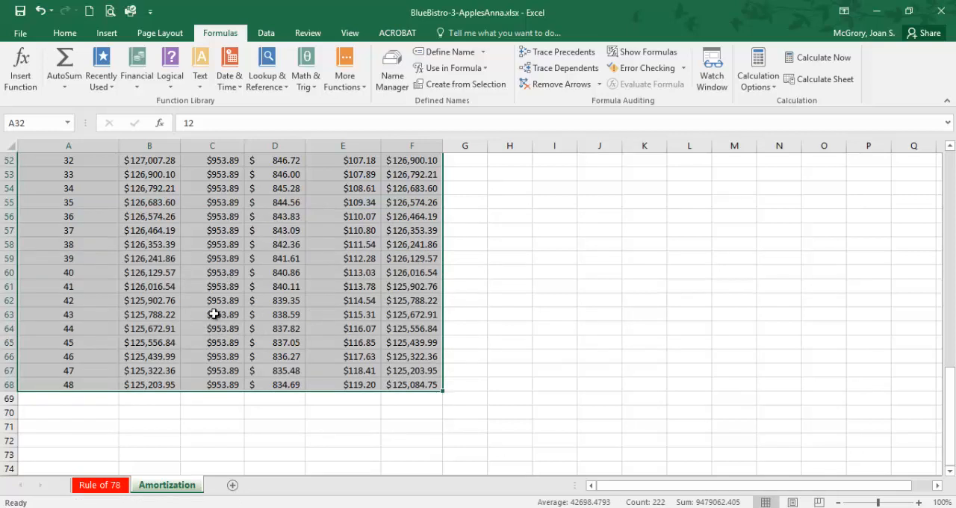
pyautogui.scroll(9, 213, 315)
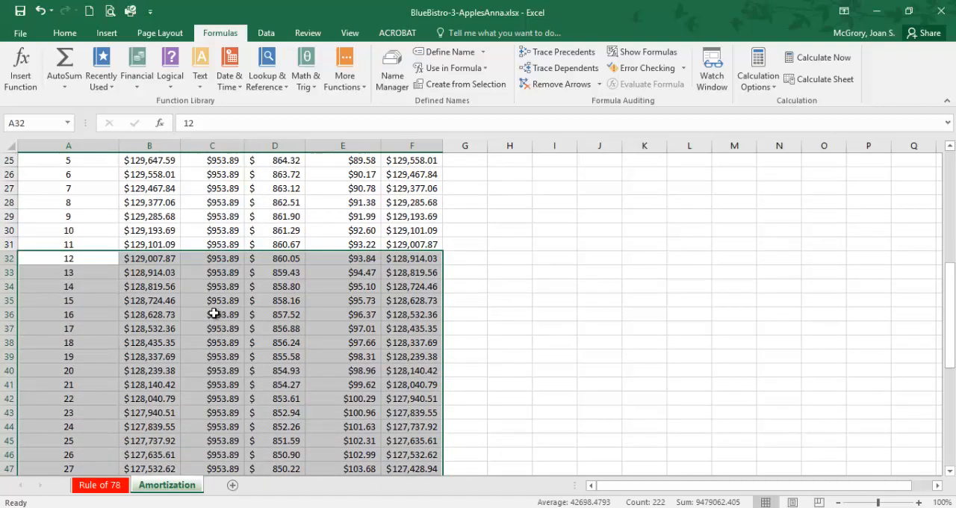
pyautogui.scroll(3, 213, 314)
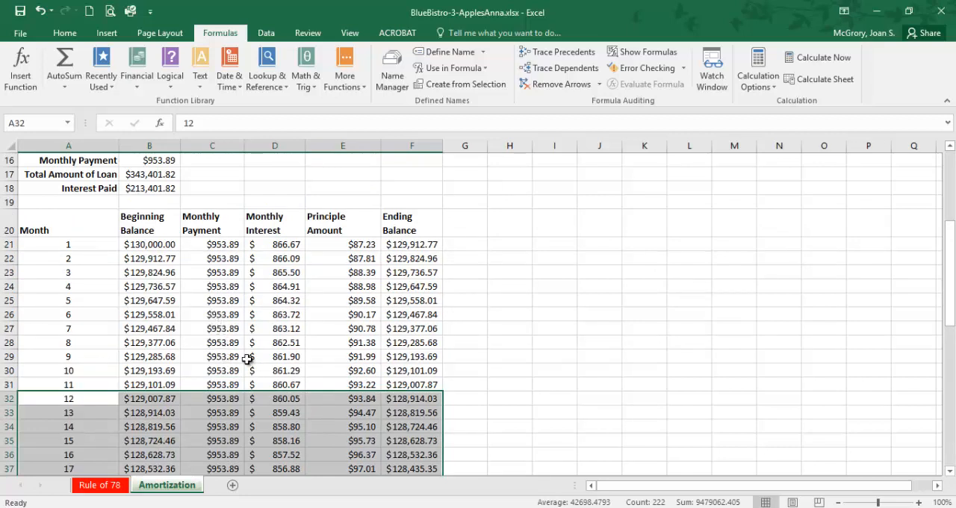
# Step: Undo the fills that extended the amortization table below month 12
pyautogui.hotkey('ctrl', 'z')
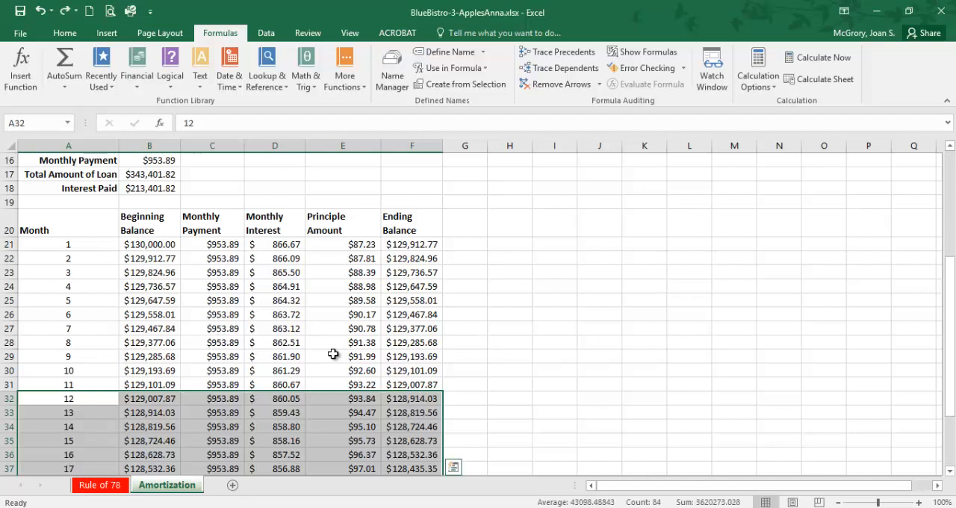
pyautogui.hotkey('ctrl', 'z')
pyautogui.click(260, 399)
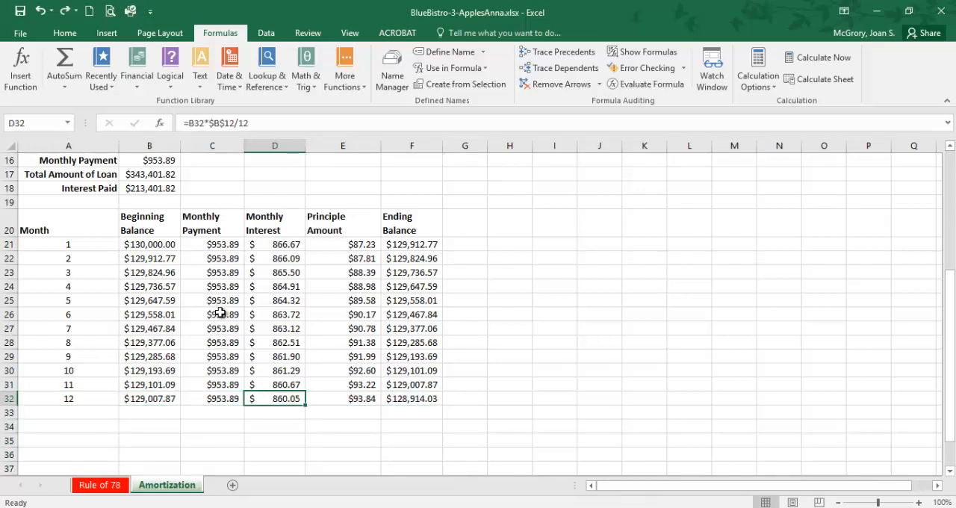
# Step: Check the Monthly Payment formulas in column C from C21 down to C32
pyautogui.click(227, 247)
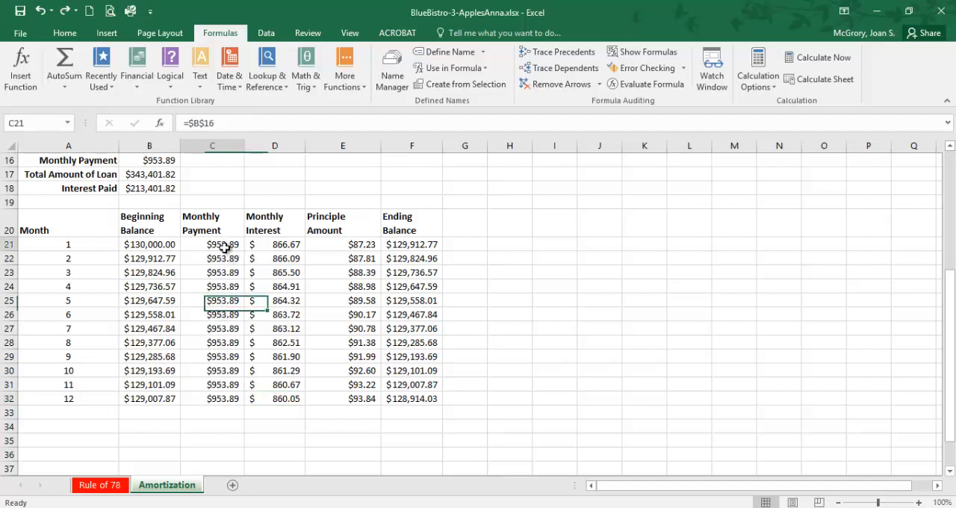
pyautogui.click(223, 258)
pyautogui.click(222, 271)
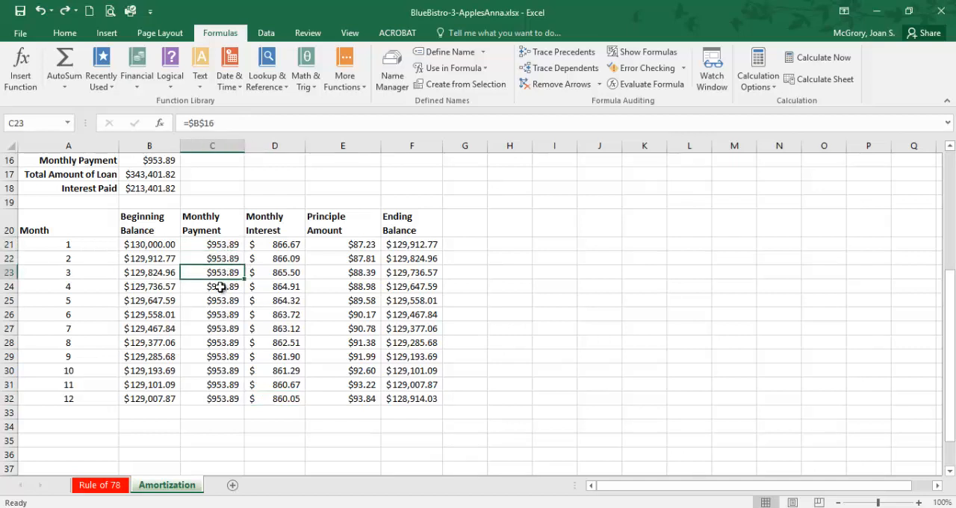
pyautogui.click(220, 288)
pyautogui.click(218, 301)
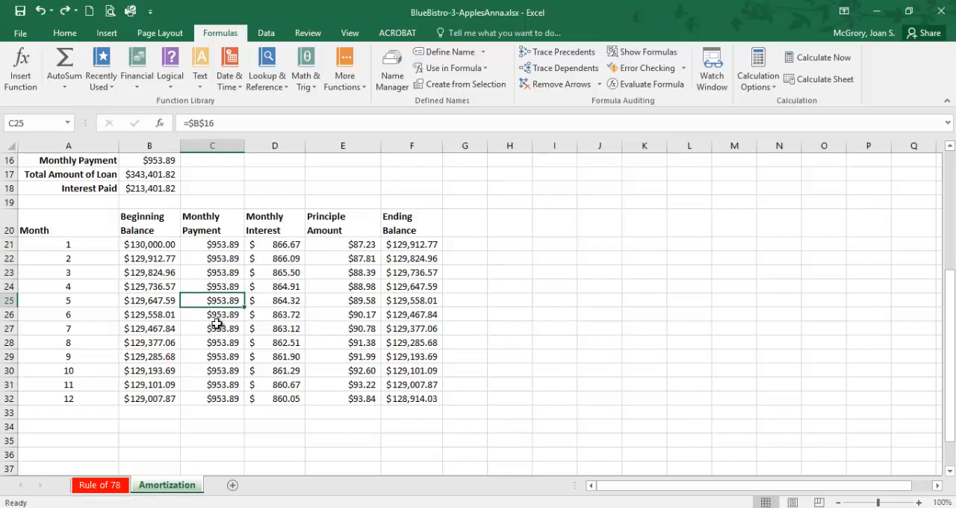
pyautogui.click(216, 327)
pyautogui.click(218, 343)
pyautogui.click(220, 358)
pyautogui.click(220, 371)
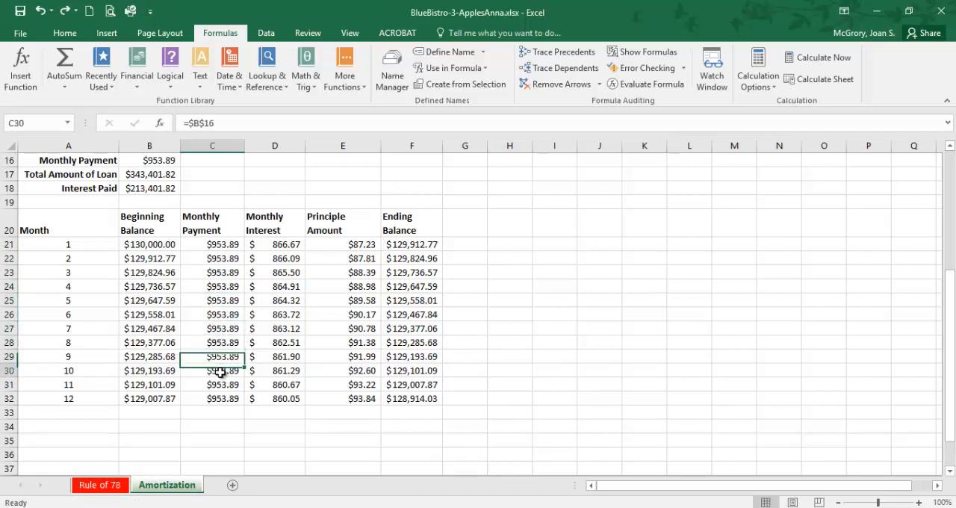
pyautogui.click(220, 385)
pyautogui.click(220, 399)
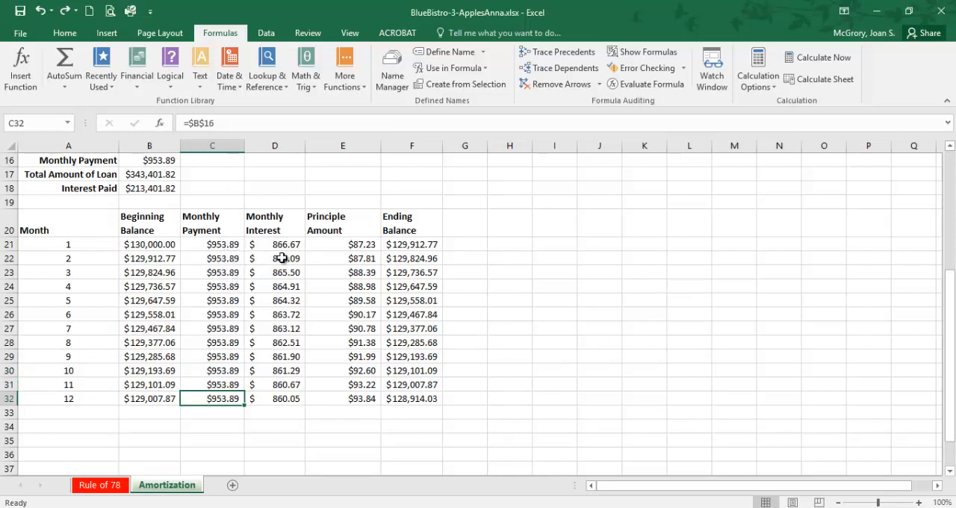
# Step: Check the PMT formula in B16 and compare it with the cells in the Monthly Payment column that reference it
pyautogui.scroll(2, 246, 318)
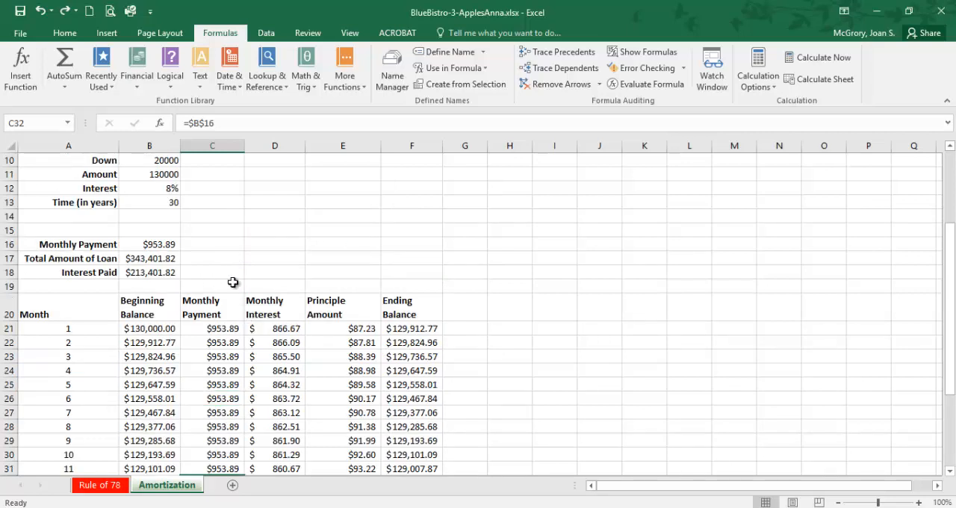
pyautogui.click(161, 244)
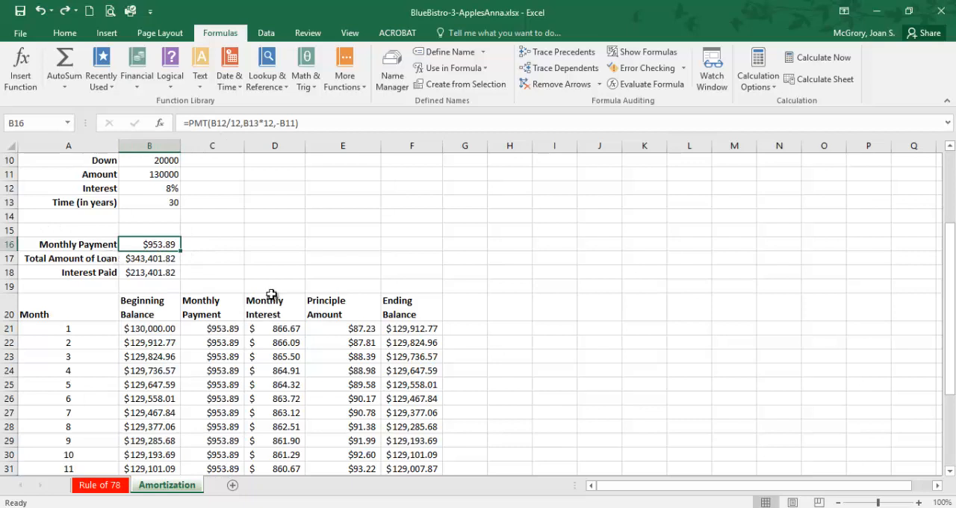
pyautogui.click(224, 334)
pyautogui.click(224, 343)
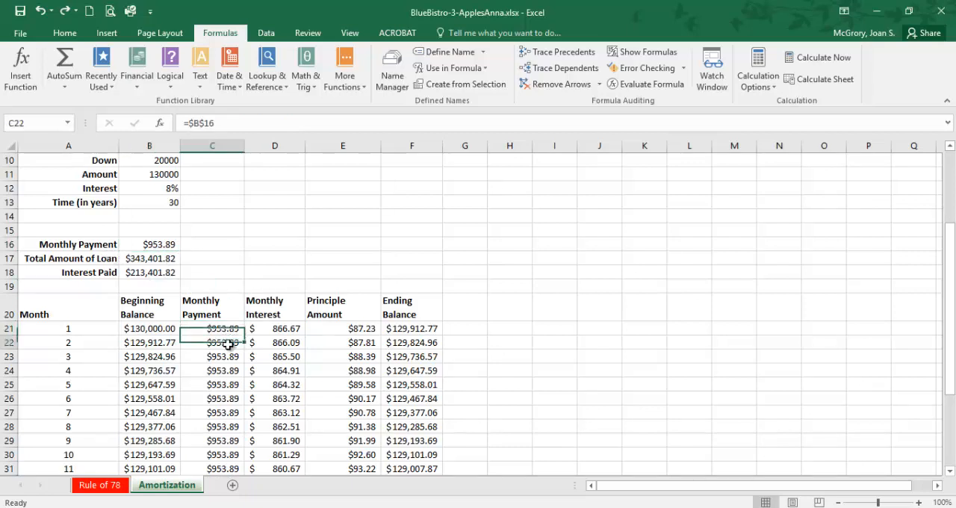
pyautogui.click(226, 360)
pyautogui.click(226, 371)
pyautogui.click(223, 400)
pyautogui.click(220, 428)
pyautogui.click(215, 399)
pyautogui.click(222, 371)
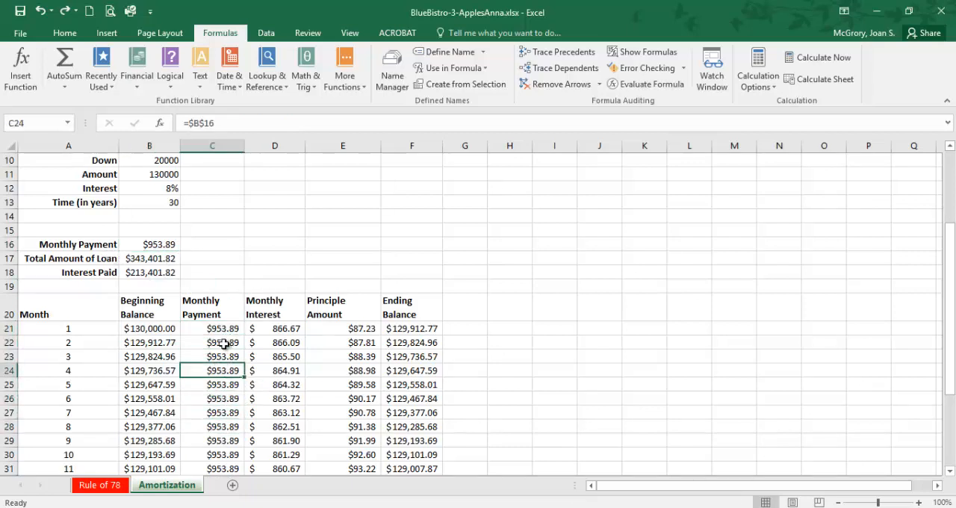
pyautogui.click(228, 357)
pyautogui.click(233, 330)
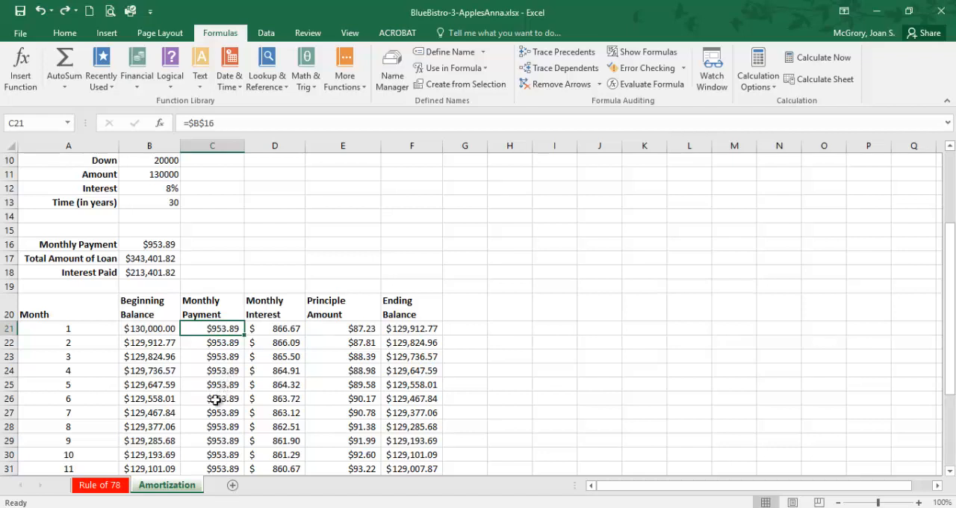
# Step: Try a month 4 payment of 1000 in C24, and undo the entry after reviewing the table
pyautogui.click(231, 367)
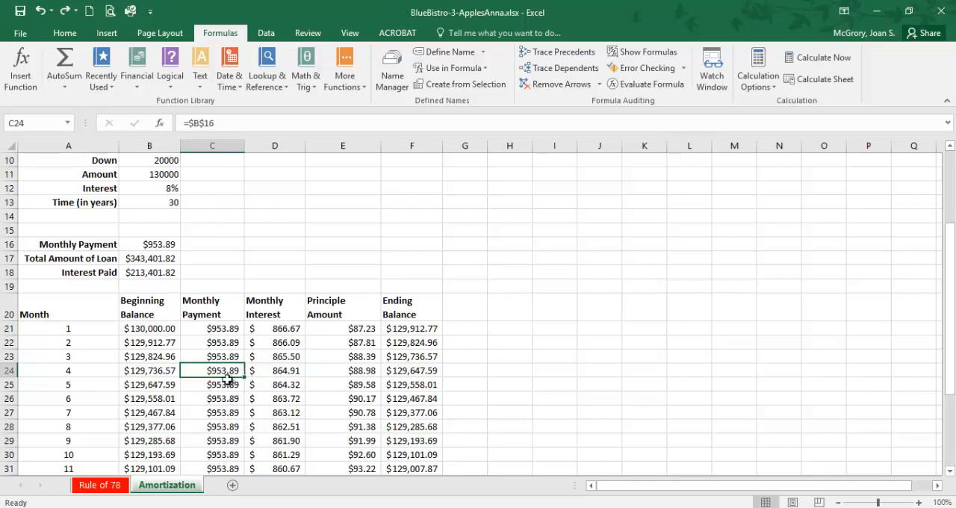
pyautogui.write('1000')
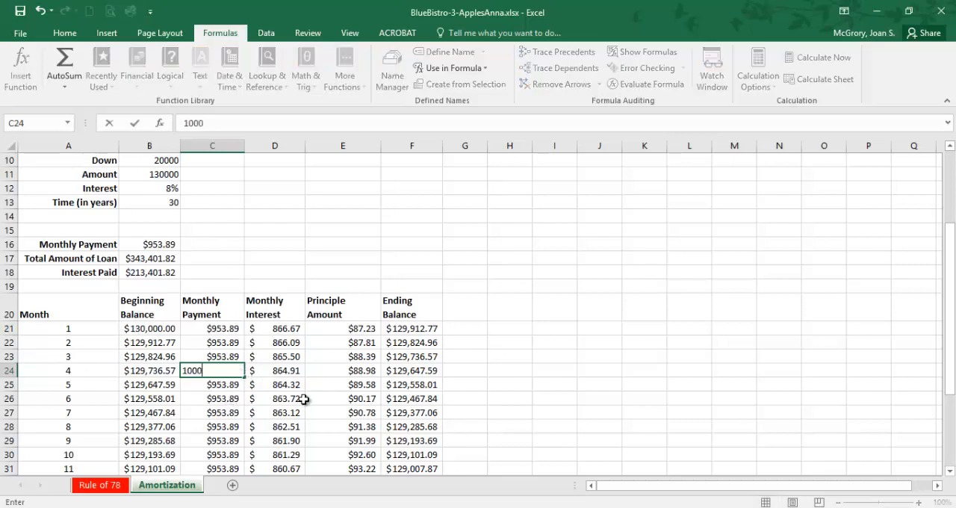
pyautogui.press('Tab')
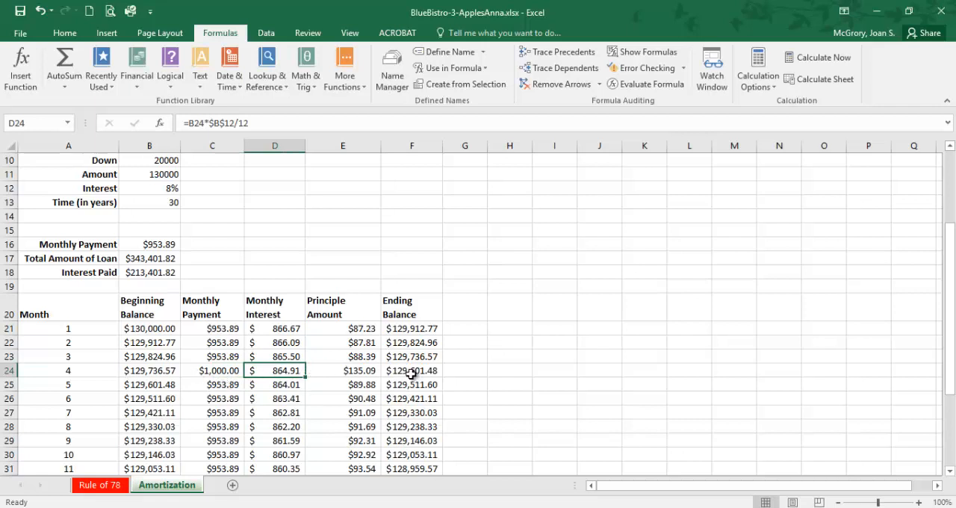
pyautogui.scroll(-1, 411, 374)
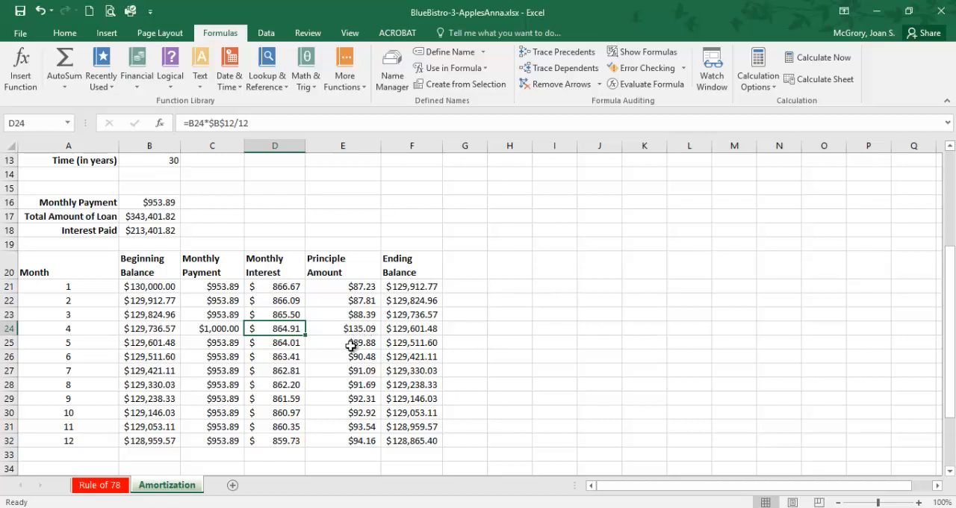
pyautogui.hotkey('ctrl', 'z')
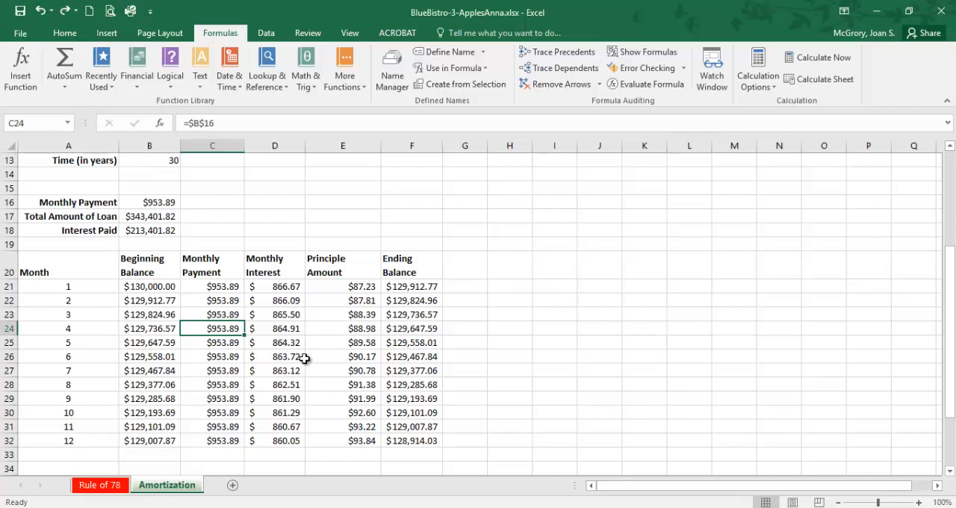
# Step: Set the month 4 Monthly Payment in C24 to 1000
pyautogui.write('1,')
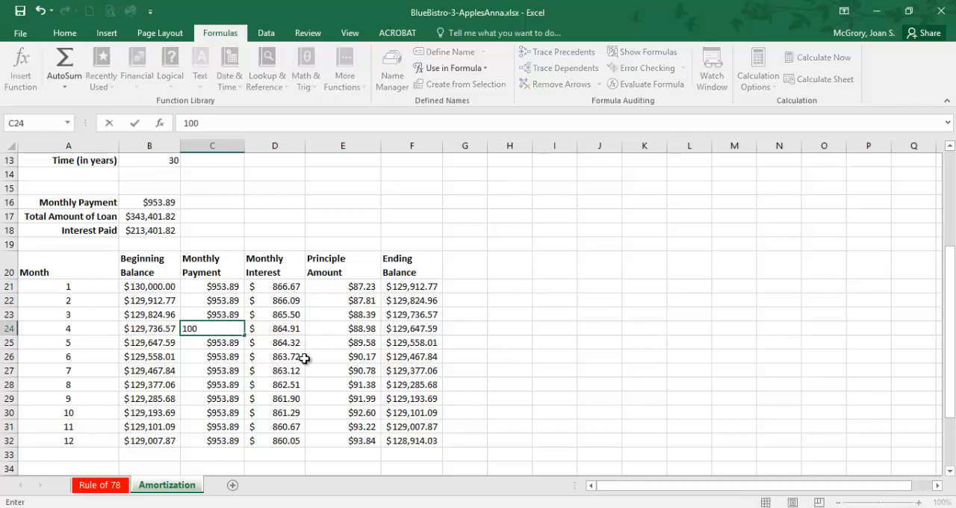
pyautogui.write('000')
pyautogui.press('Return')
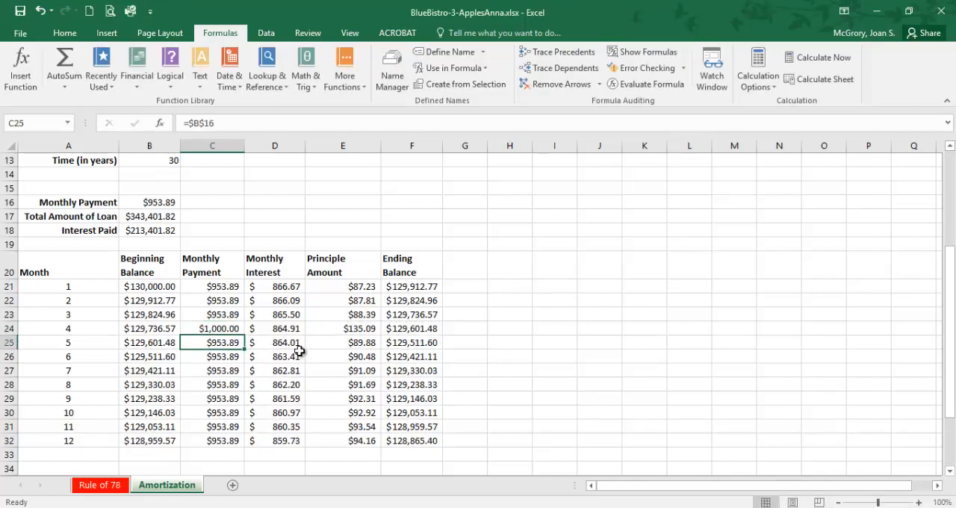
# Step: Check how the month 4 payment in C24 carries through E24 and F24 into the month 5 Beginning Balance in B25
pyautogui.click(233, 330)
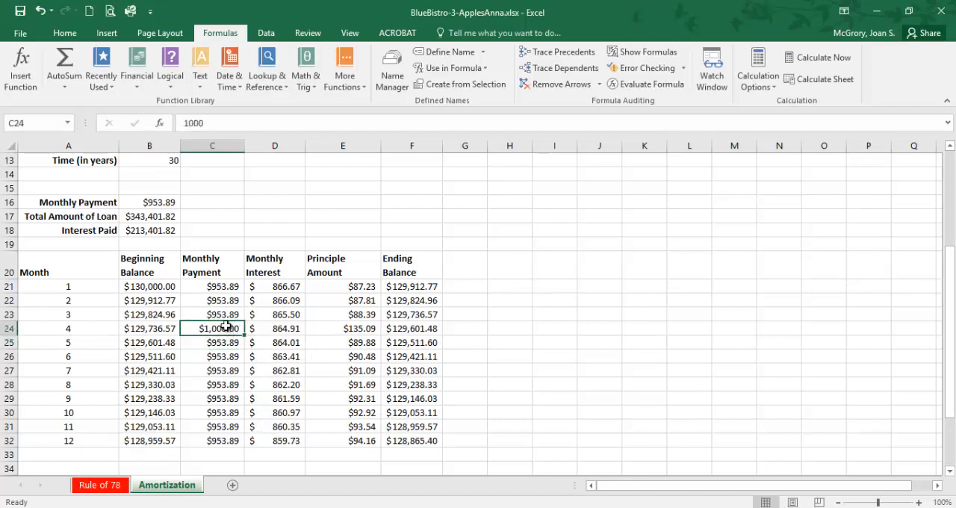
pyautogui.click(374, 328)
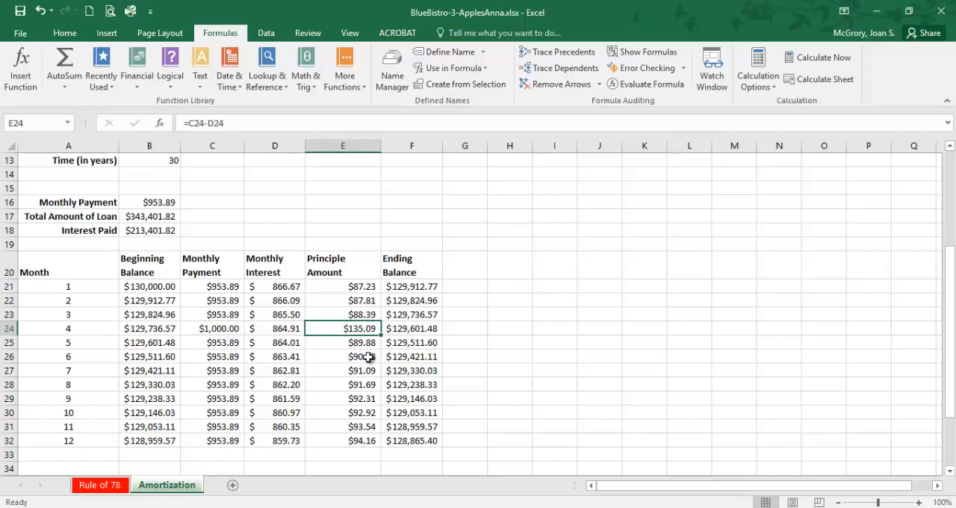
pyautogui.click(410, 330)
pyautogui.click(161, 344)
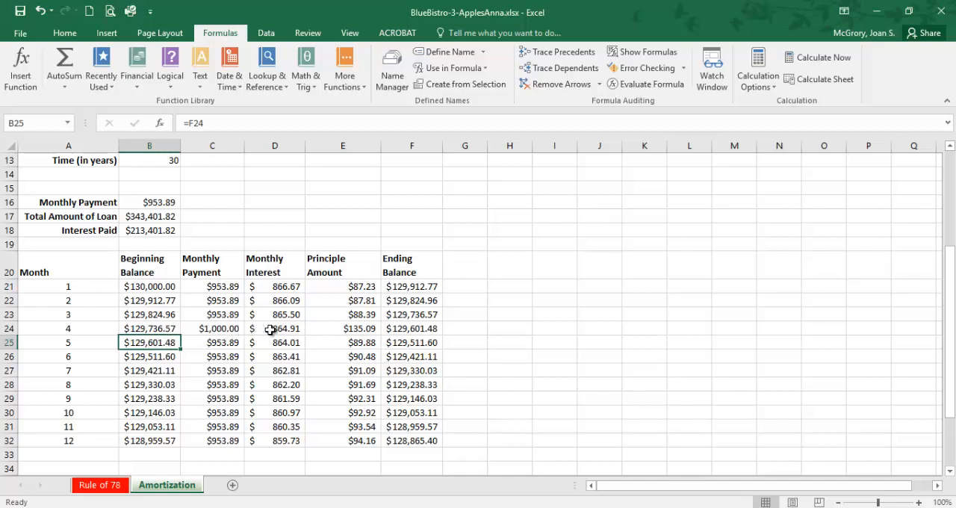
# Step: Try a Paid column heading in G20 beside Ending Balance, and undo the entry
pyautogui.click(481, 287)
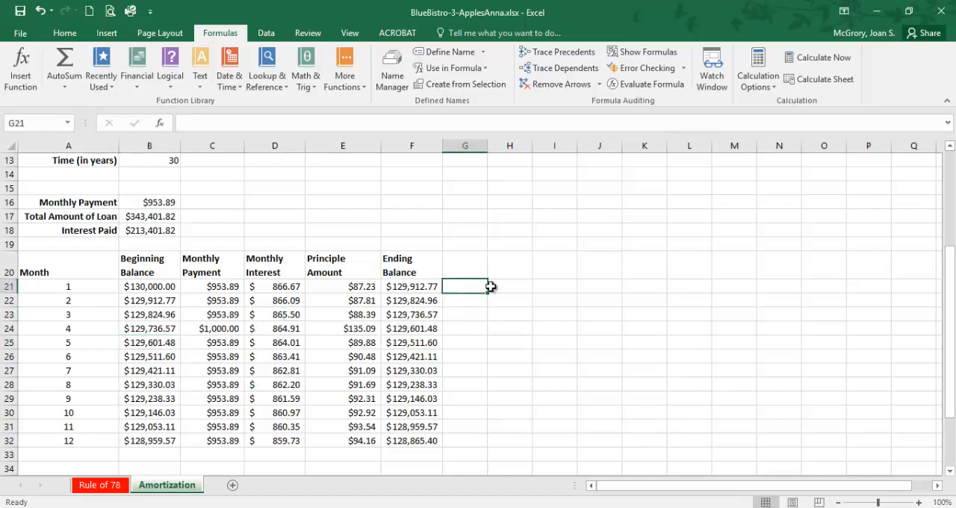
pyautogui.write('Paid')
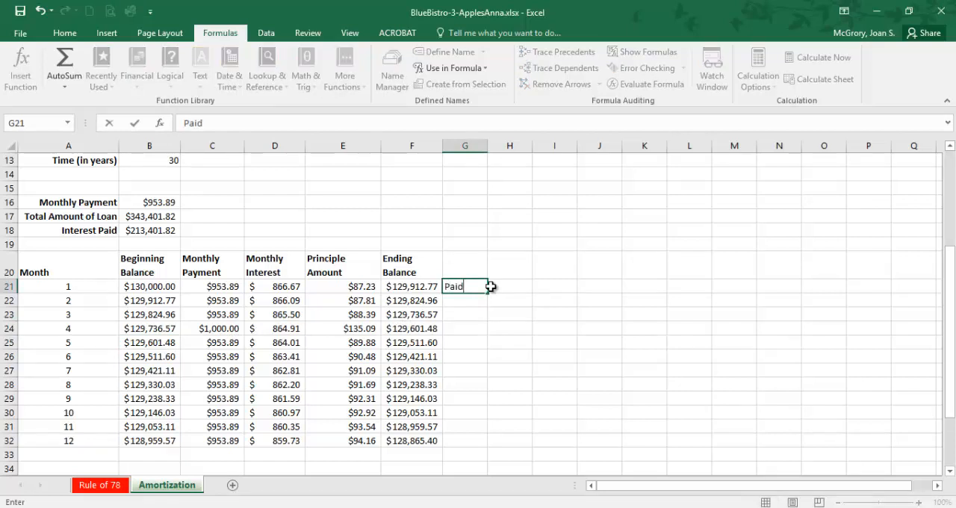
pyautogui.press('Escape')
pyautogui.press('Up')
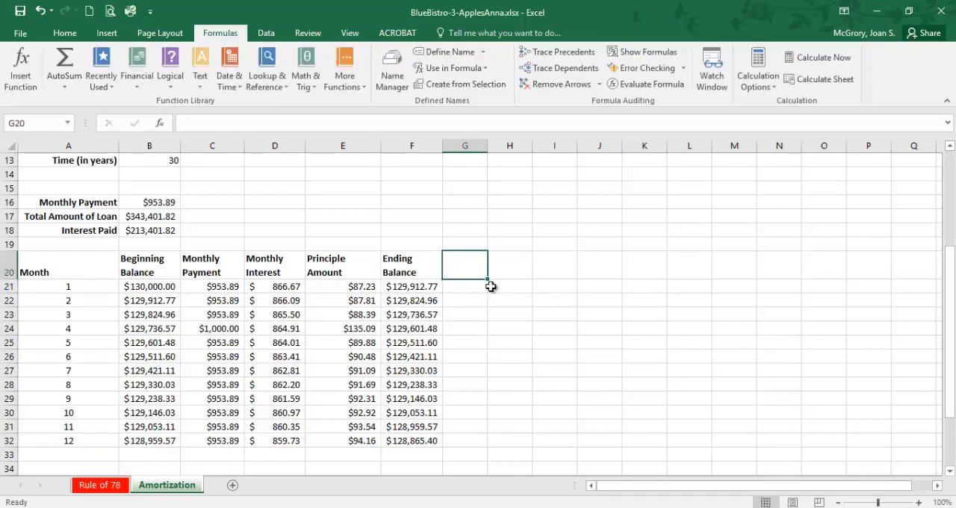
pyautogui.write('Paid')
pyautogui.press('Return')
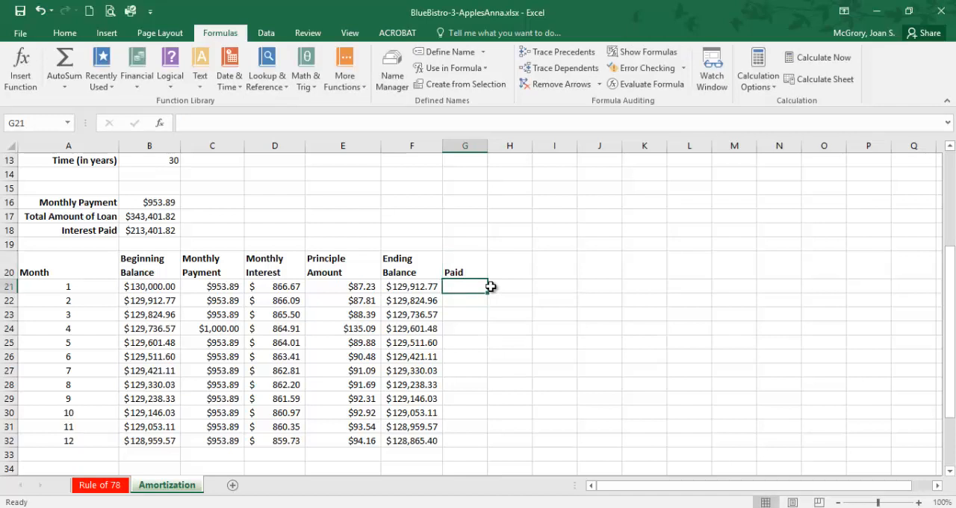
pyautogui.press('Down')
pyautogui.press('Down')
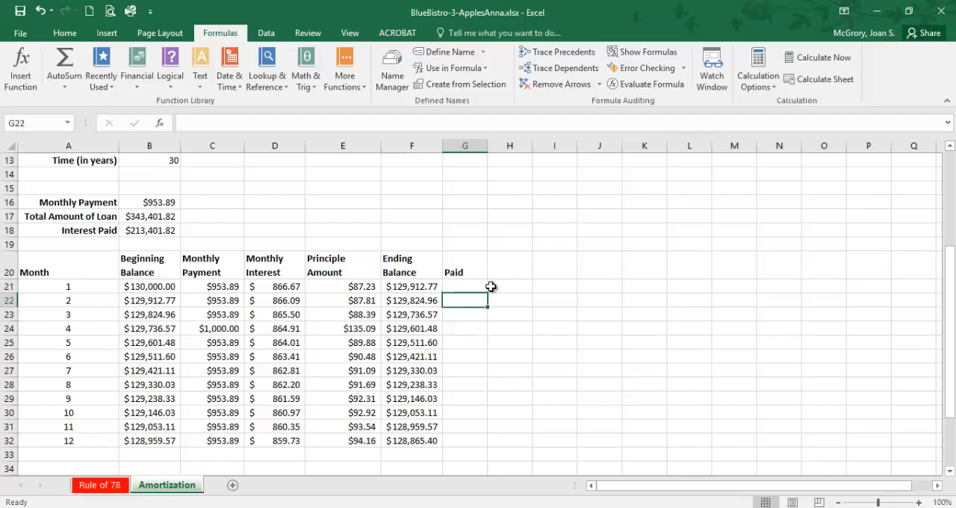
pyautogui.hotkey('ctrl', 'z')
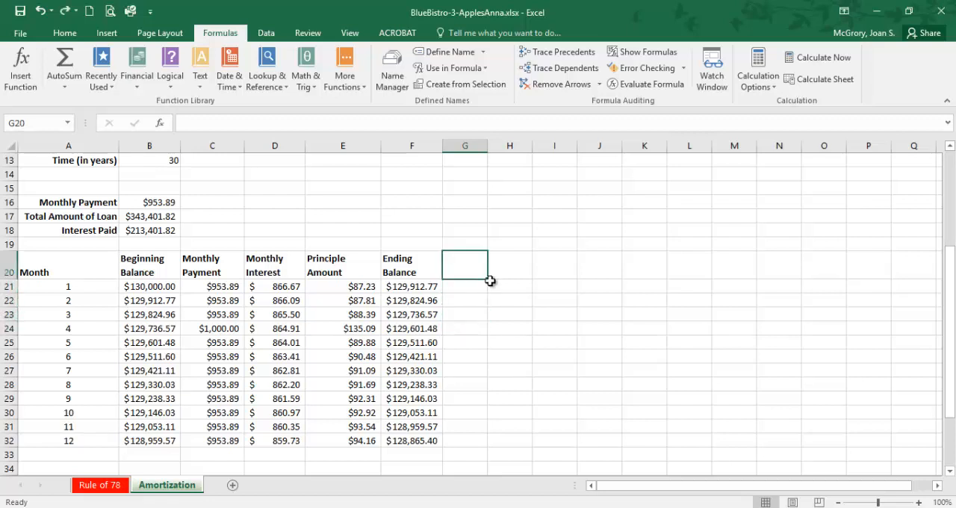
# Step: Undo the month 4 payment change in C24 and review the loan inputs and the table
pyautogui.hotkey('ctrl', 'z')
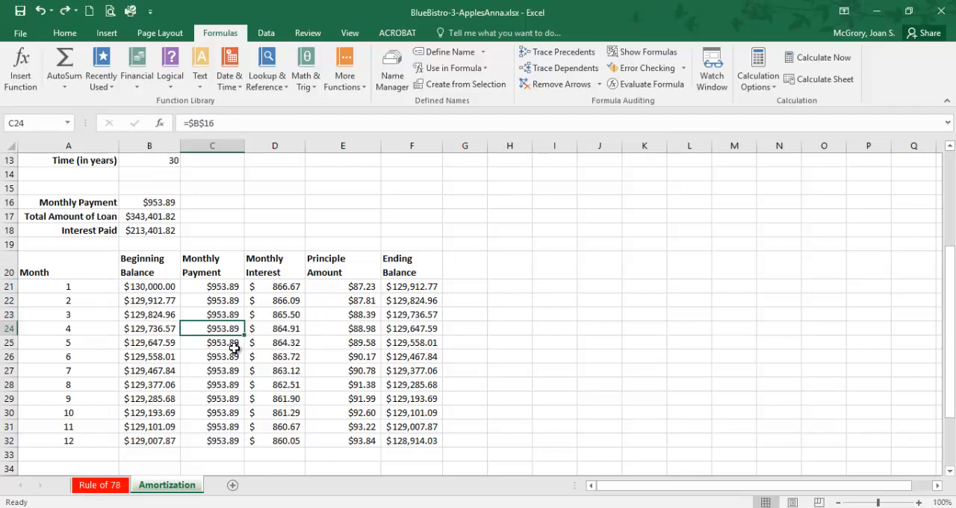
pyautogui.scroll(-2, 234, 348)
pyautogui.scroll(4, 234, 348)
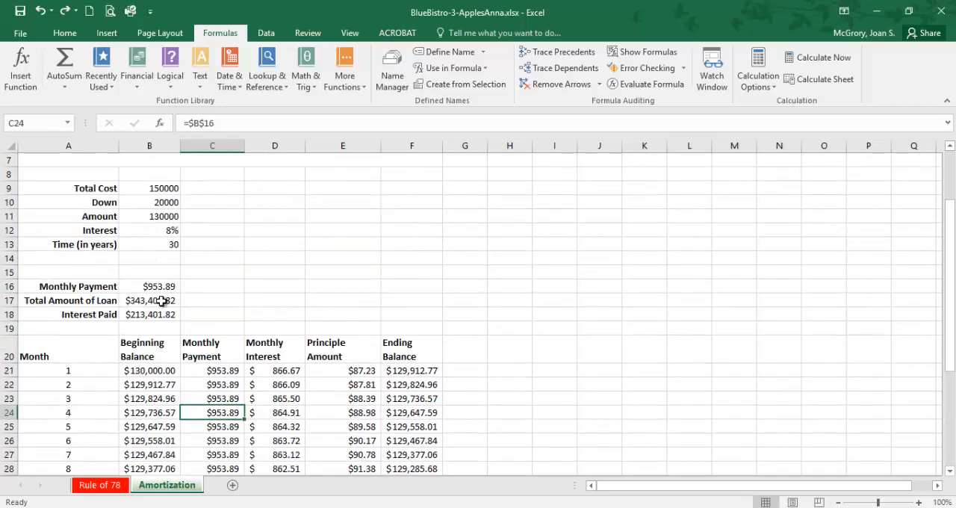
pyautogui.scroll(-3, 97, 388)
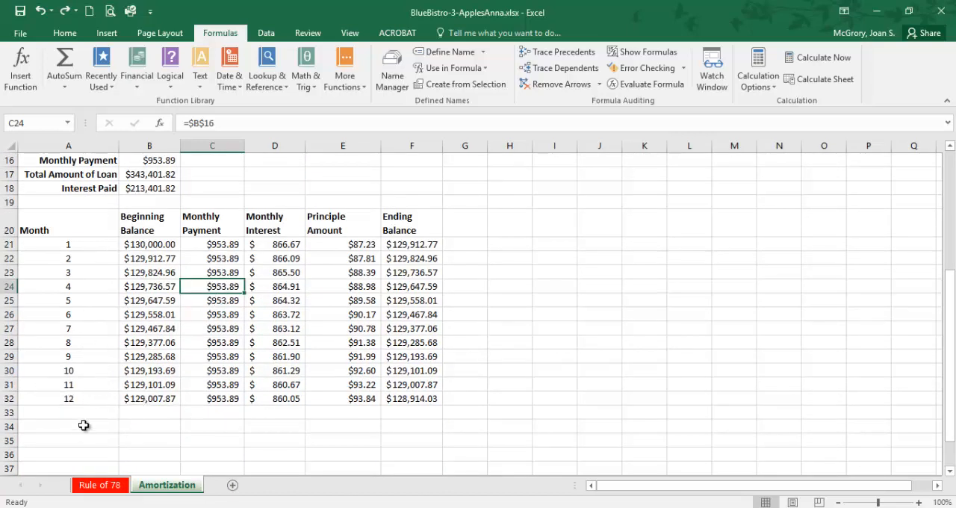
pyautogui.scroll(1, 104, 381)
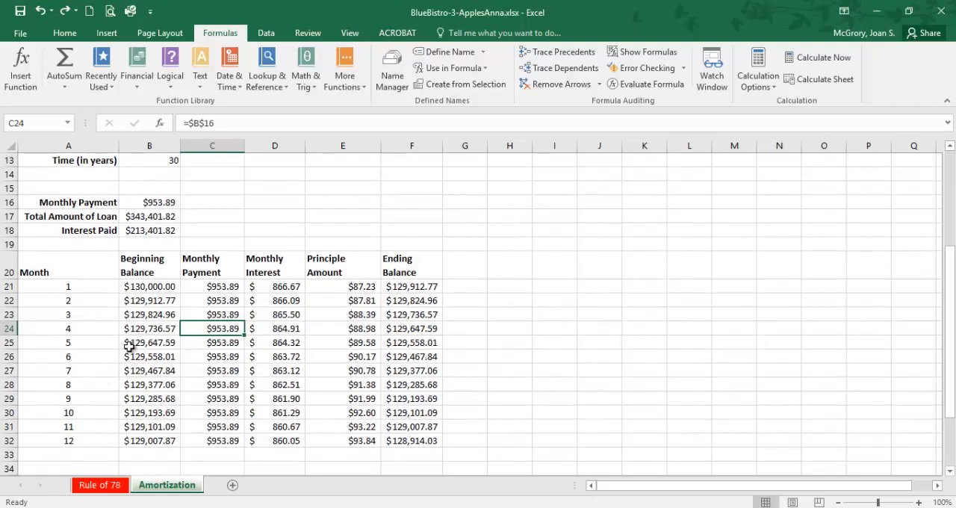
pyautogui.scroll(3, 124, 351)
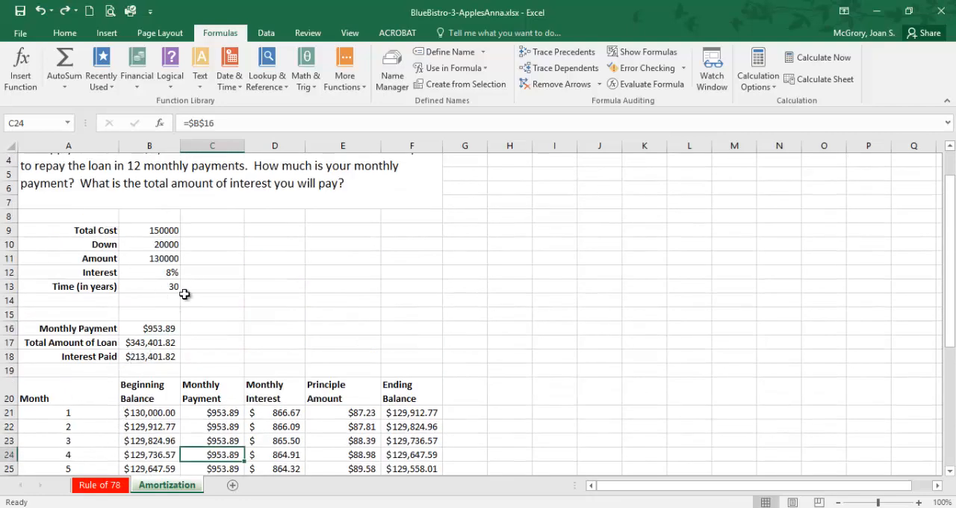
# Step: Undo the loan test entries back to a Total Cost of 3000, Down 0, Interest 6% and Time 1 year
pyautogui.hotkey('ctrl', 'z')
pyautogui.hotkey('ctrl', 'z')
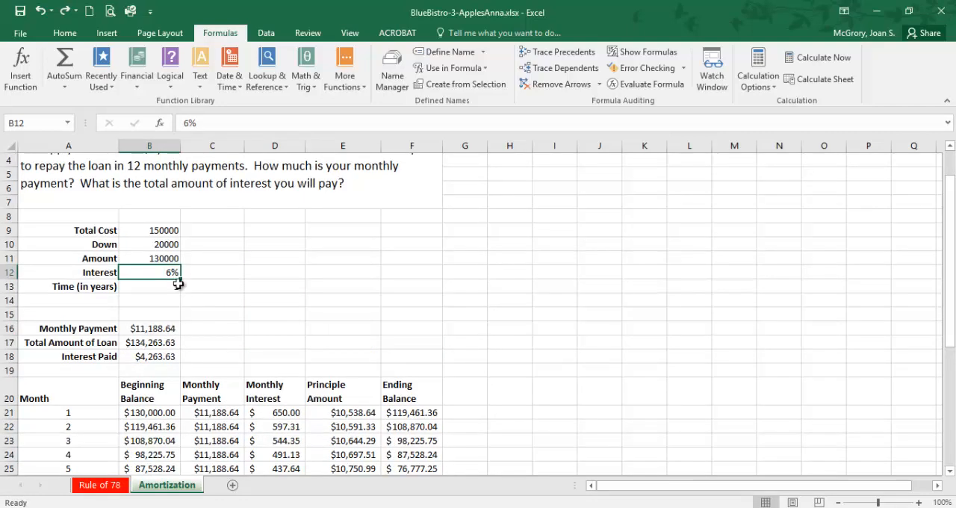
pyautogui.hotkey('ctrl', 'z')
pyautogui.hotkey('ctrl', 'z')
pyautogui.hotkey('ctrl', 'z')
pyautogui.hotkey('ctrl', 'z')
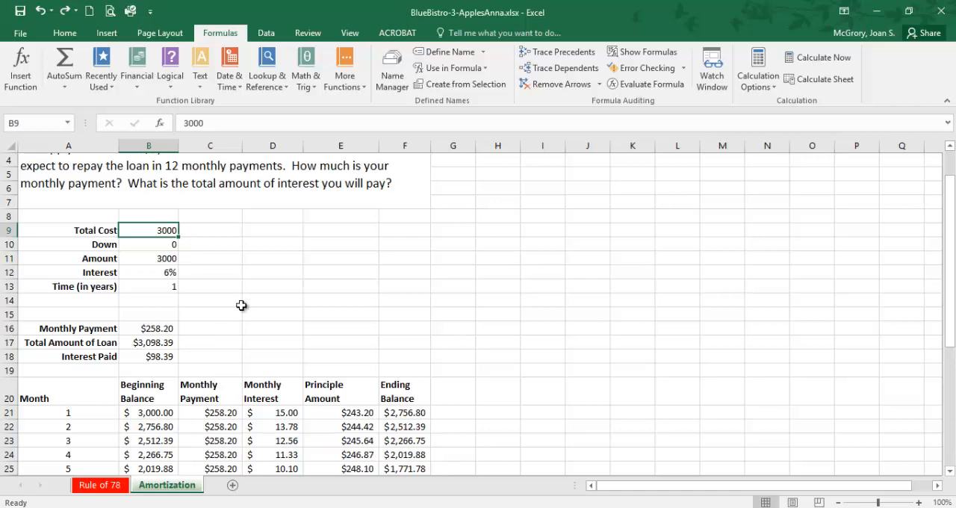
pyautogui.scroll(-2, 242, 305)
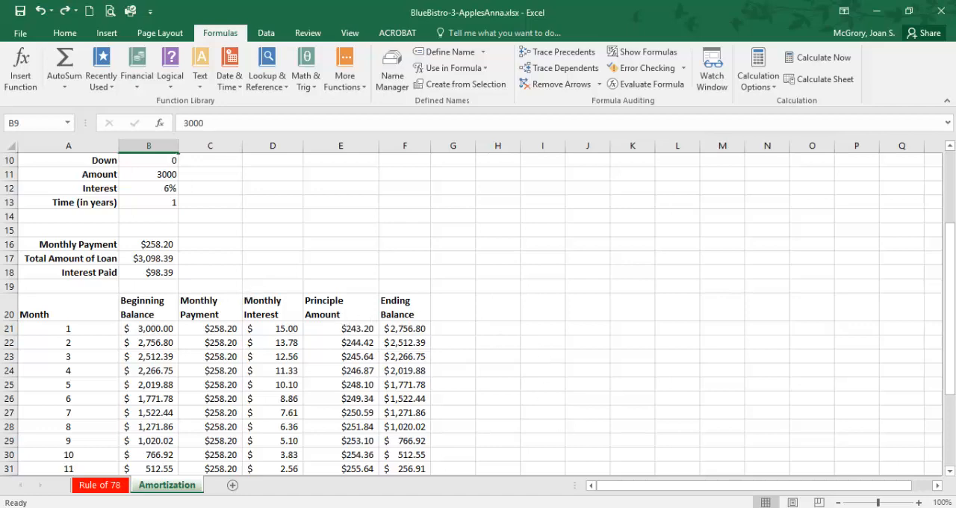
# Step: Switch to the PDF instructions in the browser and read steps 47 to 57, including the interest comparison, loan updates and PDF saving
pyautogui.hotkey('alt', 'Tab')
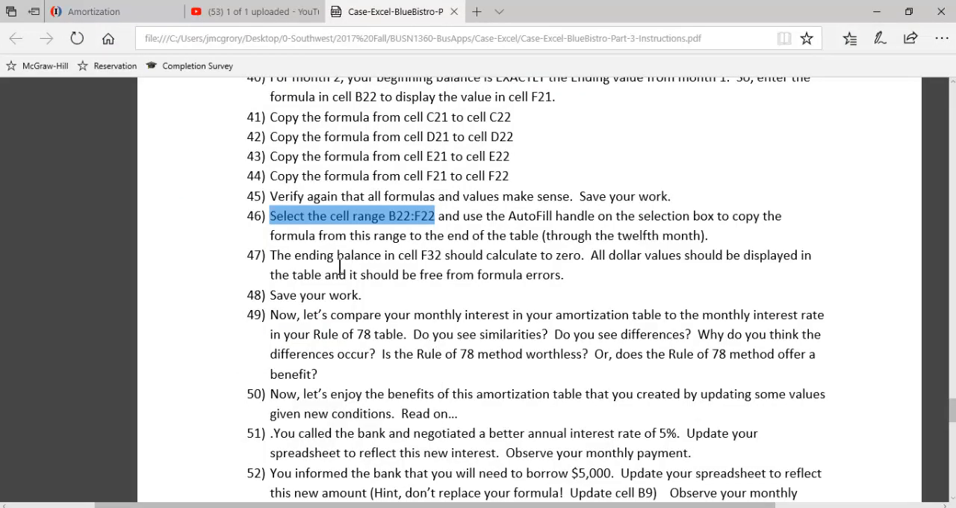
pyautogui.moveTo(351, 256); pyautogui.dragTo(483, 258)
pyautogui.click(395, 294)
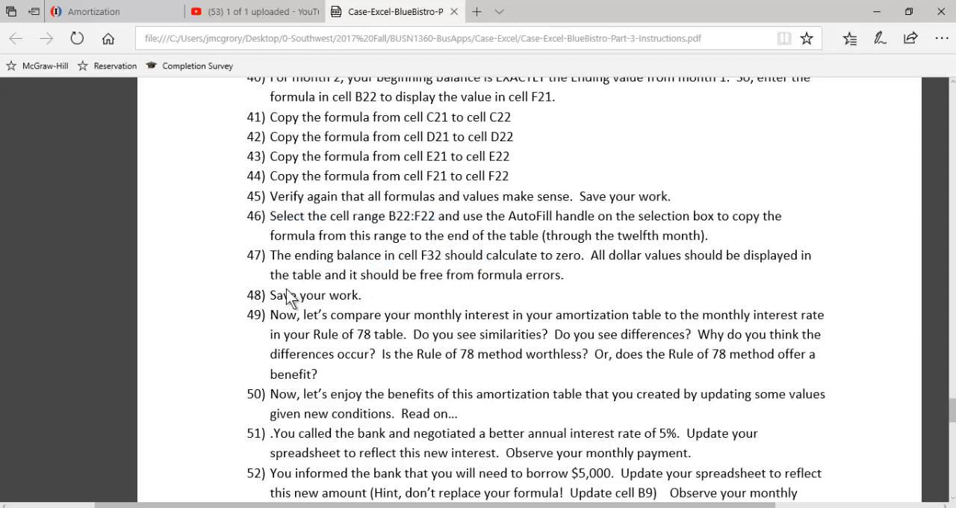
pyautogui.moveTo(272, 321); pyautogui.dragTo(527, 322)
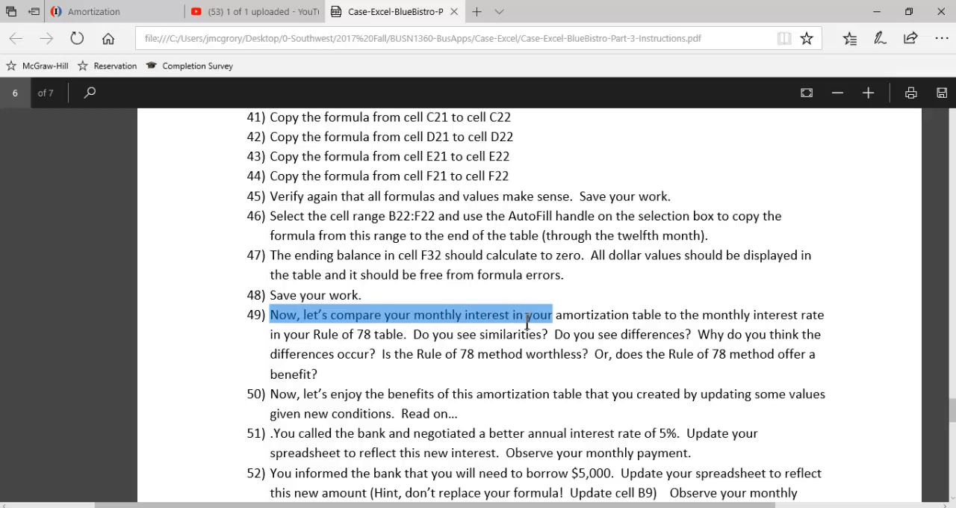
pyautogui.moveTo(316, 331); pyautogui.dragTo(383, 334)
pyautogui.scroll(-3, 448, 357)
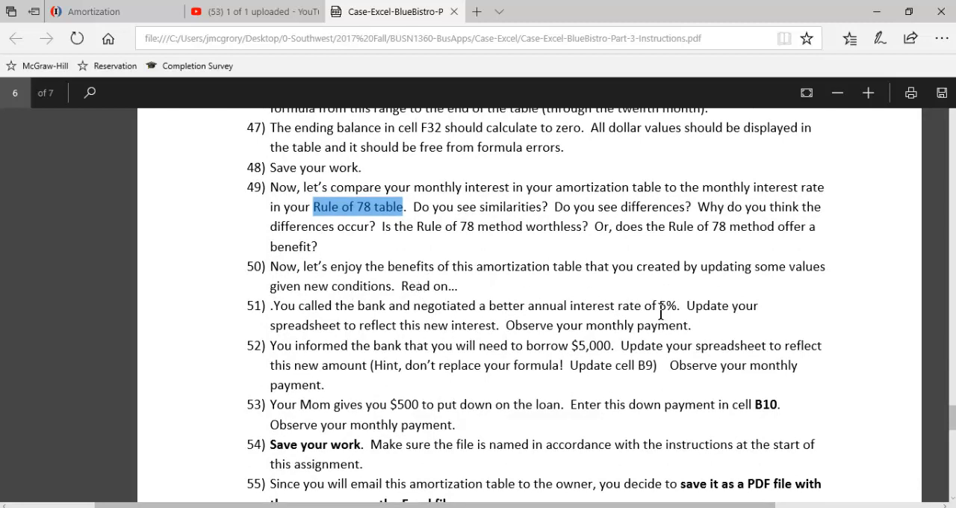
pyautogui.scroll(-3, 408, 389)
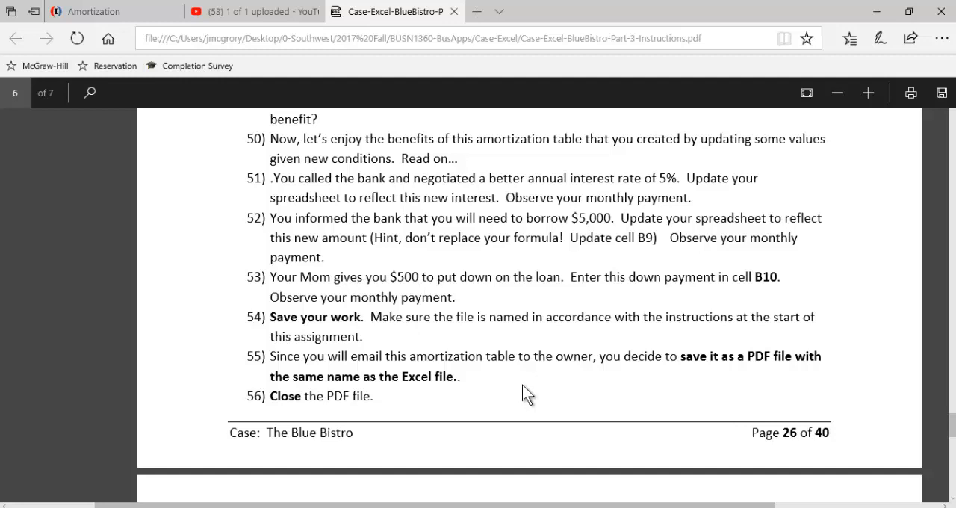
pyautogui.scroll(-1, 389, 343)
pyautogui.scroll(-1, 375, 368)
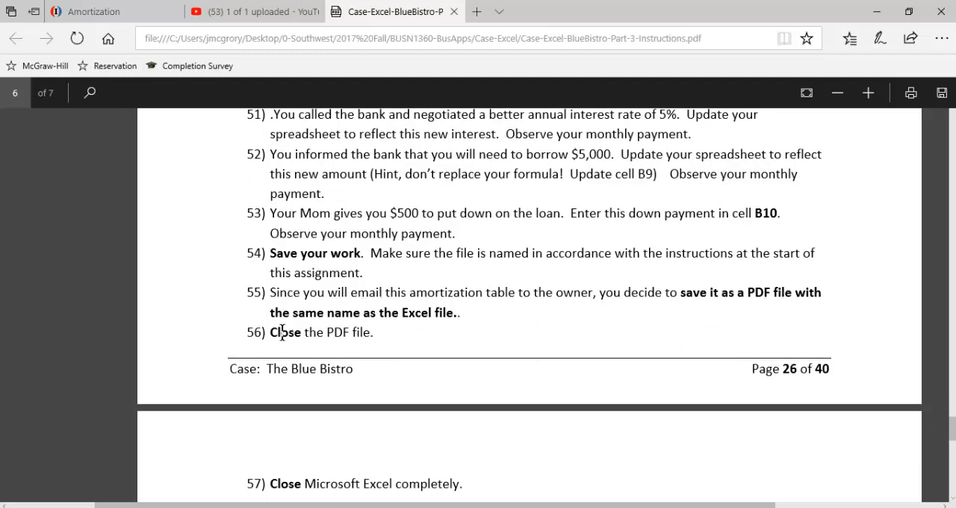
pyautogui.scroll(-2, 314, 329)
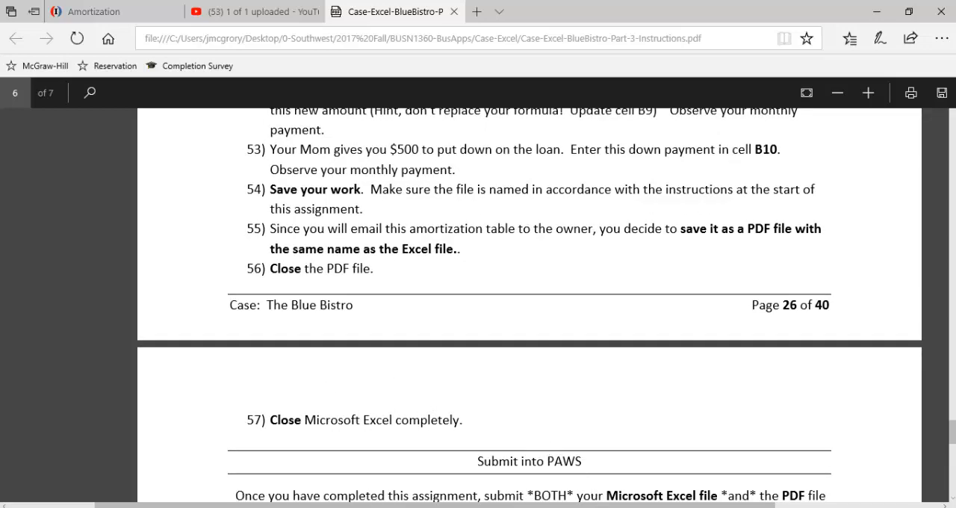
# Step: Switch back to Excel and review the Amortization worksheet from the loan problem text down to the month 12 row
pyautogui.click(578, 507)
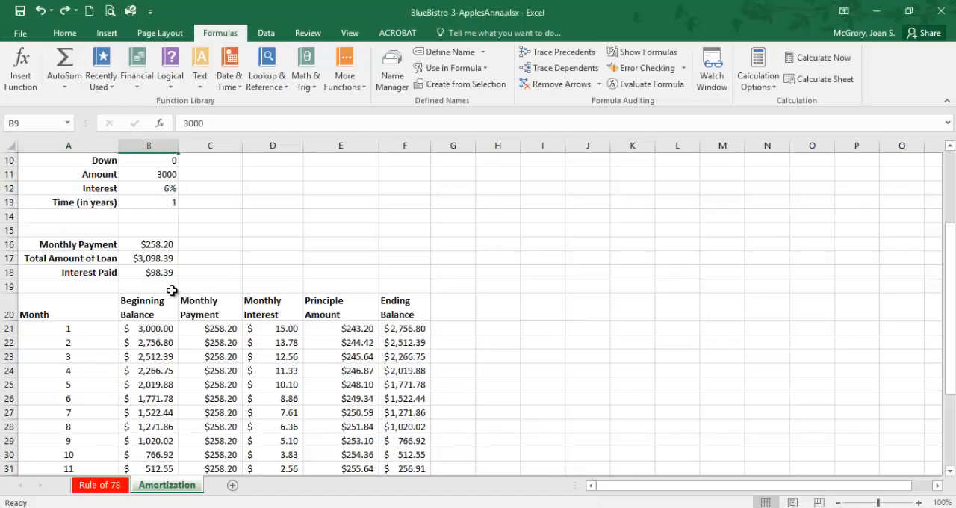
pyautogui.scroll(-4, 171, 291)
pyautogui.scroll(4, 259, 249)
pyautogui.scroll(3, 224, 247)
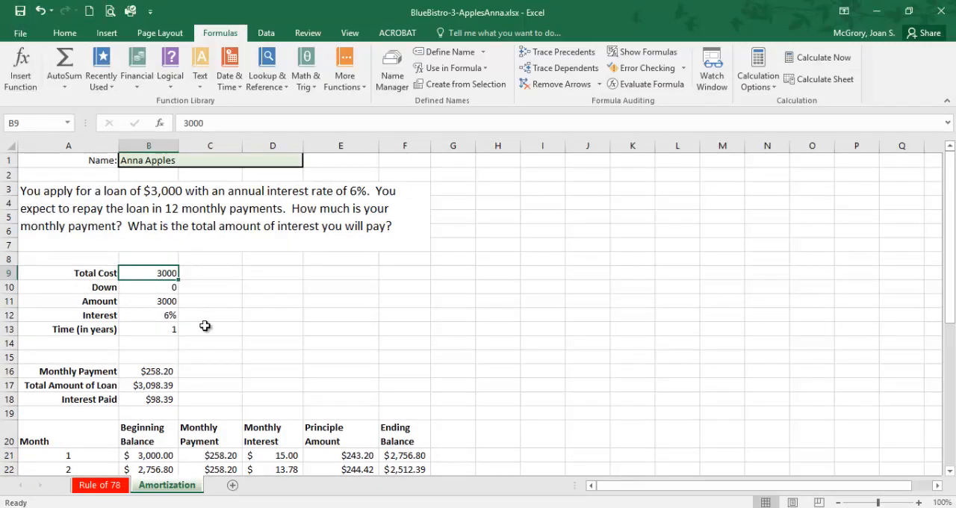
pyautogui.scroll(-1, 205, 325)
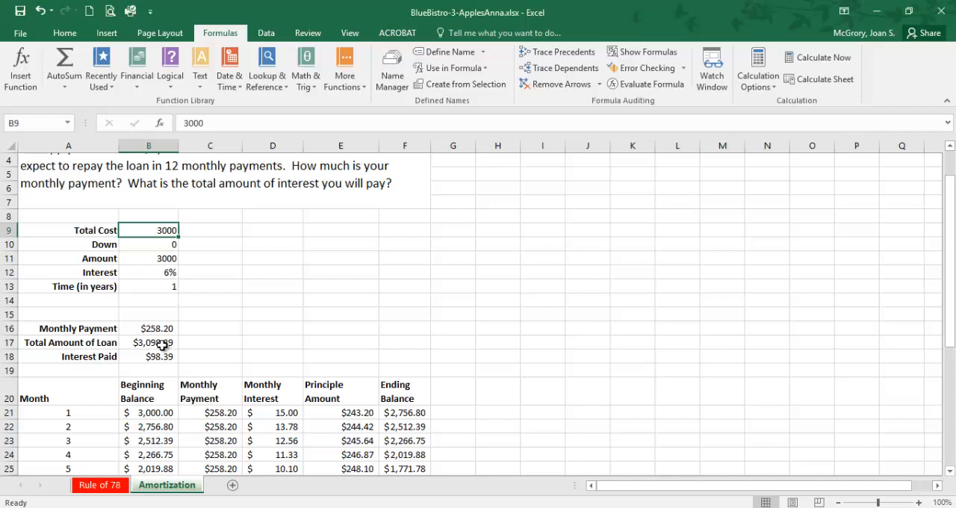
pyautogui.scroll(-2, 160, 359)
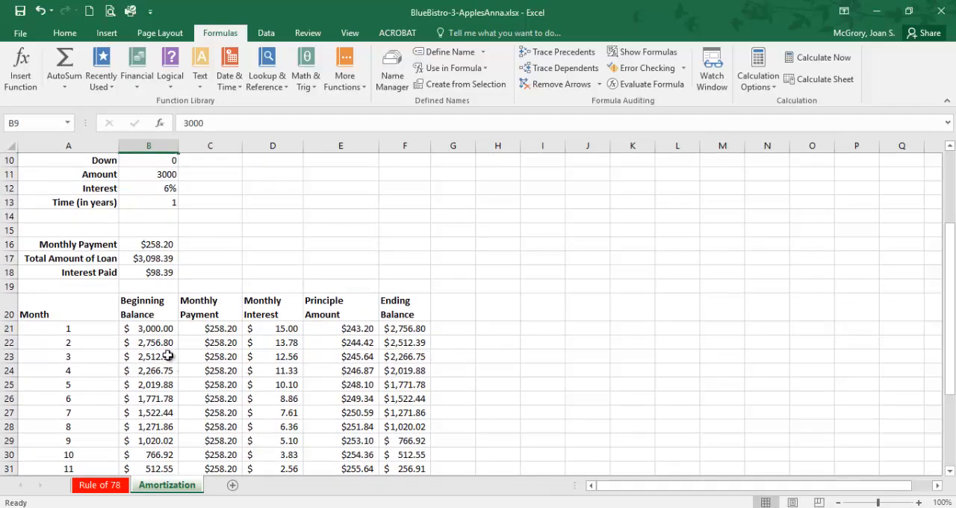
pyautogui.scroll(-1, 182, 341)
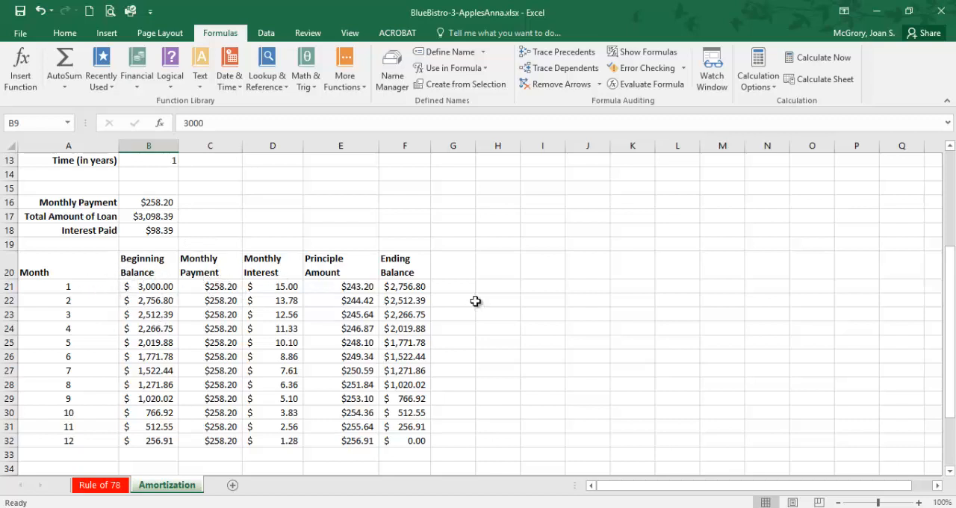
# Step: Enter the column heading Paid in G20, beside Ending Balance
pyautogui.click(464, 269)
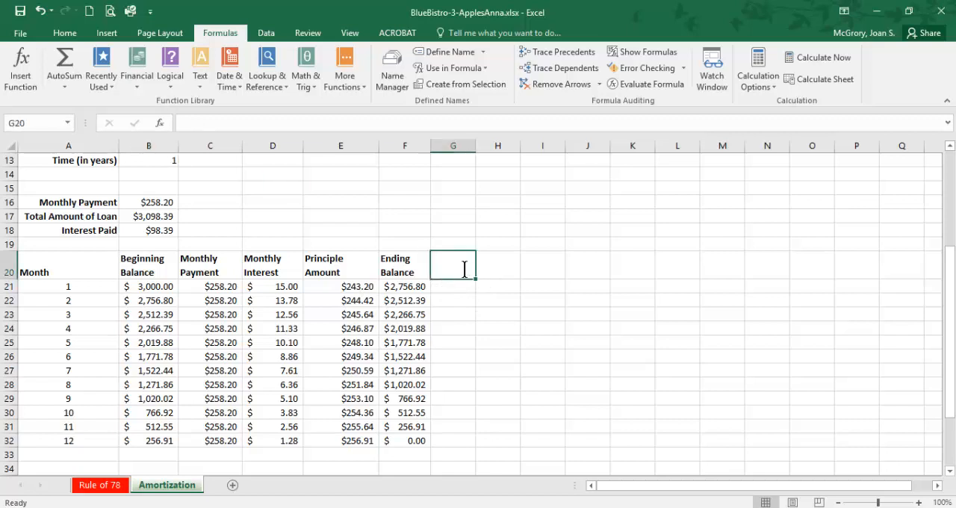
pyautogui.write('Paid')
pyautogui.press('Return')
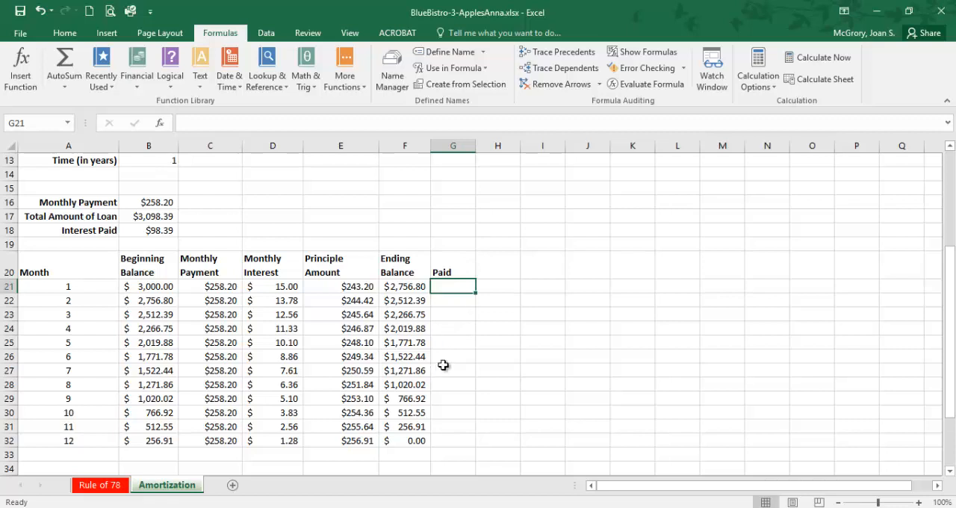
# Step: Save the workbook as a PDF in the Excel3-Practice folder, optimized for minimum size and set to open after publishing
pyautogui.click(21, 34)
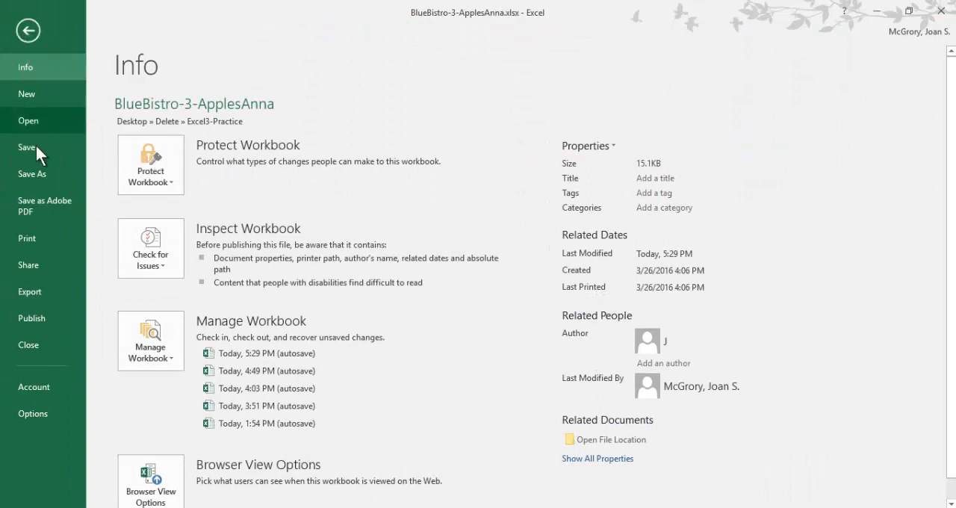
pyautogui.click(34, 175)
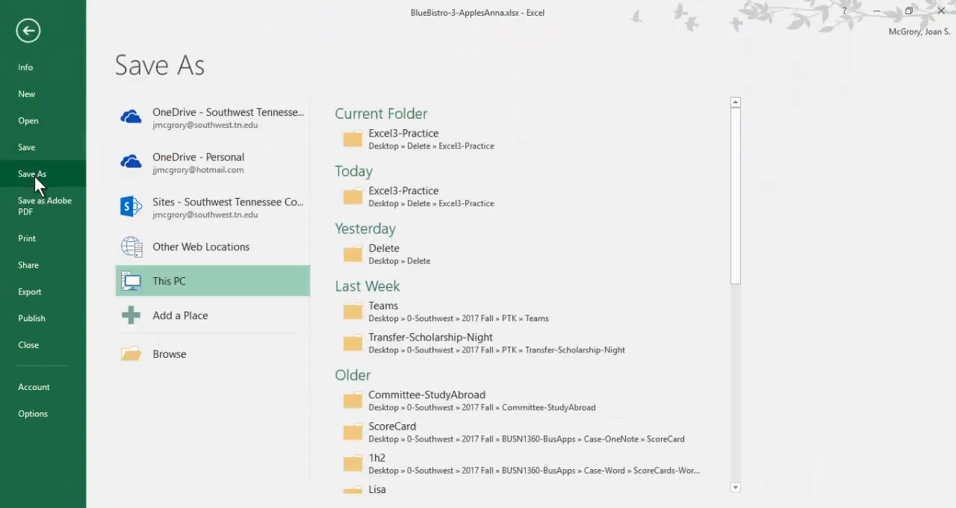
pyautogui.click(381, 141)
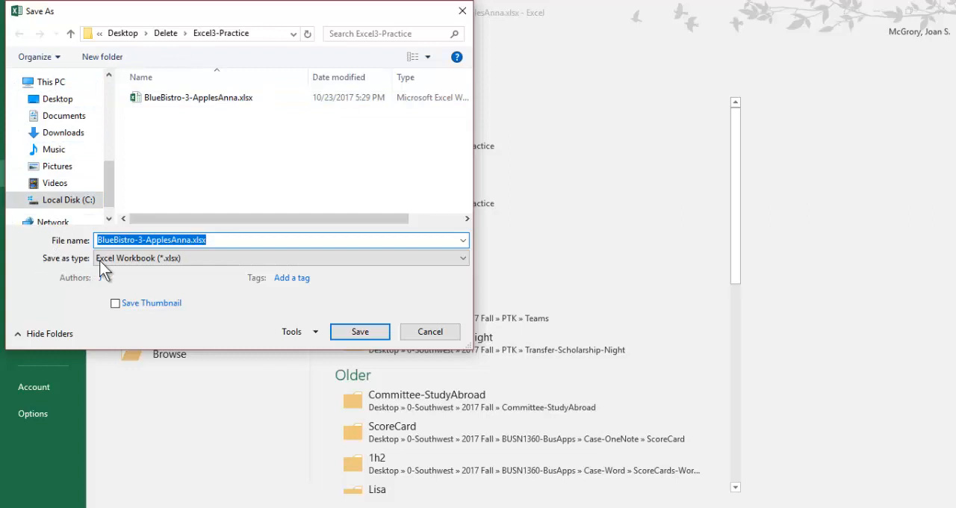
pyautogui.click(183, 260)
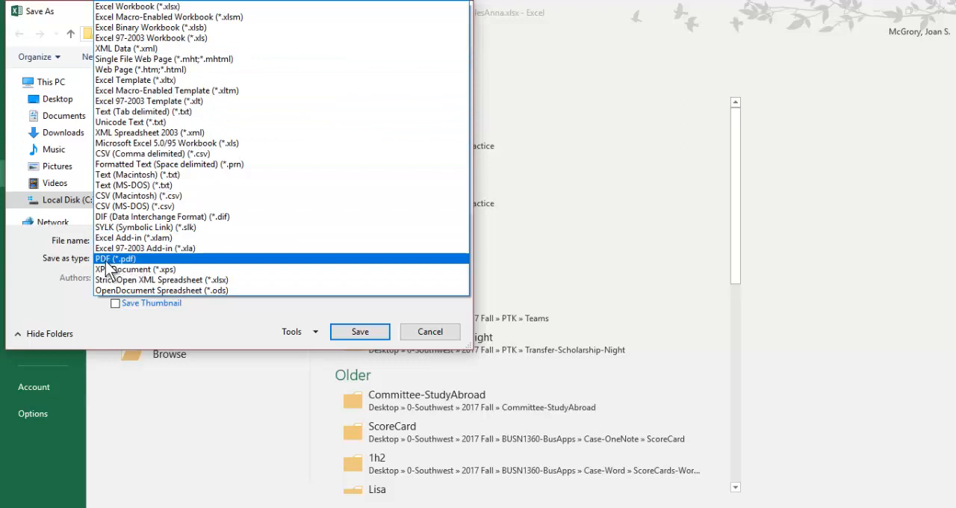
pyautogui.click(106, 260)
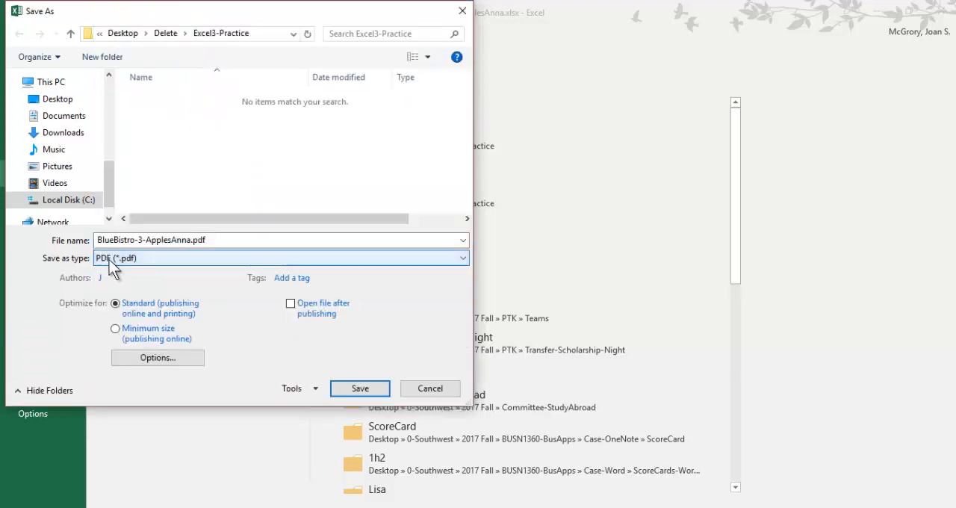
pyautogui.click(116, 329)
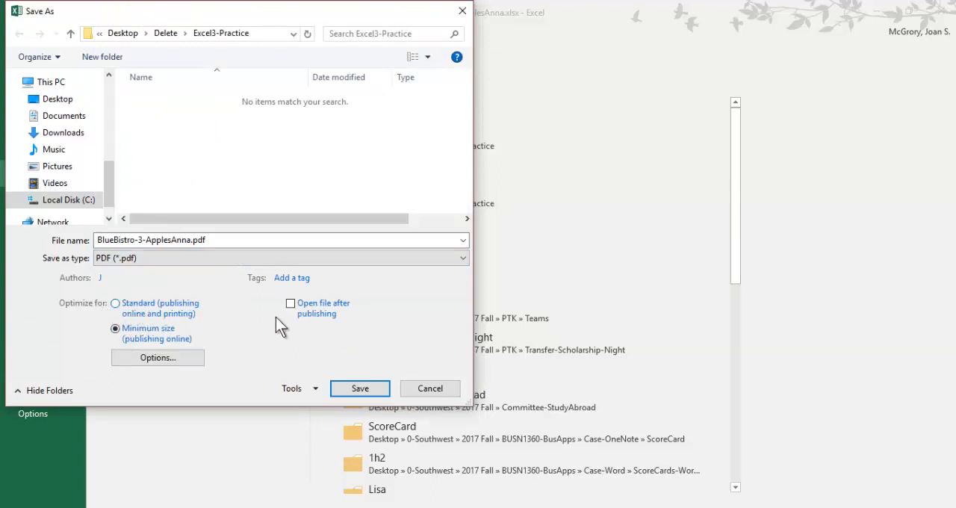
pyautogui.click(292, 305)
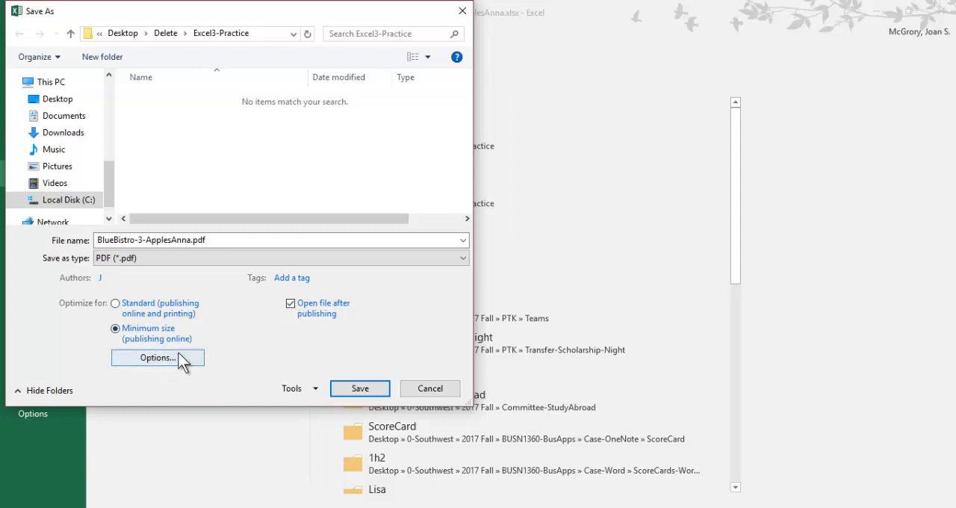
pyautogui.click(369, 392)
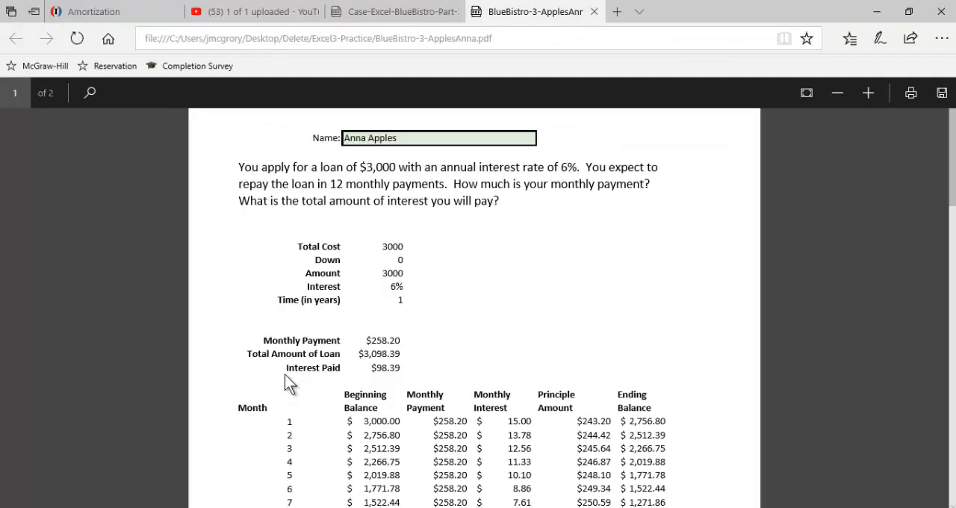
# Step: Review the exported PDF's loan details and amortization table down to the month 12 row
pyautogui.scroll(-5, 395, 295)
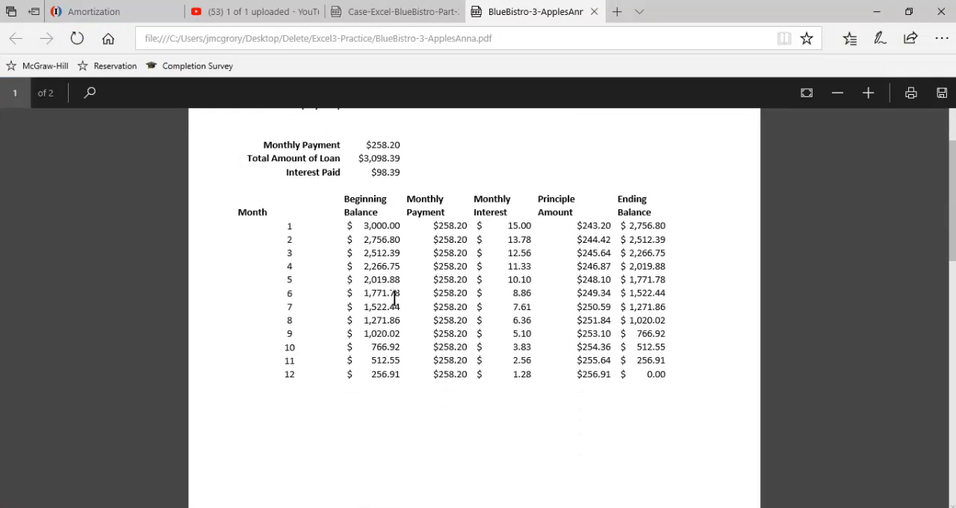
pyautogui.scroll(-3, 396, 311)
pyautogui.scroll(5, 396, 314)
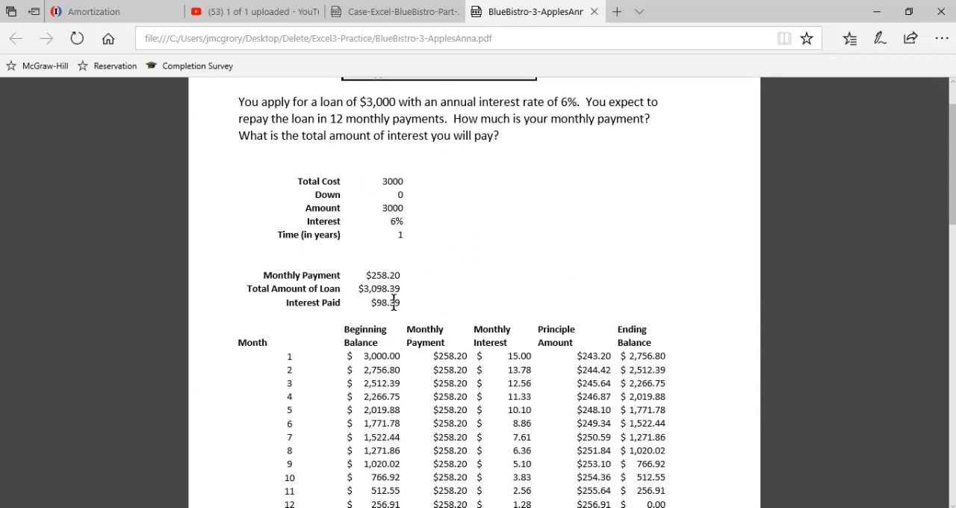
pyautogui.scroll(-3, 403, 322)
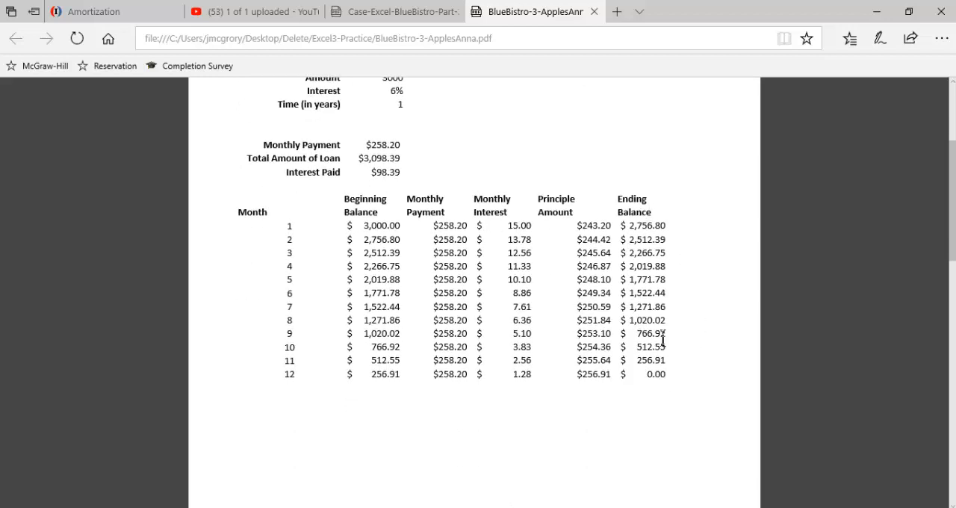
pyautogui.scroll(-3, 663, 340)
pyautogui.scroll(4, 662, 336)
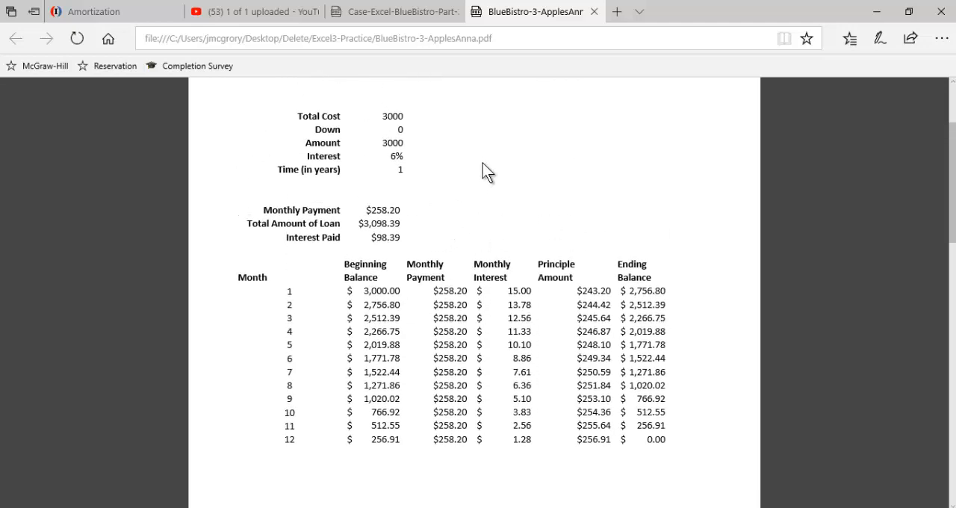
# Step: Close the exported PDF and read step 57 and the PAWS submission requirements in the instructions
pyautogui.click(594, 12)
pyautogui.scroll(-2, 481, 251)
pyautogui.scroll(-4, 481, 244)
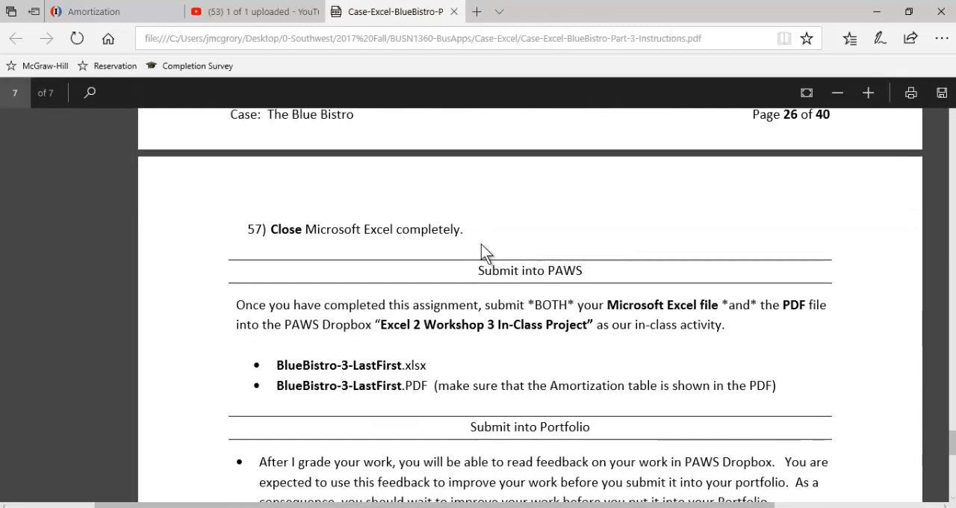